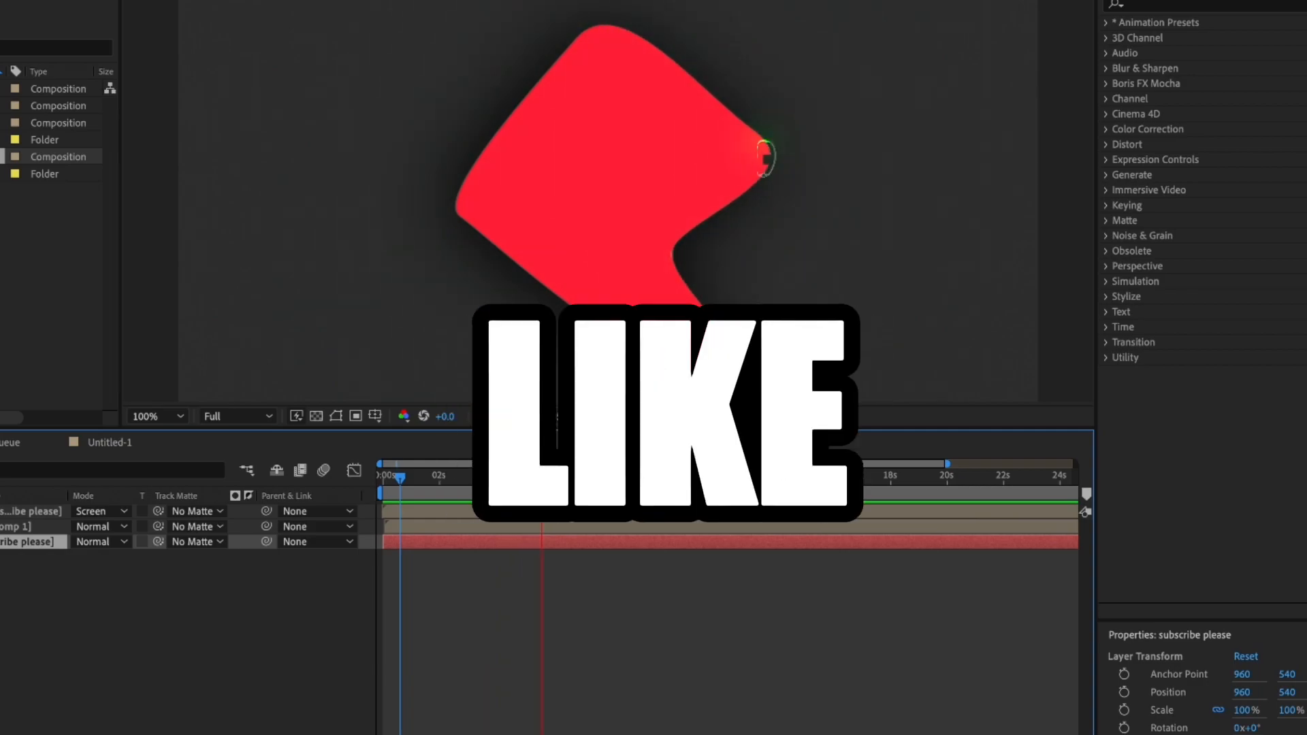
left_click(436, 305)
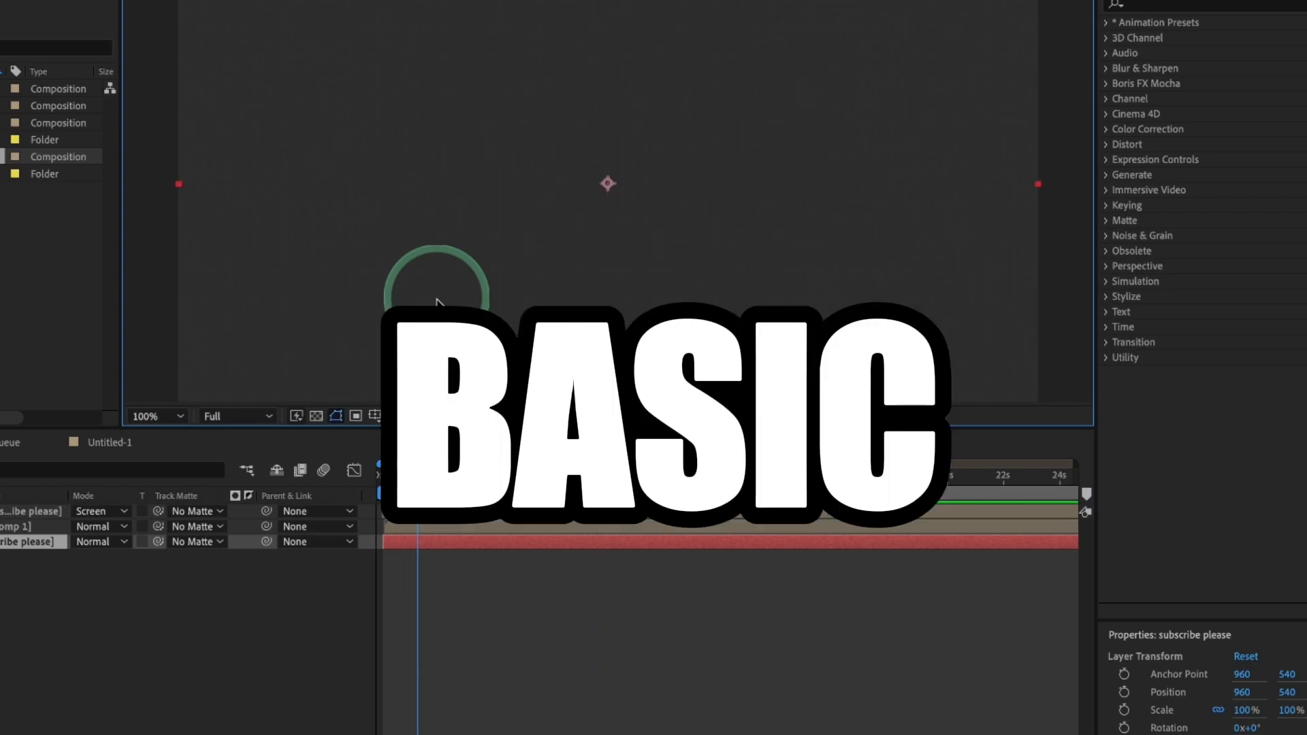
left_click_drag(439, 306, 423, 193)
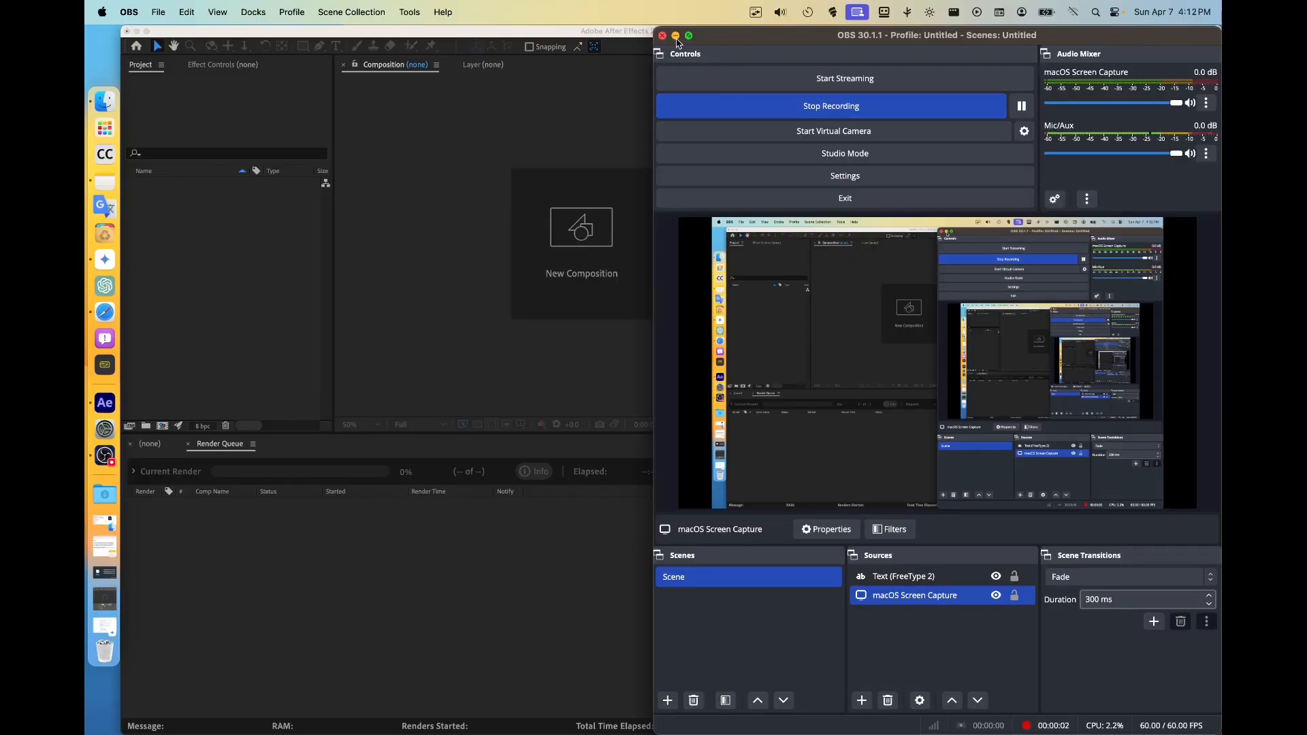
Create a new composition using the HD 1920x1080 29.97 fps preset
left_click(676, 36)
left_click(634, 221)
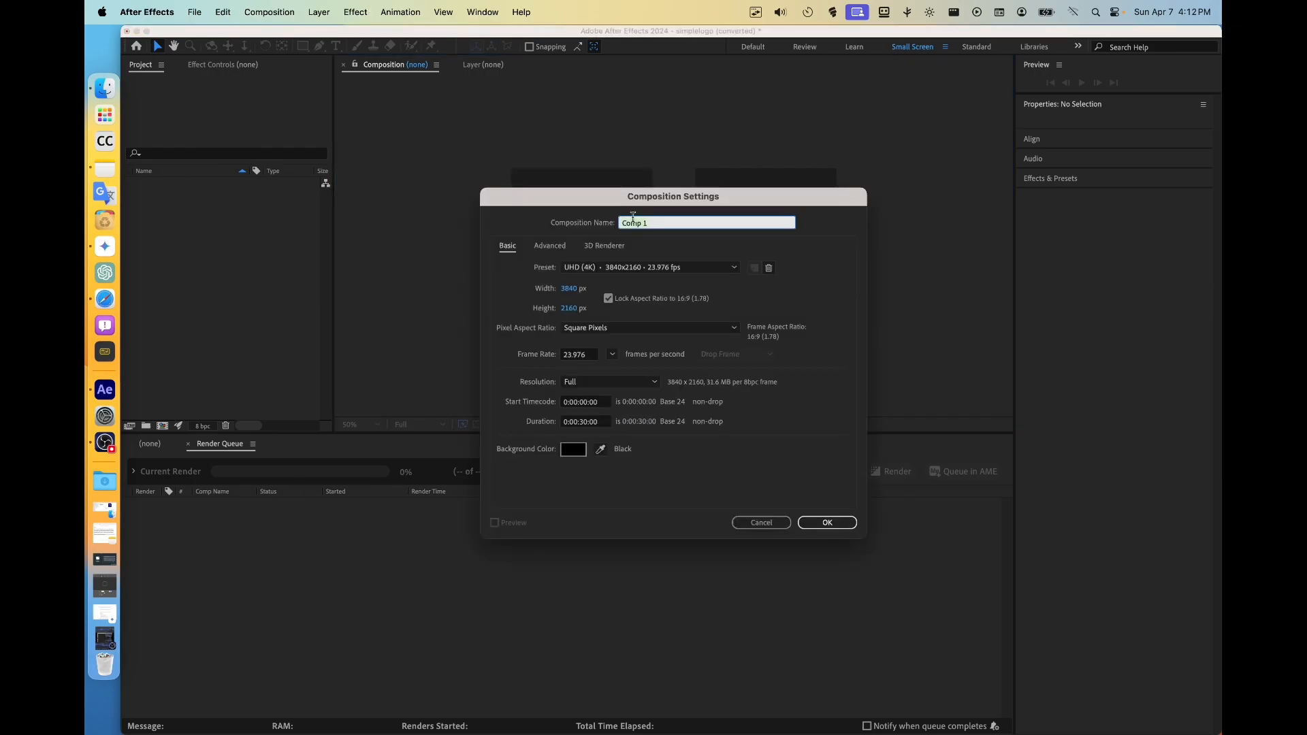
left_click(628, 268)
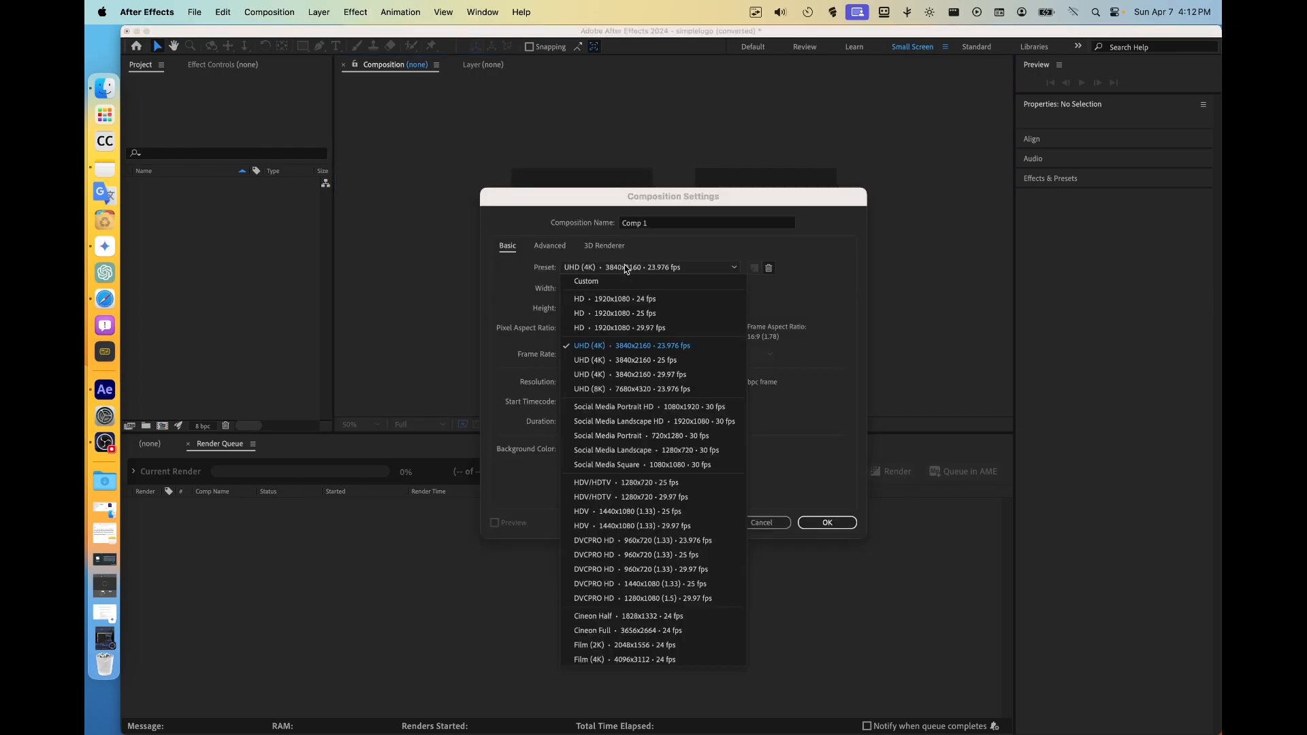
left_click(637, 329)
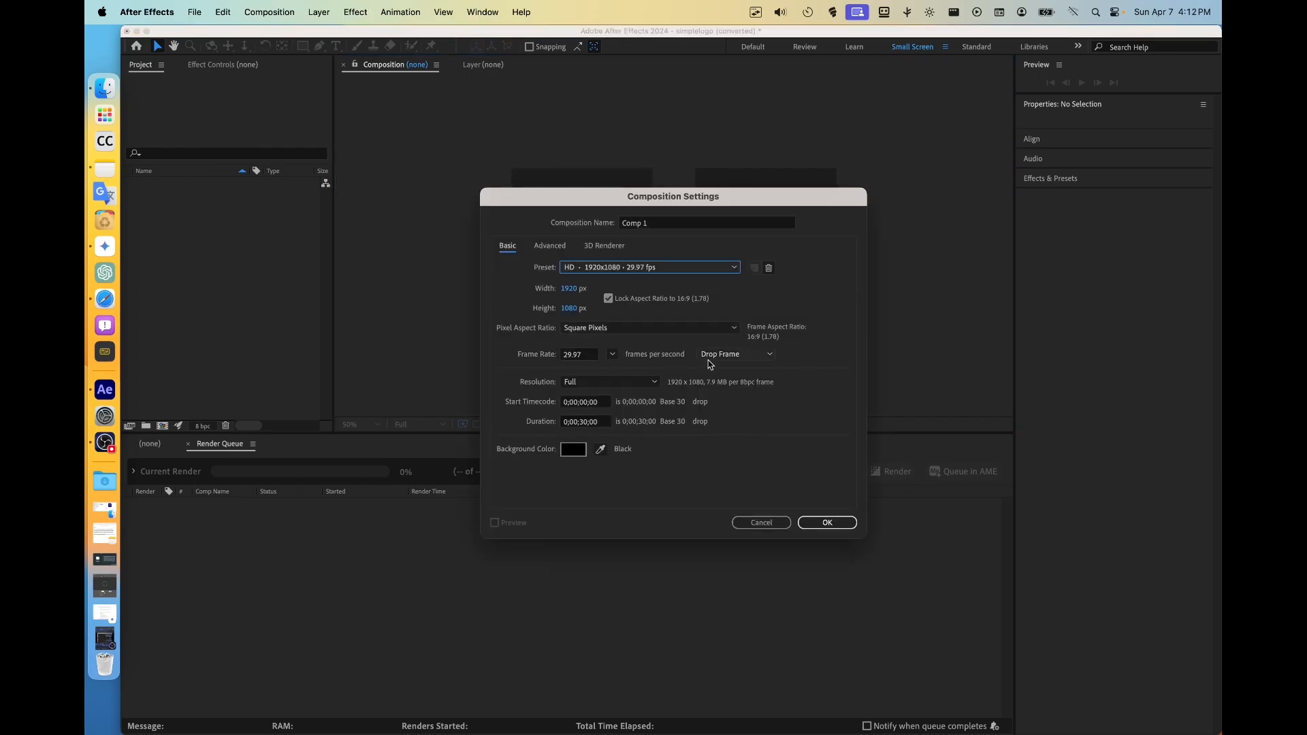
left_click(826, 522)
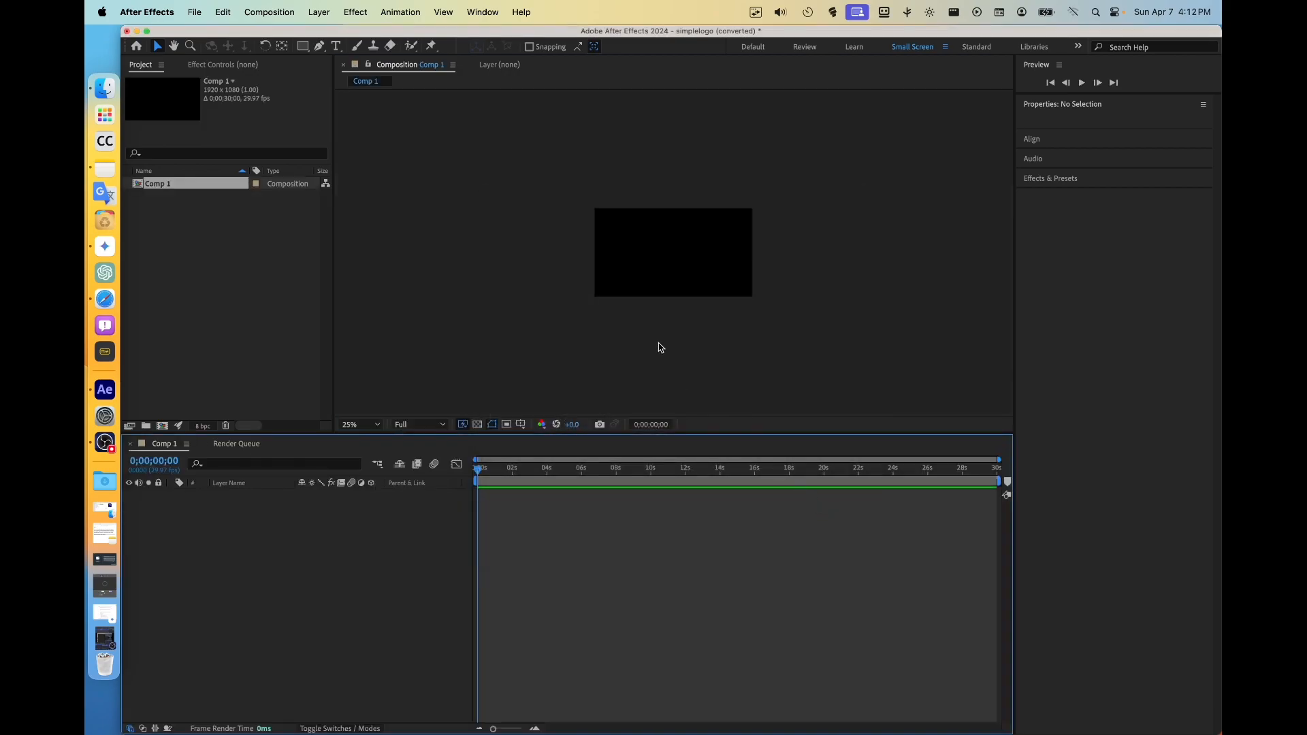
Import Untitled-1.ai from the Downloads folder as a Composition with Layer Size footage dimensions
scroll(660, 303, "up", 4)
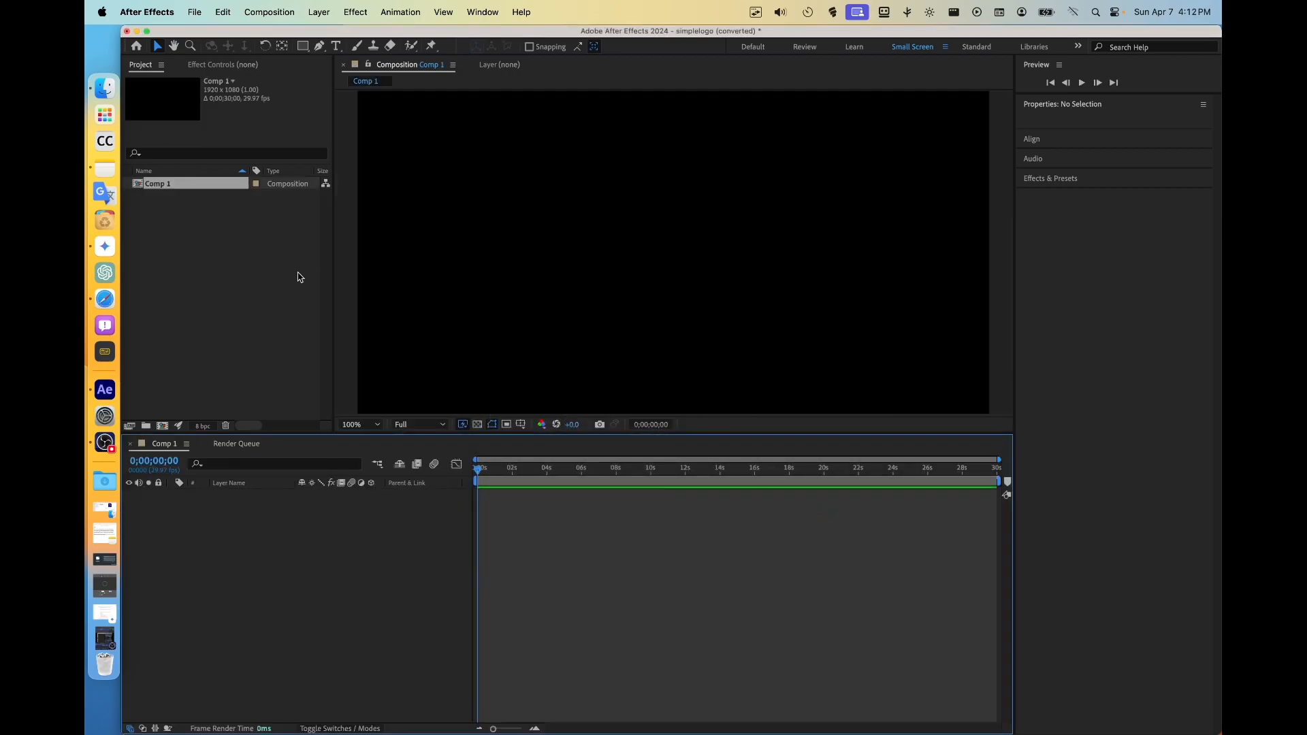
left_click(106, 488)
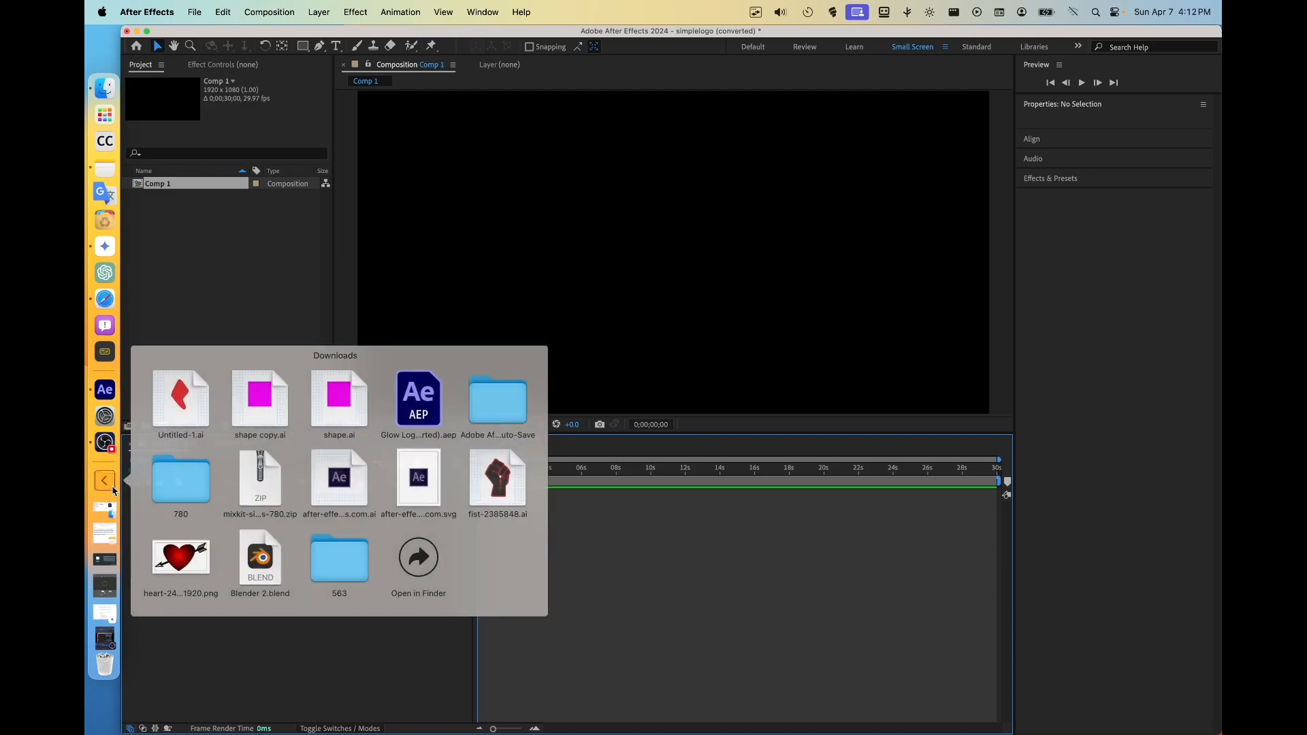
left_click_drag(197, 413, 213, 262)
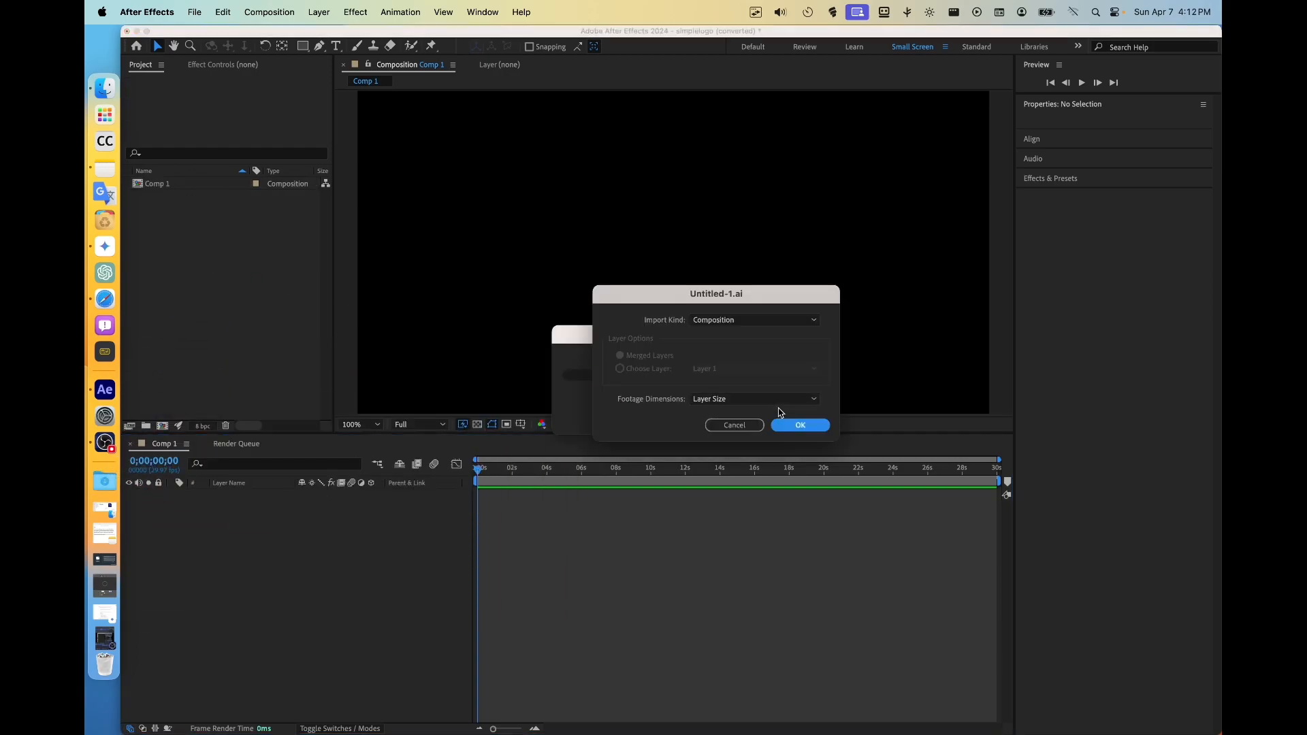
left_click(722, 321)
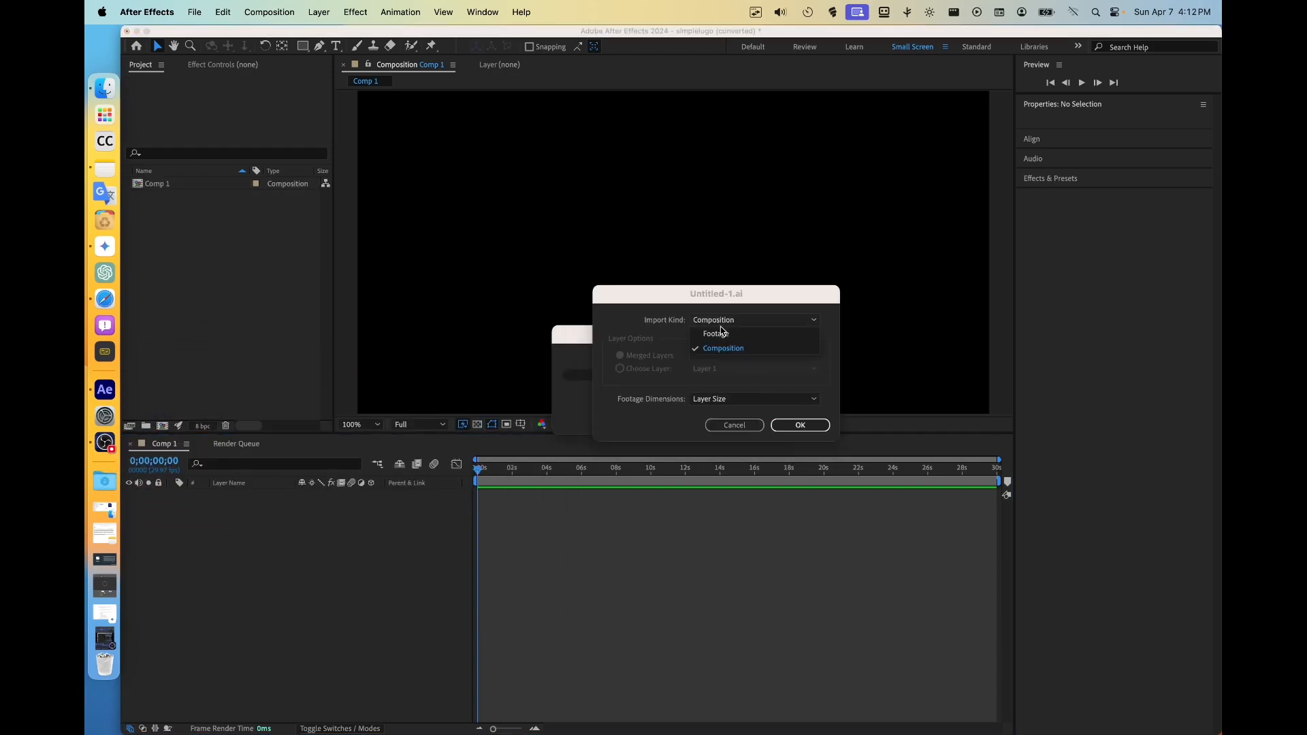
left_click(733, 348)
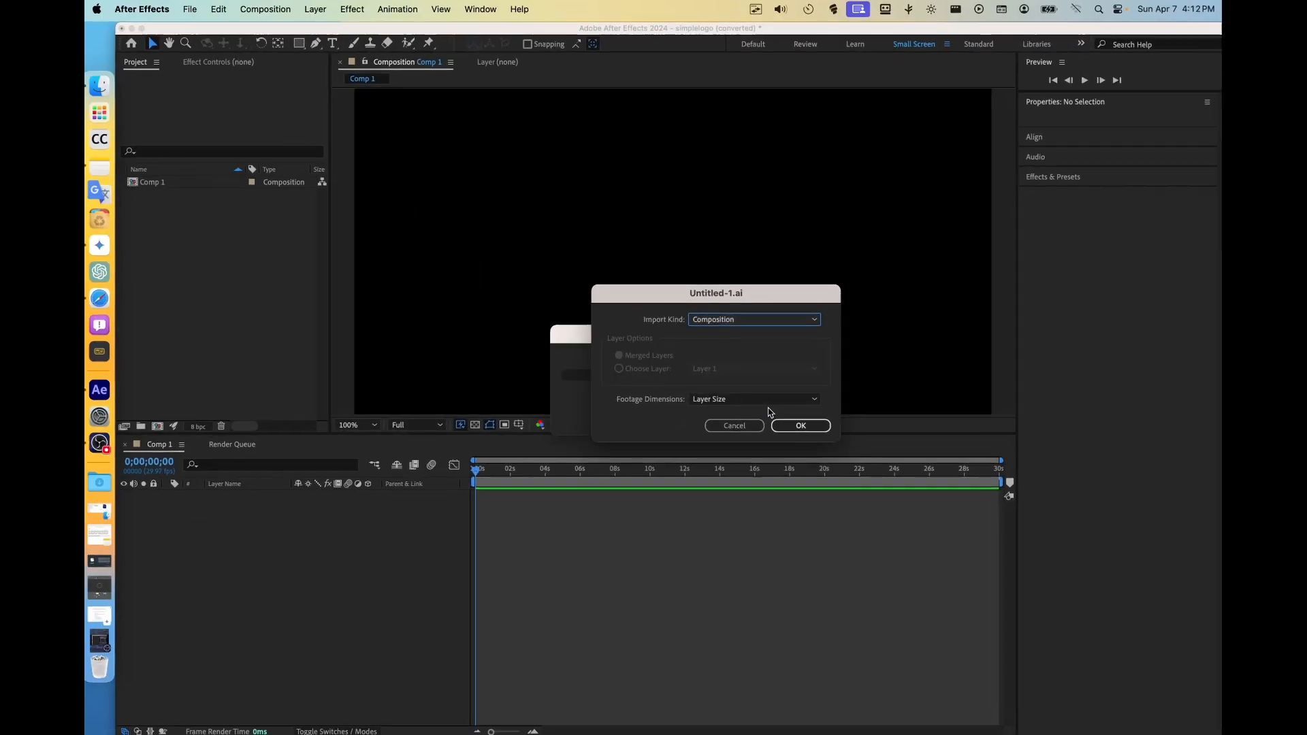
left_click(784, 426)
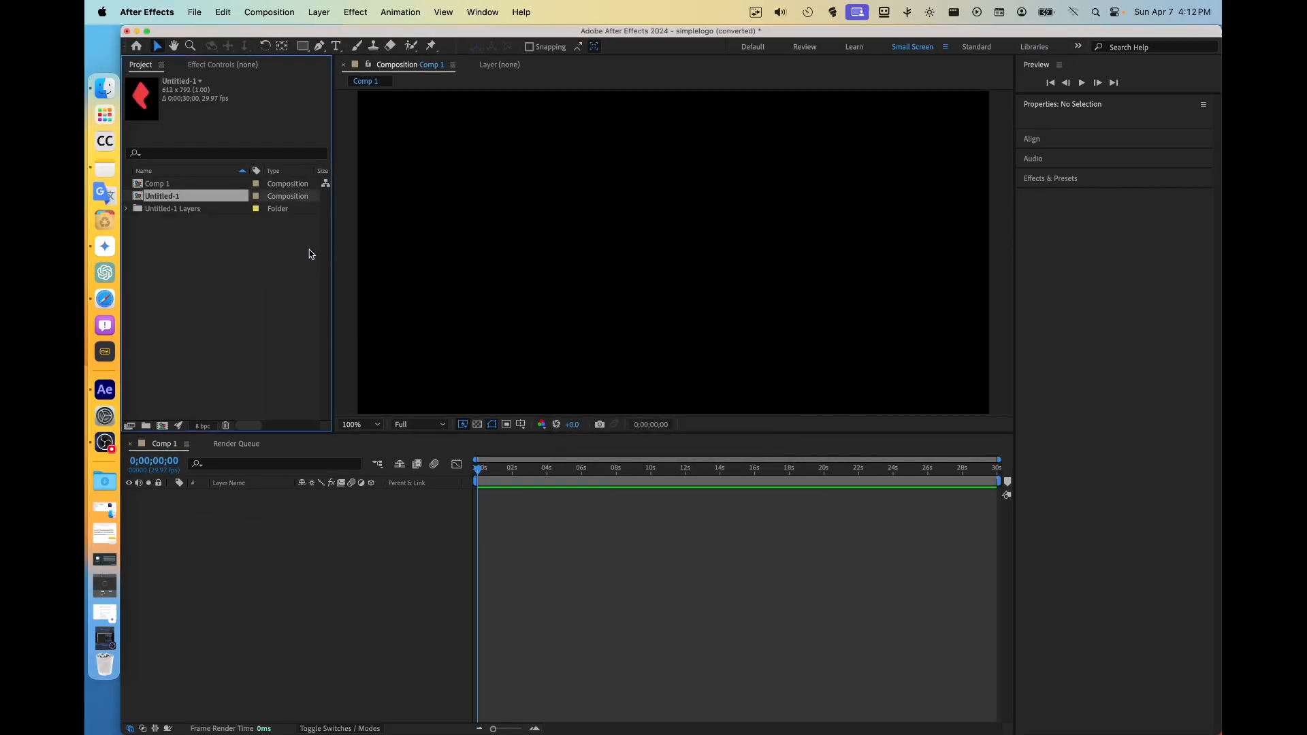
Open the Untitled-1 composition and create shapes from its Layer 1 vector layer
double_click(163, 197)
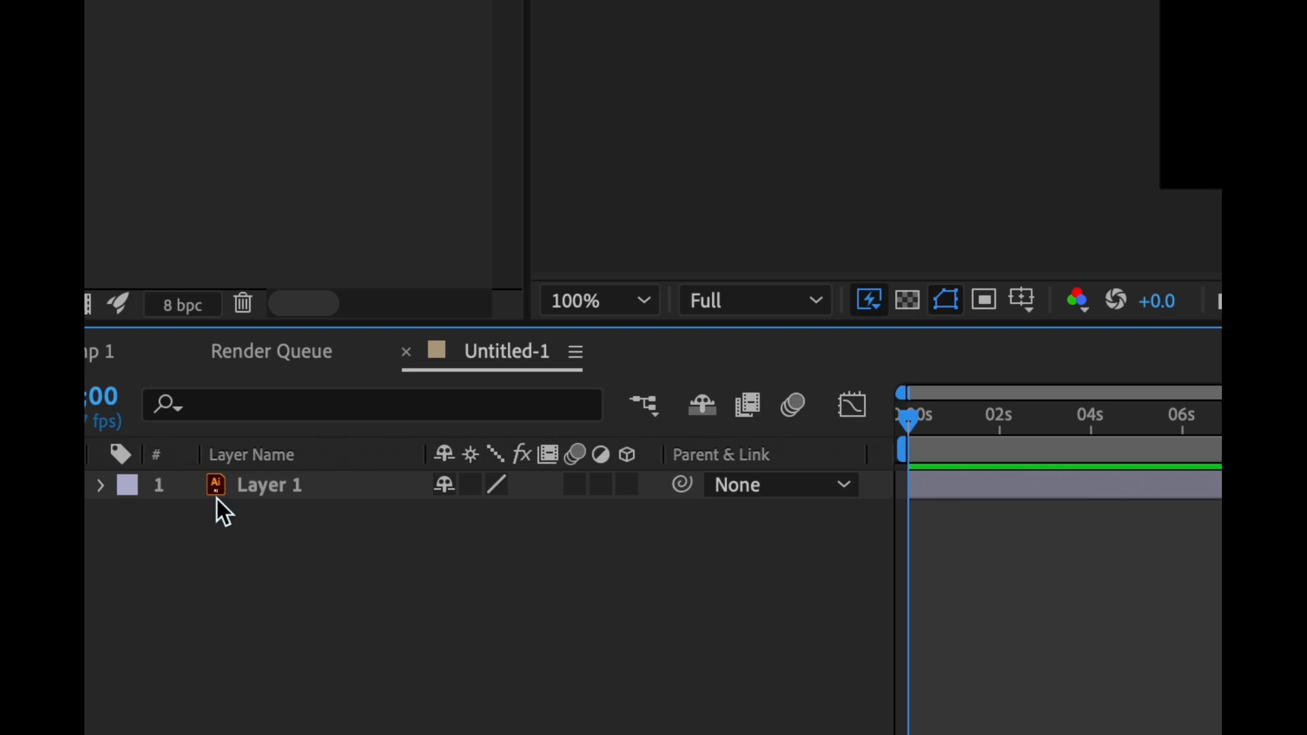
right_click(219, 491)
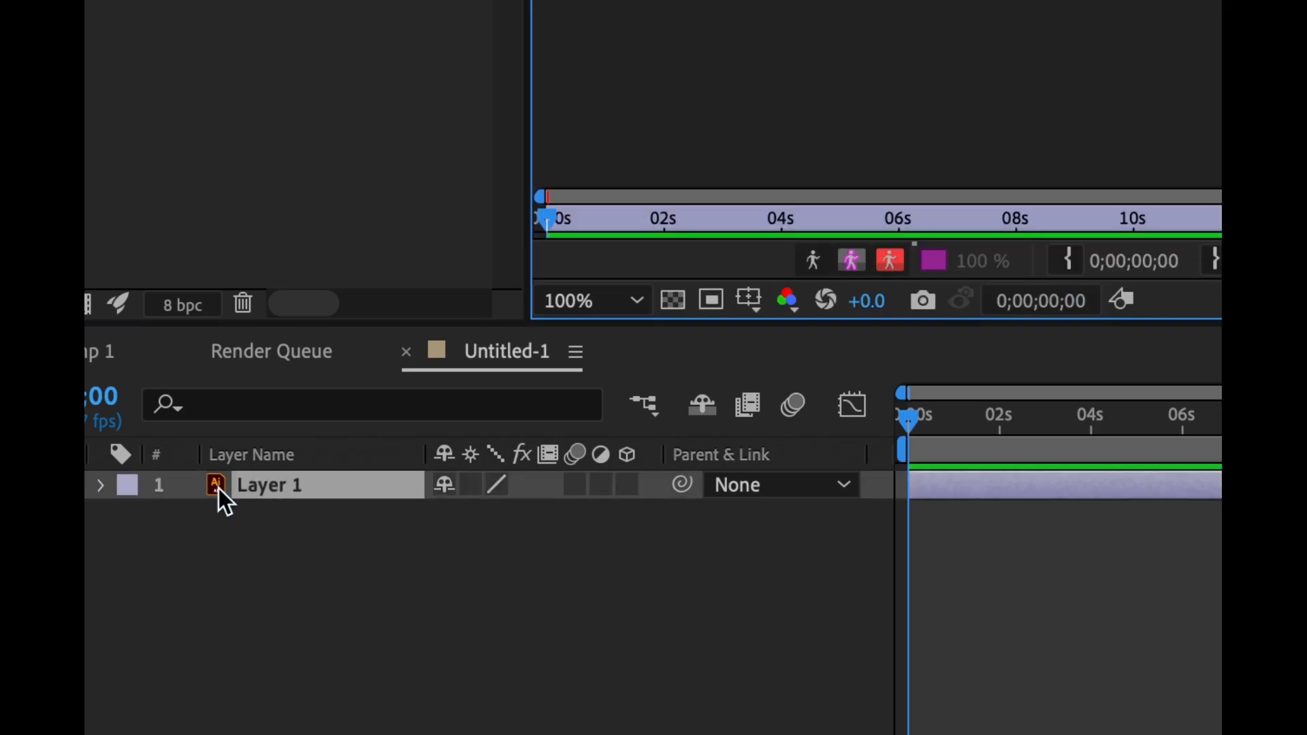
mouse_move(223, 488)
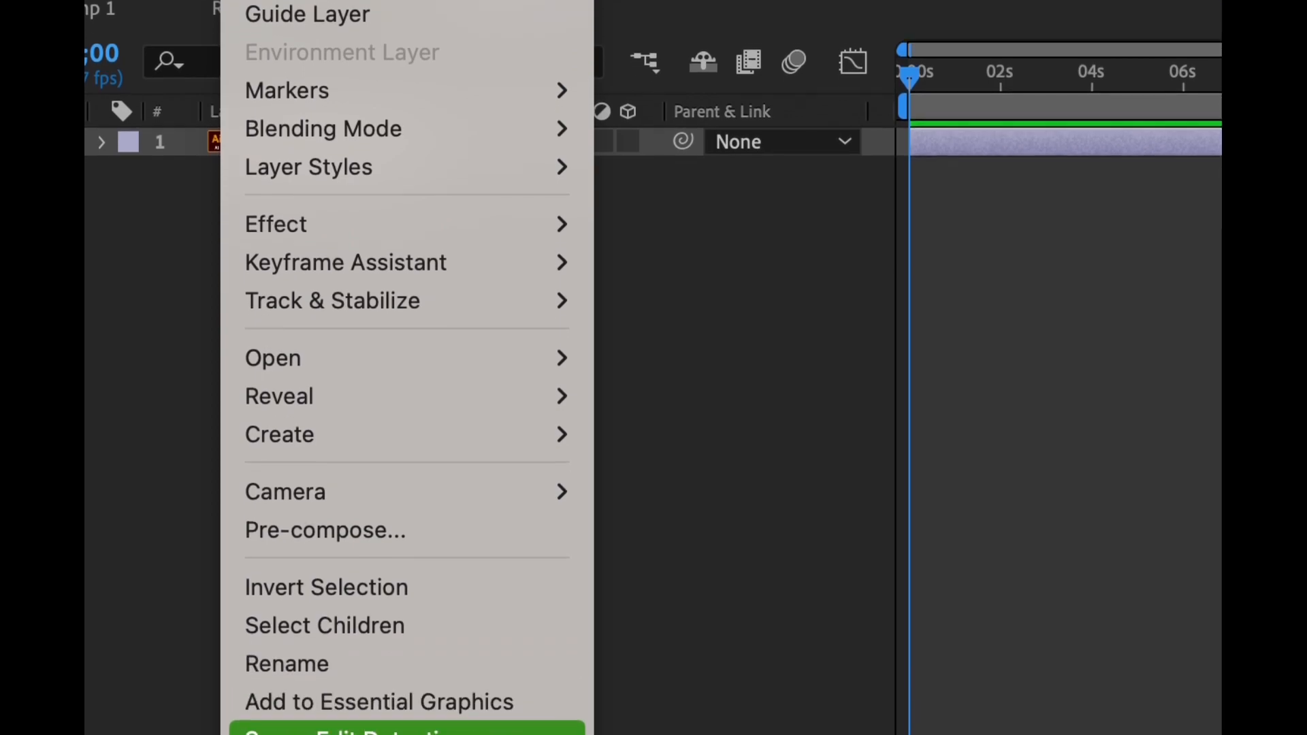
mouse_move(407, 430)
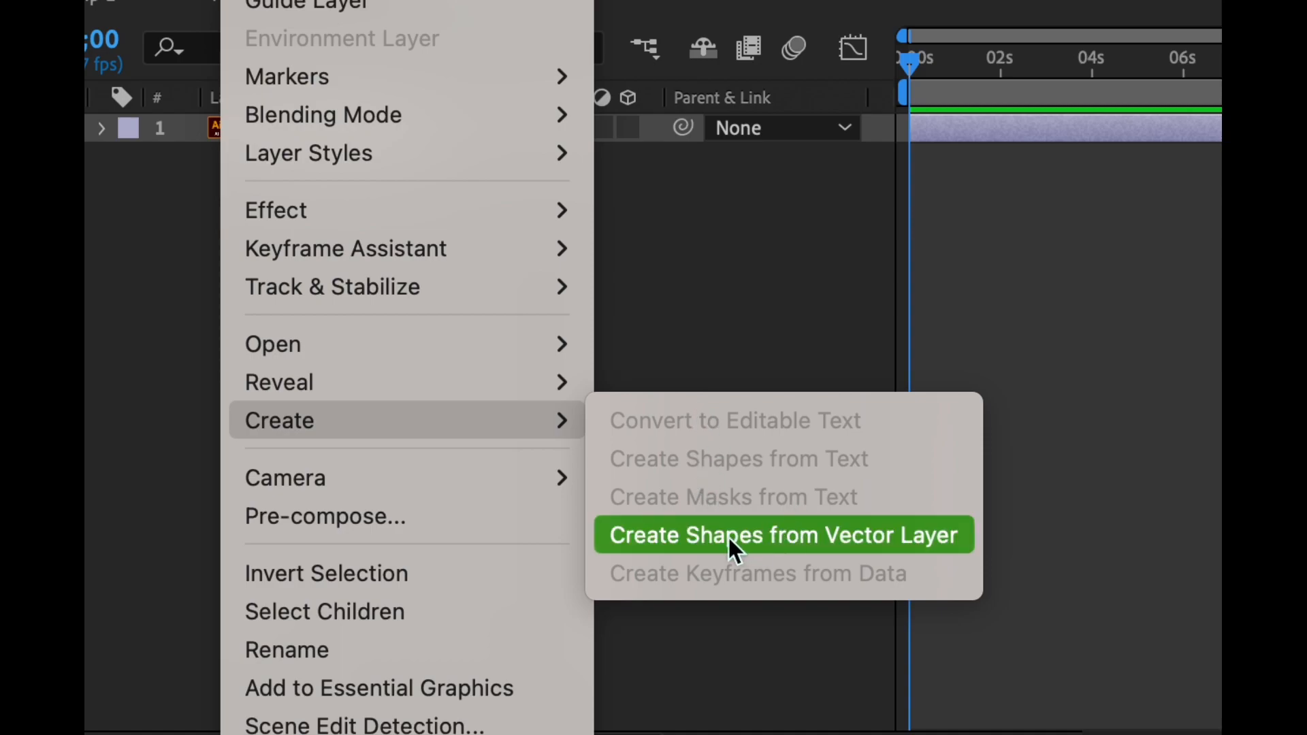
left_click(871, 541)
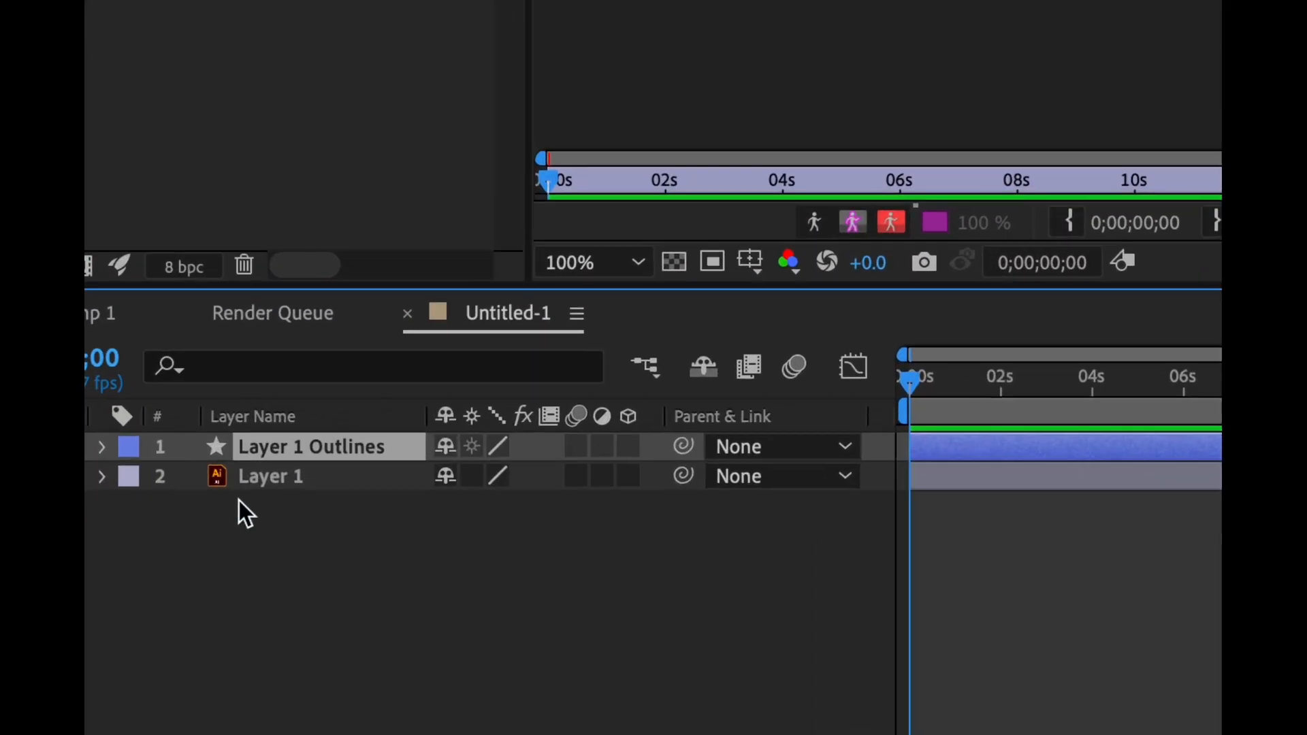
Delete the original Layer 1 vector layer, keeping only the Layer 1 Outlines shape layer
left_click(228, 497)
key("Delete")
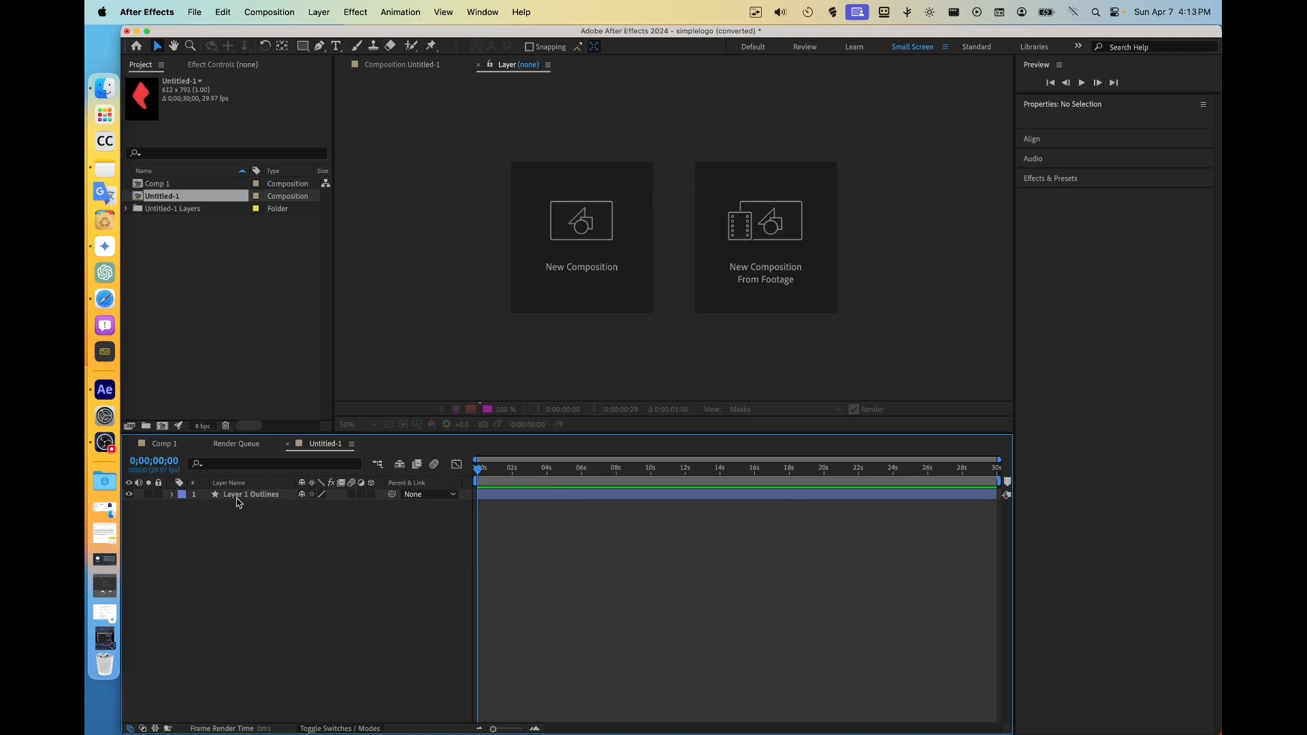
left_click(237, 499)
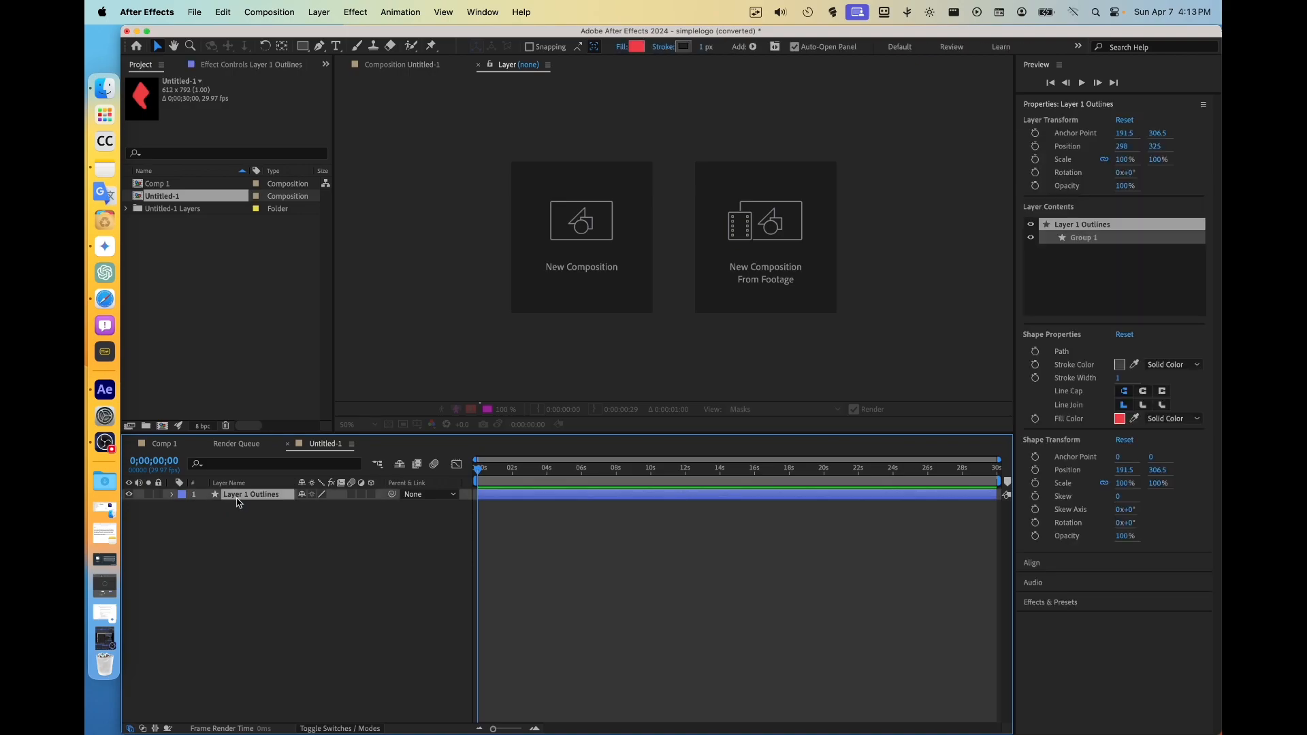
left_click(572, 293)
left_click(829, 523)
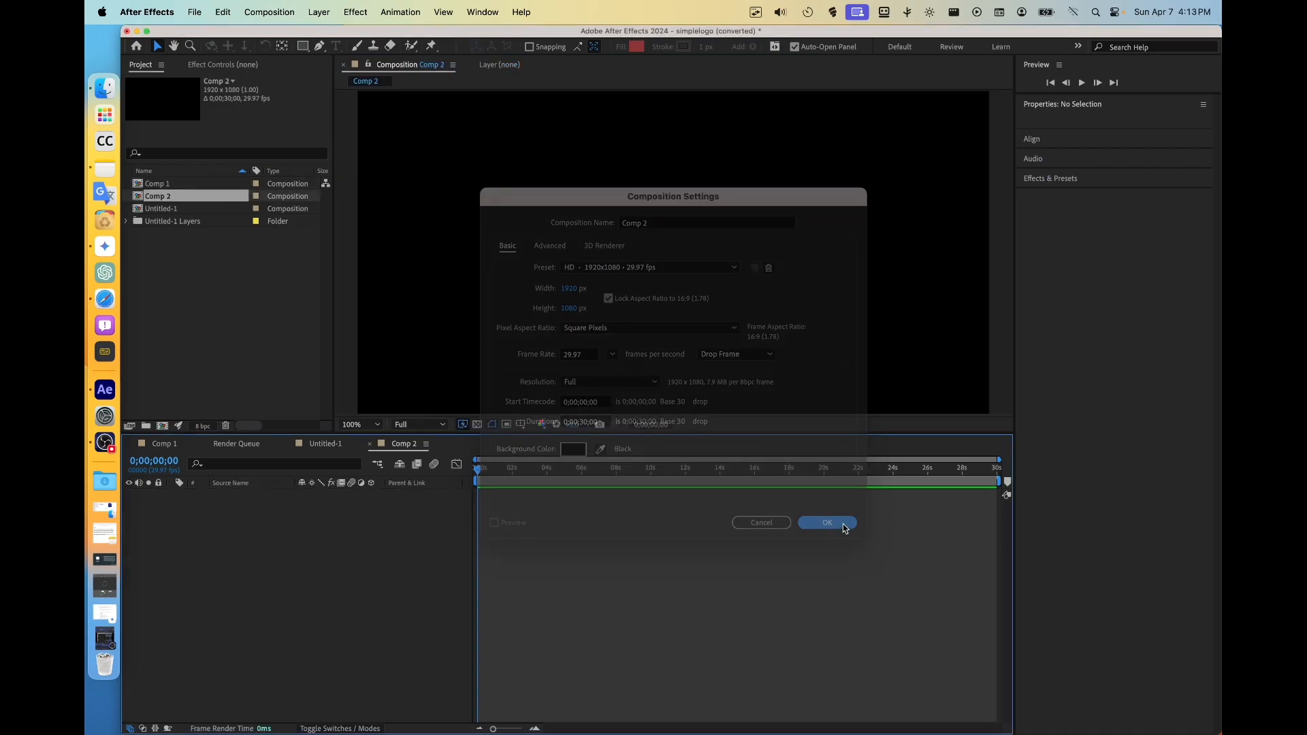
Nest the Untitled-1 composition inside Comp 1 as a layer
left_click(169, 190)
left_click(172, 209)
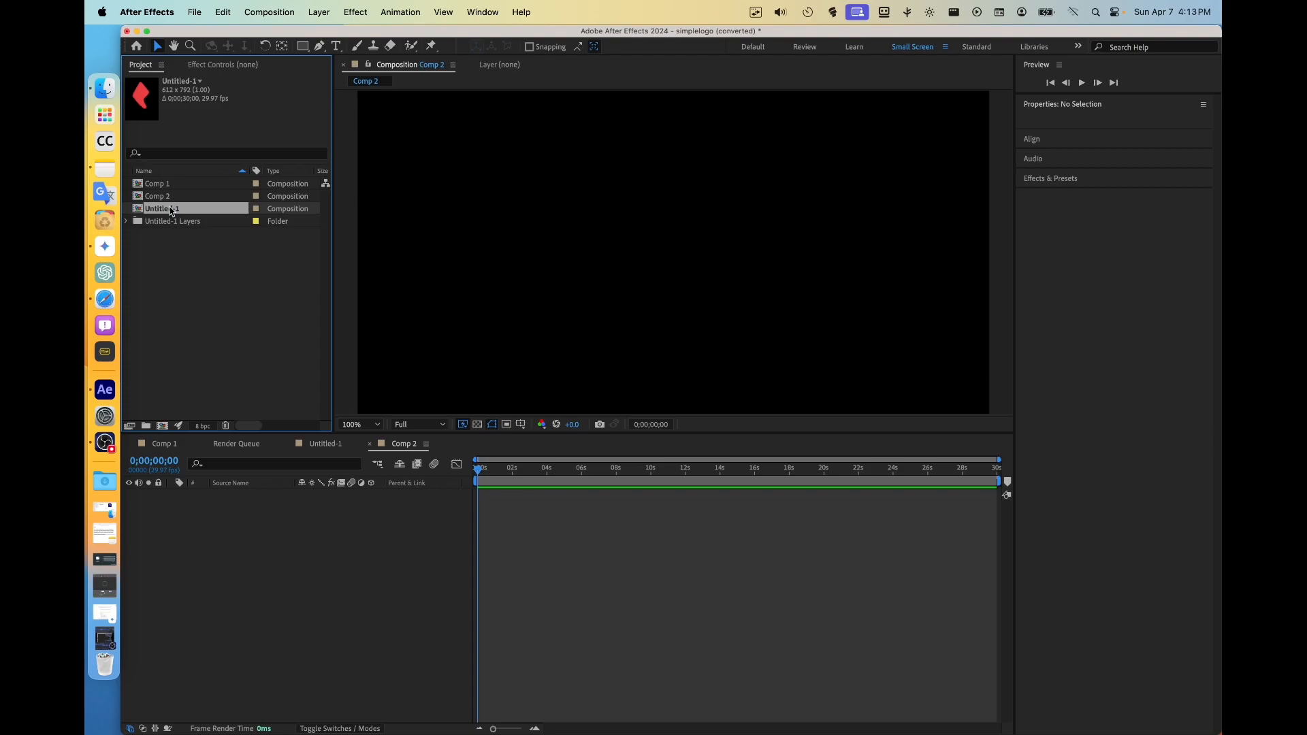
left_click(369, 444)
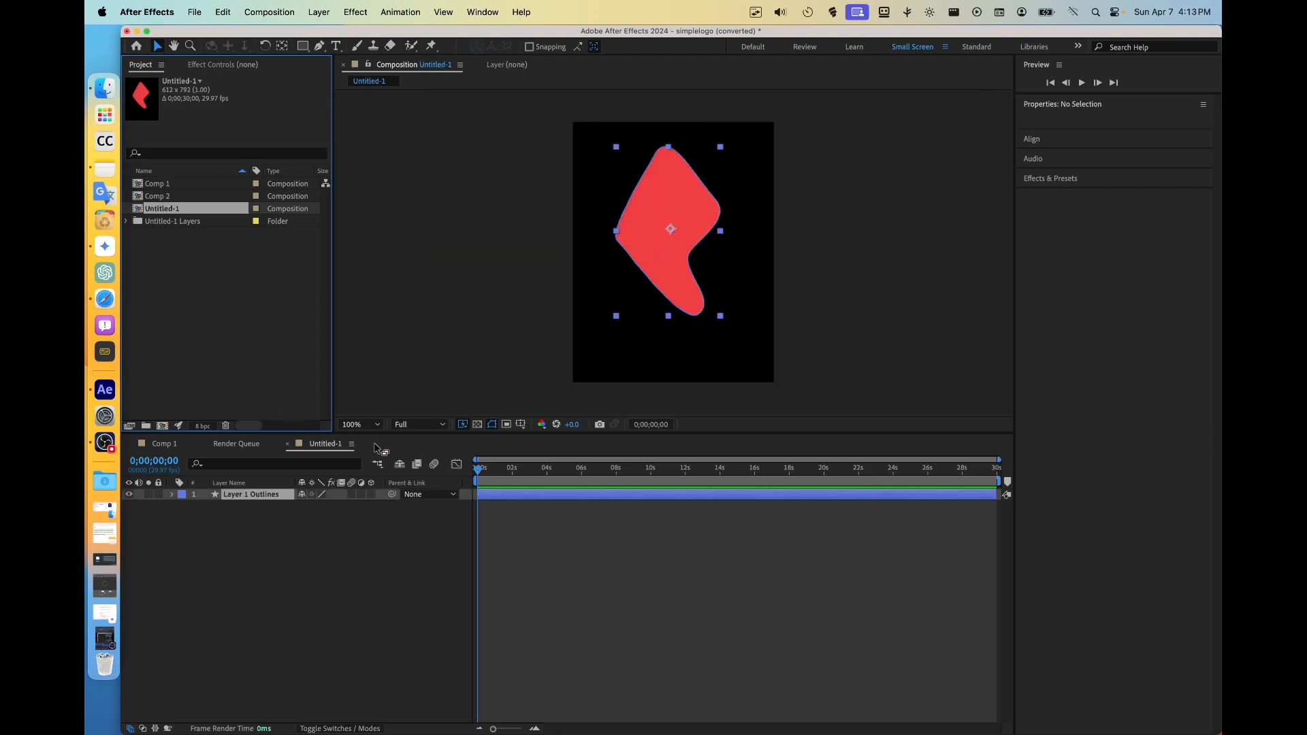
left_click_drag(163, 213, 169, 185)
Delete the empty Comp 2 composition from the project
left_click(169, 197)
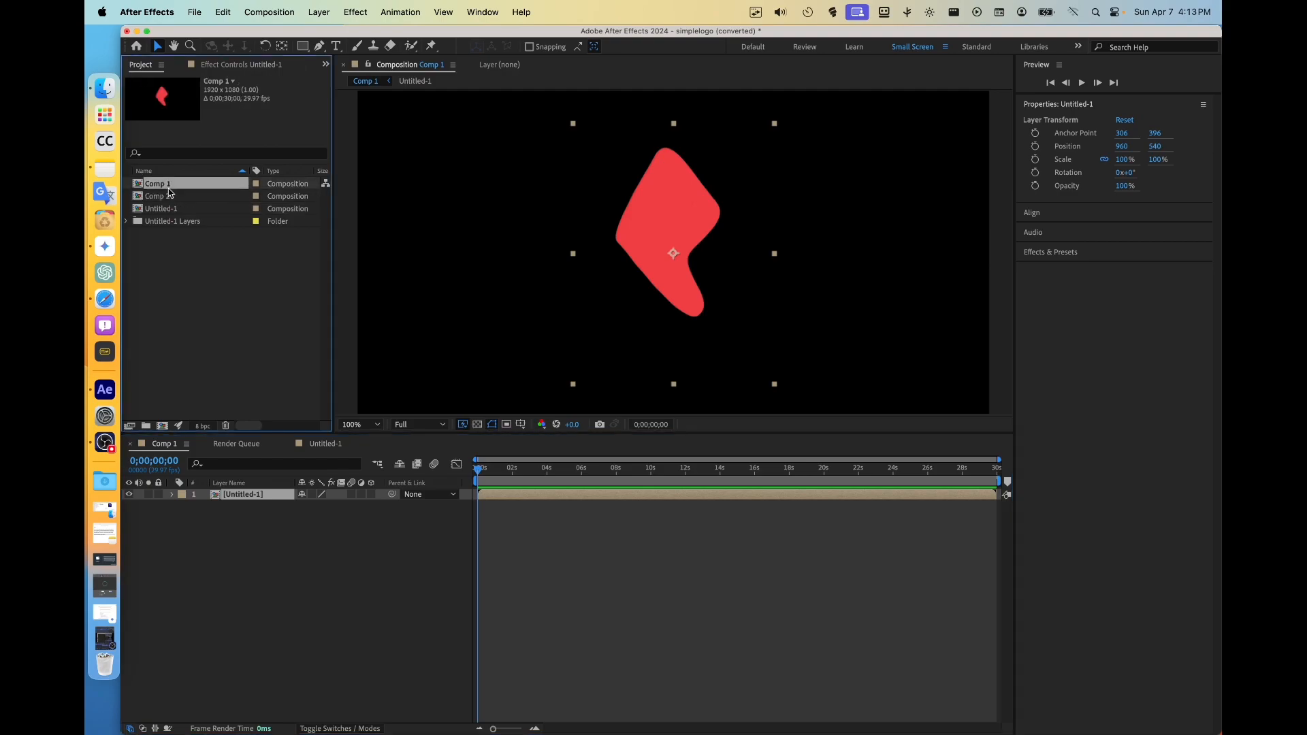
key("Delete")
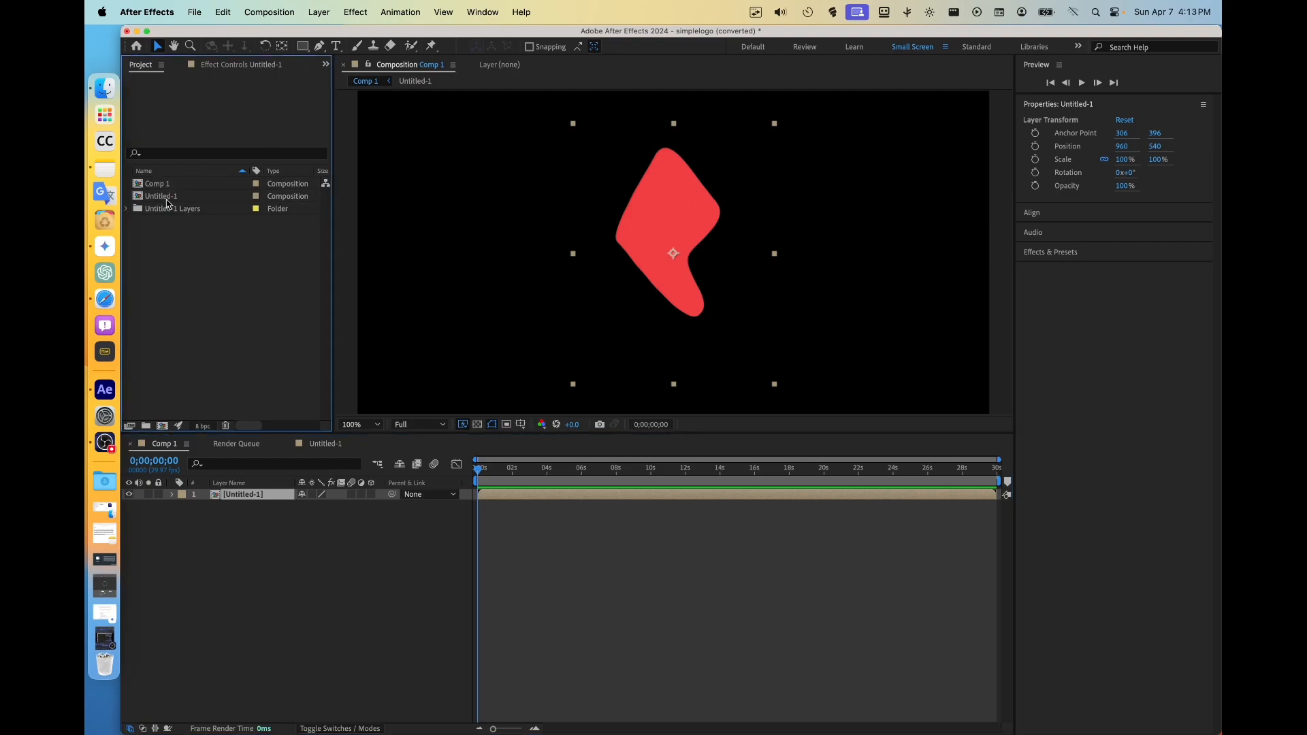
left_click(170, 184)
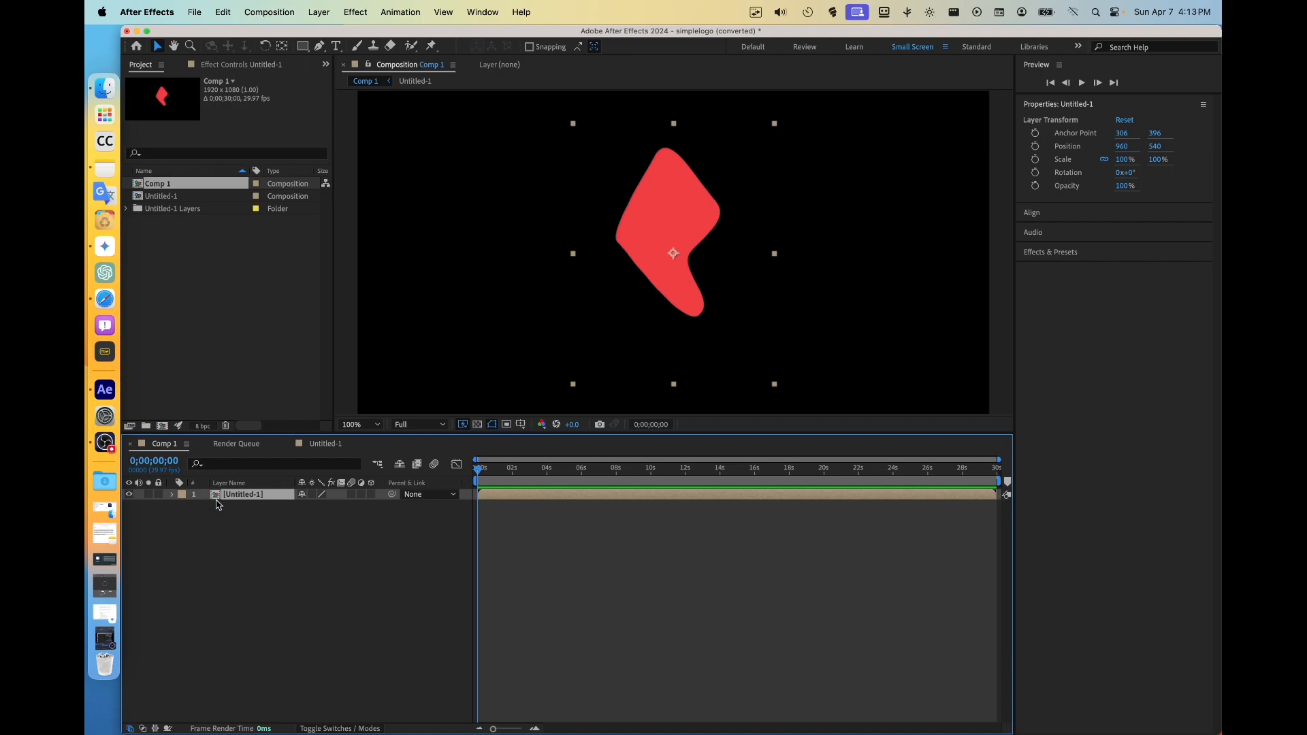
left_click(288, 446)
left_click(350, 728)
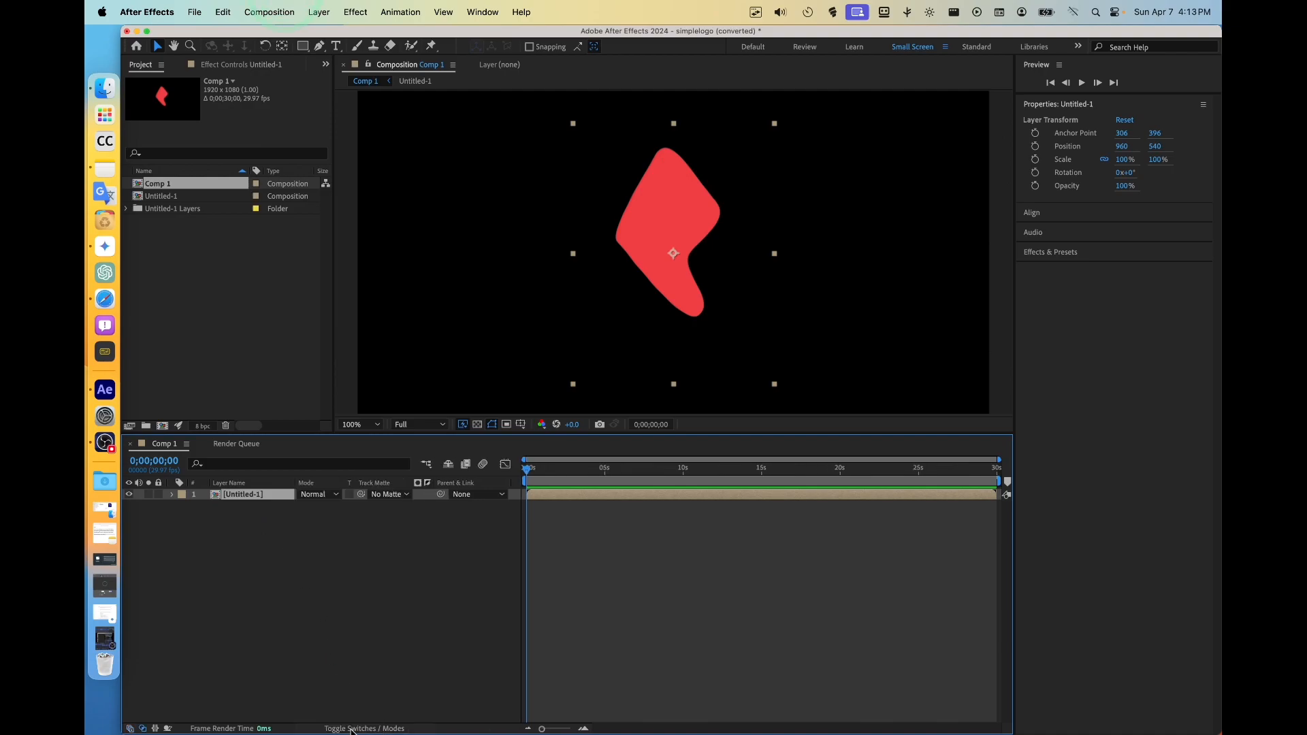
left_click(350, 729)
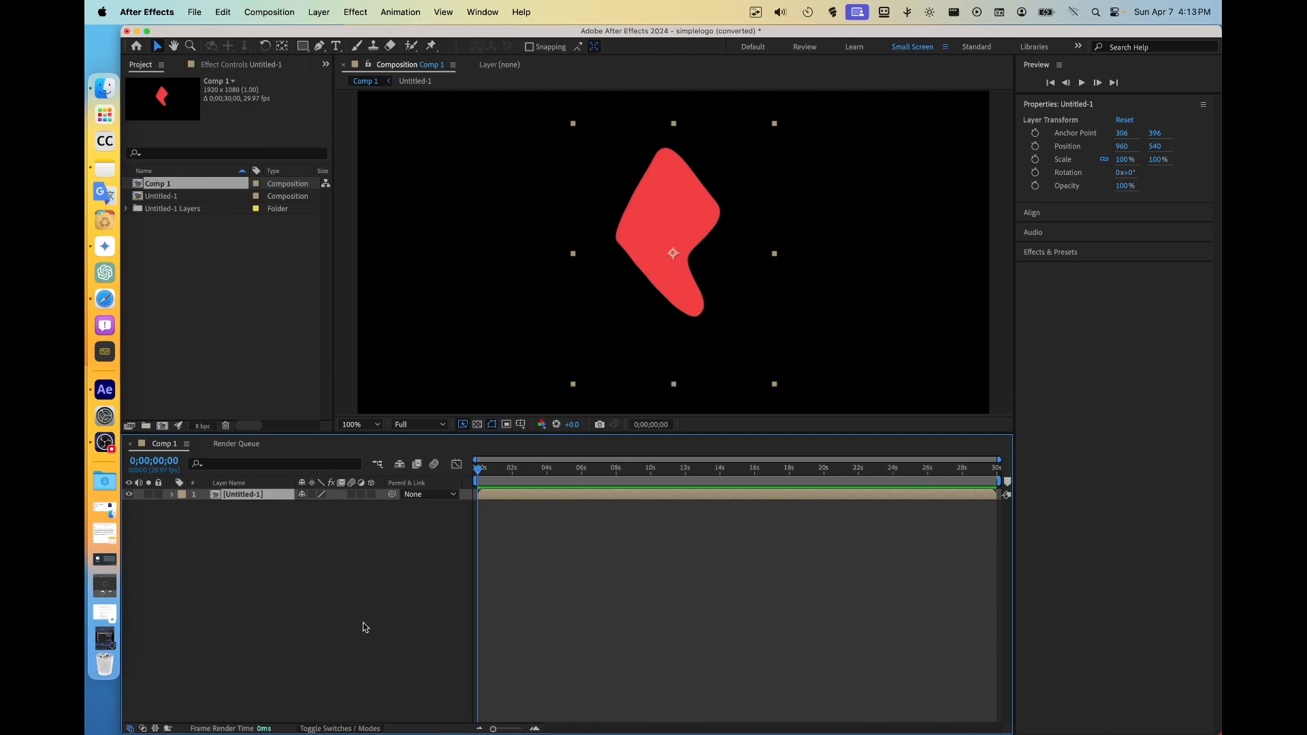
left_click(373, 495)
left_click(373, 495)
Select the Rectangle tool with no layer selected in Comp 1
left_click(303, 47)
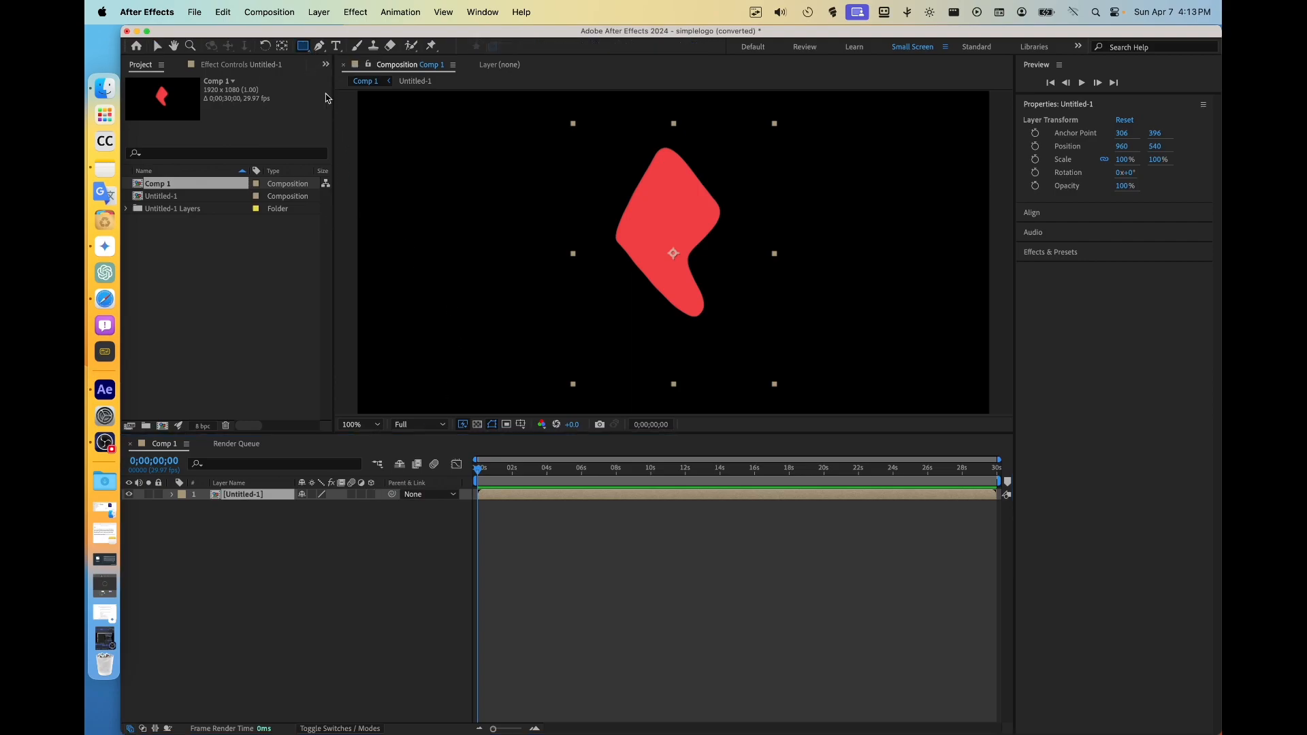
left_click(272, 533)
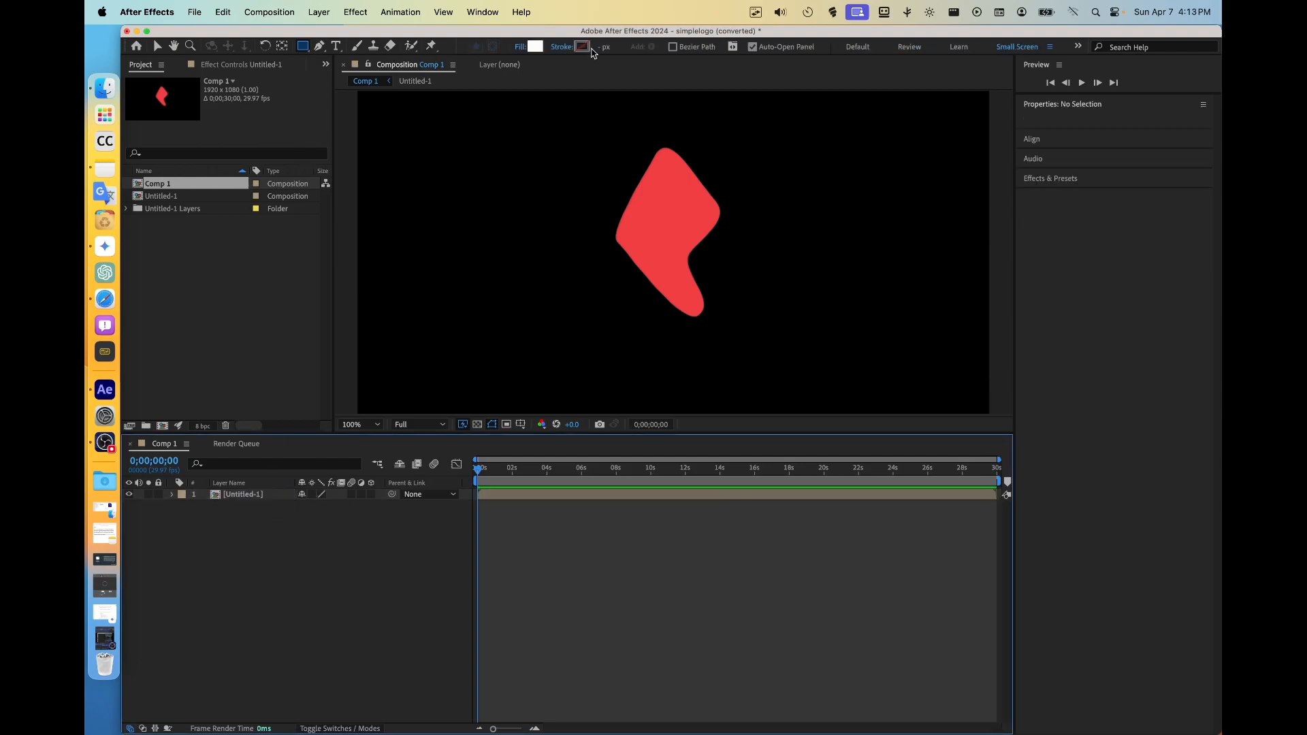
double_click(246, 495)
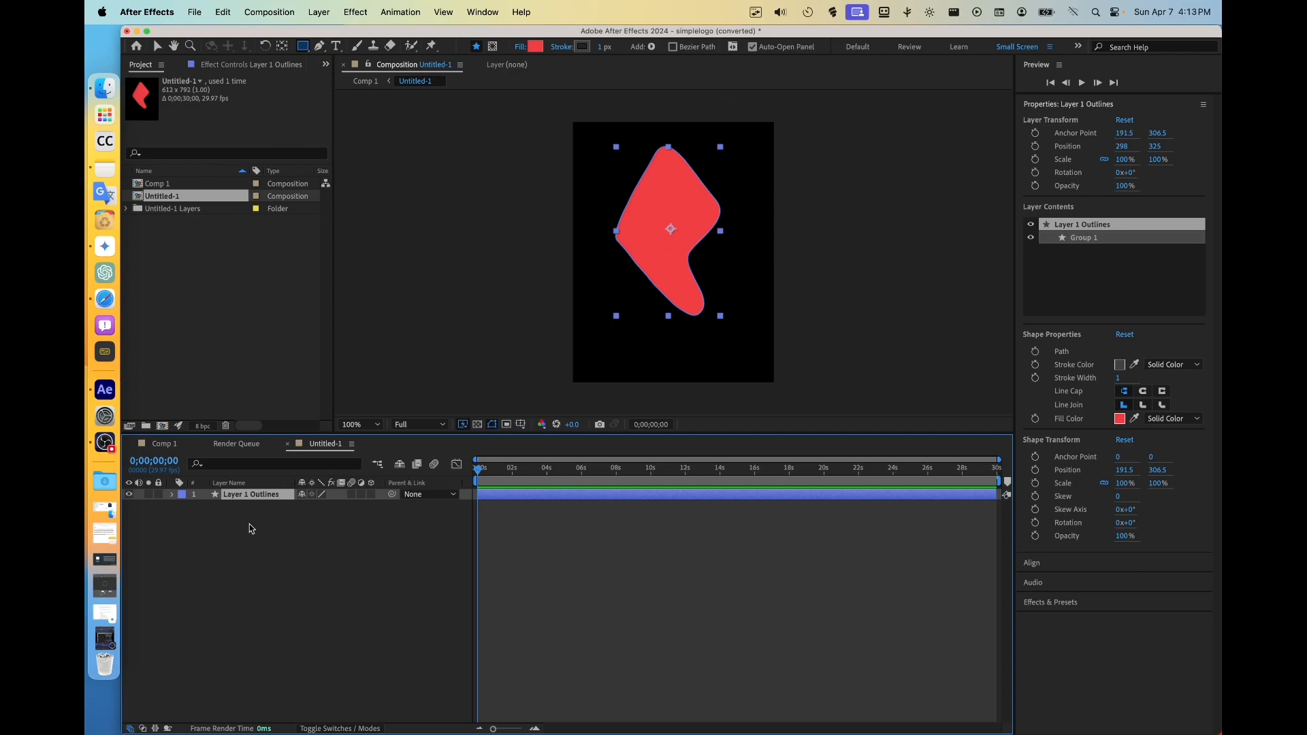
left_click(252, 529)
left_click(176, 446)
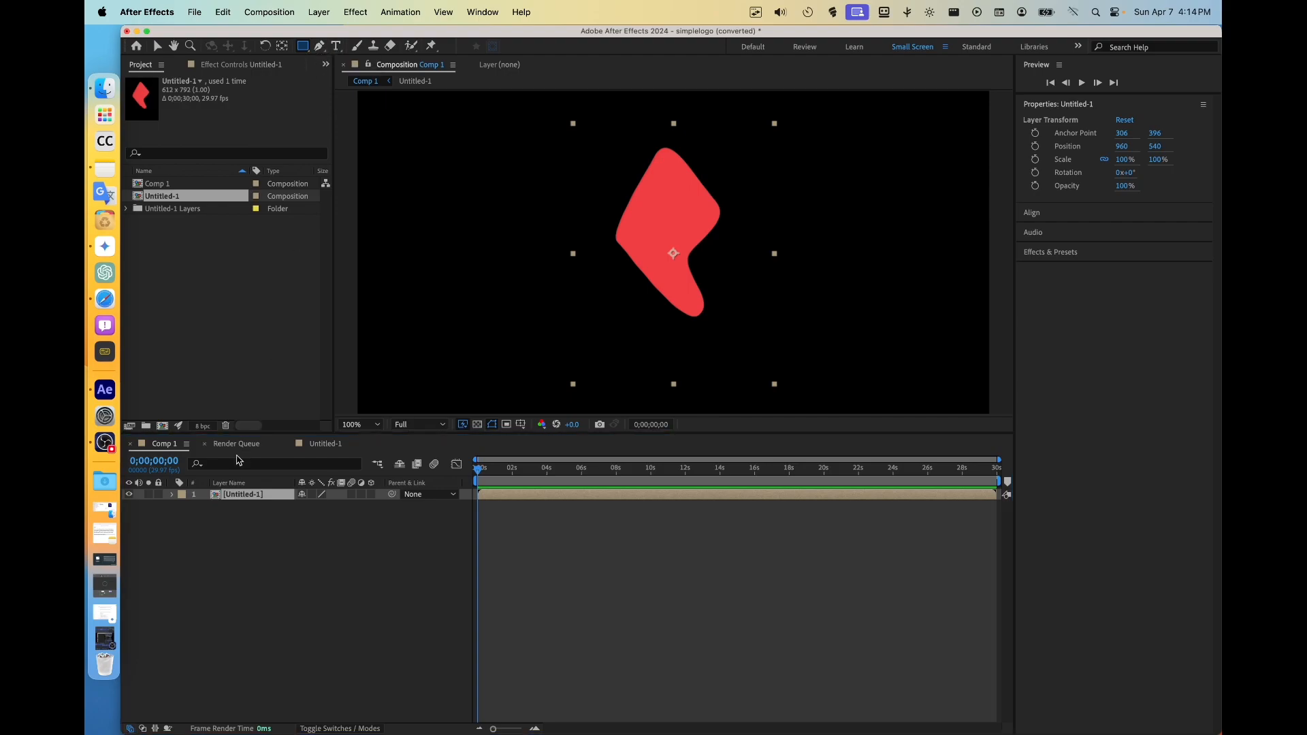
left_click(219, 532)
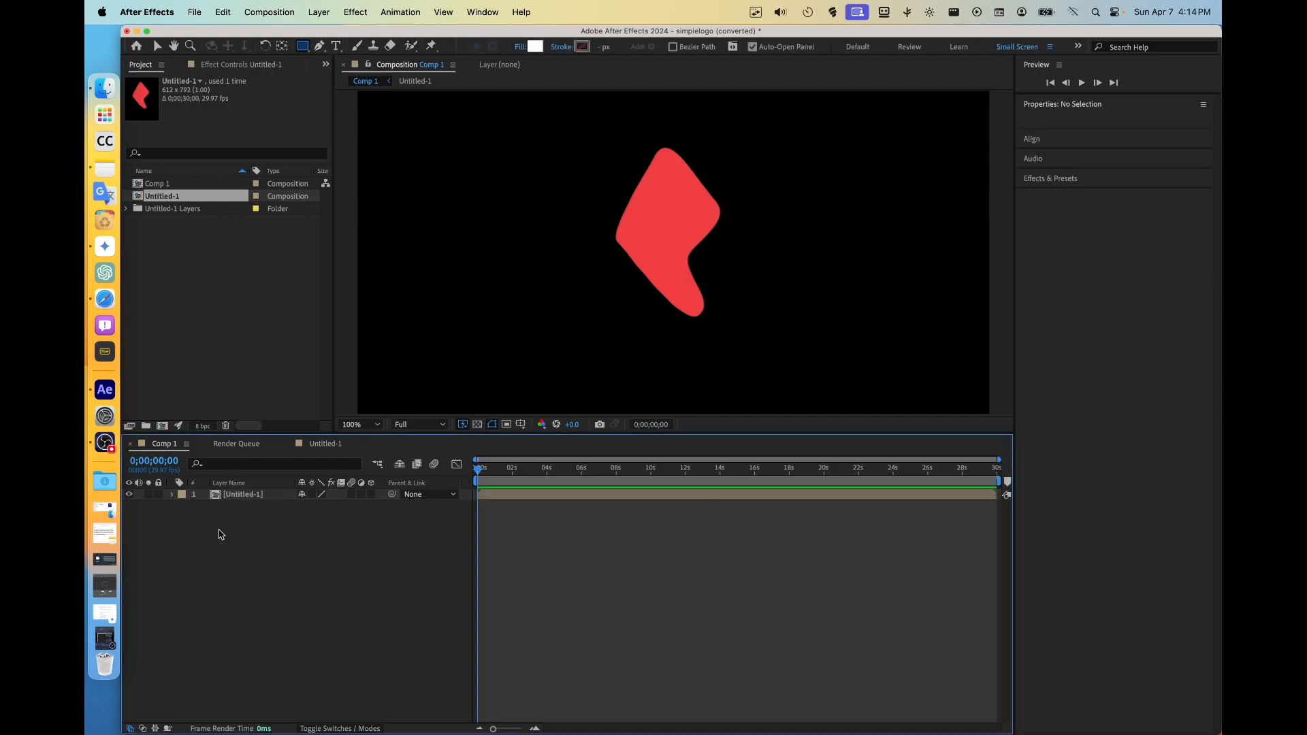
Set the Rectangle tool's stroke to None and its fill to Solid Color at 100% opacity
left_click(584, 49)
key("Escape")
left_click(561, 48)
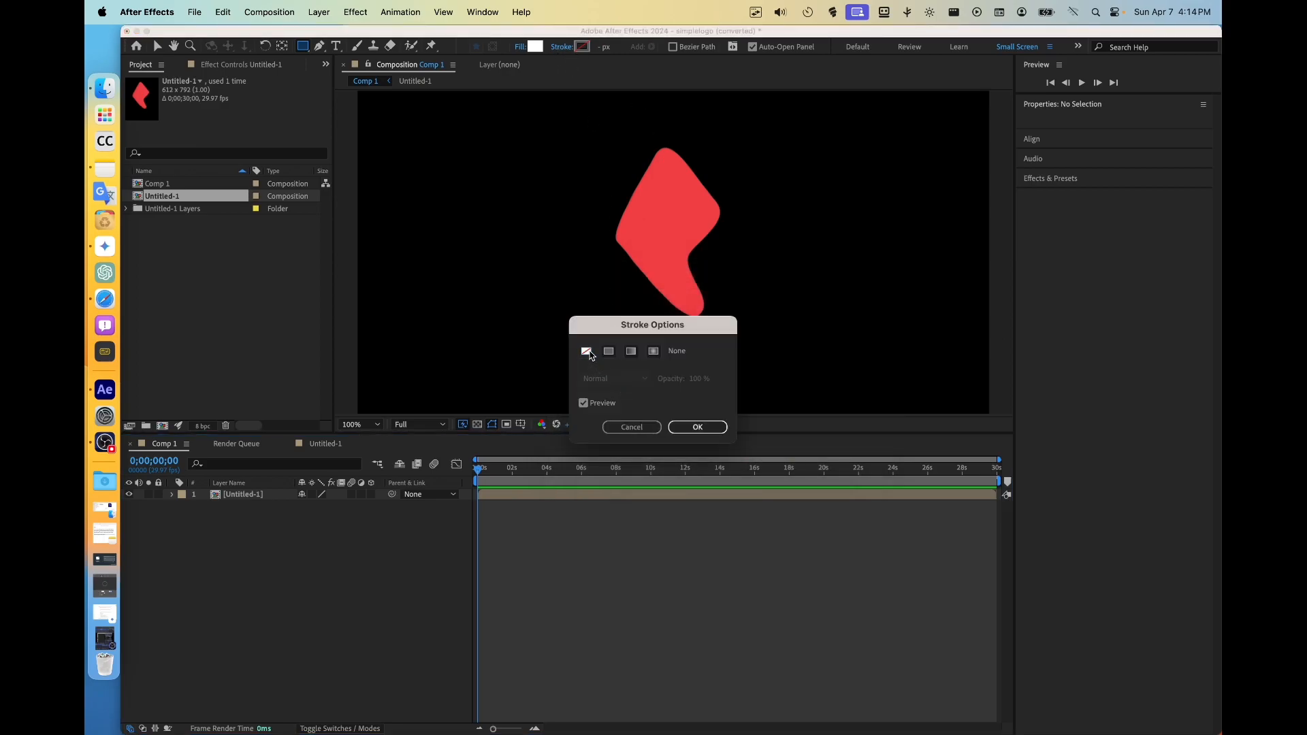
left_click(698, 427)
left_click(520, 49)
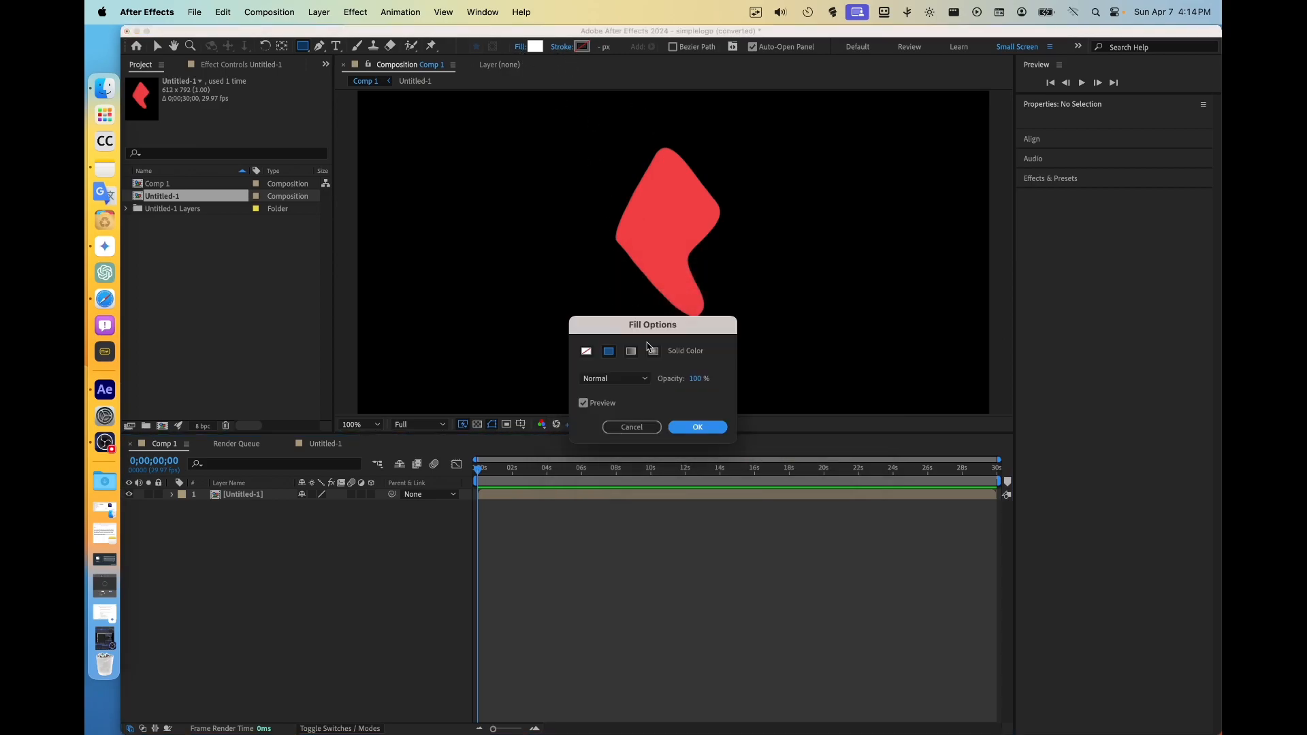
left_click(677, 434)
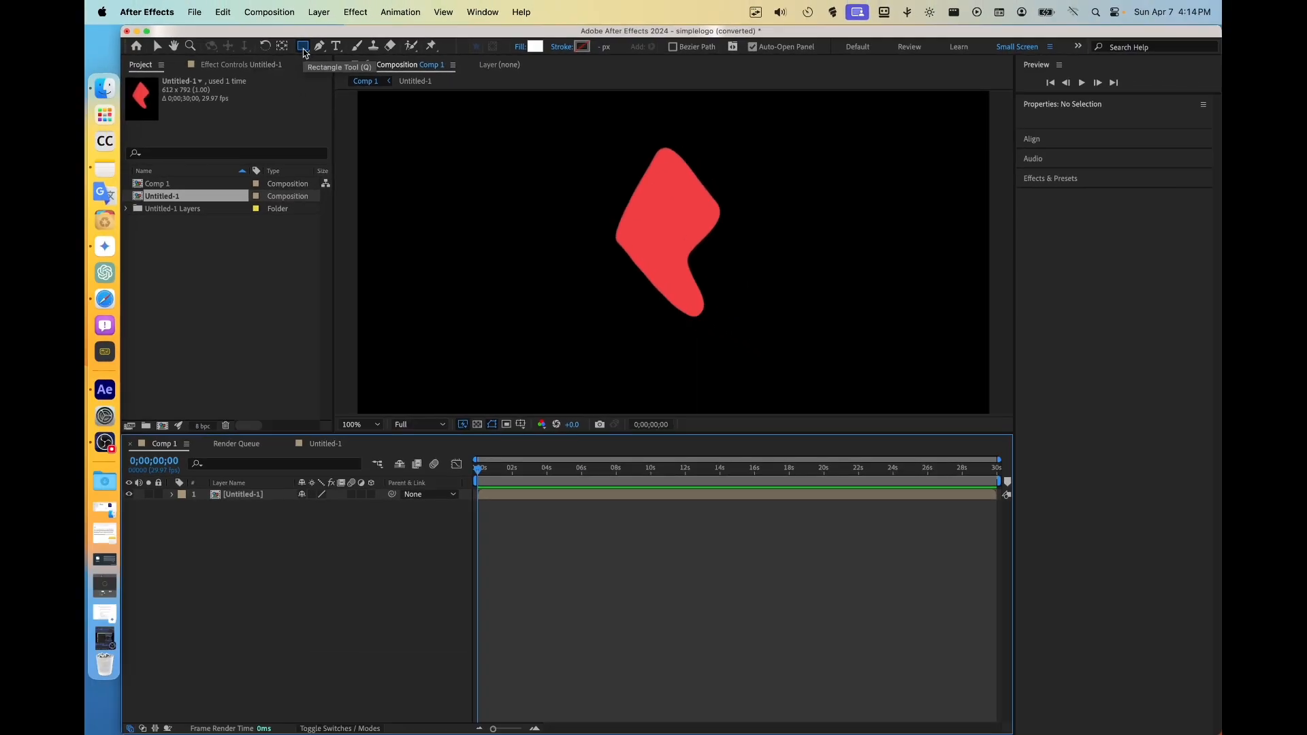
Create a white rectangle shape layer filling the whole Comp 1 frame
double_click(304, 50)
left_click(156, 45)
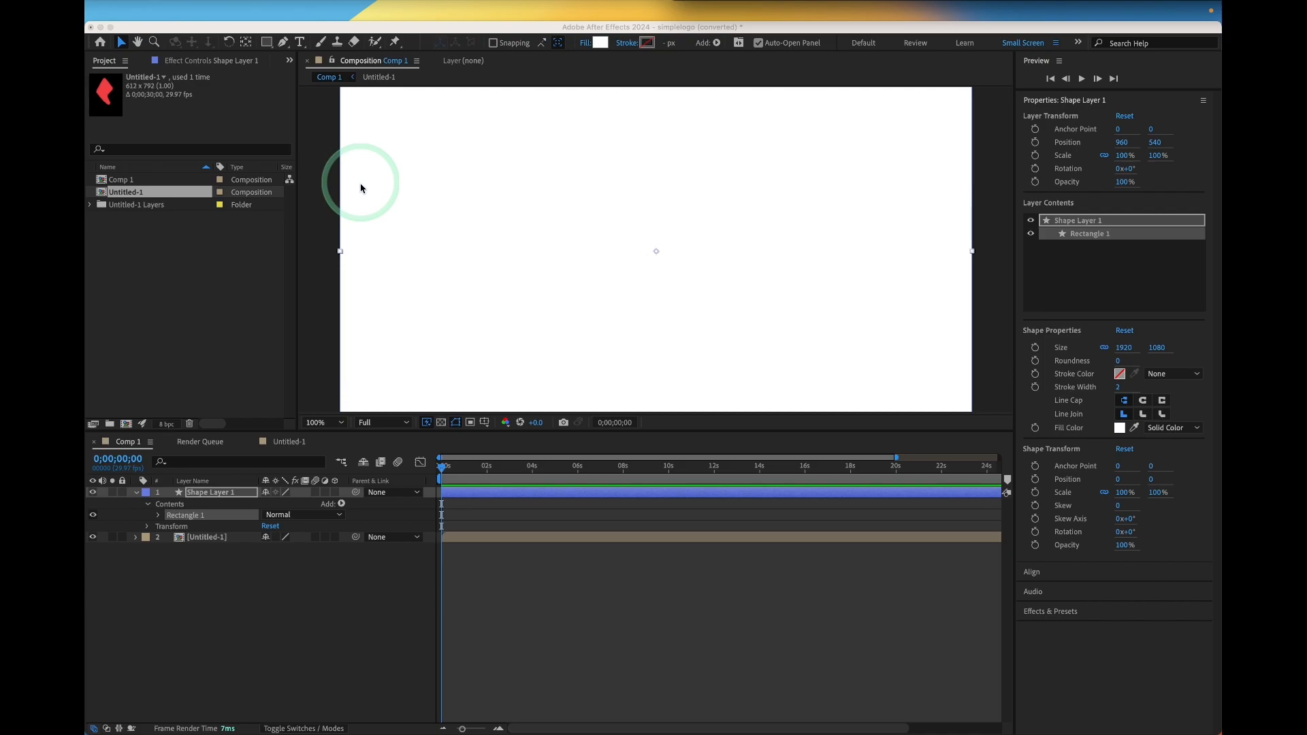
Move the rectangle shape layer off-screen to the left, setting its Position to -961, 540
left_click(145, 502)
left_click(137, 492)
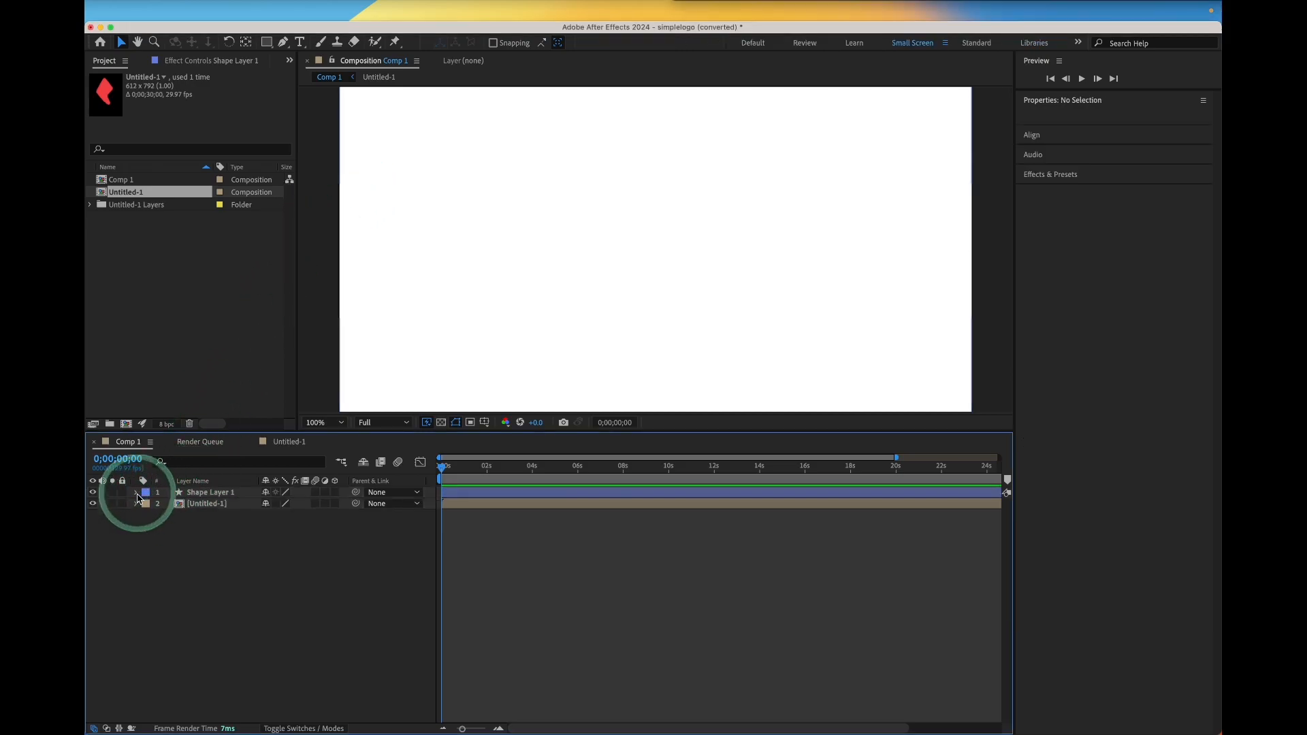
left_click(186, 494)
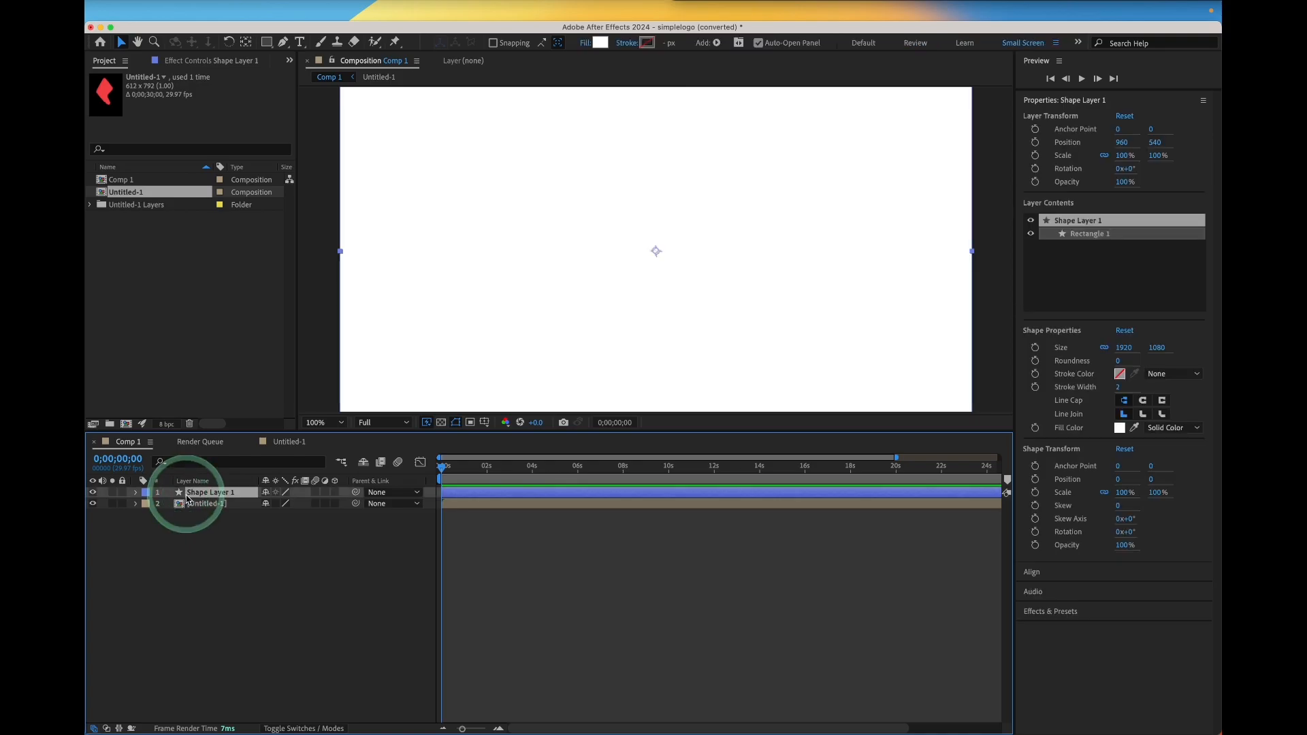
key("p")
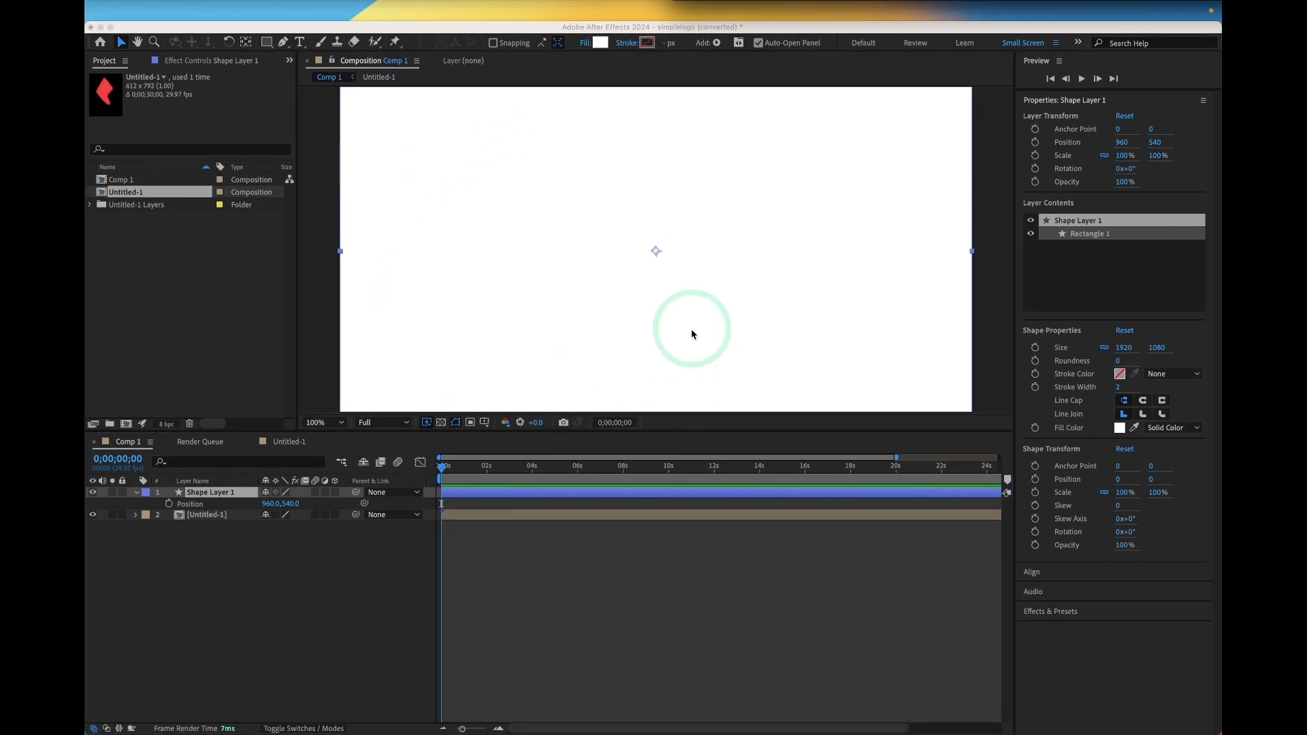
left_click(272, 512)
left_click_drag(271, 506, 110, 505)
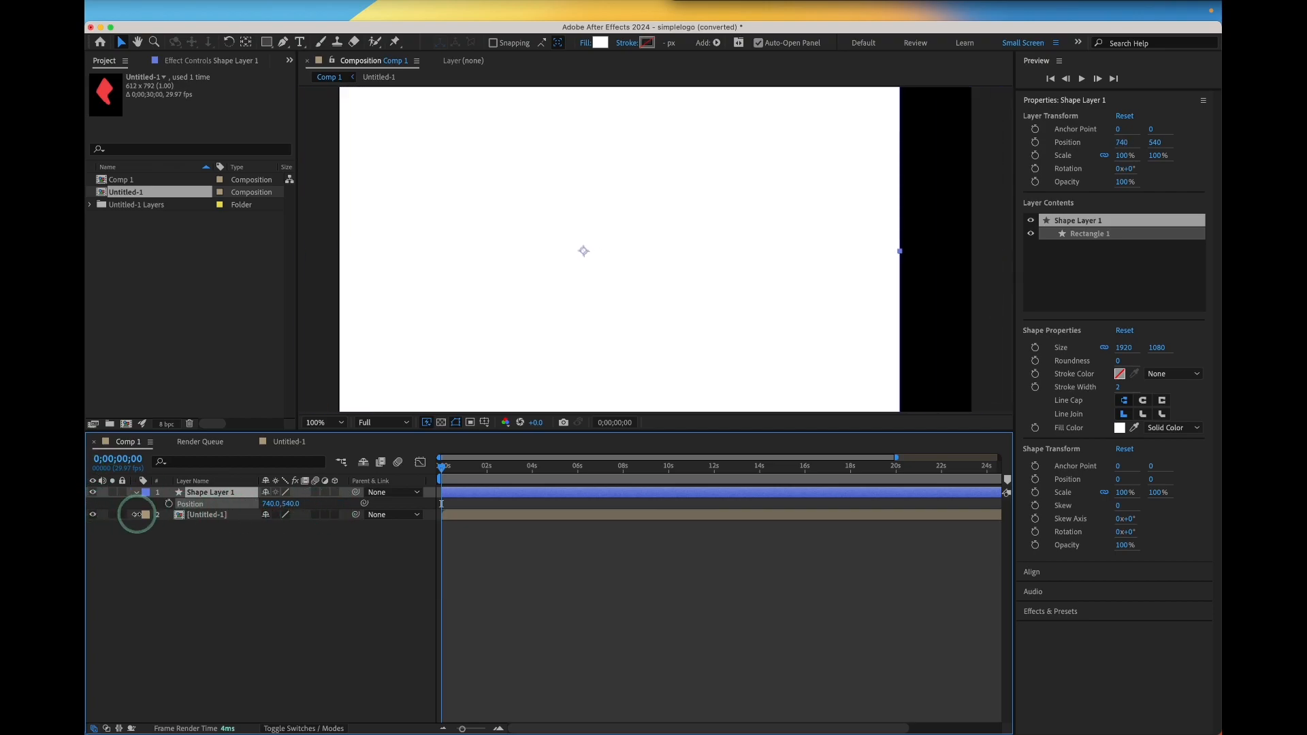
left_click_drag(271, 504, 182, 483)
left_click_drag(268, 508, 95, 491)
left_click_drag(269, 517, 235, 505)
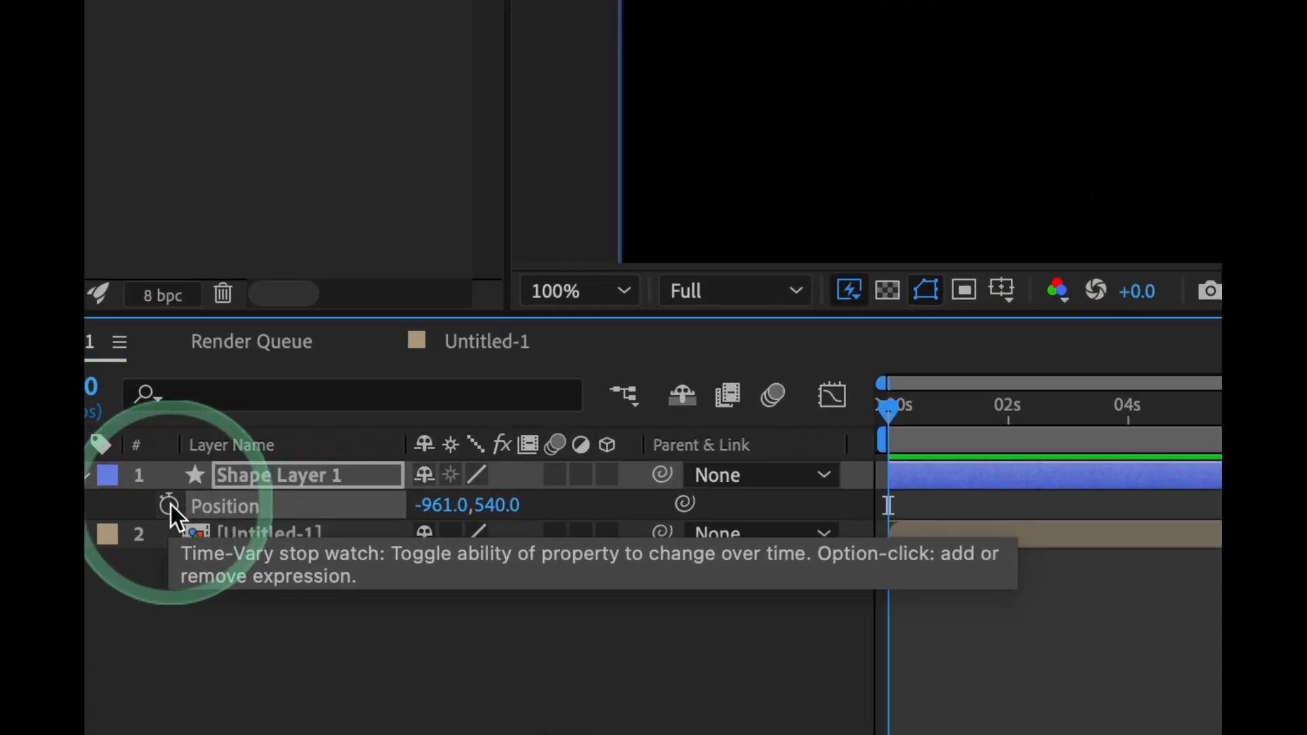
Keyframe the rectangle's Position at 0s, then reset Position at 08s to create a second keyframe
left_click(170, 506)
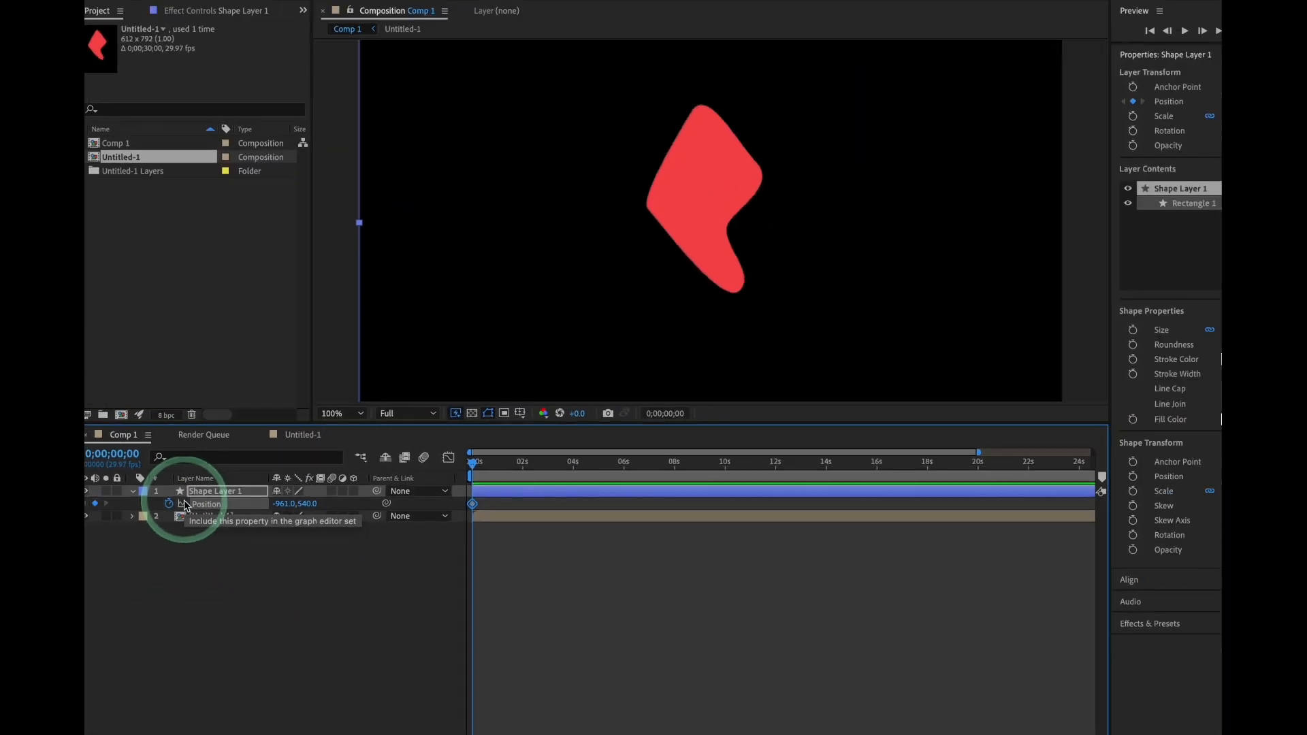
left_click_drag(517, 463, 623, 468)
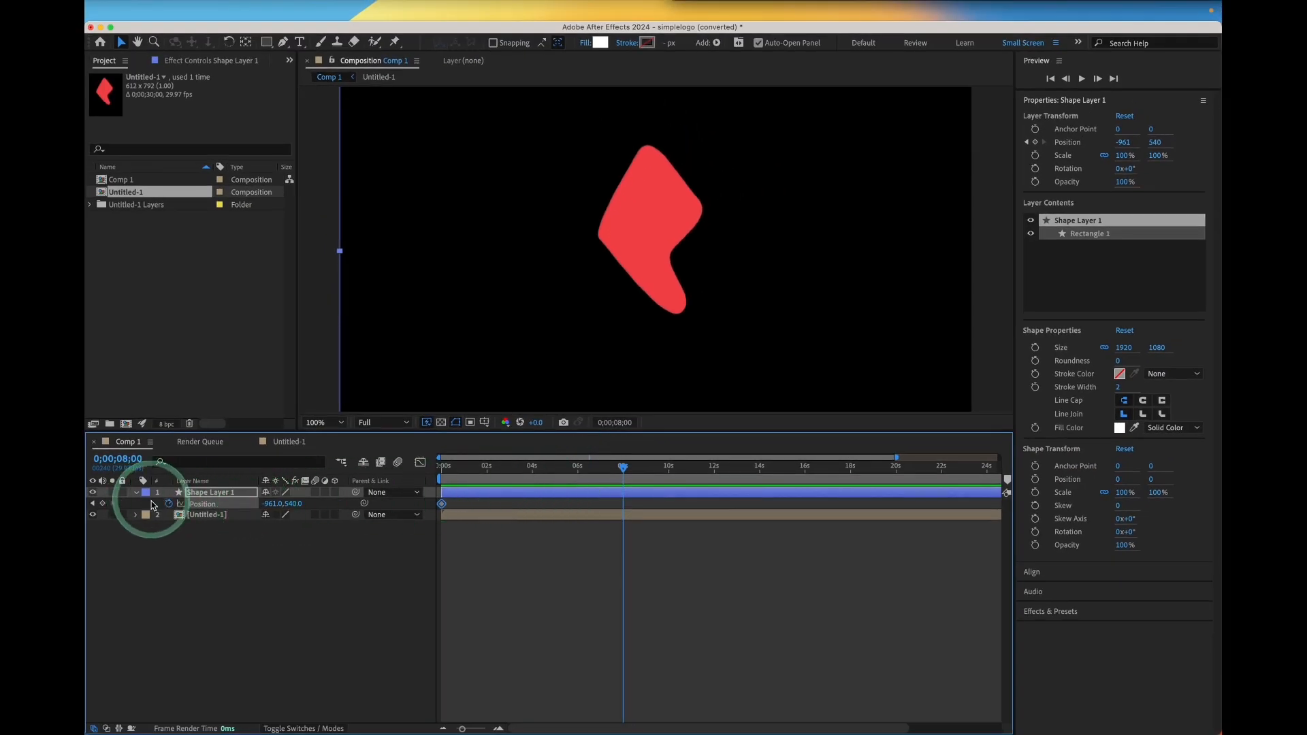
right_click(200, 508)
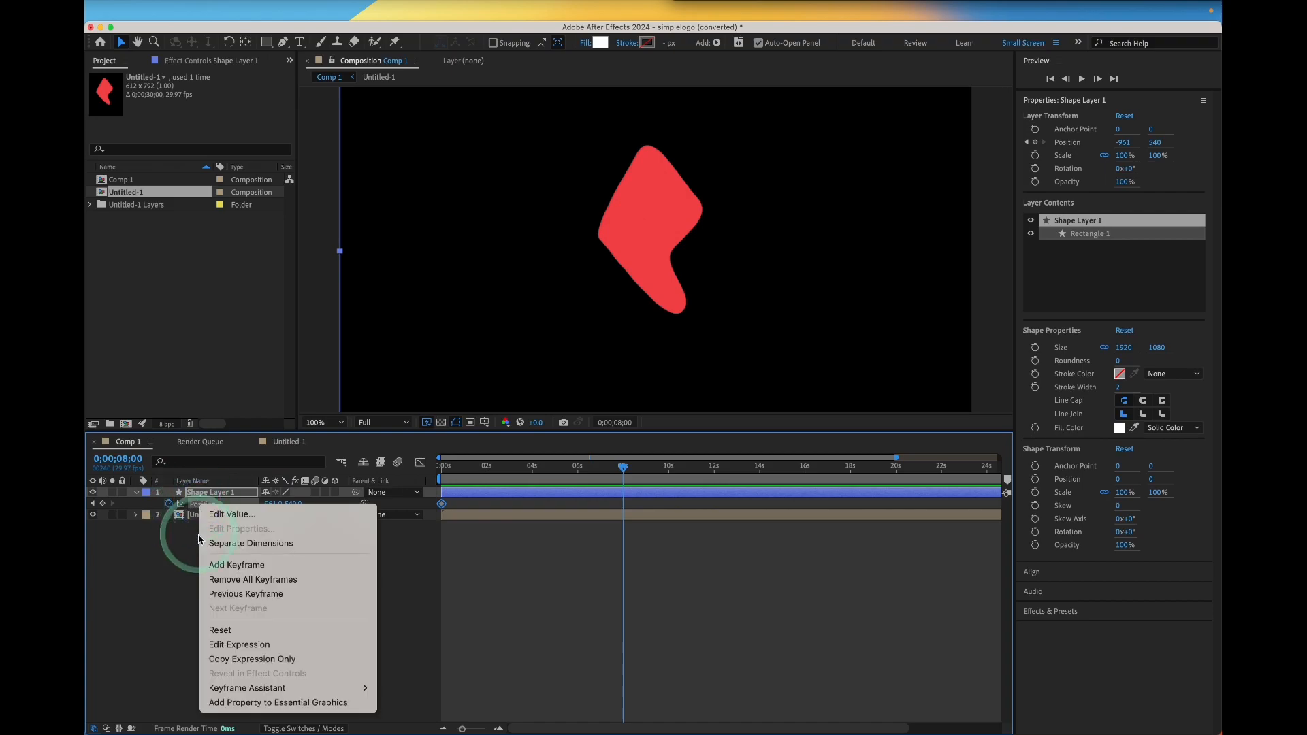
left_click(220, 630)
left_click_drag(626, 473, 424, 476)
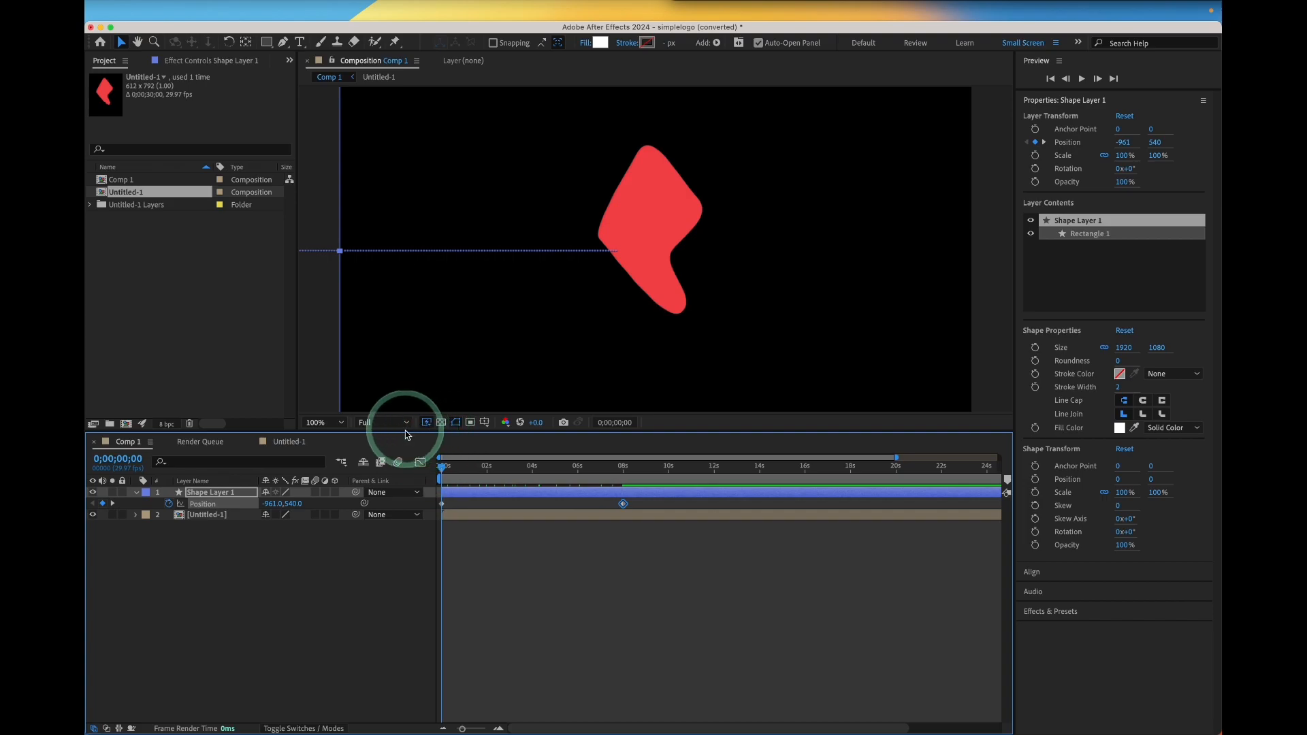
Set the preview resolution to Quarter and play back the position animation
left_click(373, 423)
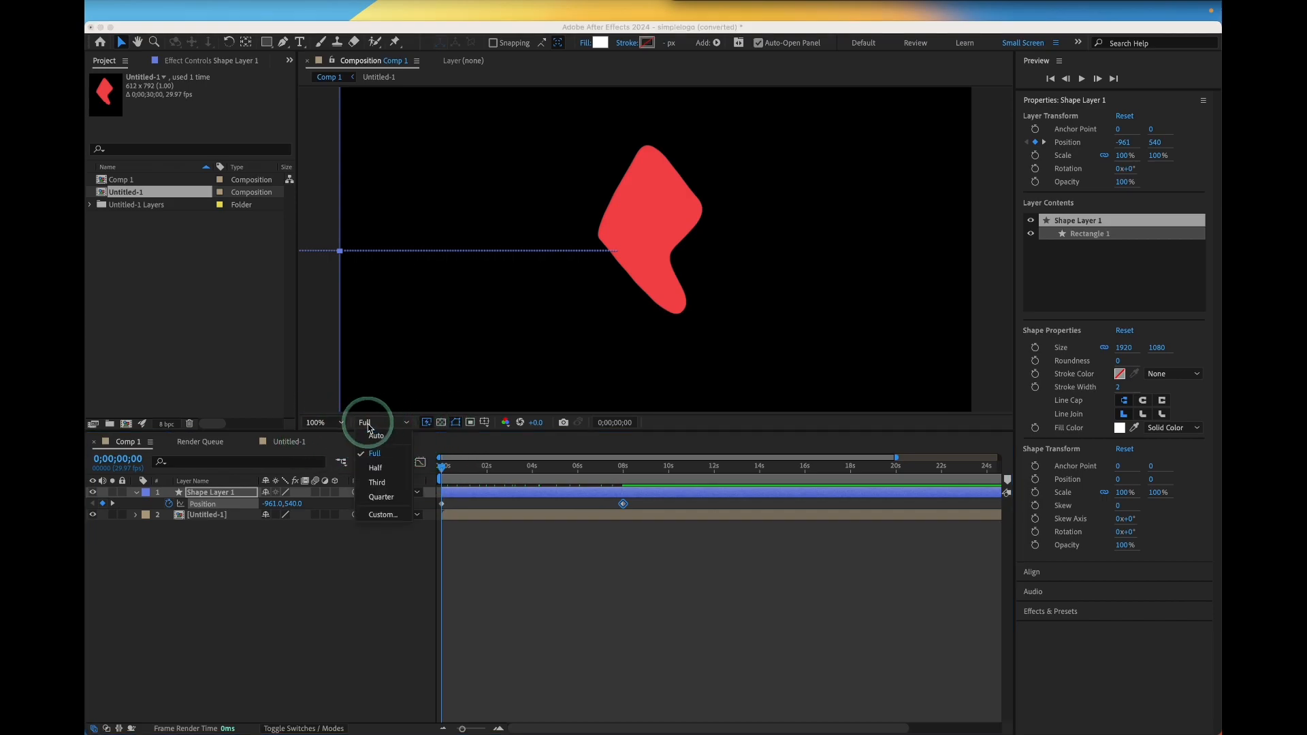
left_click(385, 496)
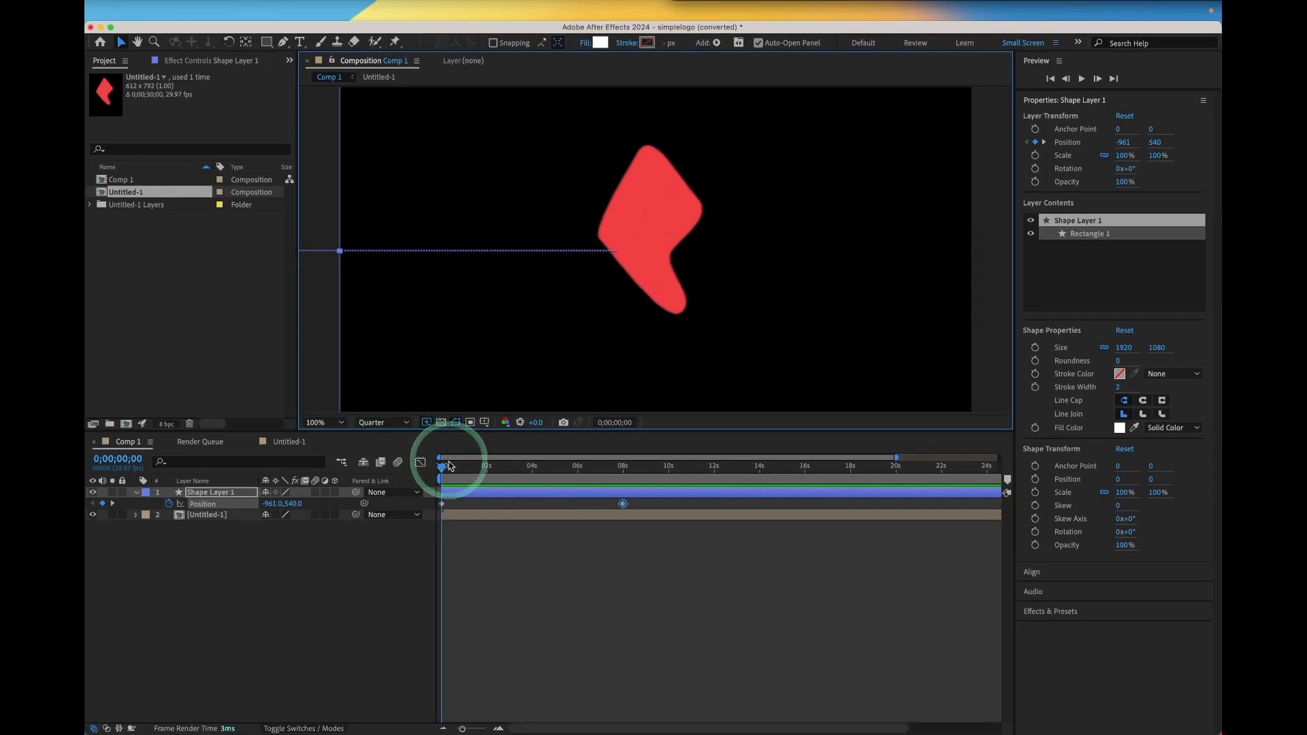
left_click_drag(448, 467, 392, 461)
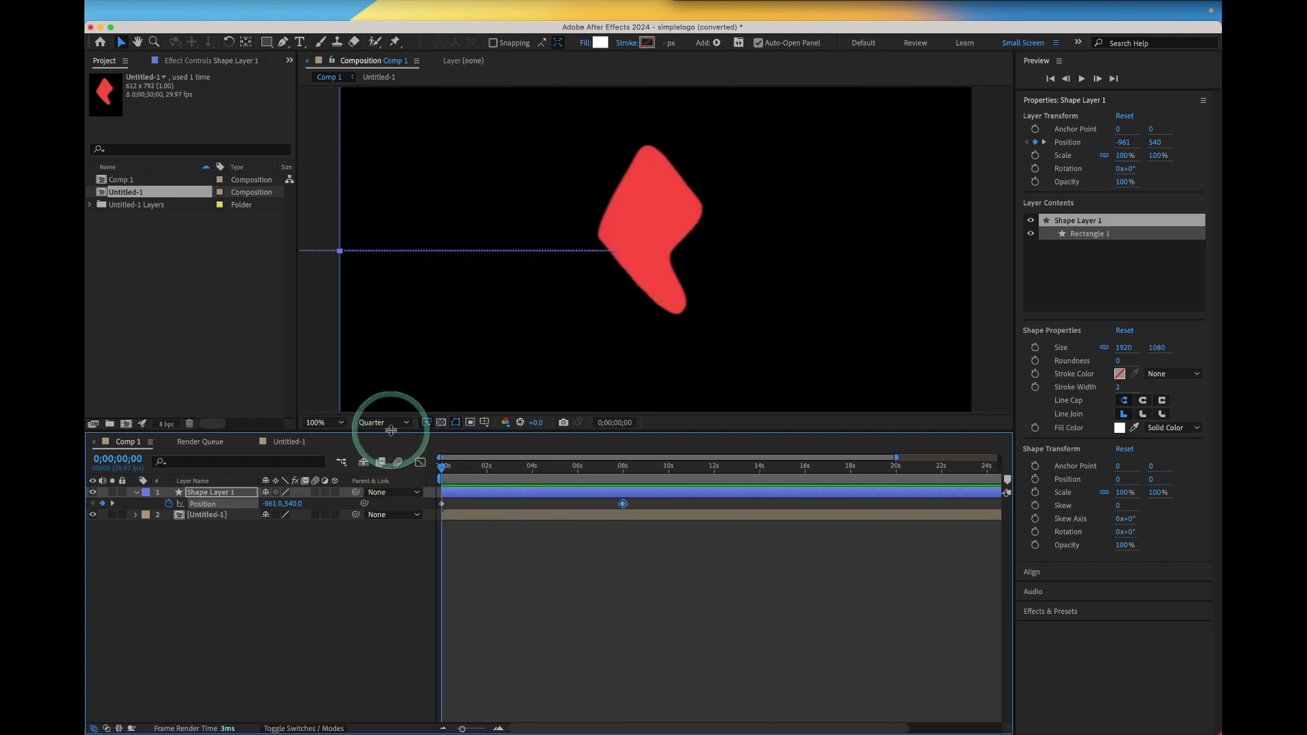
key("space")
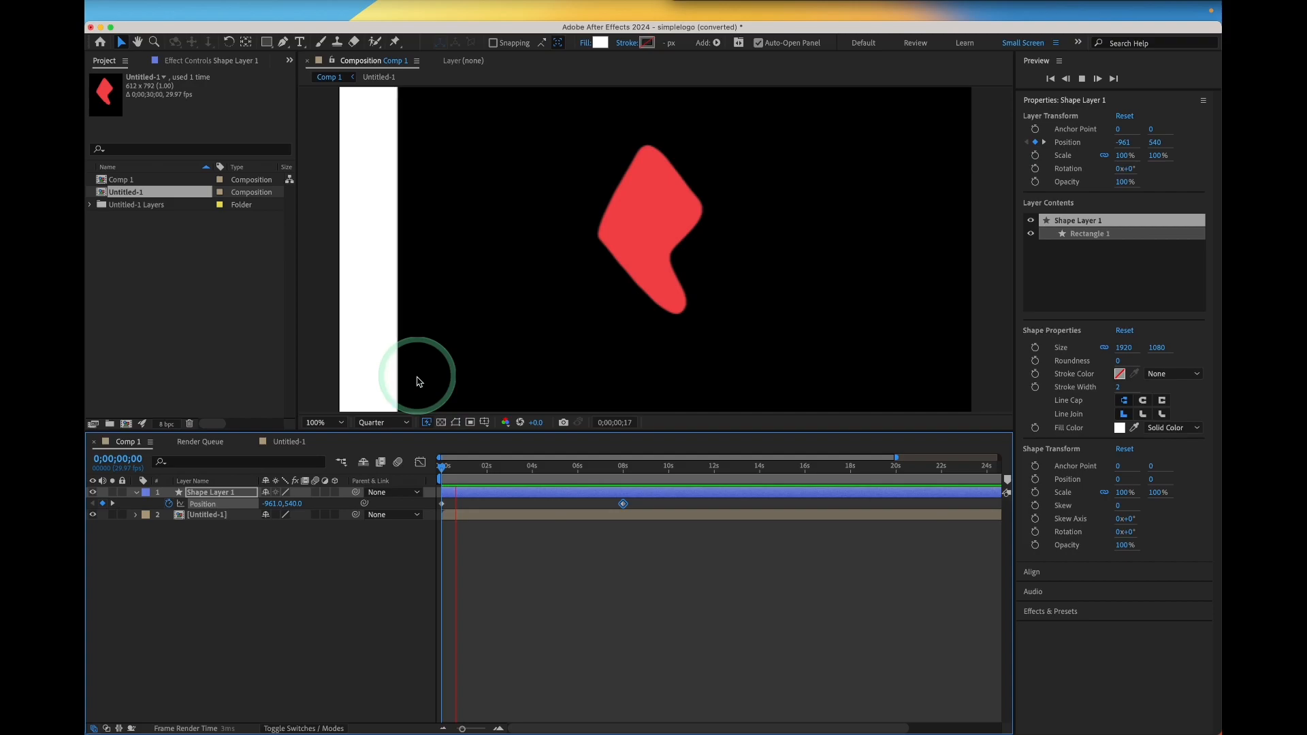
key("space")
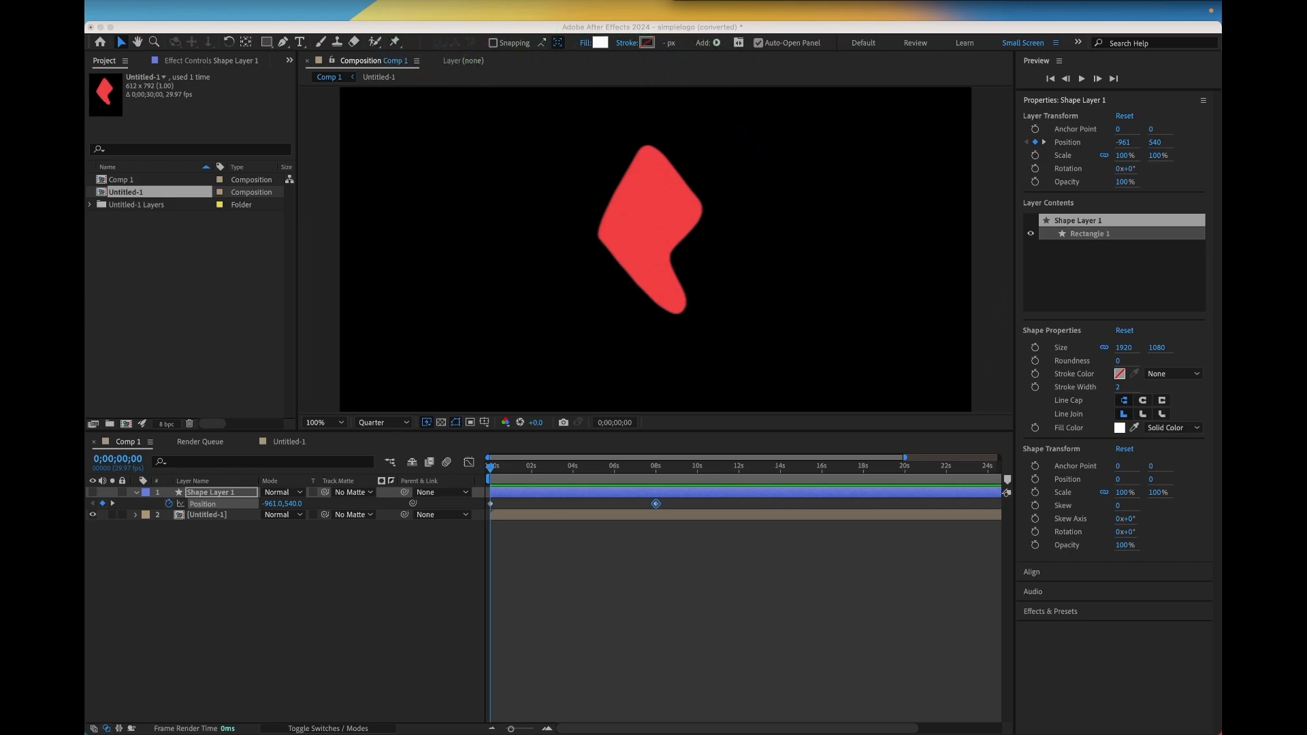
Search the effects for turb and apply Turbulent Displace to the rectangle shape layer
left_click(232, 28)
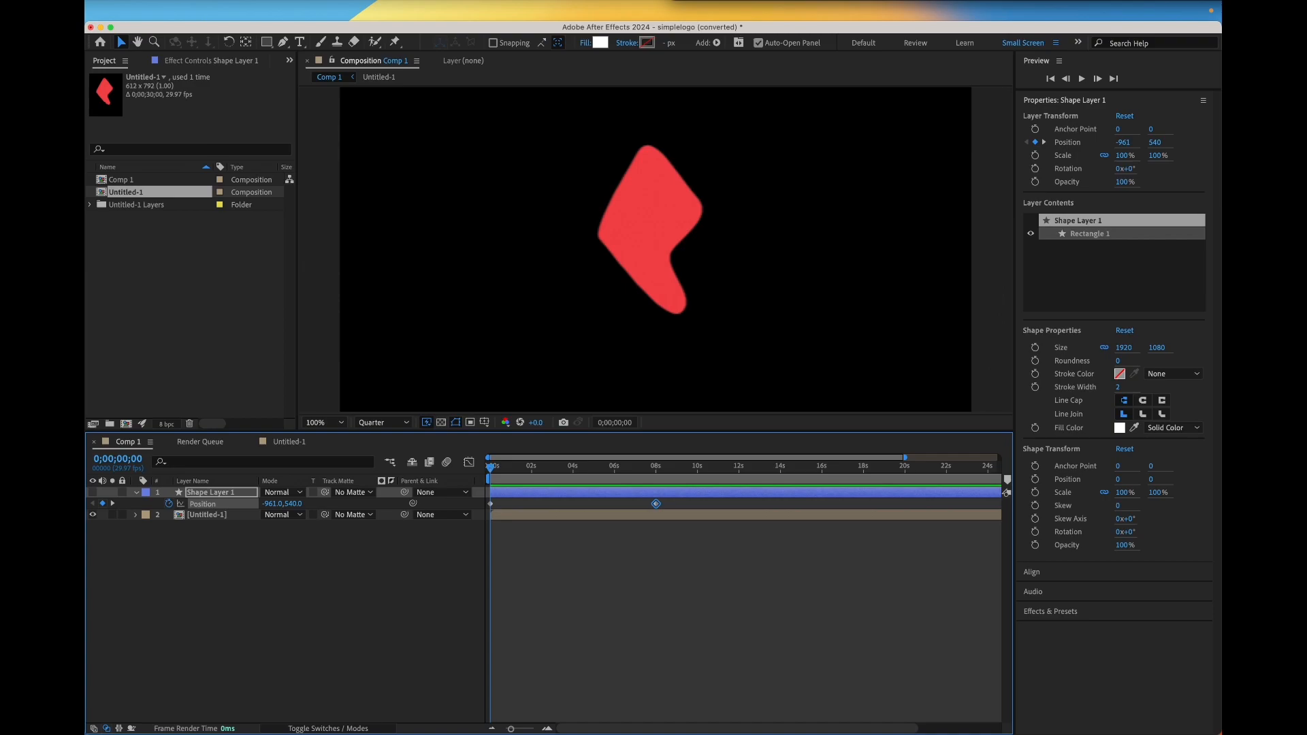
key("super+5")
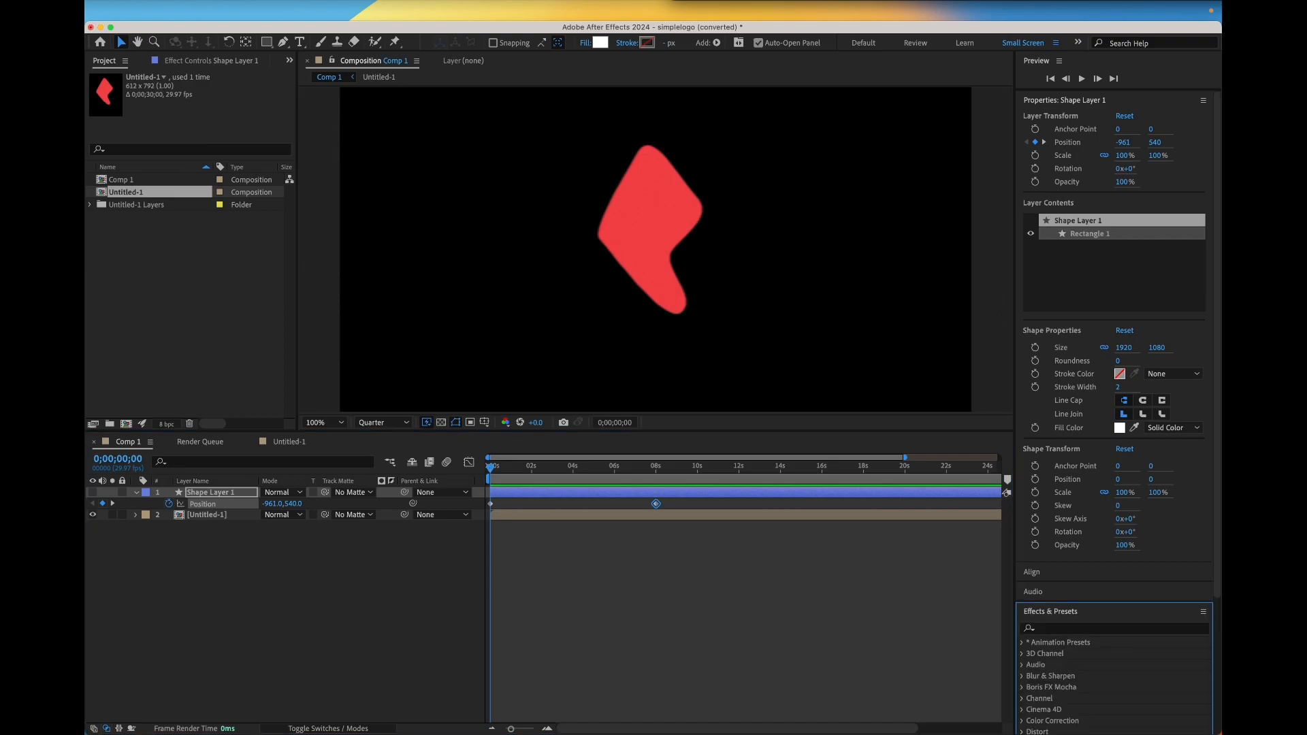
key("super+shift+5")
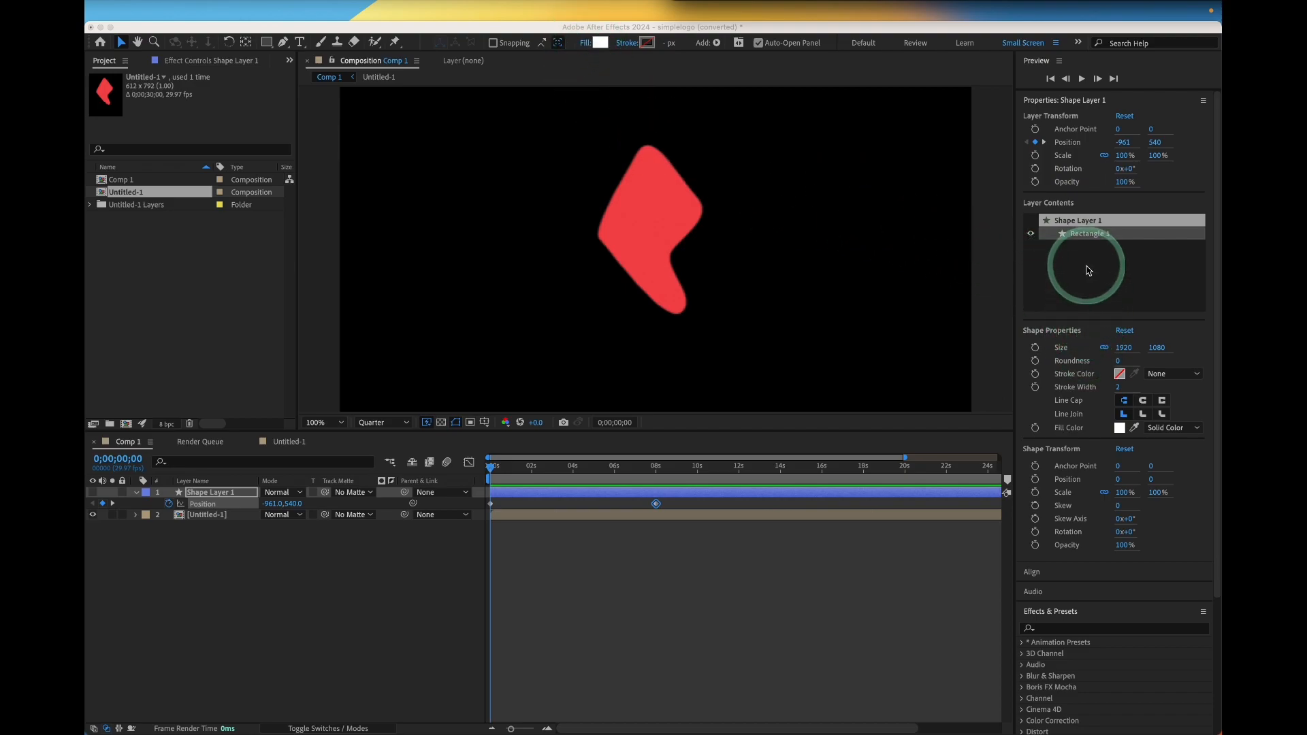
scroll(1086, 350, "down", 5)
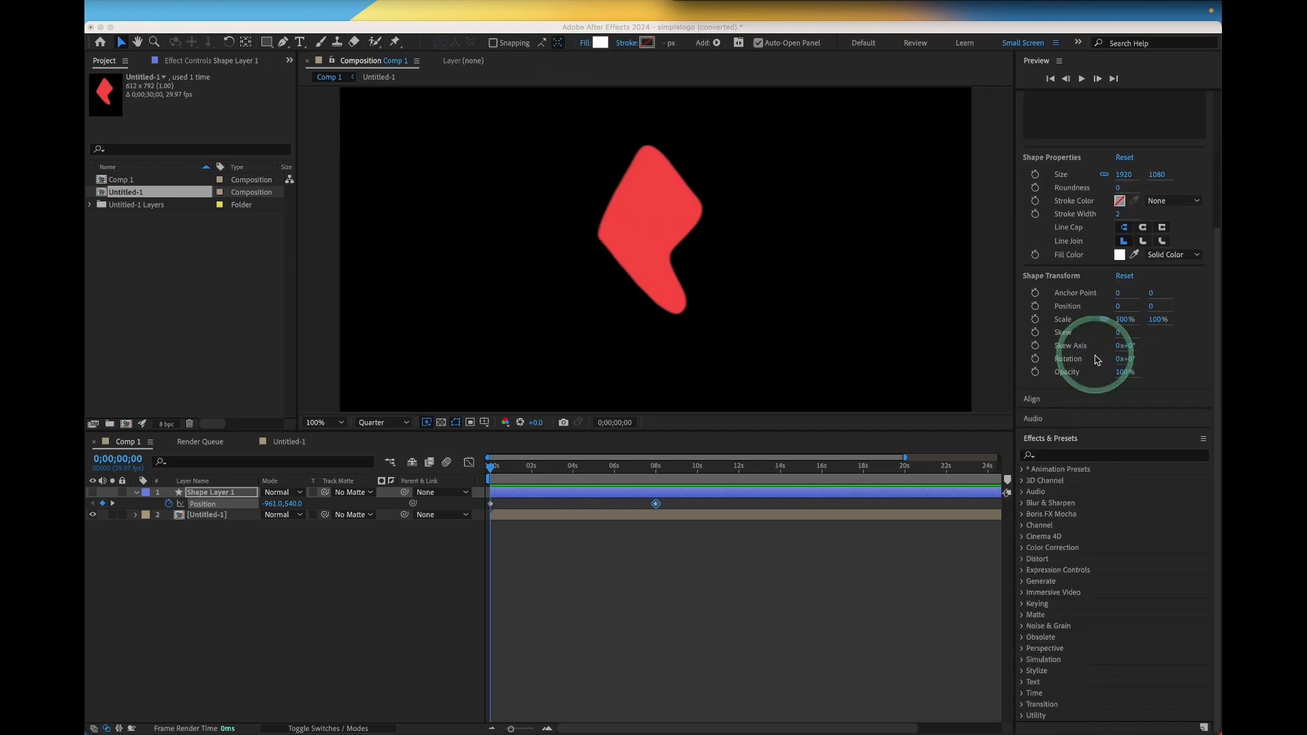
left_click(1067, 457)
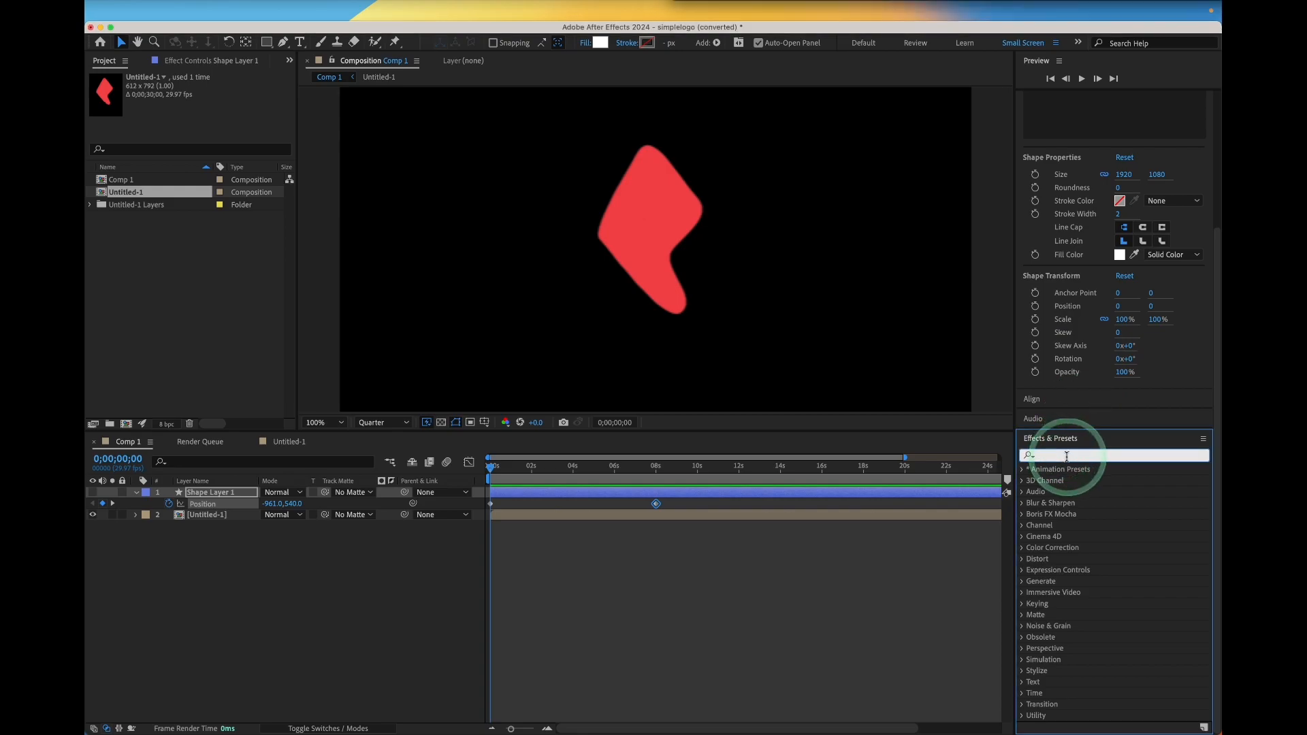
type("turb")
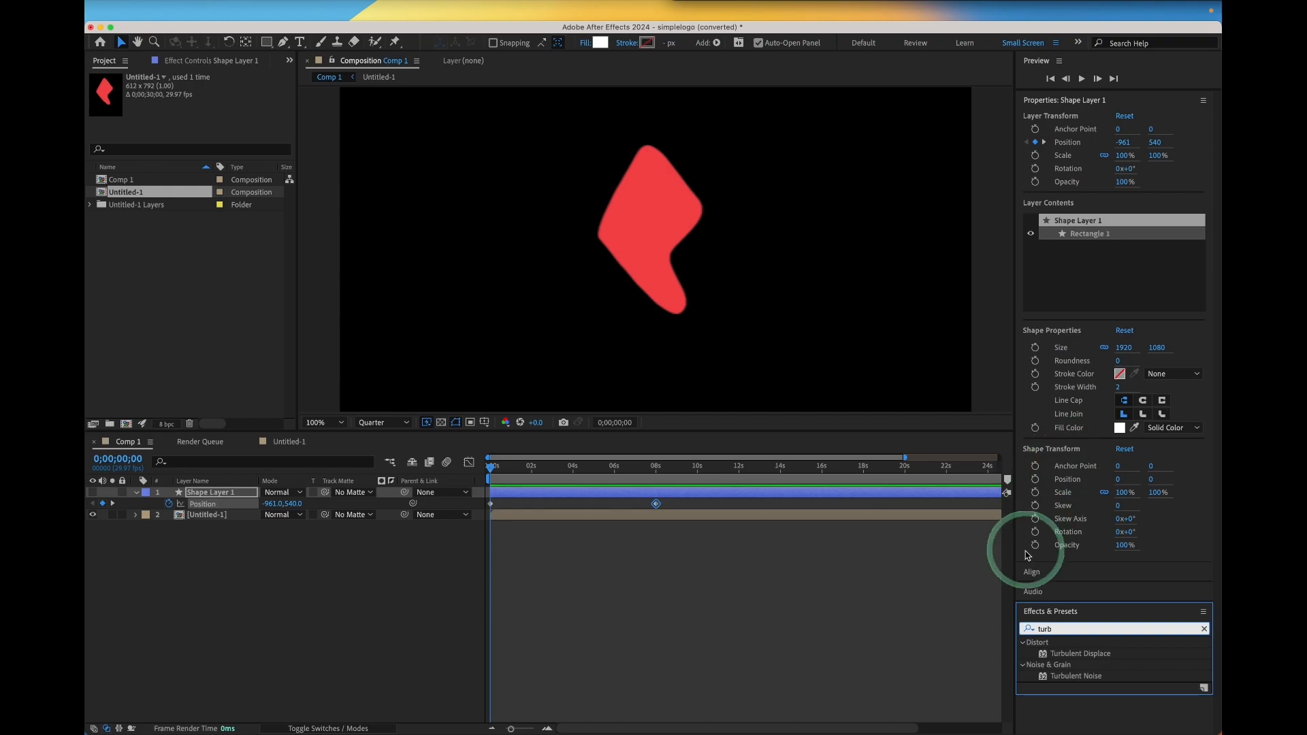
left_click(1077, 654)
left_click_drag(1077, 657, 160, 537)
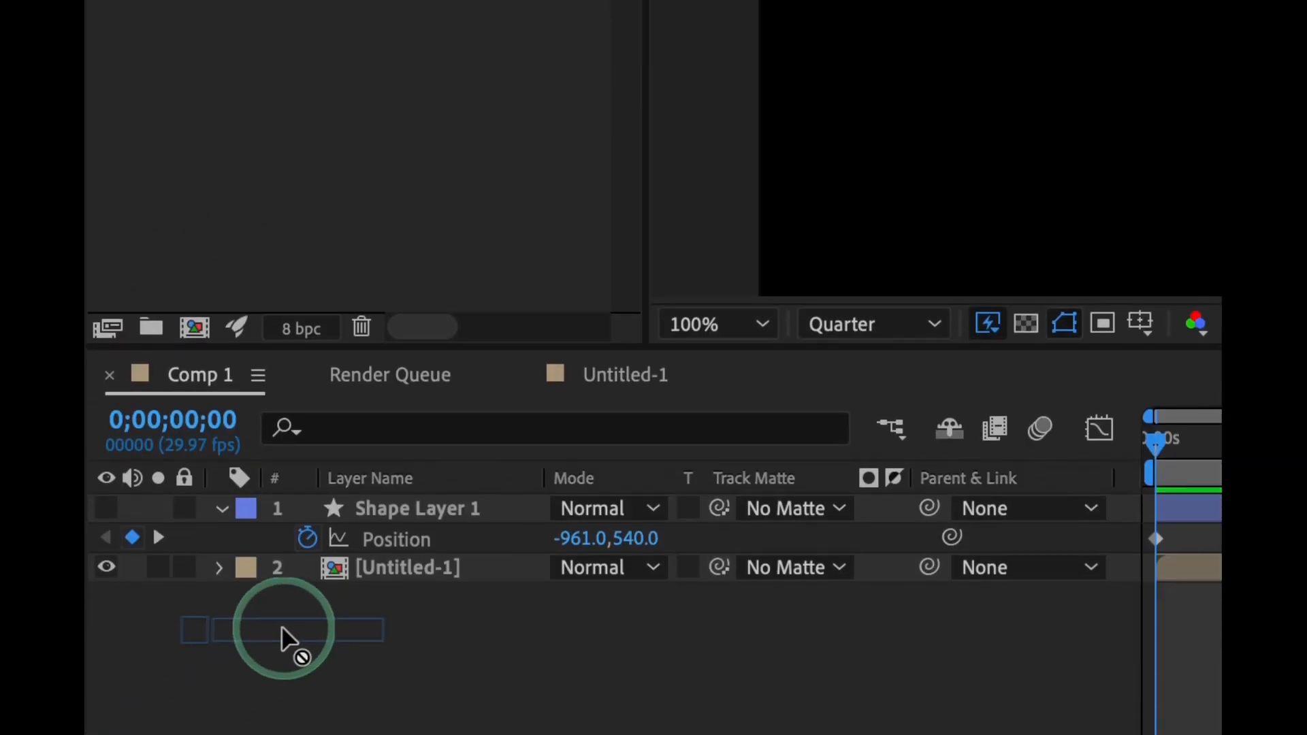
left_click_drag(281, 626, 393, 514)
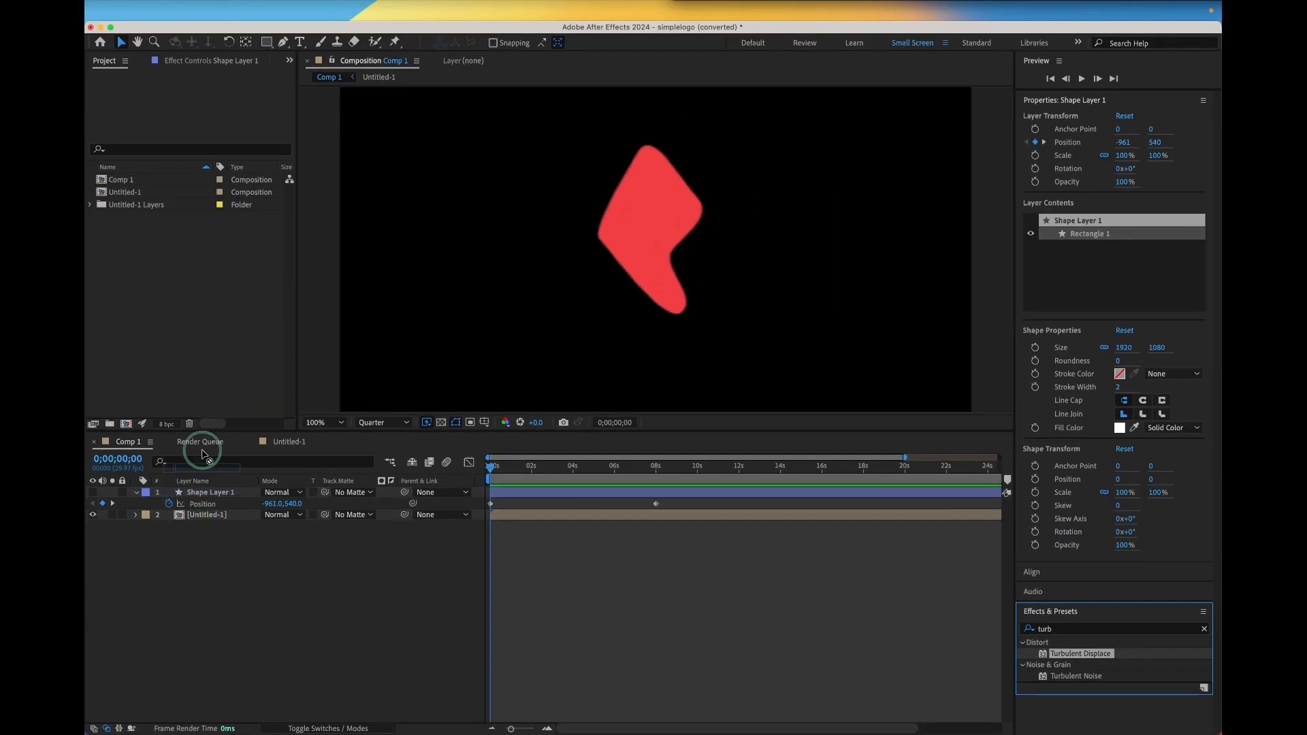
left_click_drag(166, 340, 233, 492)
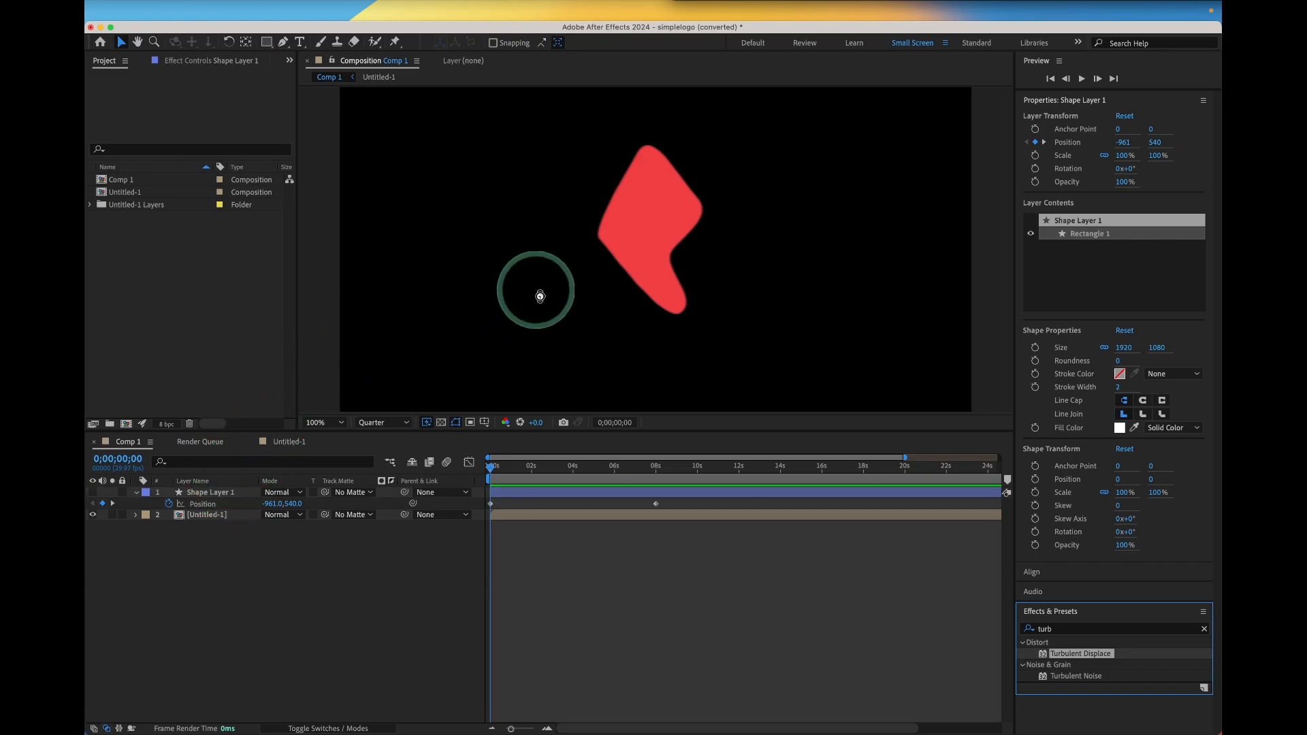
left_click_drag(512, 454, 596, 475)
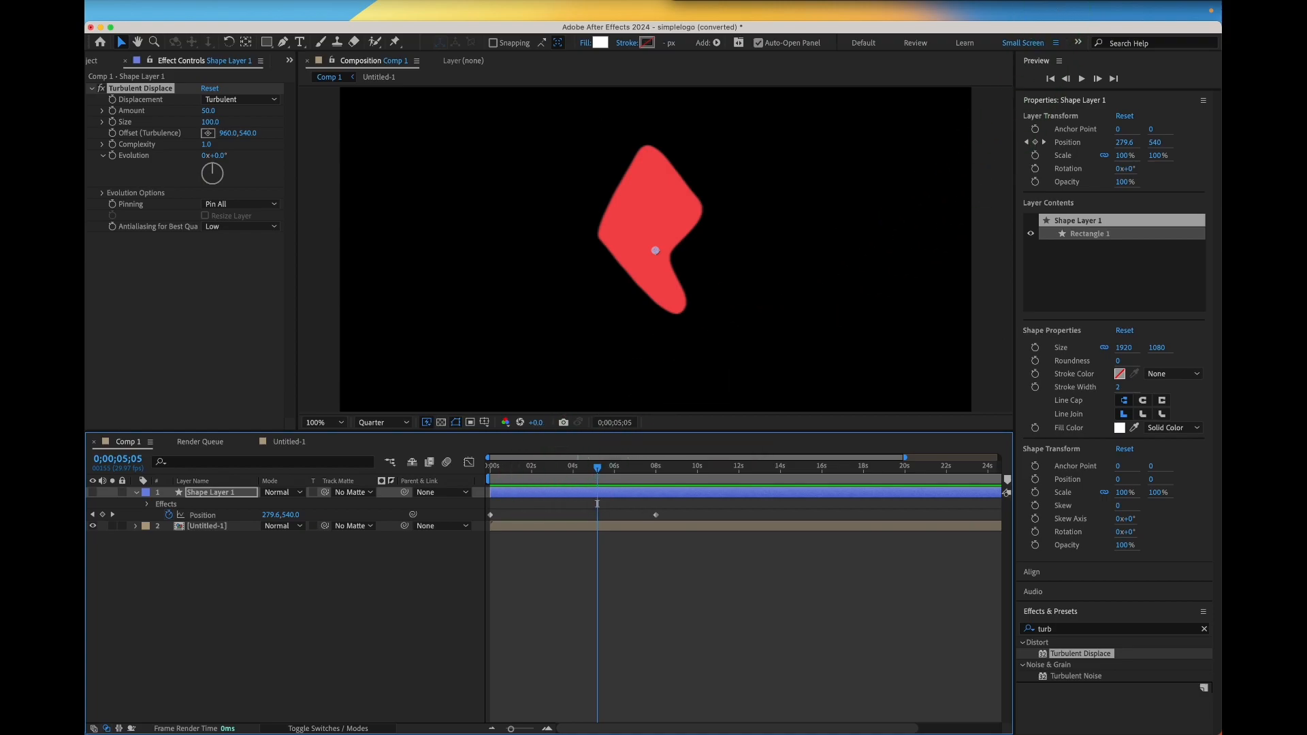
Set Turbulent Displace Amount to 212, Size to 15 and Complexity to 10
key("super+Tab")
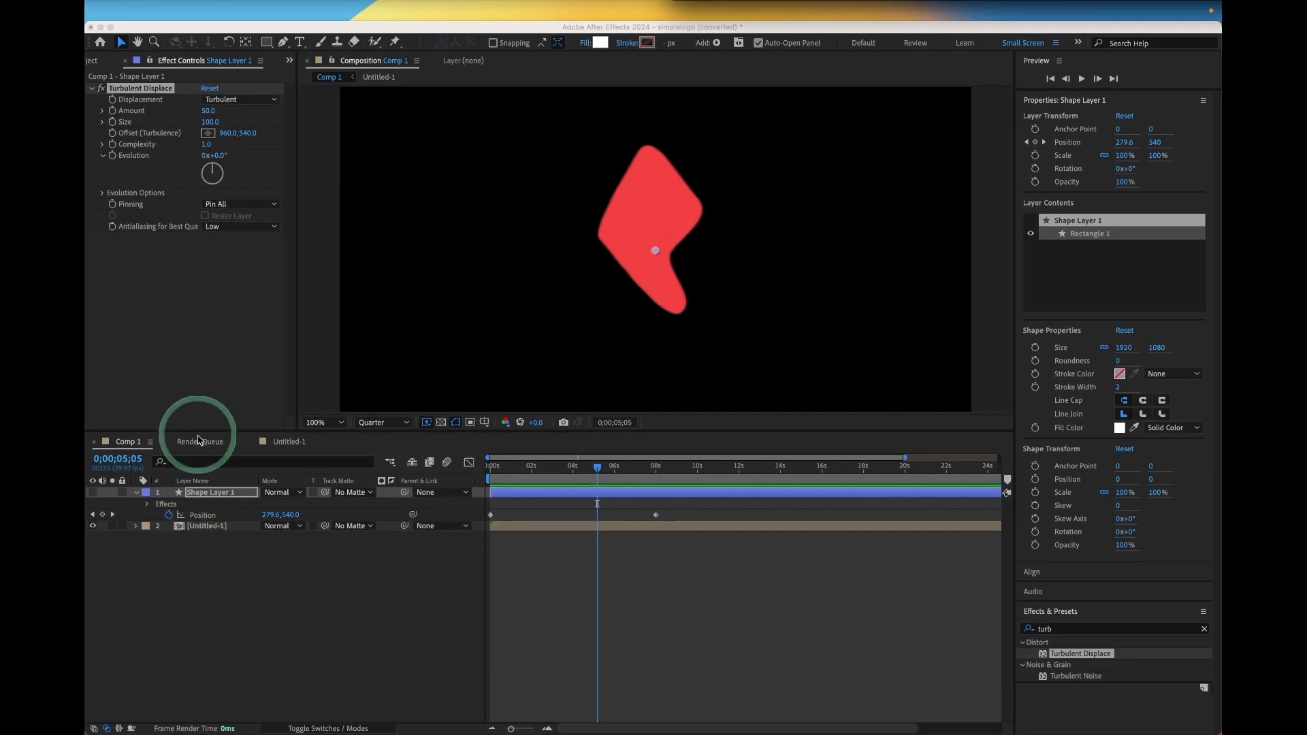
left_click(101, 69)
left_click(103, 63)
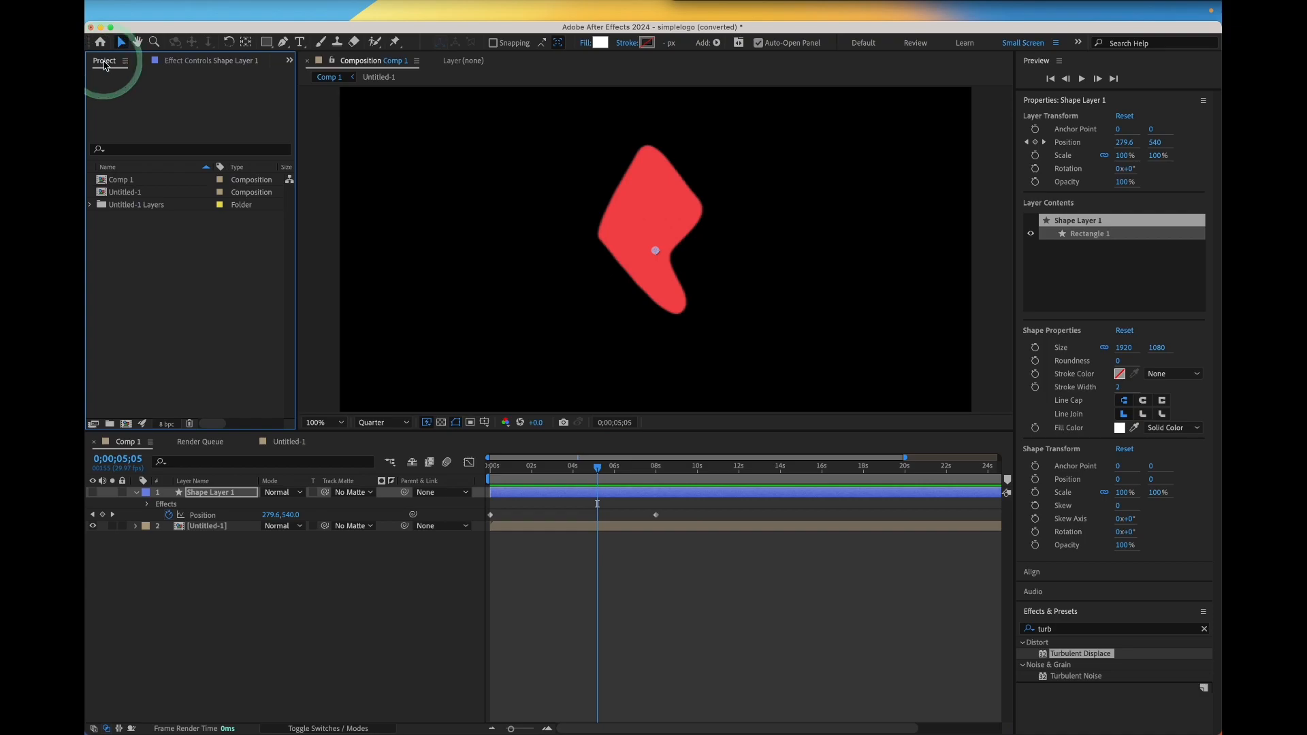
left_click(184, 61)
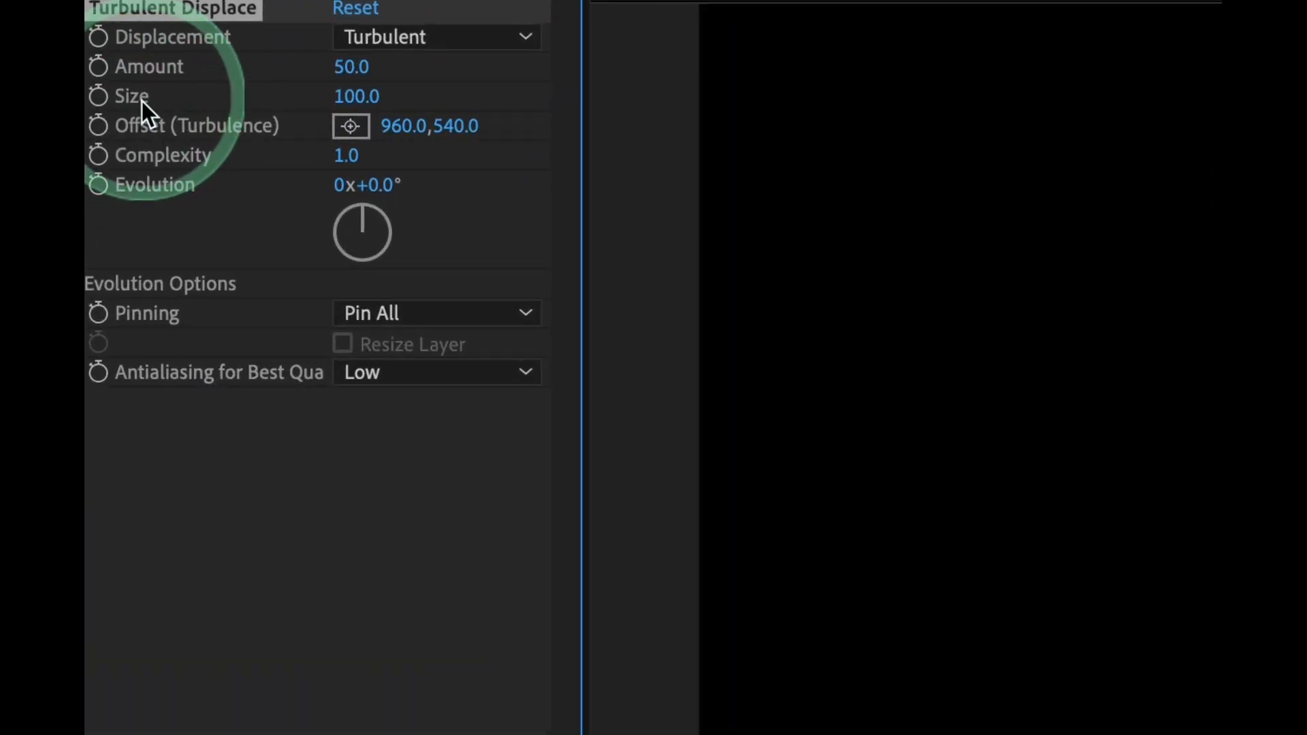
left_click(342, 68)
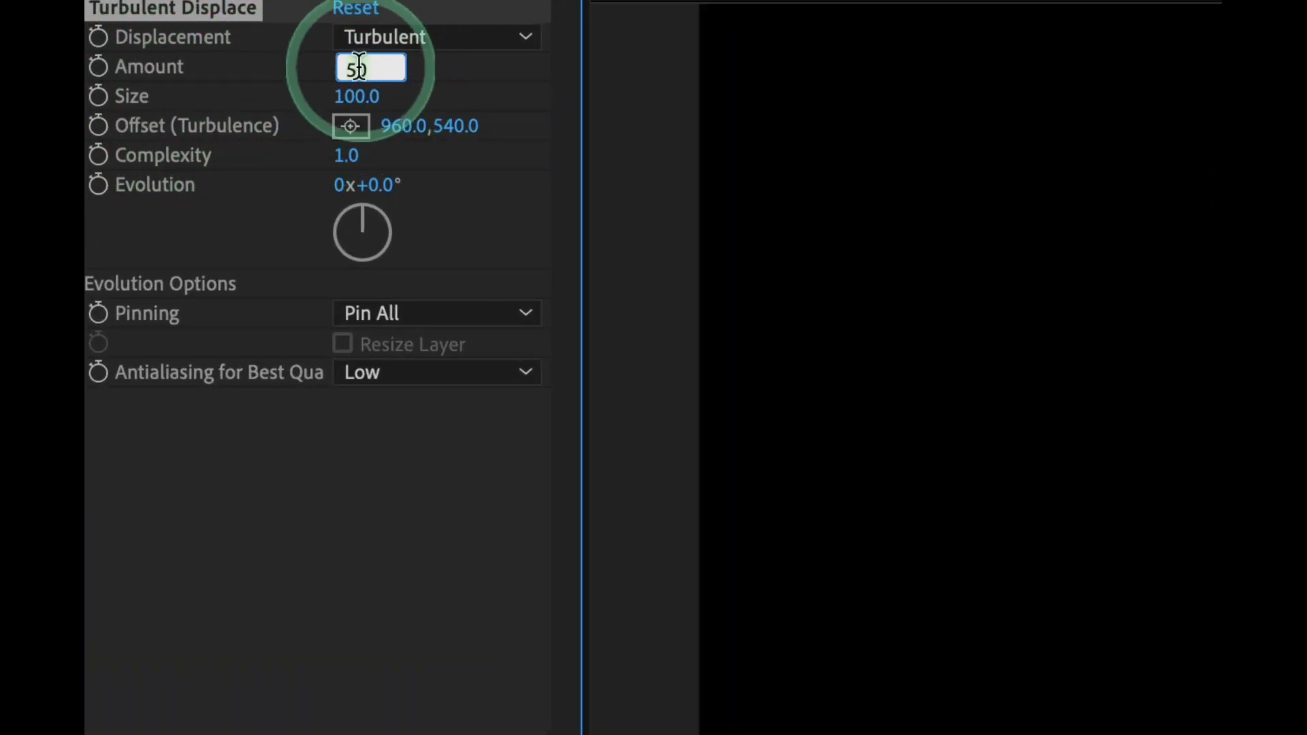
type("12")
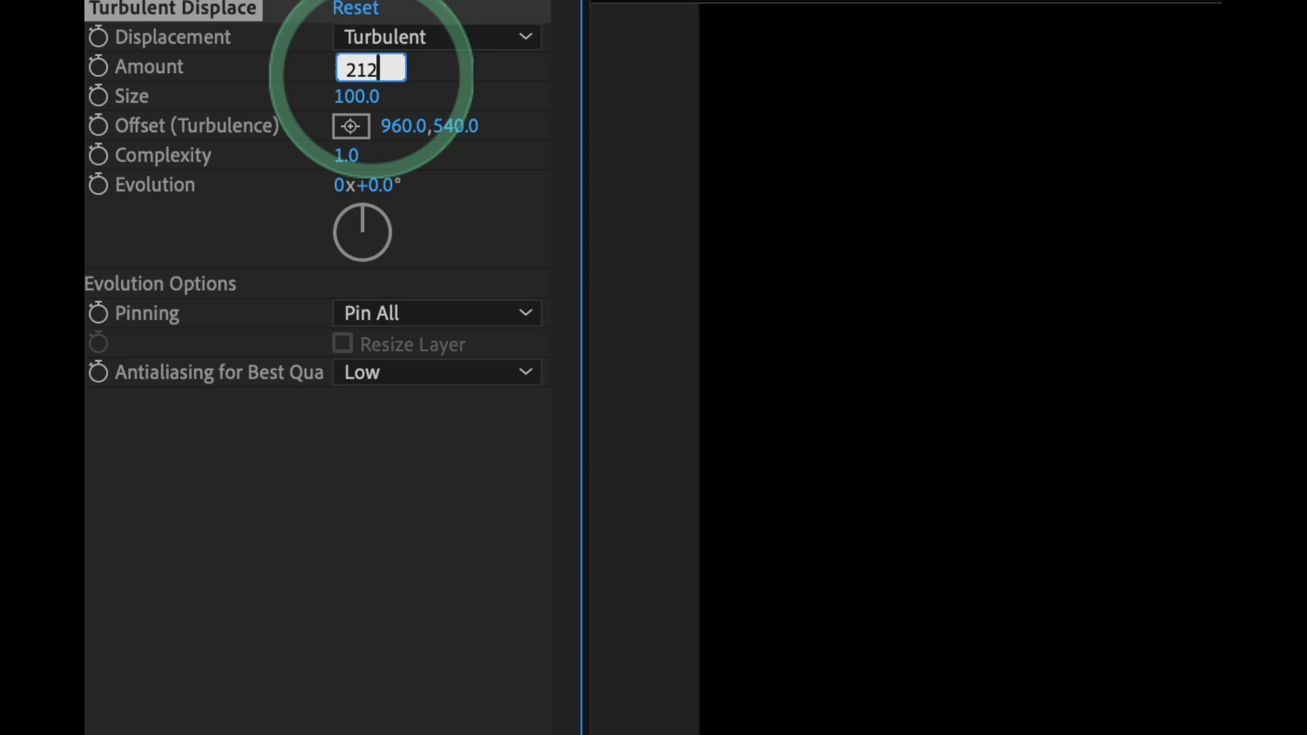
type("12")
left_click(365, 96)
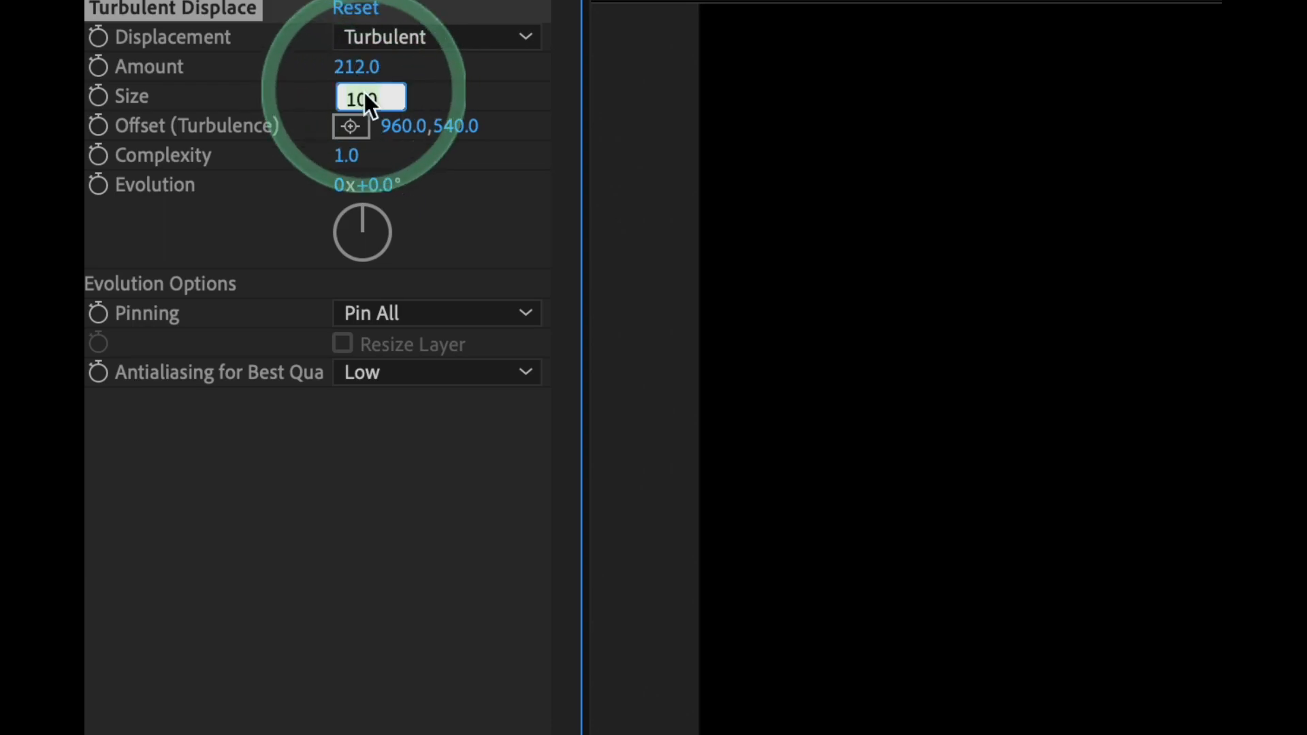
type("15")
left_click(350, 157)
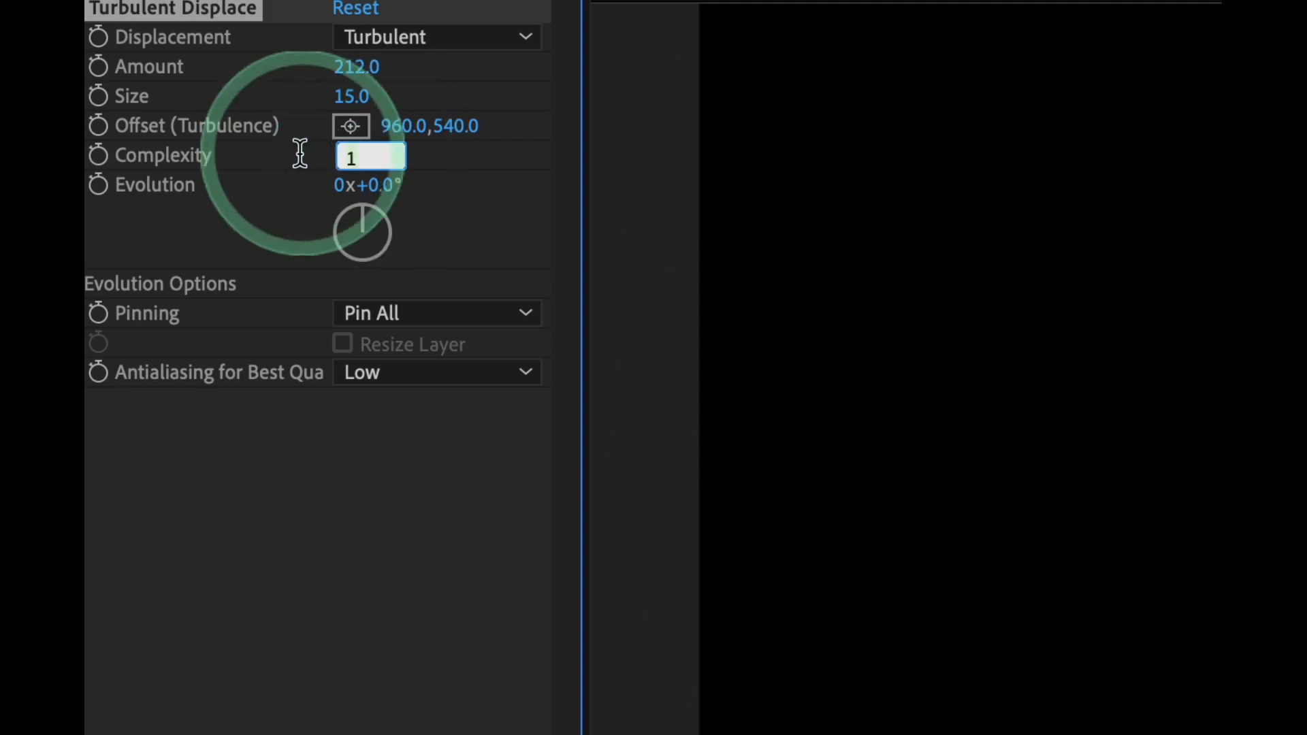
type("15")
left_click(283, 244)
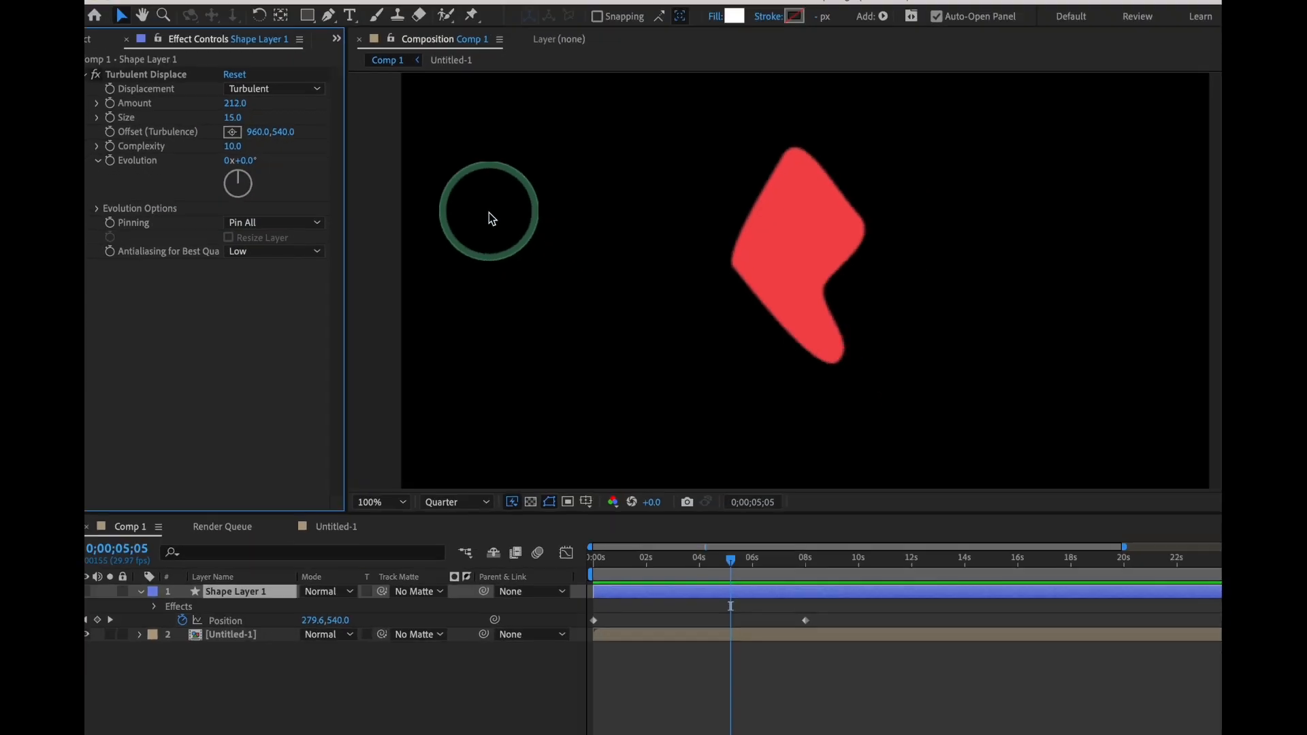
Set the logo layer's track matte to Shape Layer 1
left_click_drag(760, 591, 916, 587)
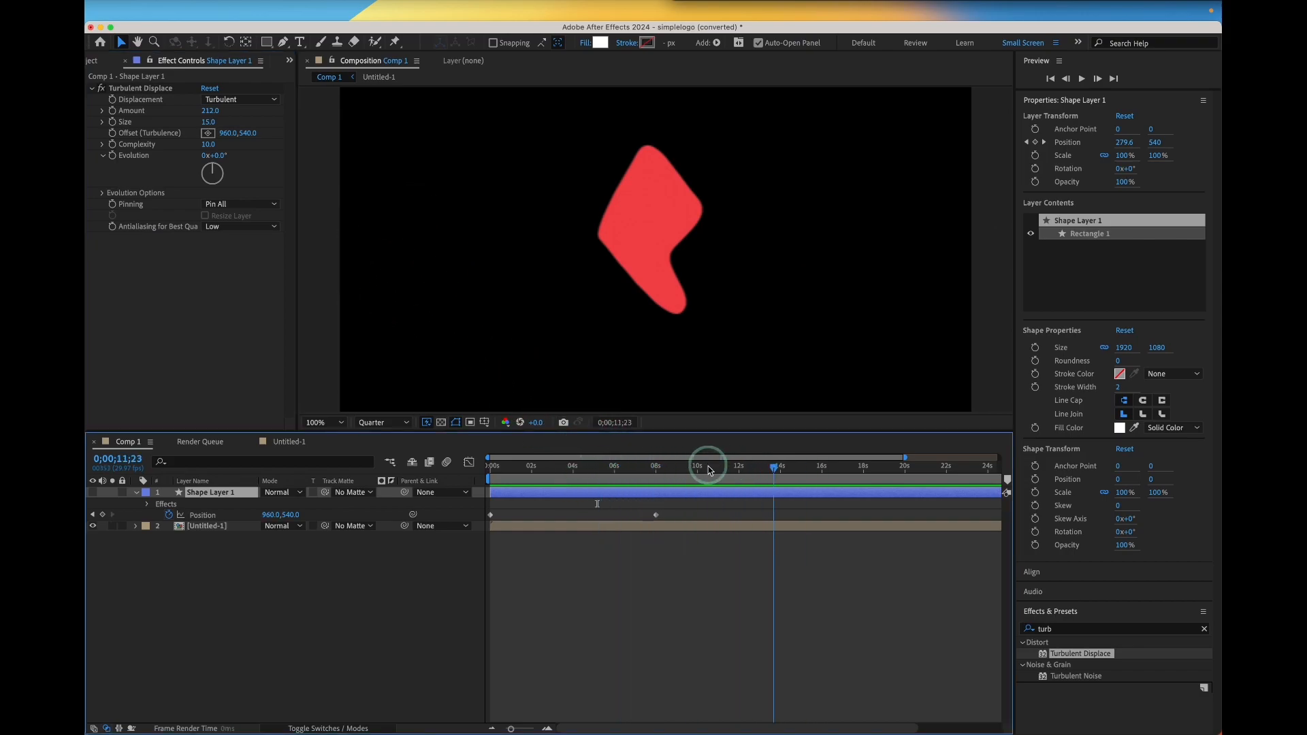
left_click_drag(708, 468, 596, 469)
left_click(350, 531)
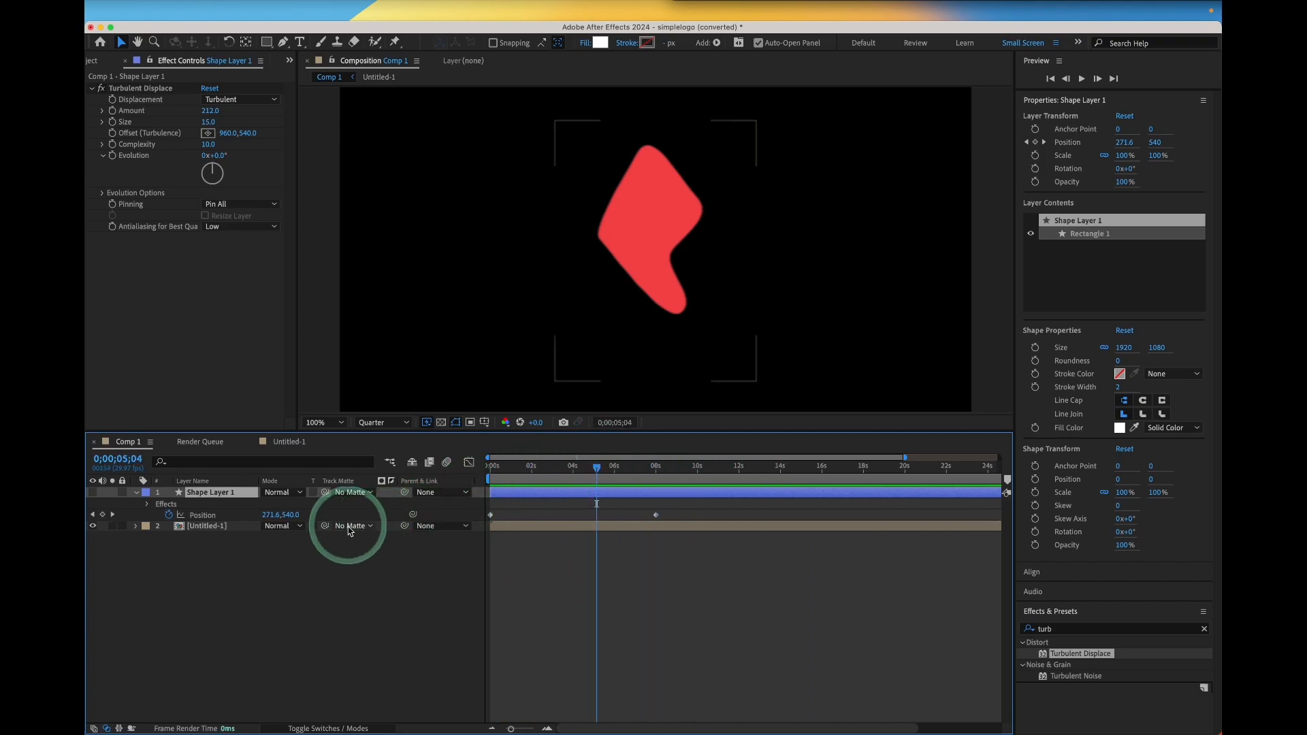
left_click(321, 728)
left_click(321, 728)
left_click(350, 526)
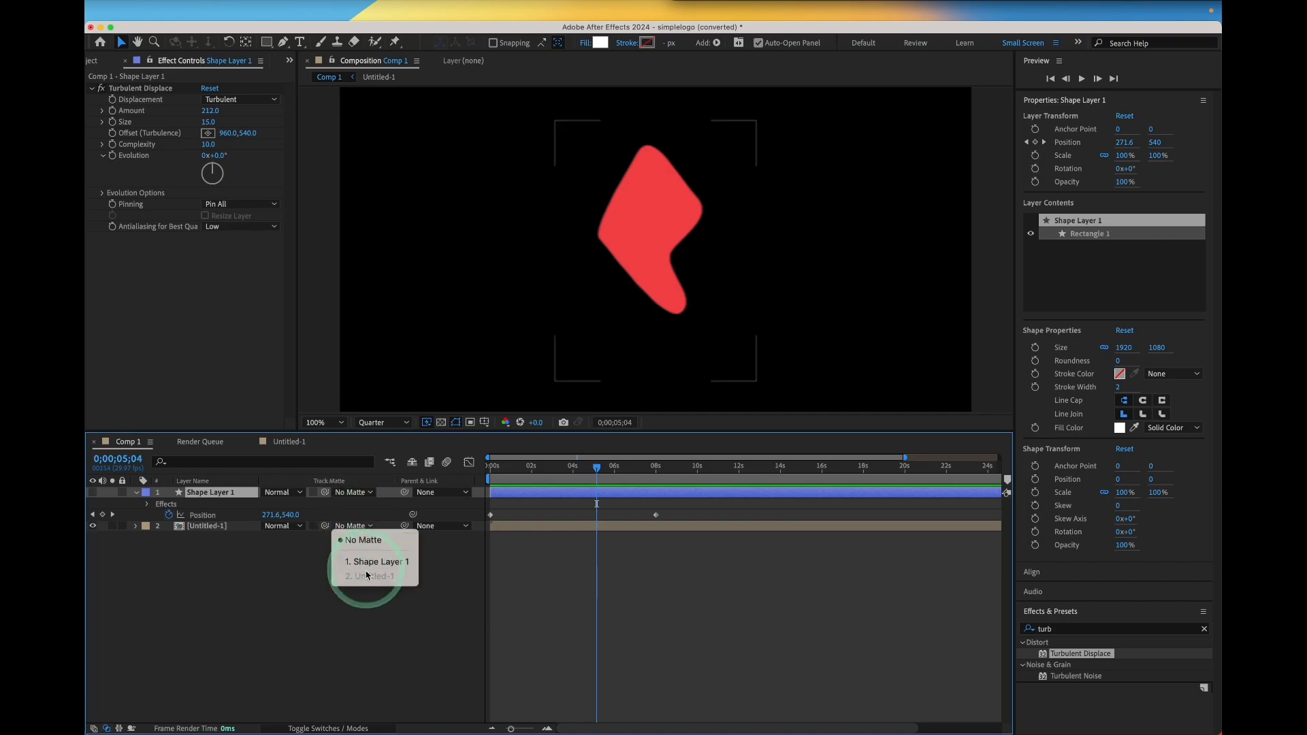
left_click(376, 562)
Scrub through the timeline to inspect the matted logo reveal
mouse_move(596, 467)
left_mouse_down()
mouse_move(653, 477)
mouse_move(578, 471)
left_mouse_up()
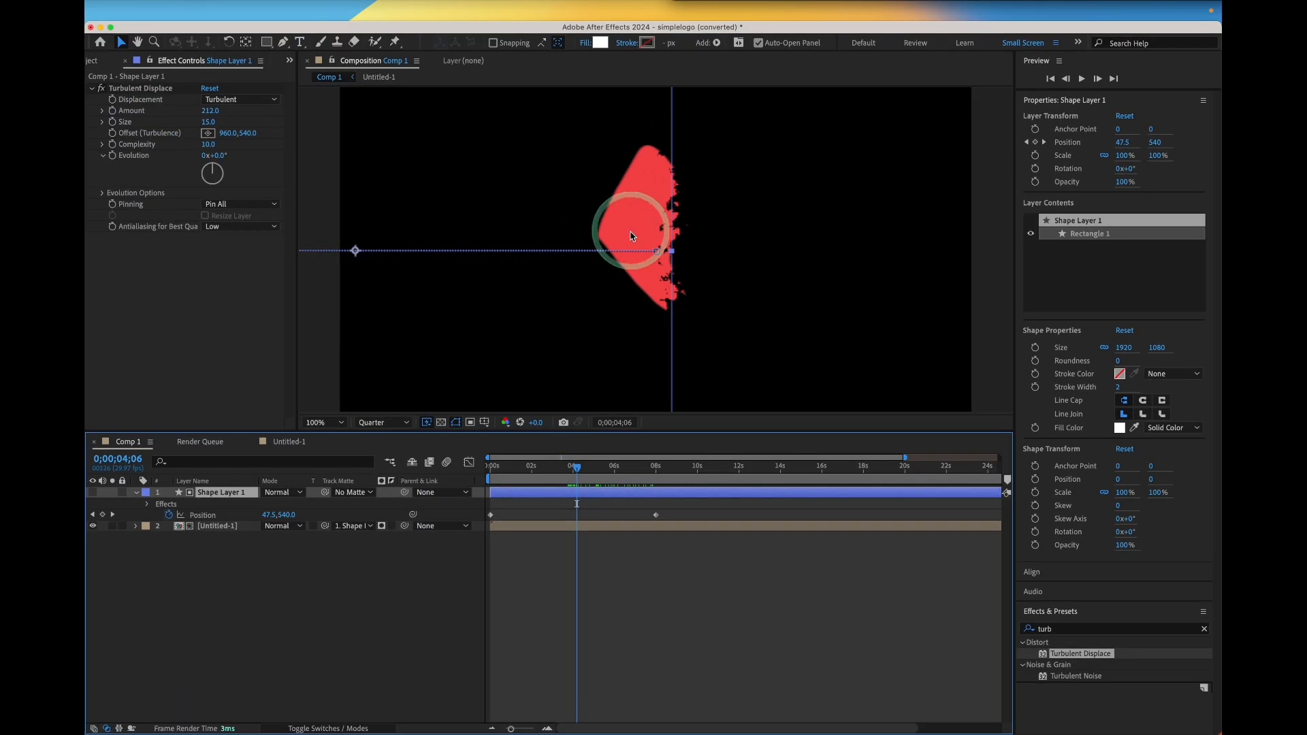
left_click(368, 423)
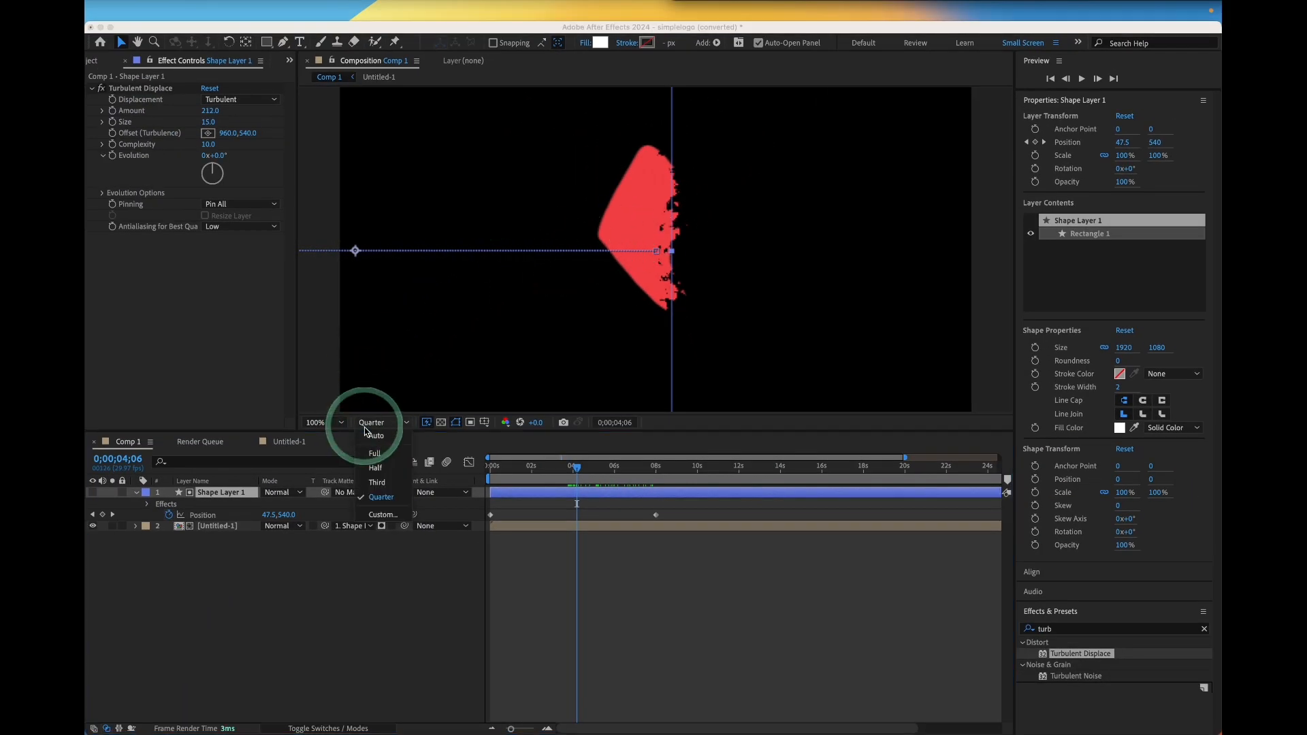
left_click(682, 432)
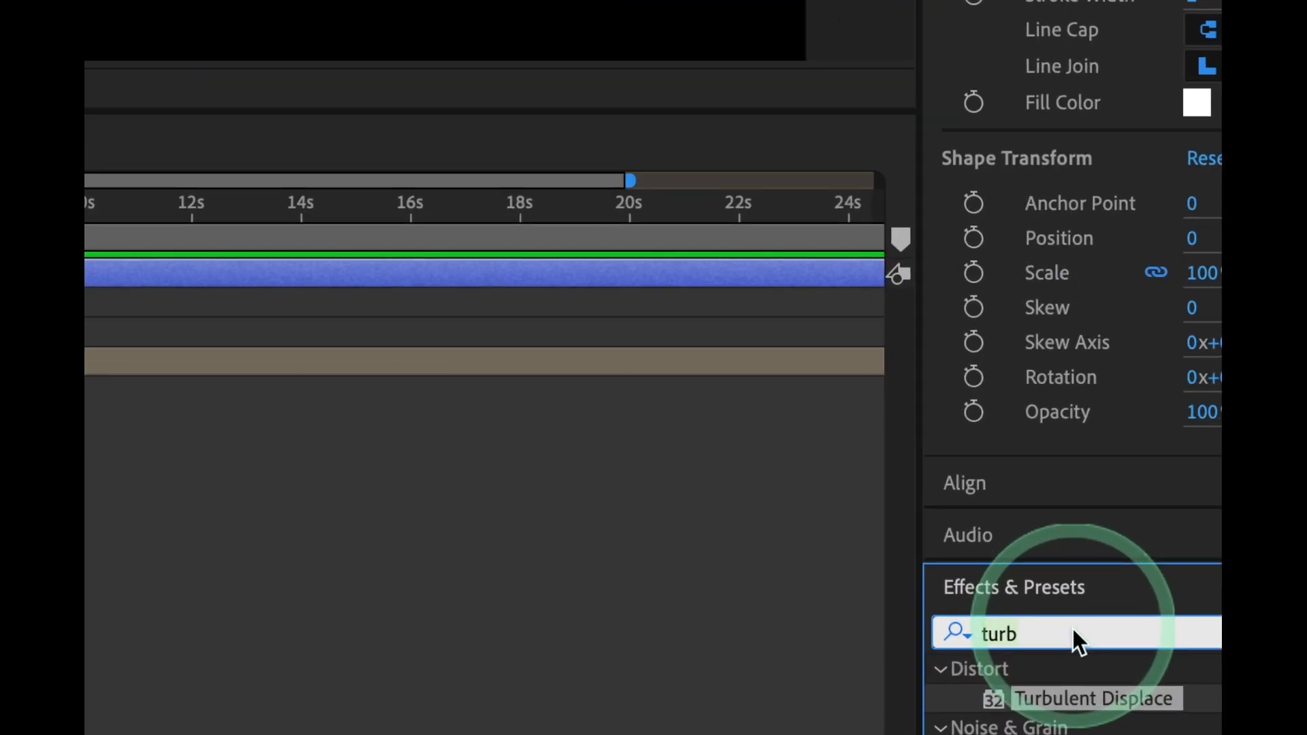
Search the effects for mosaic and apply the Synthetics Mosaic animation preset to the shape layer
left_click(1044, 643)
key("BackSpace")
type("mosaic")
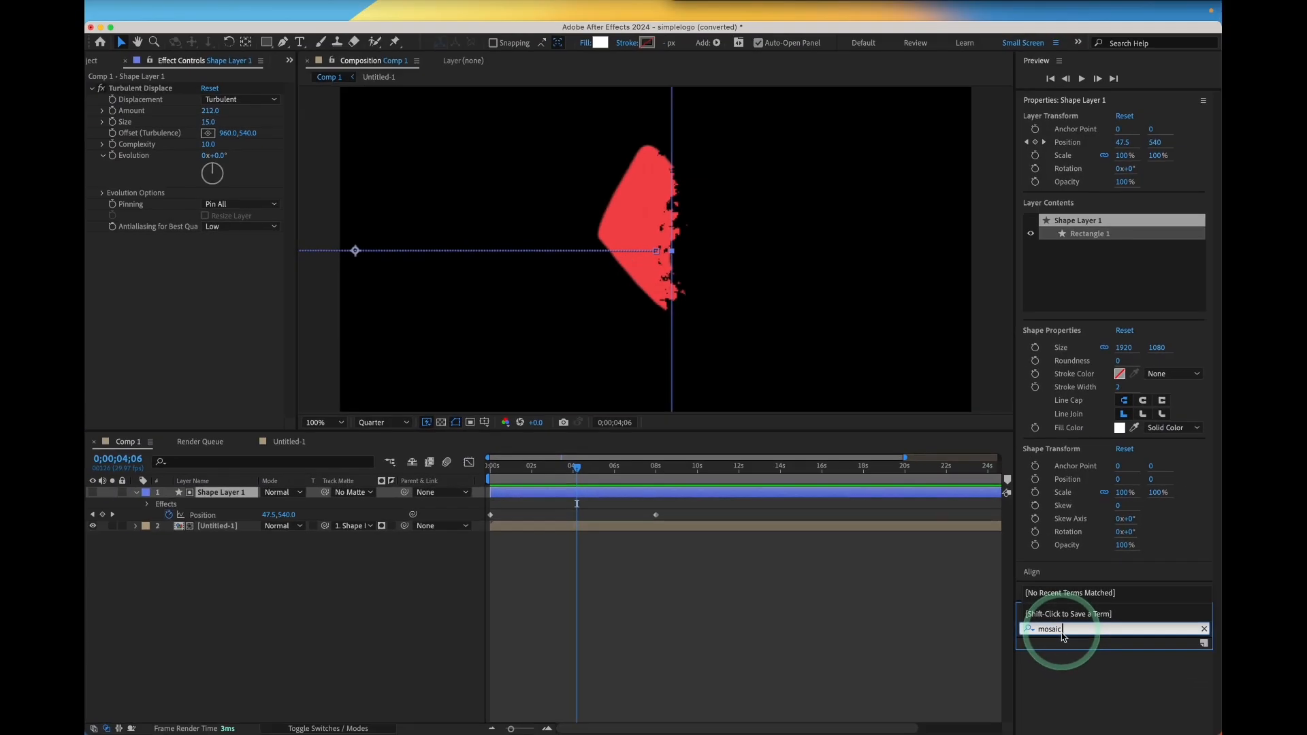
left_click_drag(1072, 665, 213, 500)
left_click(247, 348)
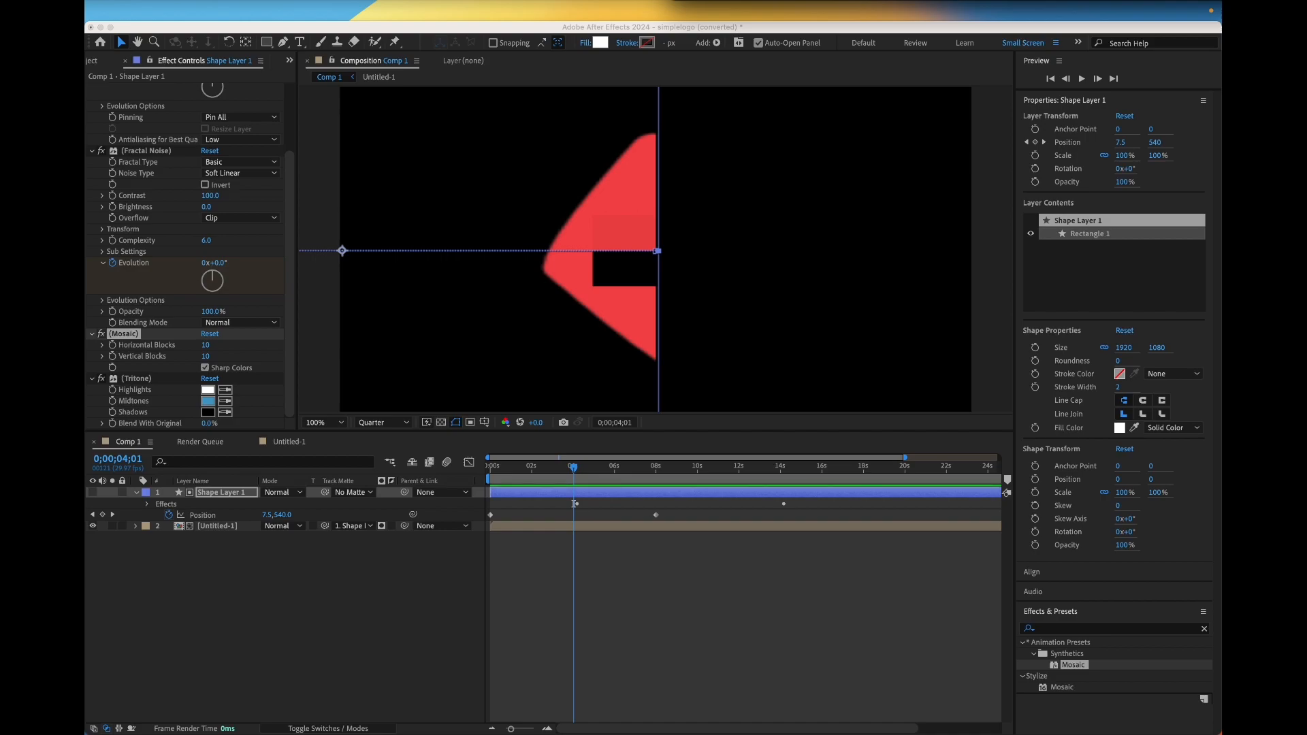
Set the Mosaic Horizontal Blocks to 200 and Vertical Blocks to 80
left_click(207, 346)
left_click(208, 346)
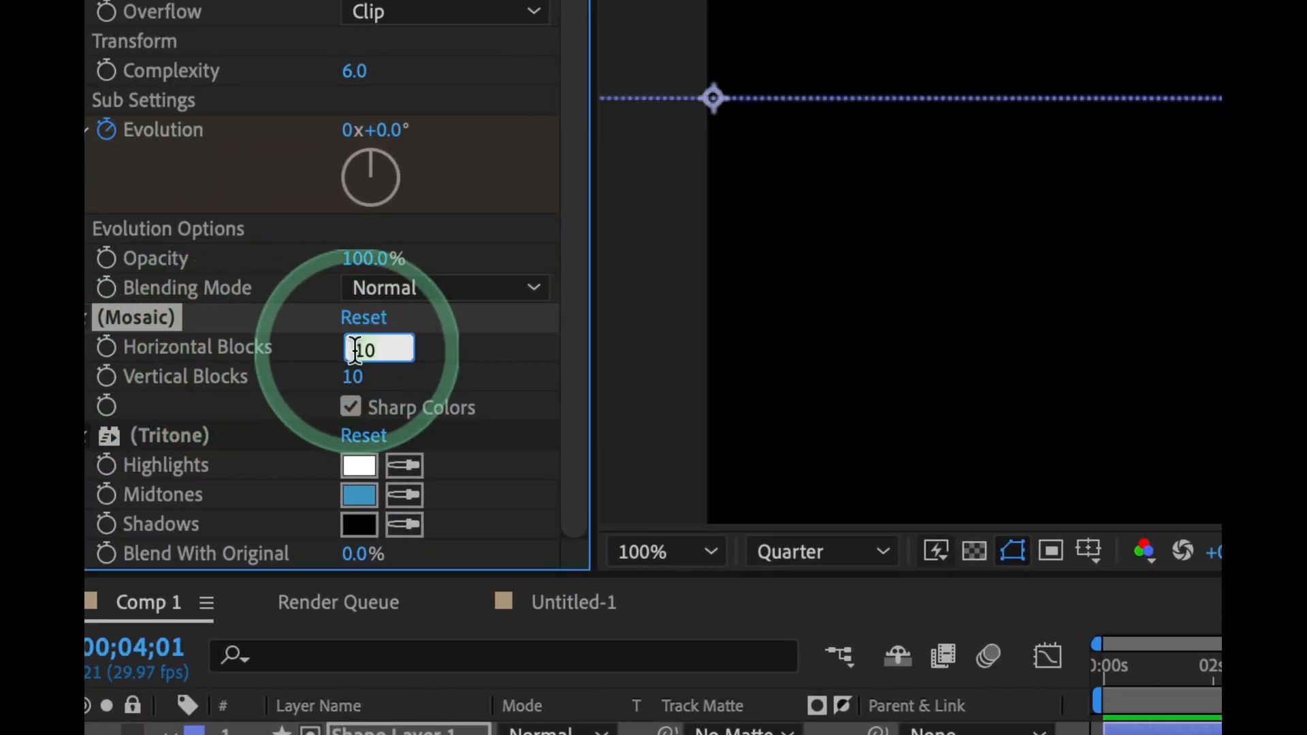
type("200")
left_click(348, 378)
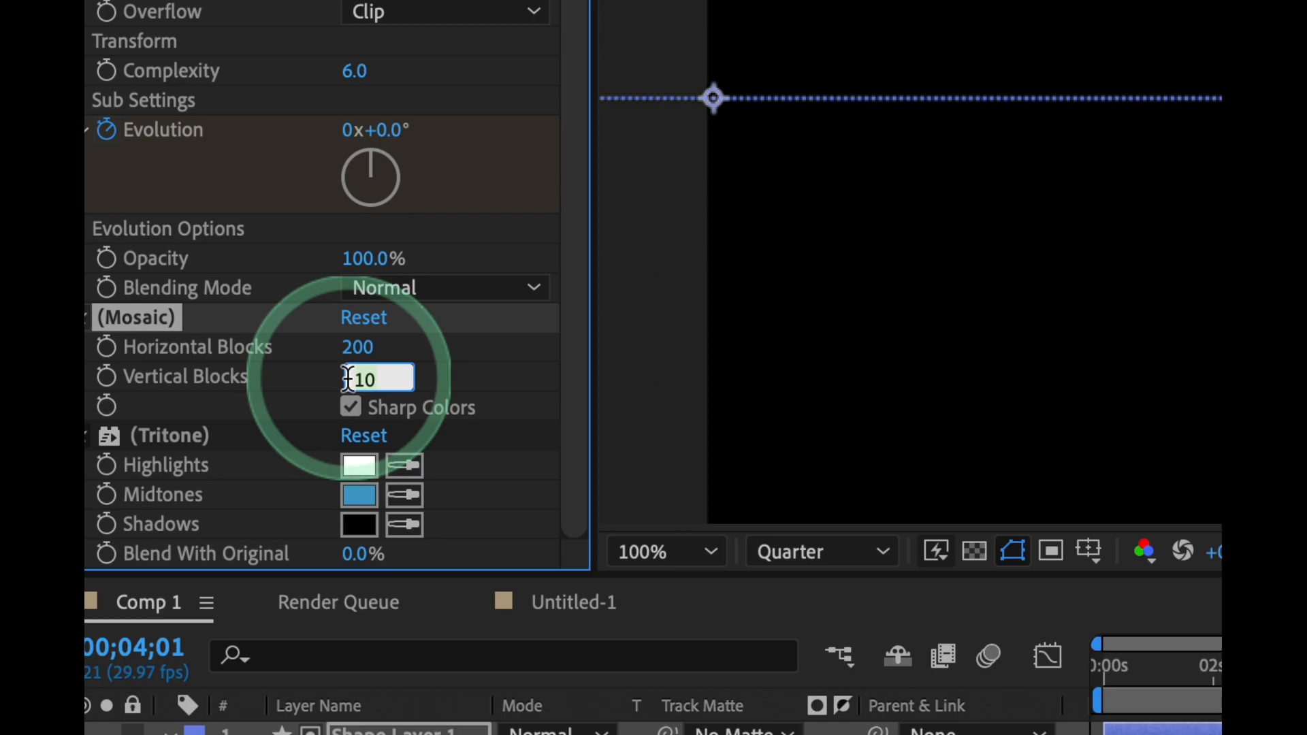
type("80")
left_click(400, 381)
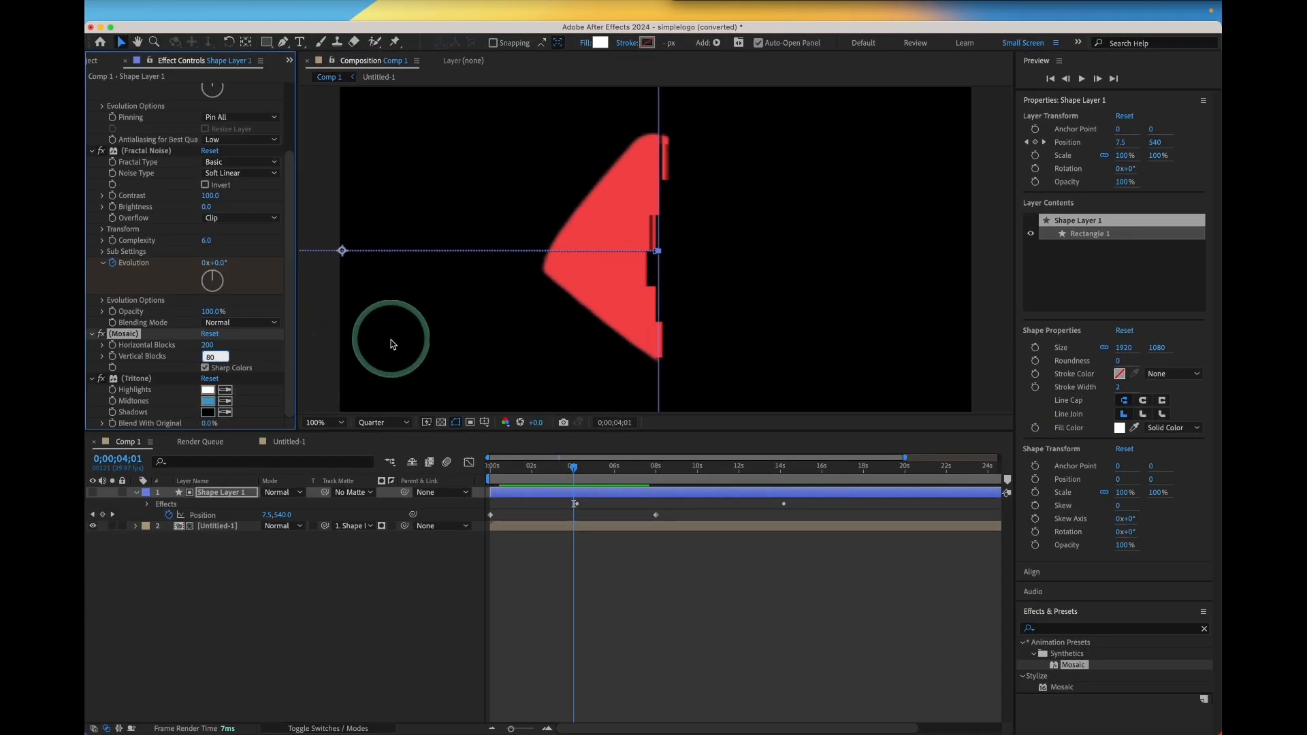
left_click(846, 343)
Set the Mosaic Vertical Blocks to 150
mouse_move(574, 467)
left_mouse_down()
mouse_move(597, 469)
mouse_move(576, 469)
left_mouse_up()
left_click(214, 363)
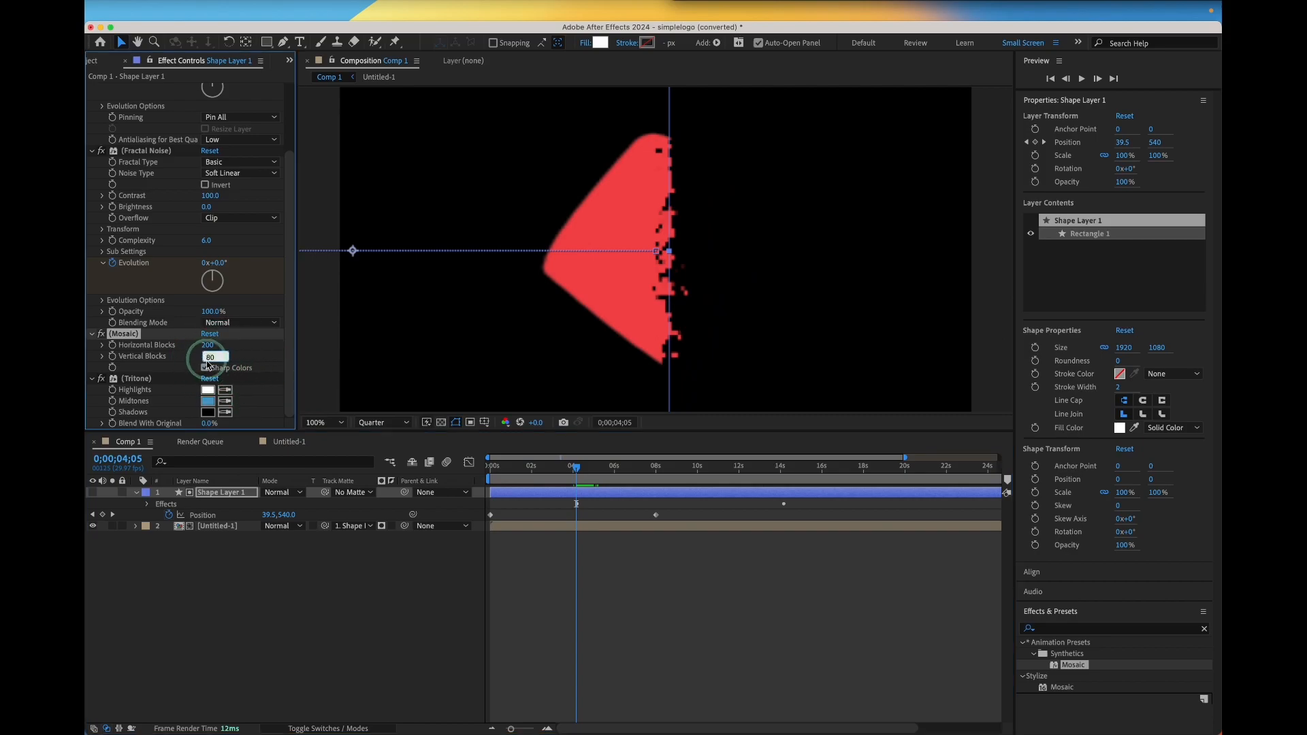
type("1")
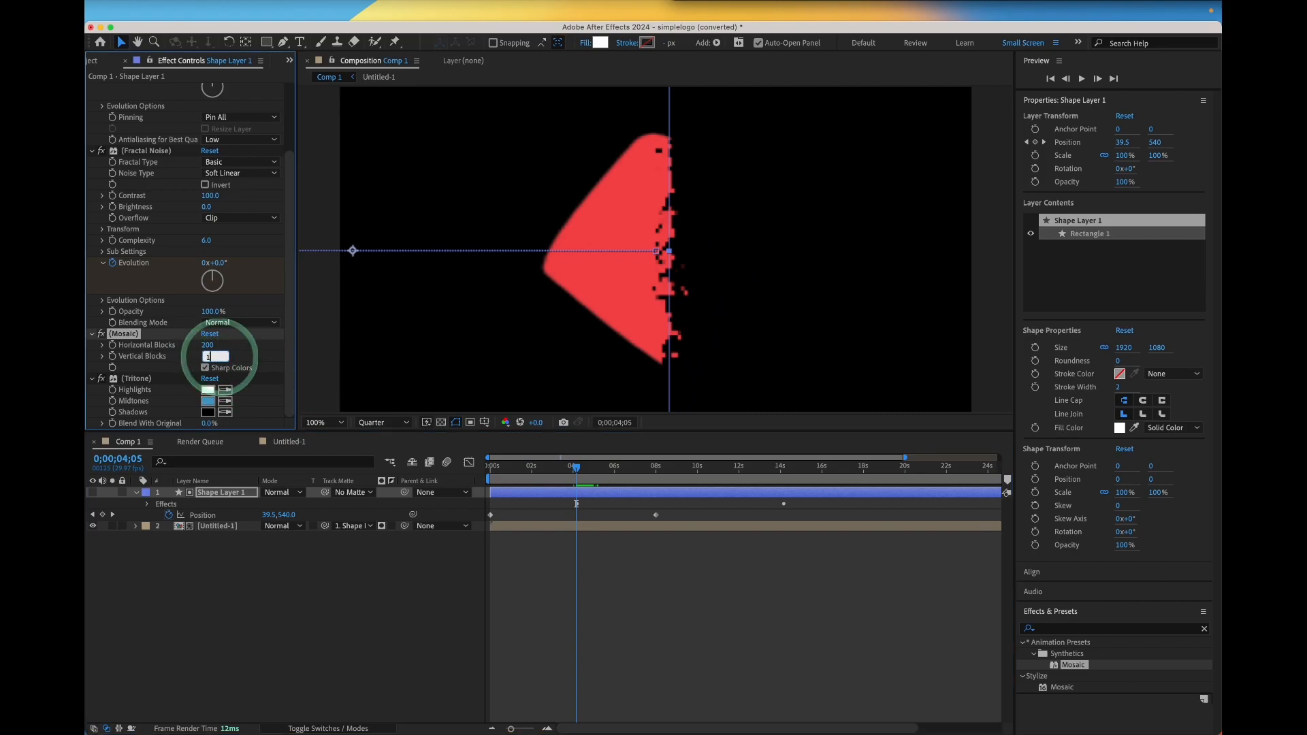
type("50")
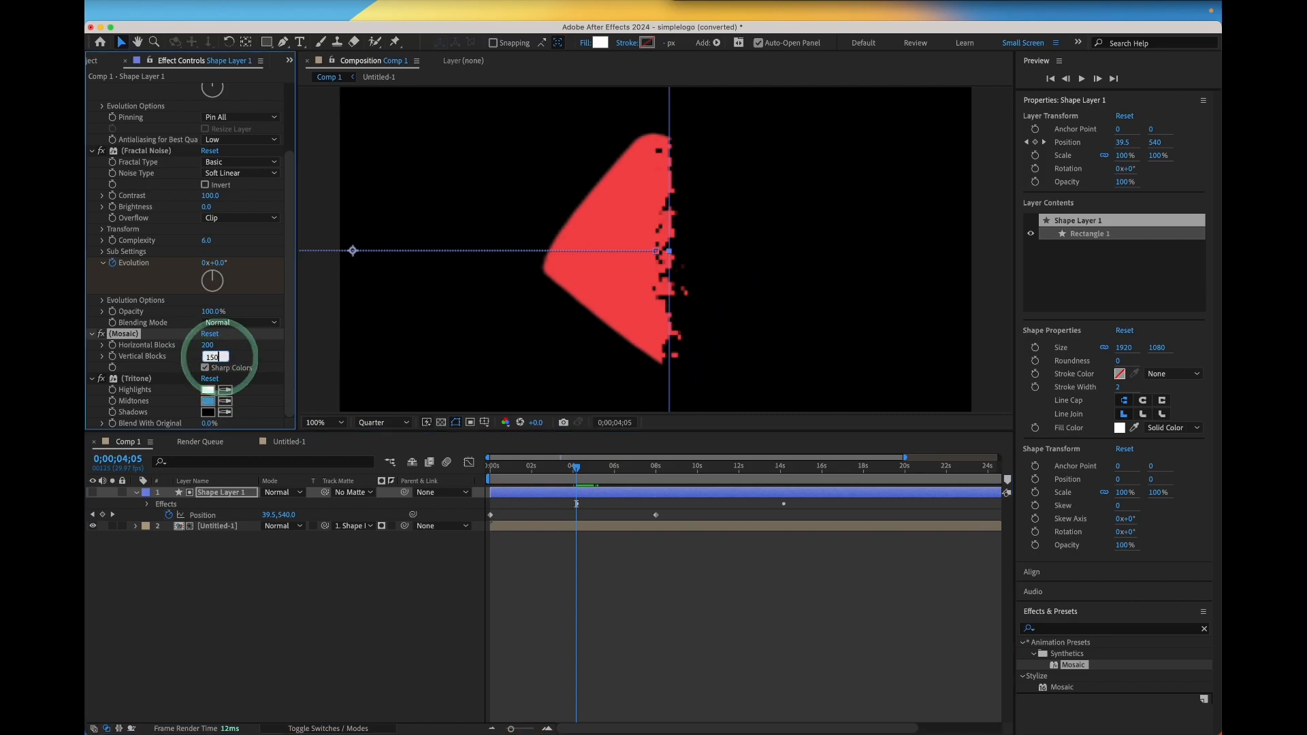
left_click(264, 354)
Set the Mosaic Vertical Blocks to 50
left_click(214, 357)
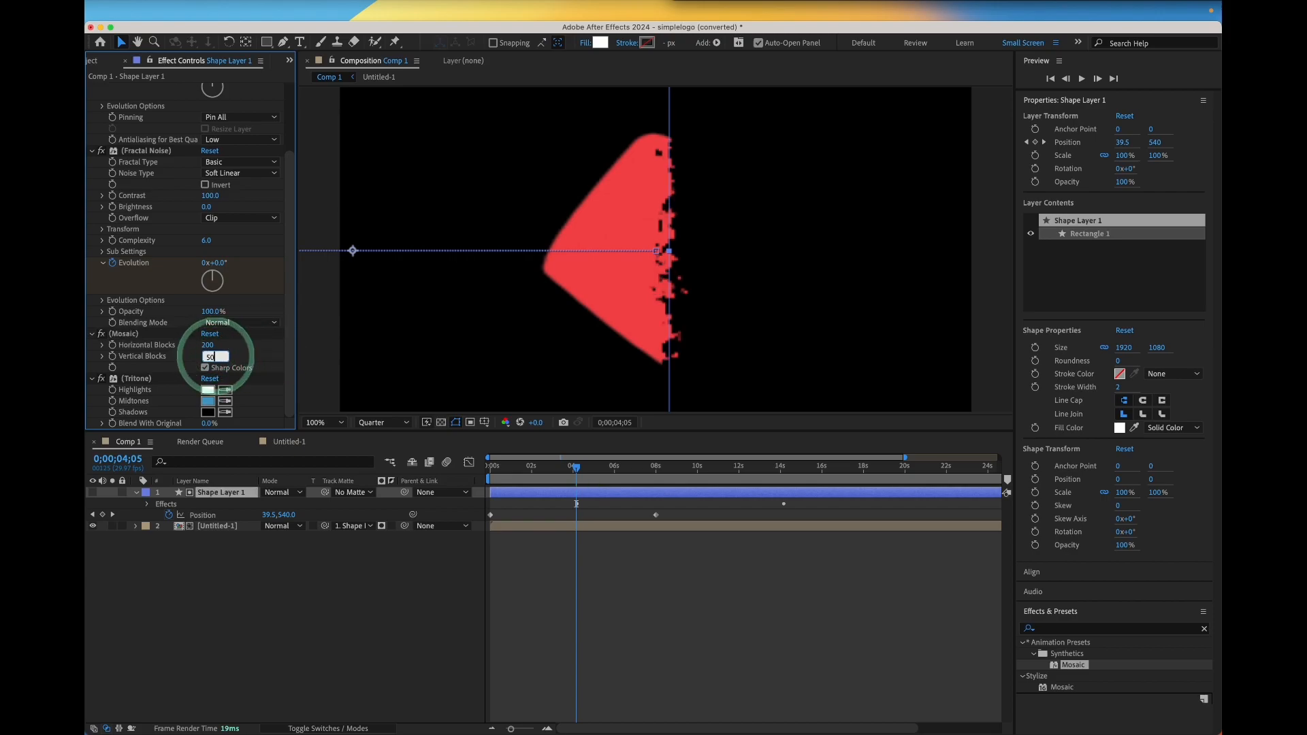
left_click(263, 356)
mouse_move(576, 467)
left_mouse_down()
mouse_move(566, 463)
mouse_move(582, 477)
mouse_move(571, 467)
left_mouse_up()
Set the Mosaic Horizontal Blocks to 150
left_click(211, 356)
left_click(207, 346)
type("150")
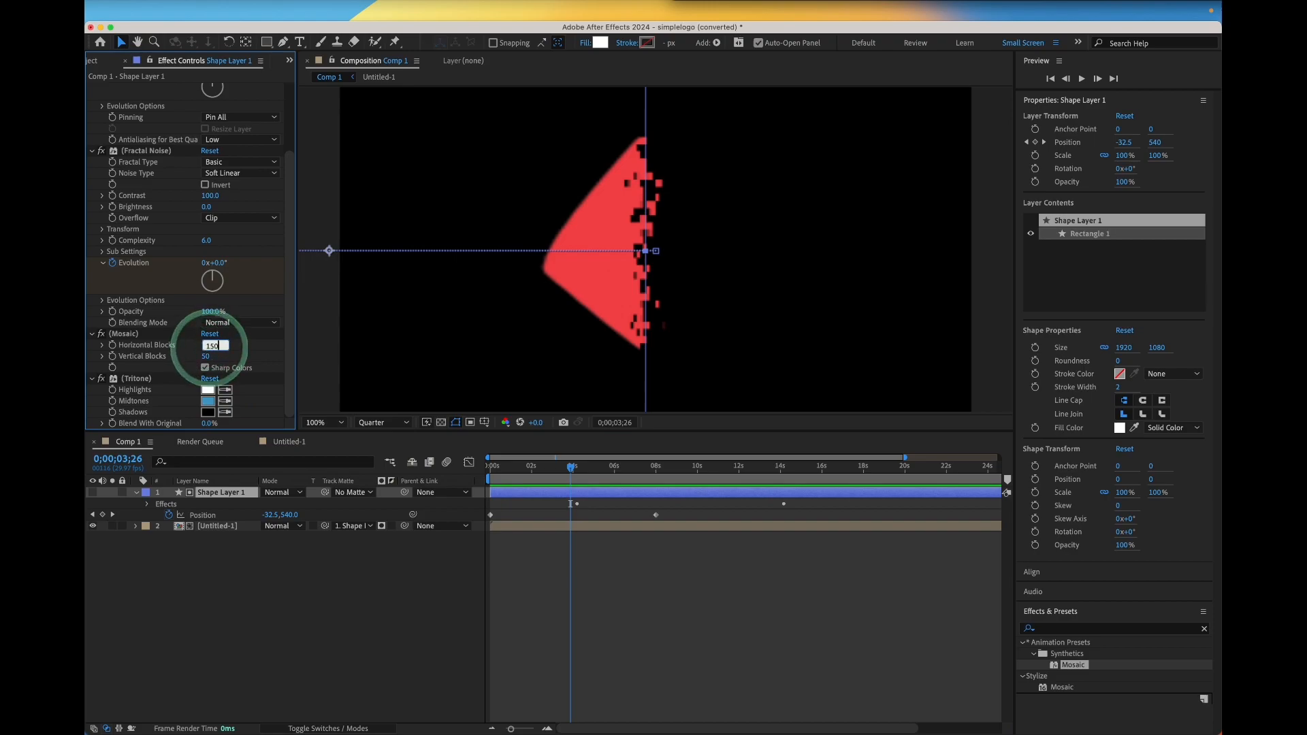
key("Return")
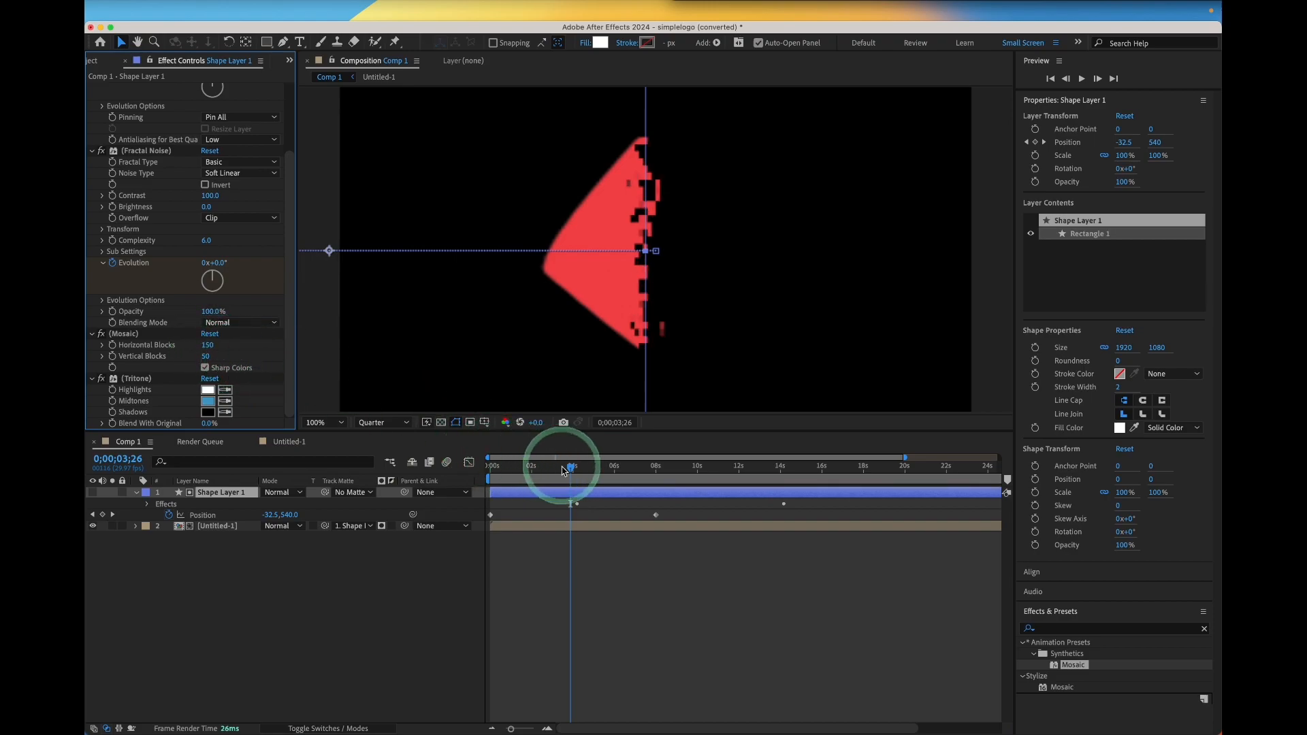
Set the Mosaic Horizontal Blocks to 100
left_click(591, 470)
left_click_drag(592, 474, 570, 468)
left_click(212, 358)
left_click(207, 346)
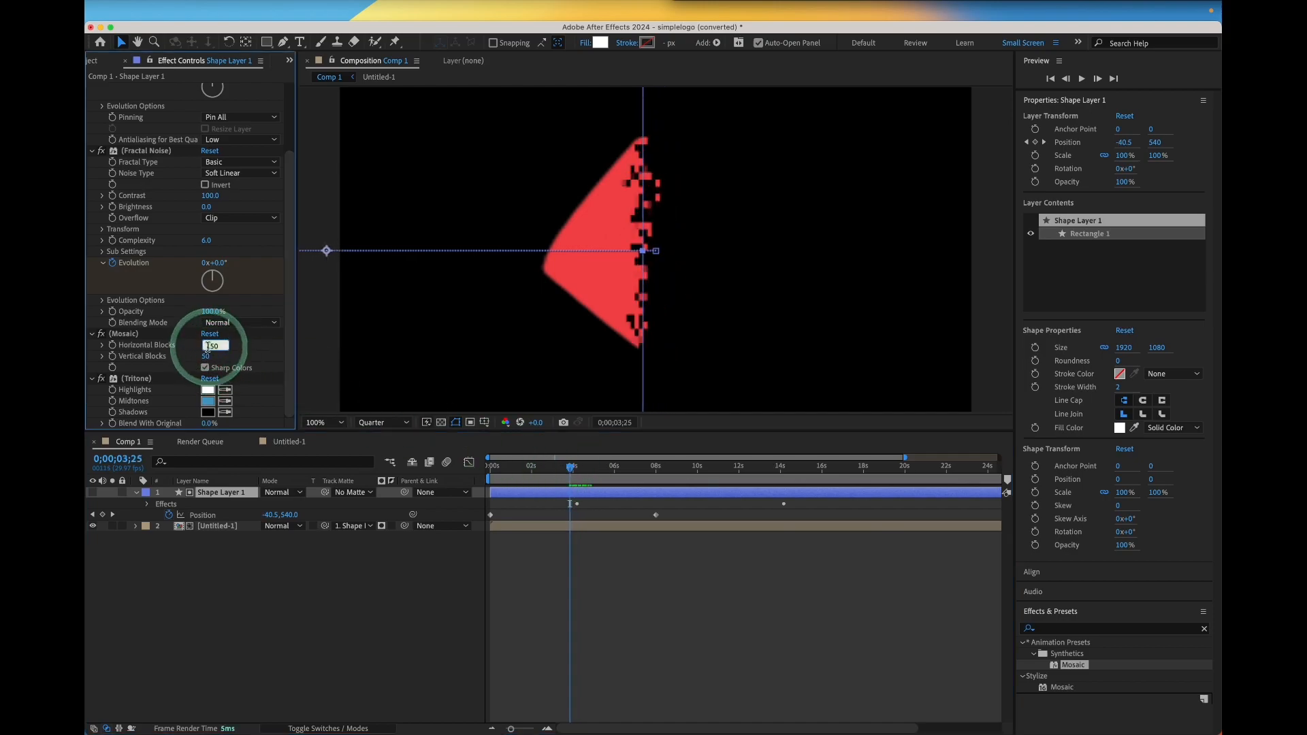
type("100")
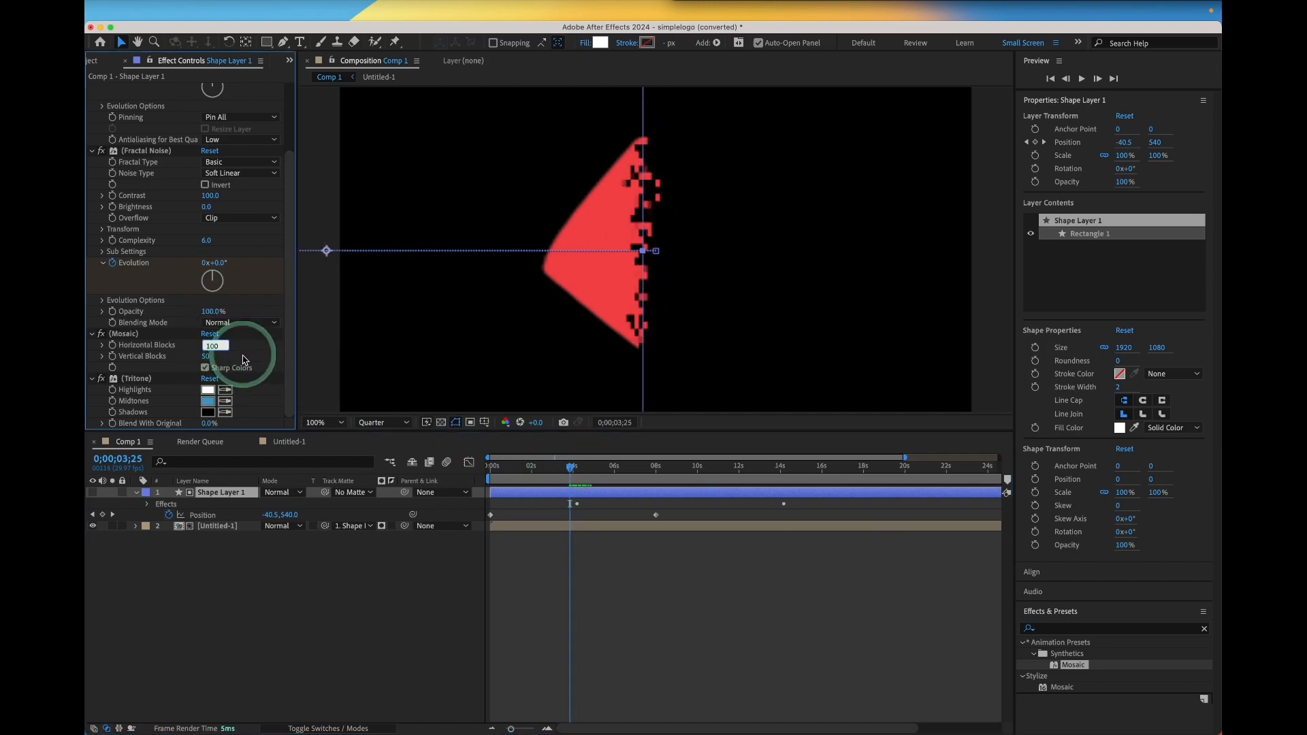
left_click(588, 242)
left_click_drag(572, 470, 577, 468)
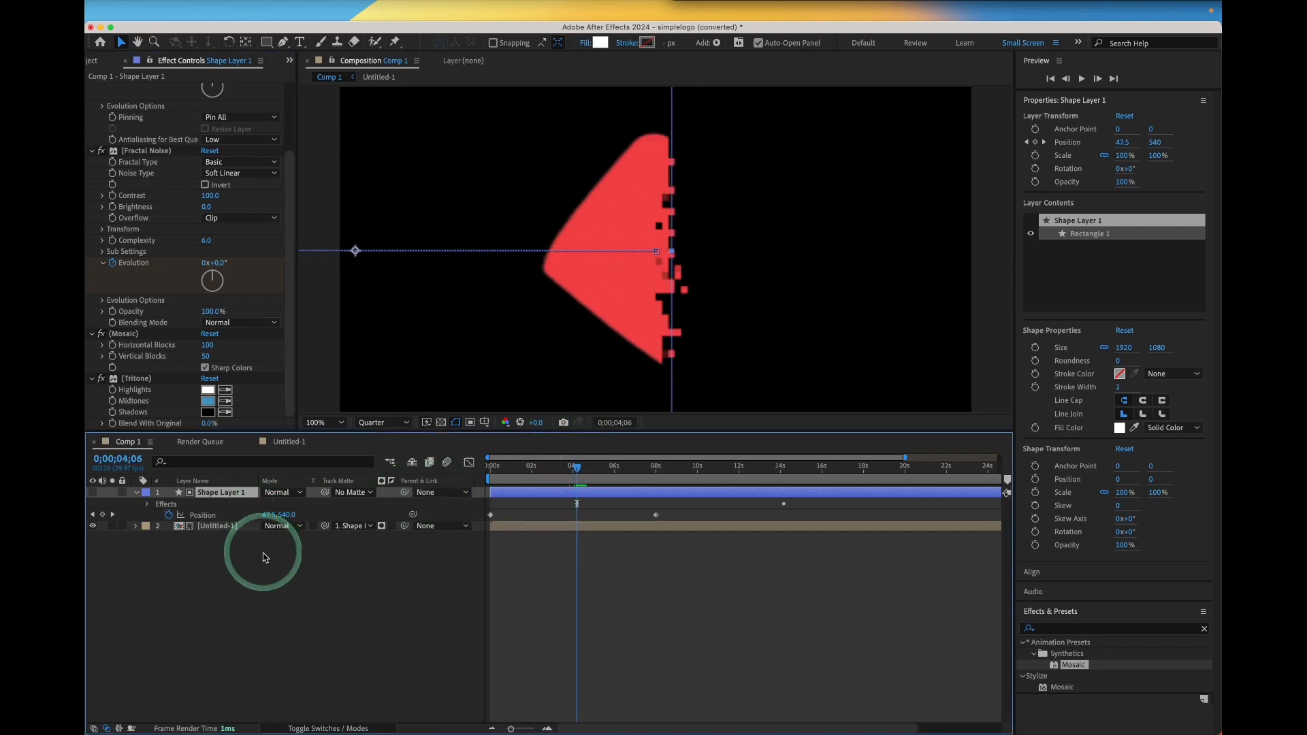
left_click(137, 492)
left_click_drag(270, 592, 139, 491)
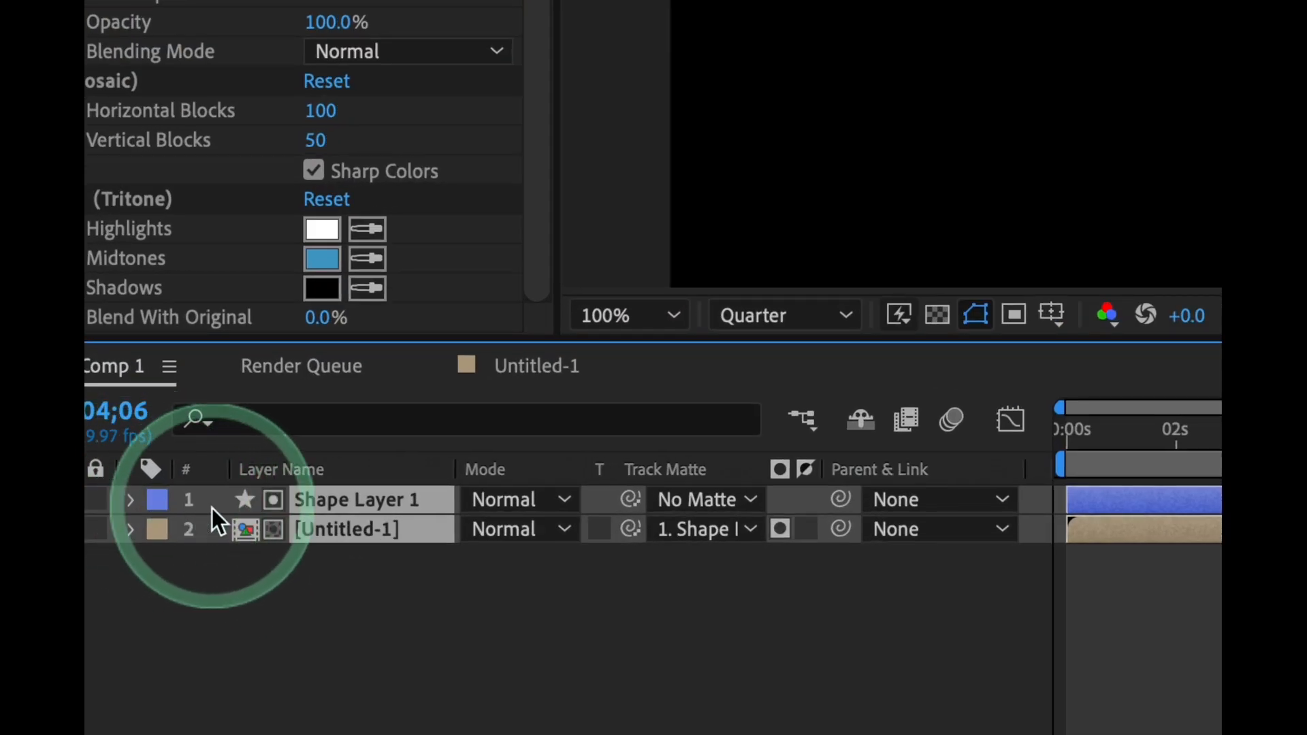
right_click(214, 508)
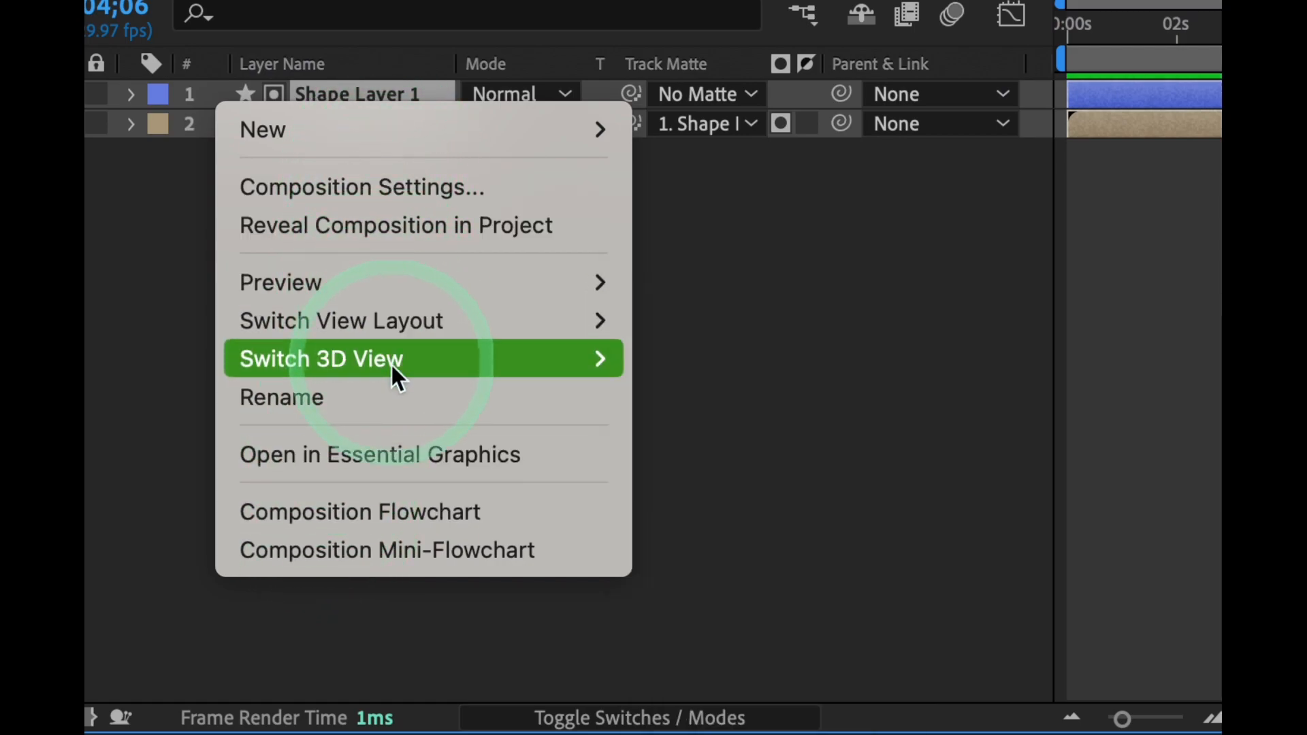
mouse_move(455, 284)
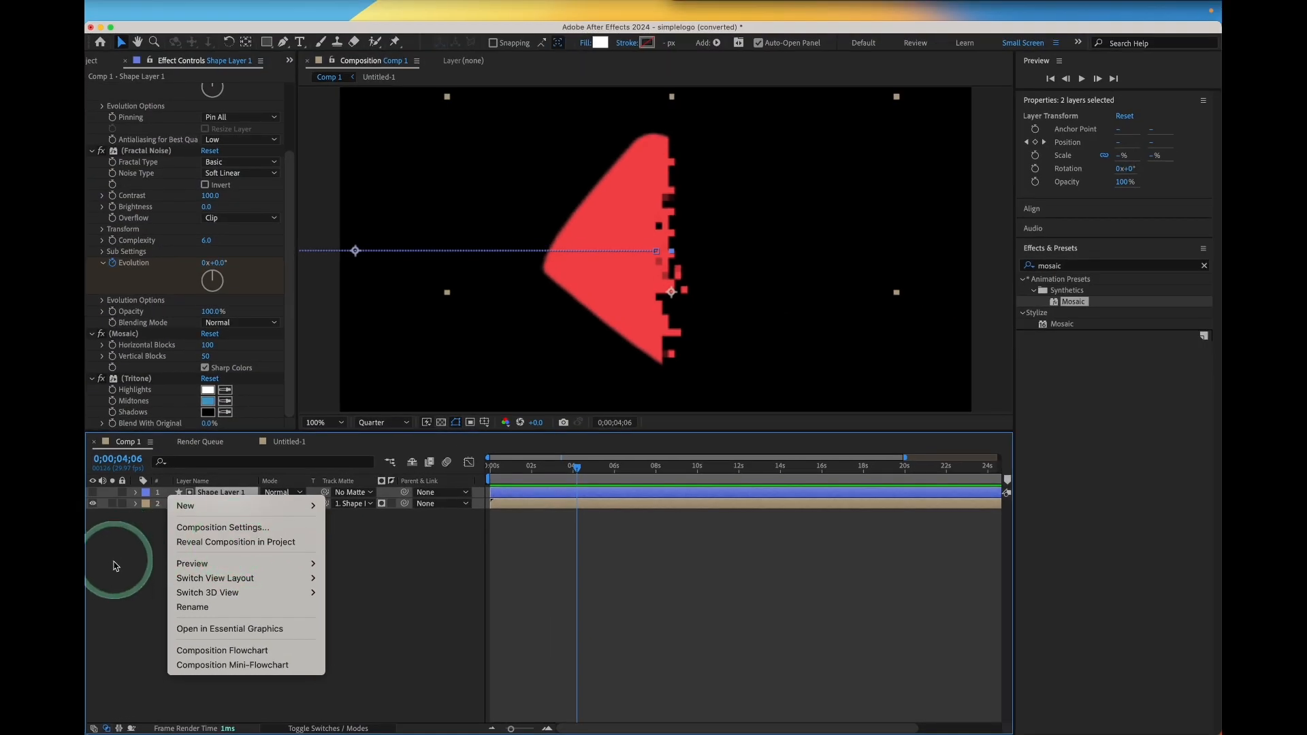
left_click(114, 563)
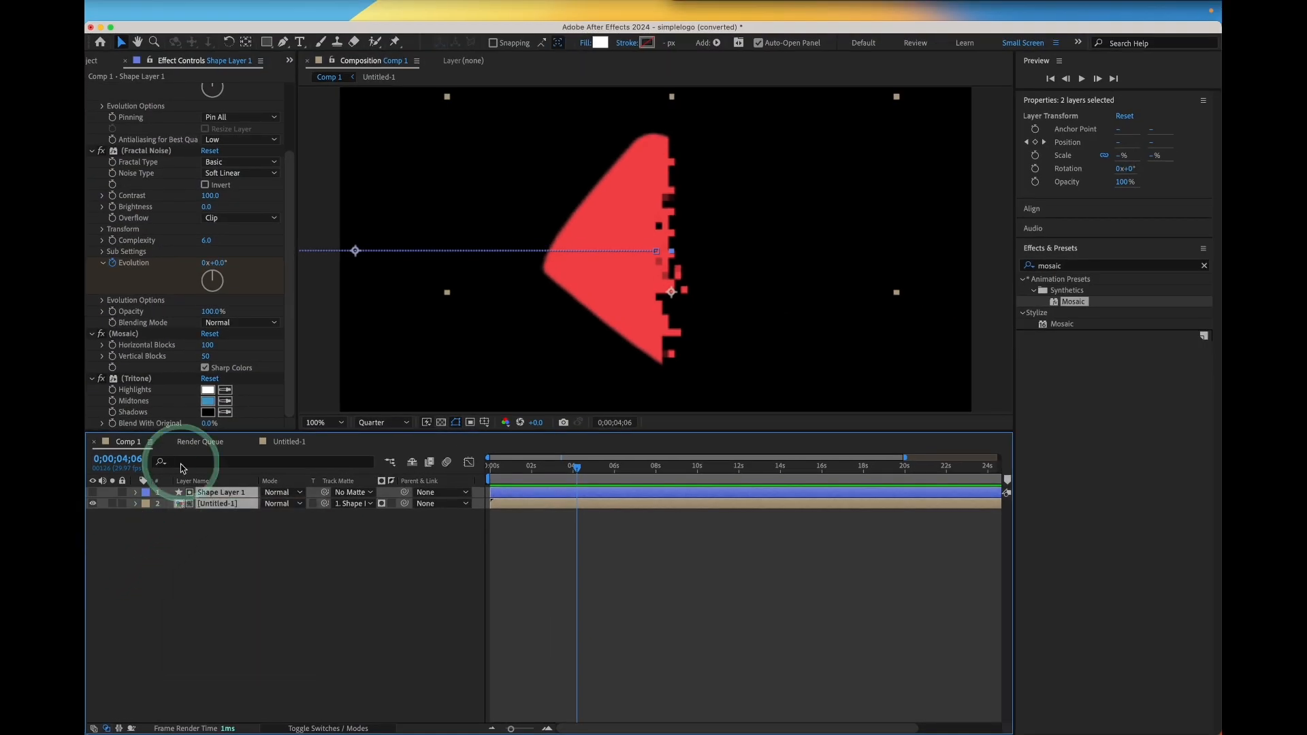
left_click(191, 207)
left_click_drag(204, 534, 146, 484)
left_click(186, 544)
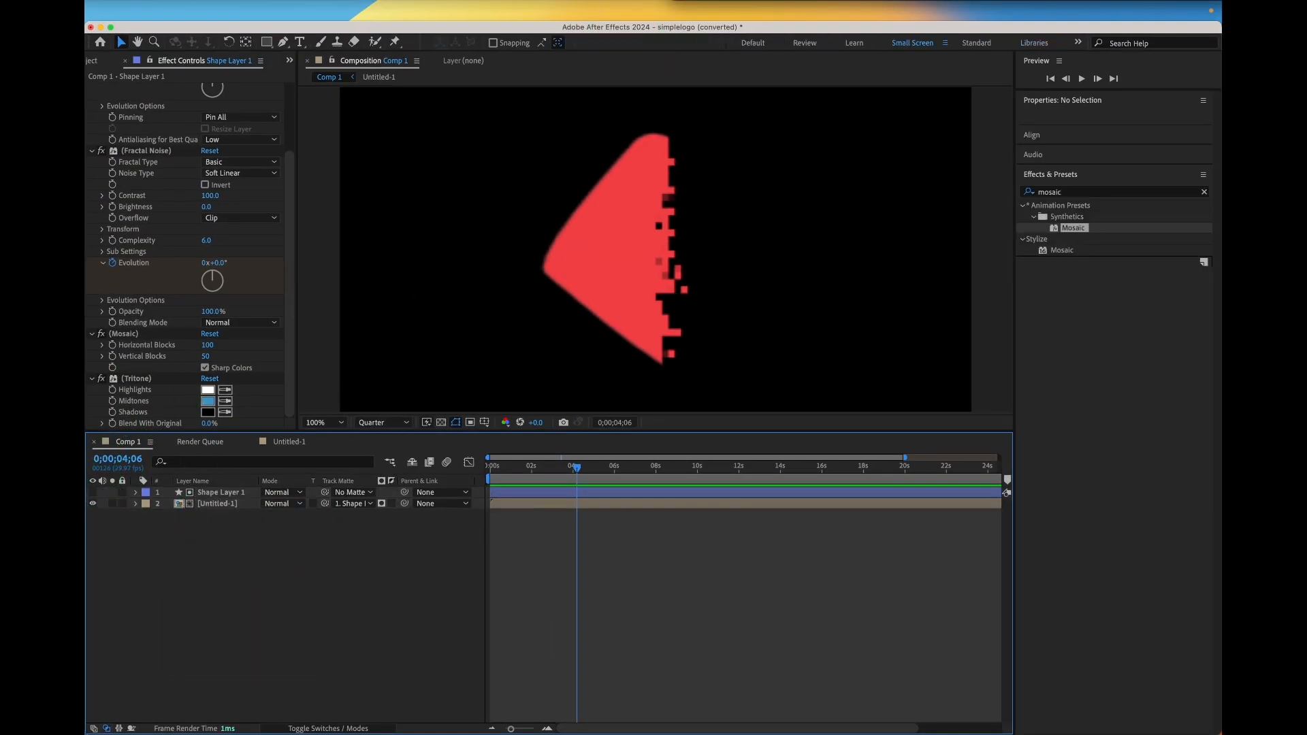
key("super+Tab")
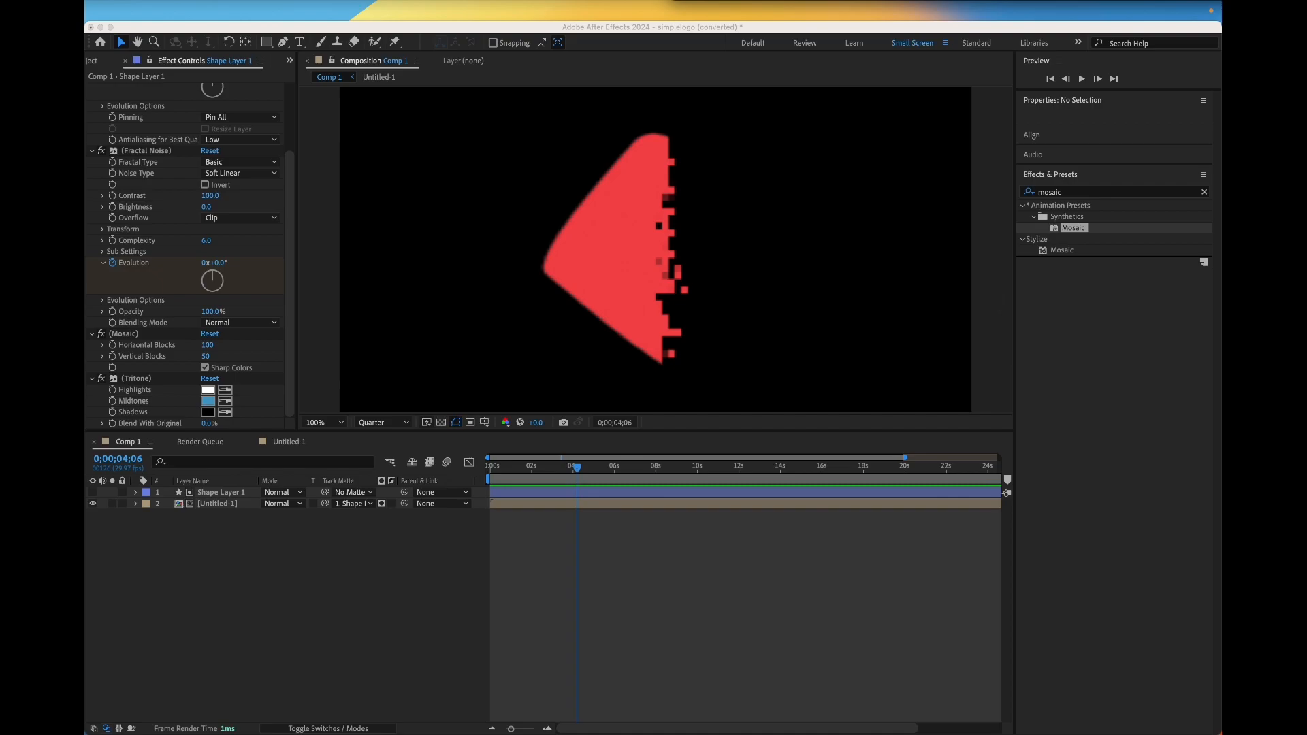
Select both layers and pre-compose them, moving all attributes into the new composition
left_click(307, 613)
left_click_drag(274, 577, 214, 494)
right_click(215, 495)
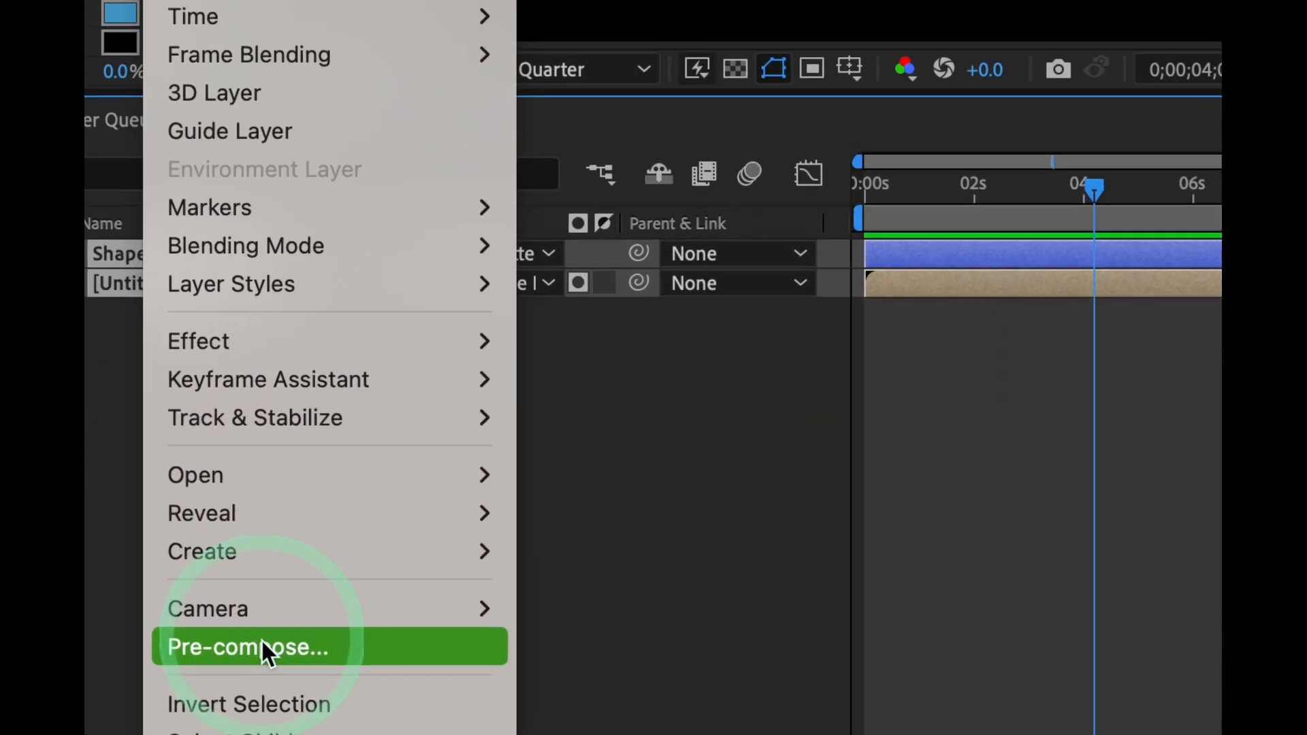
left_click(260, 643)
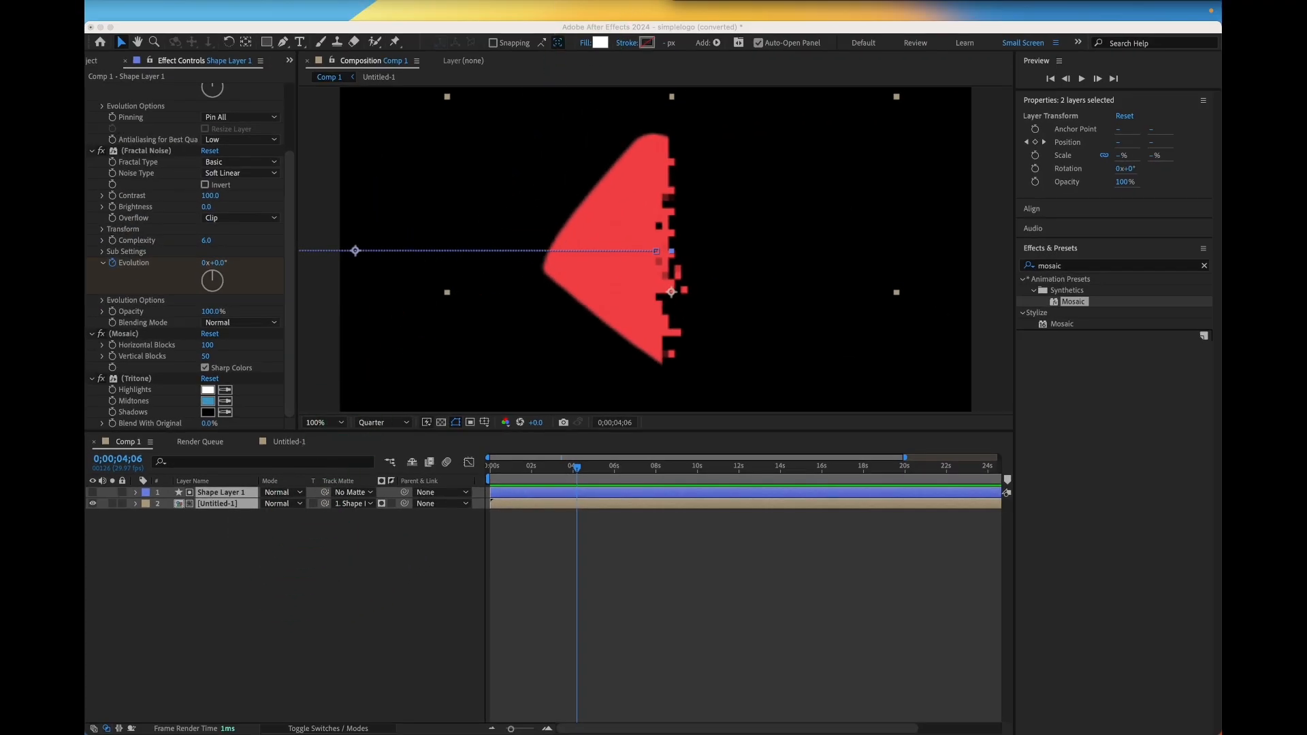
left_click(667, 310)
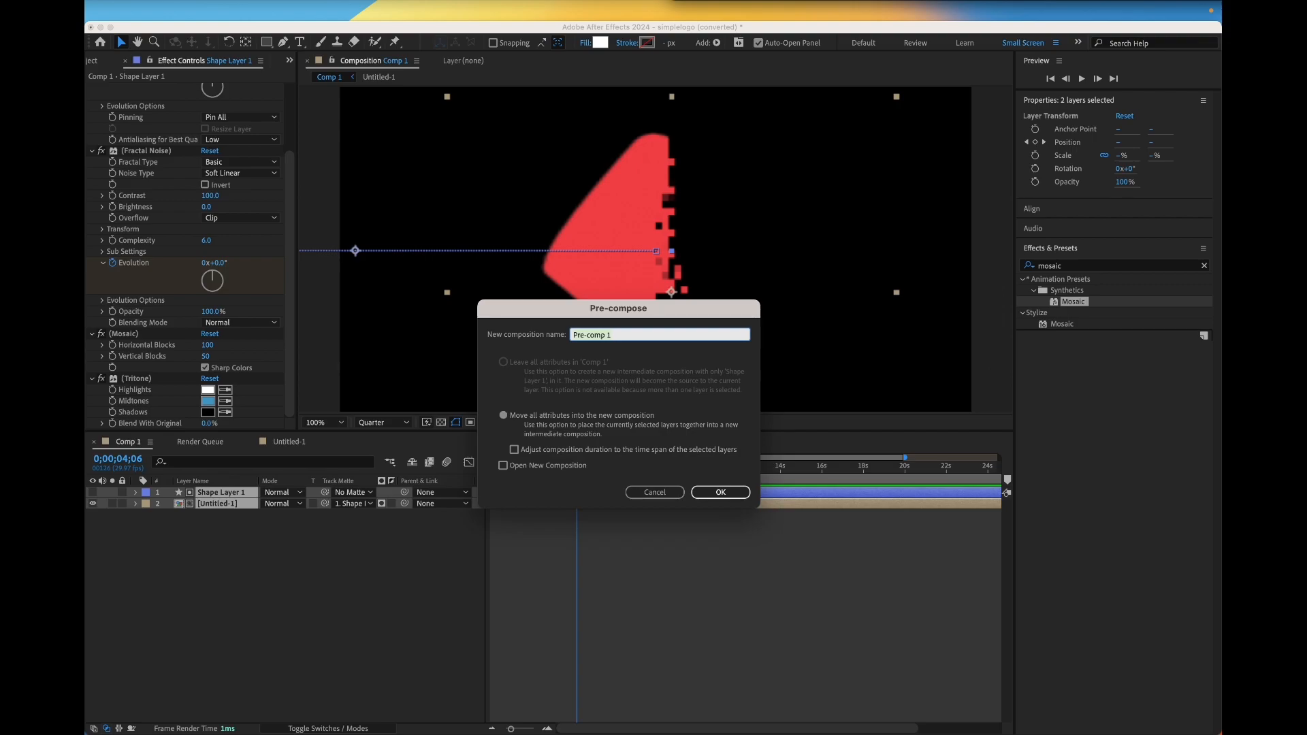
left_click(719, 495)
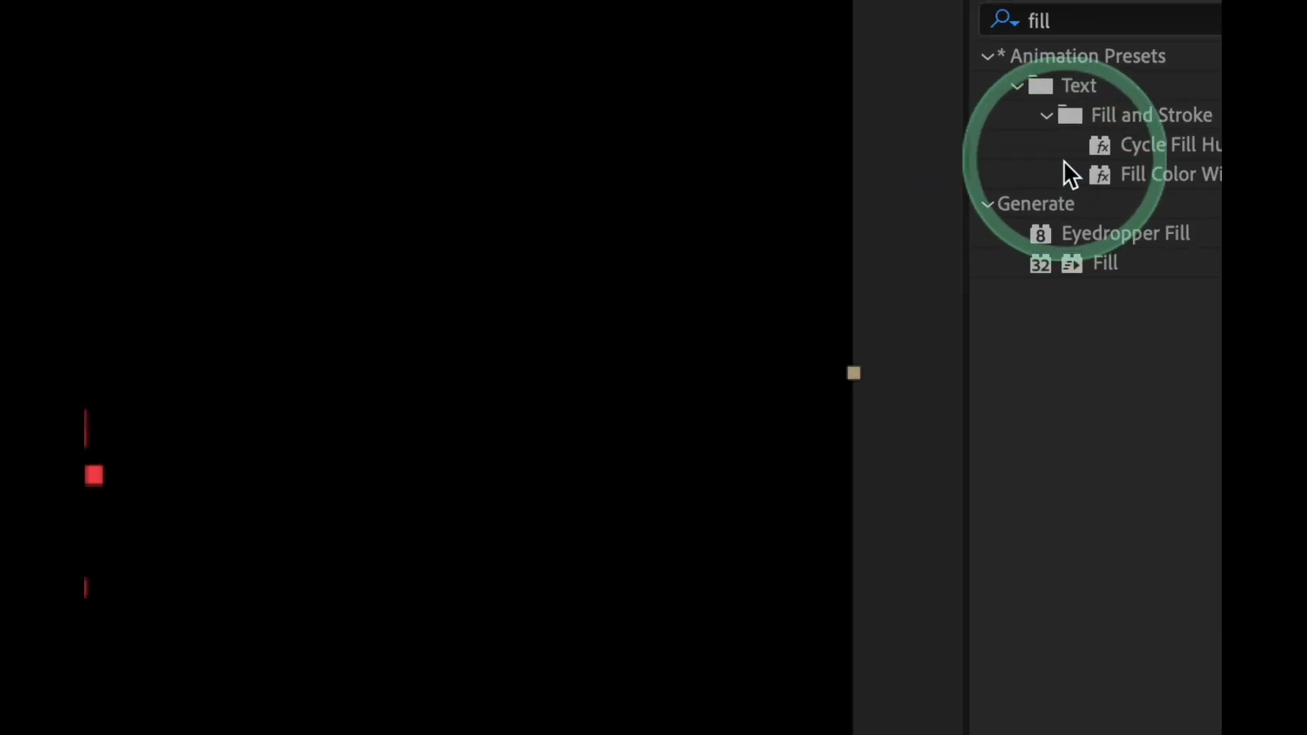
Apply the Fill effect to the pre-comp layer and set its color to white (FFFFFF)
left_click_drag(1055, 264, 425, 515)
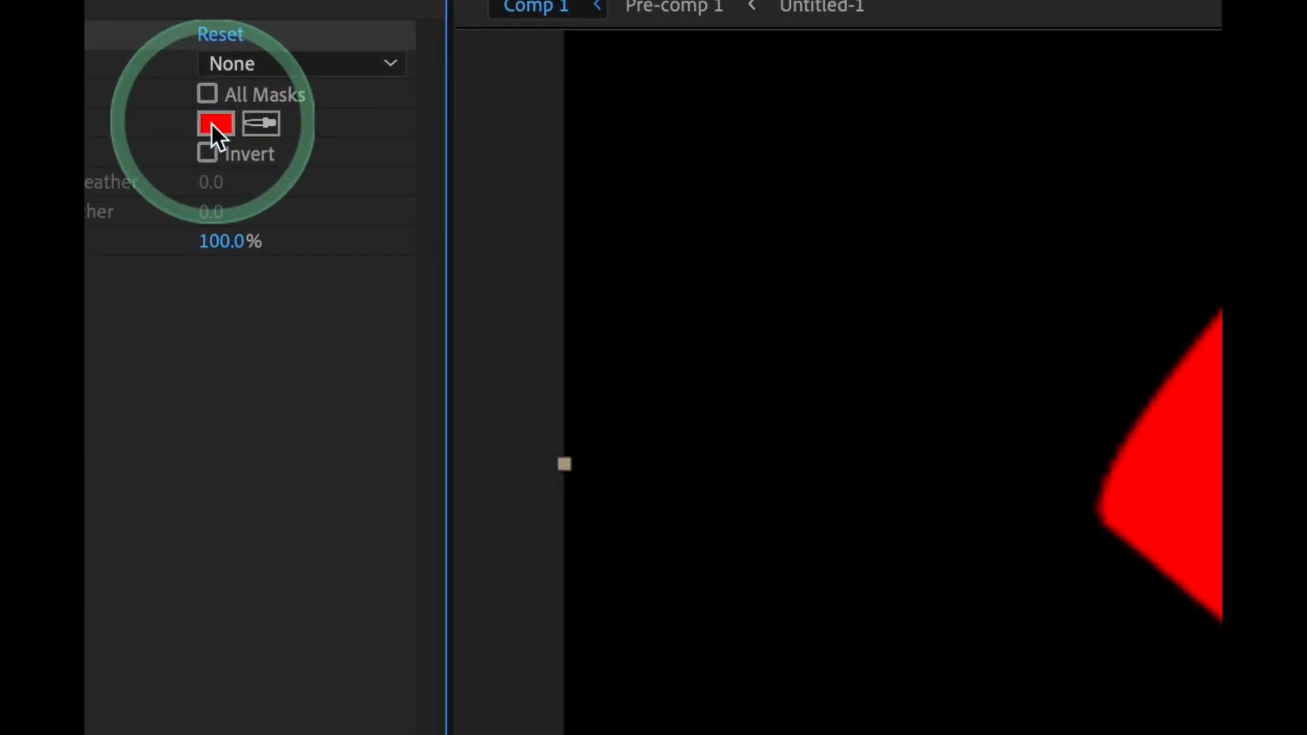
left_click(206, 123)
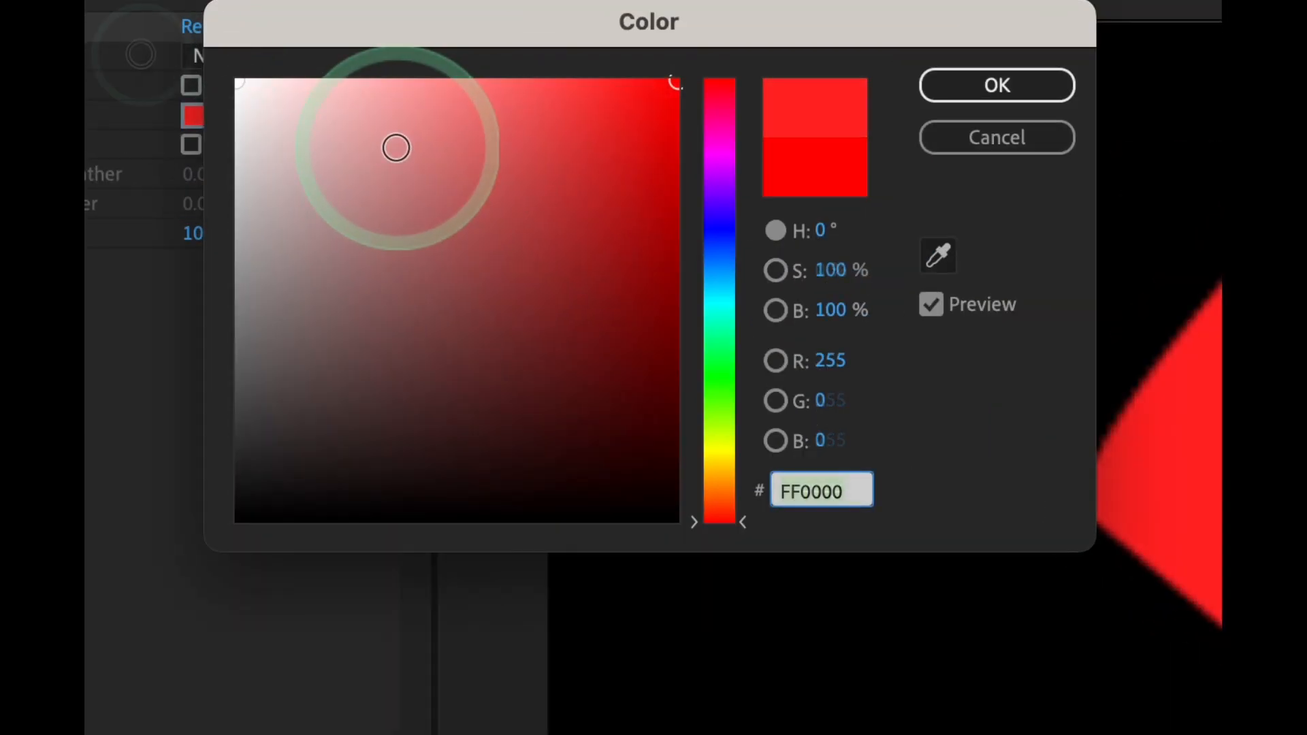
left_click_drag(397, 143, 140, 54)
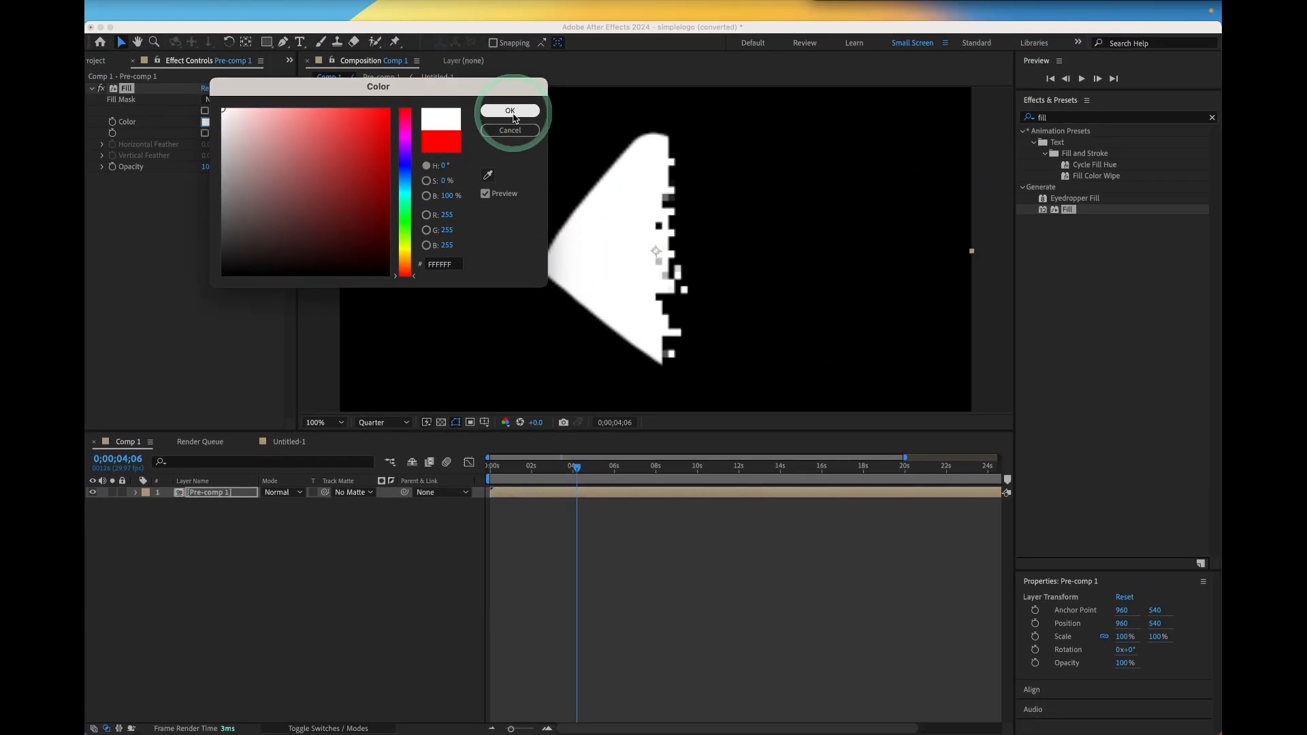
left_click(997, 85)
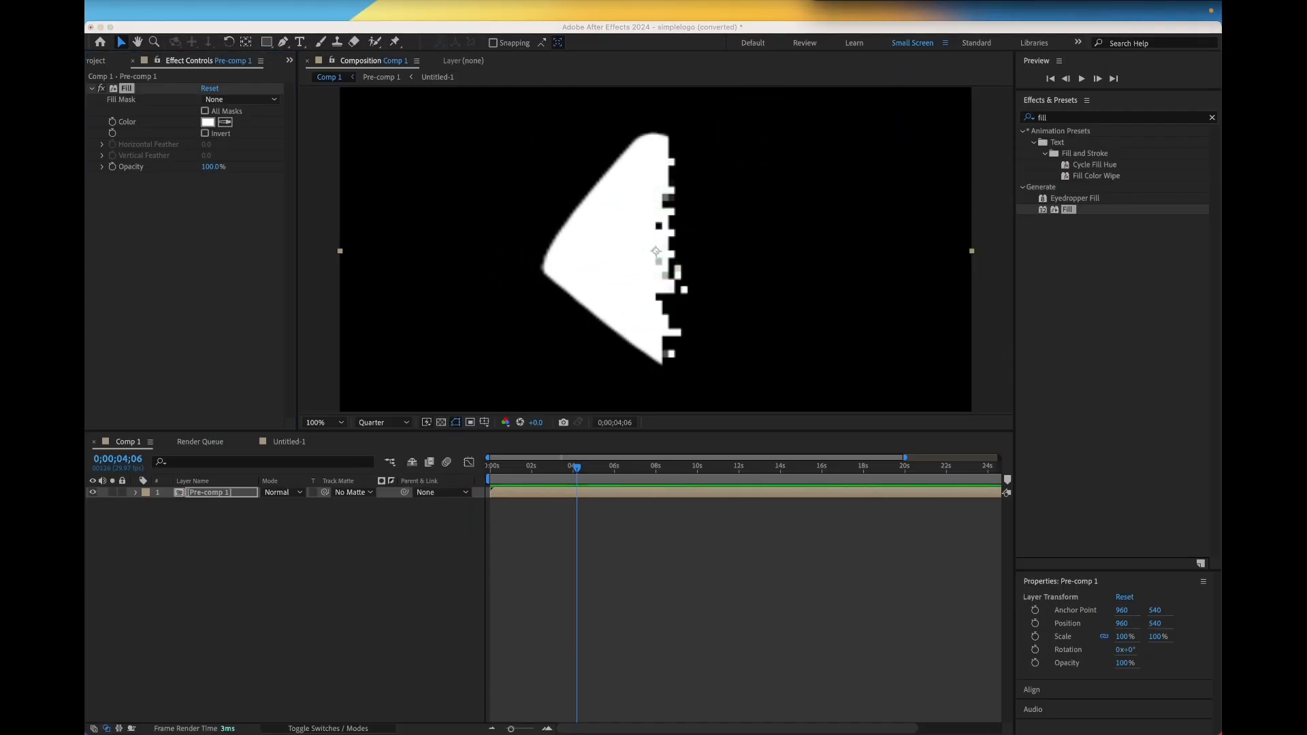
Duplicate the Fill effect on the pre-comp layer
left_click(187, 497)
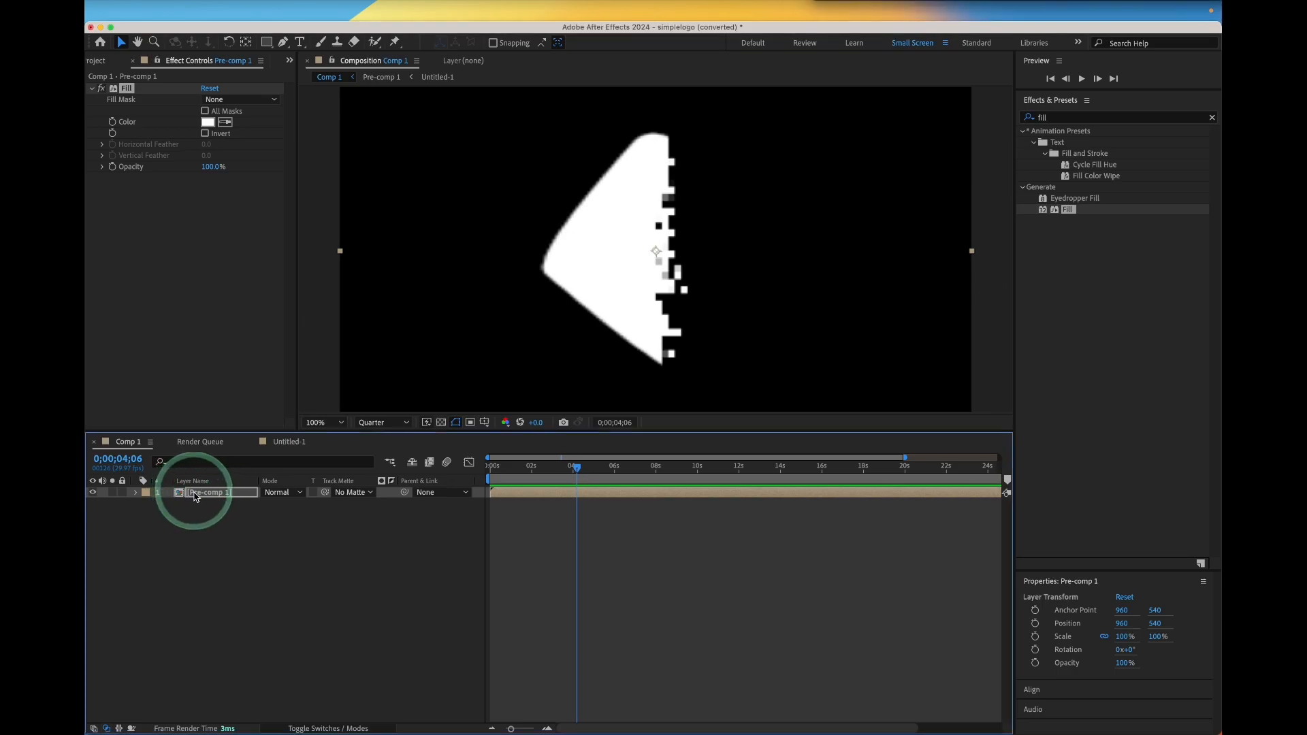
key("super+d")
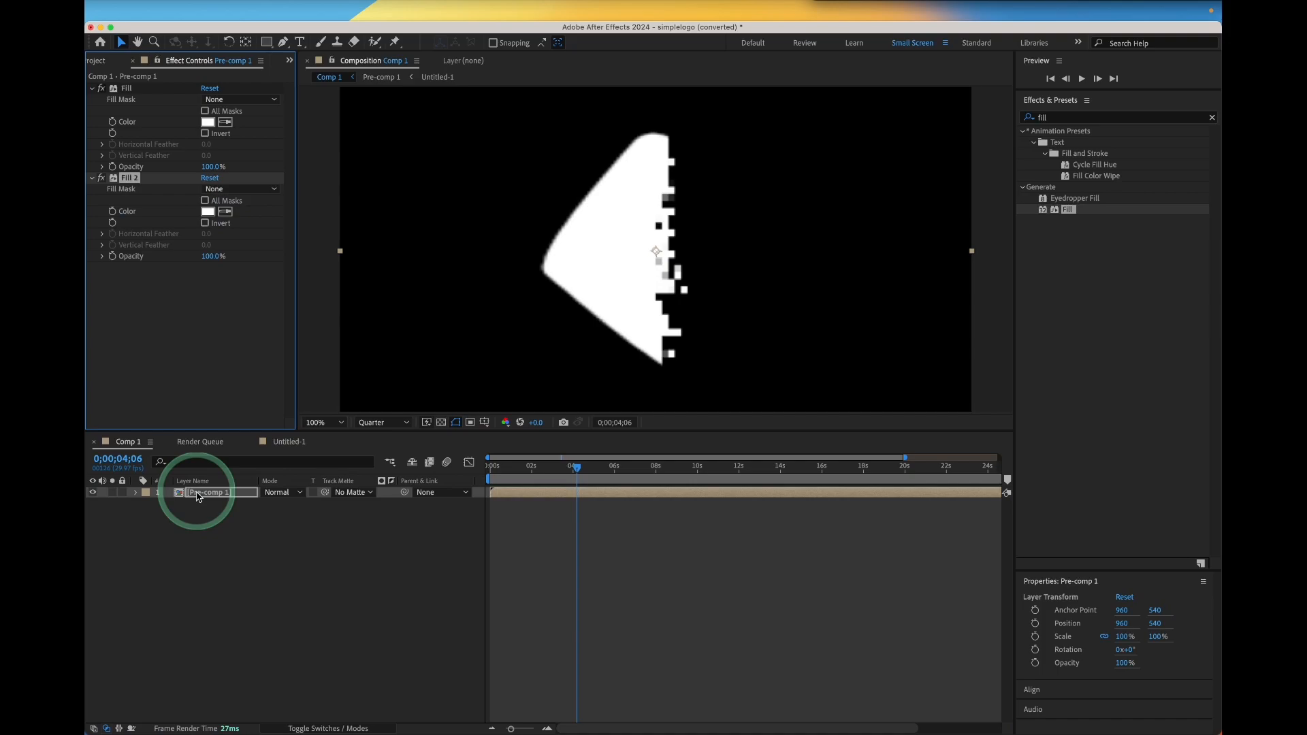
Duplicate the pre-comp layer and set the lower copy's track matte to the upper copy, inverted
left_click(242, 496)
key("super+d")
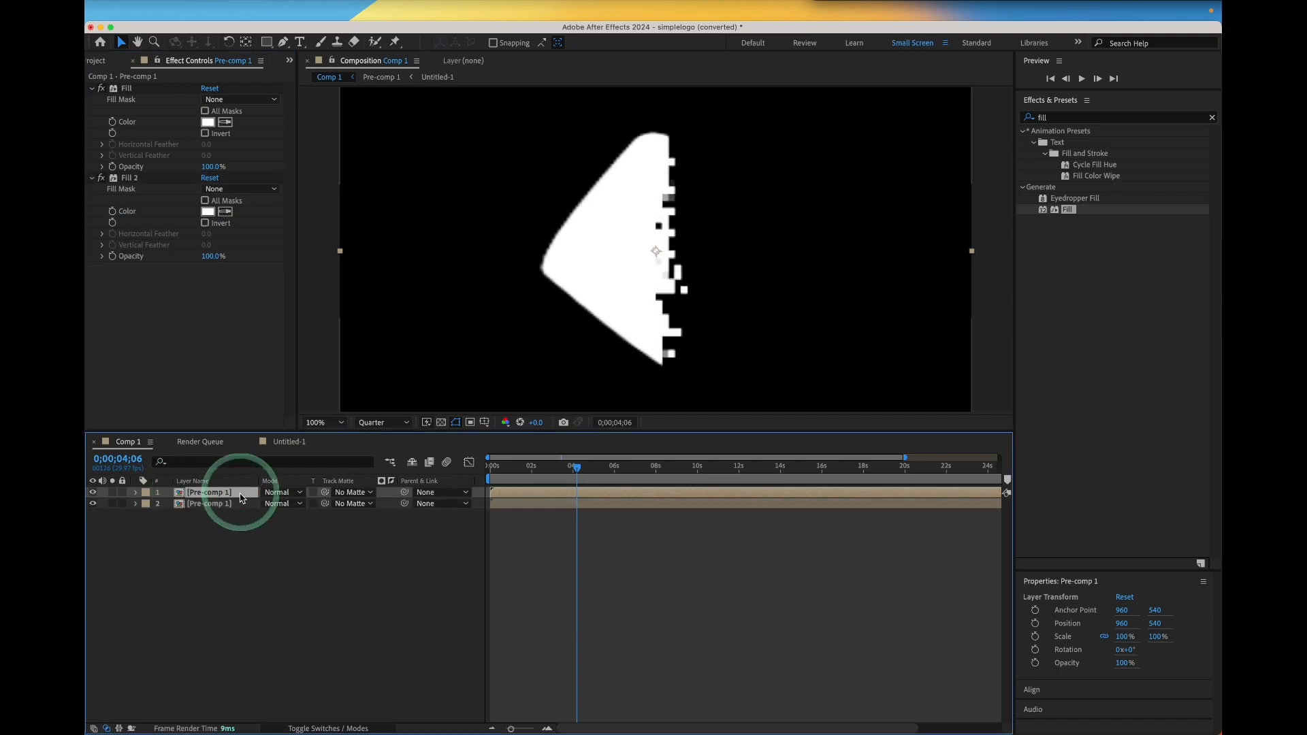
left_click(235, 504)
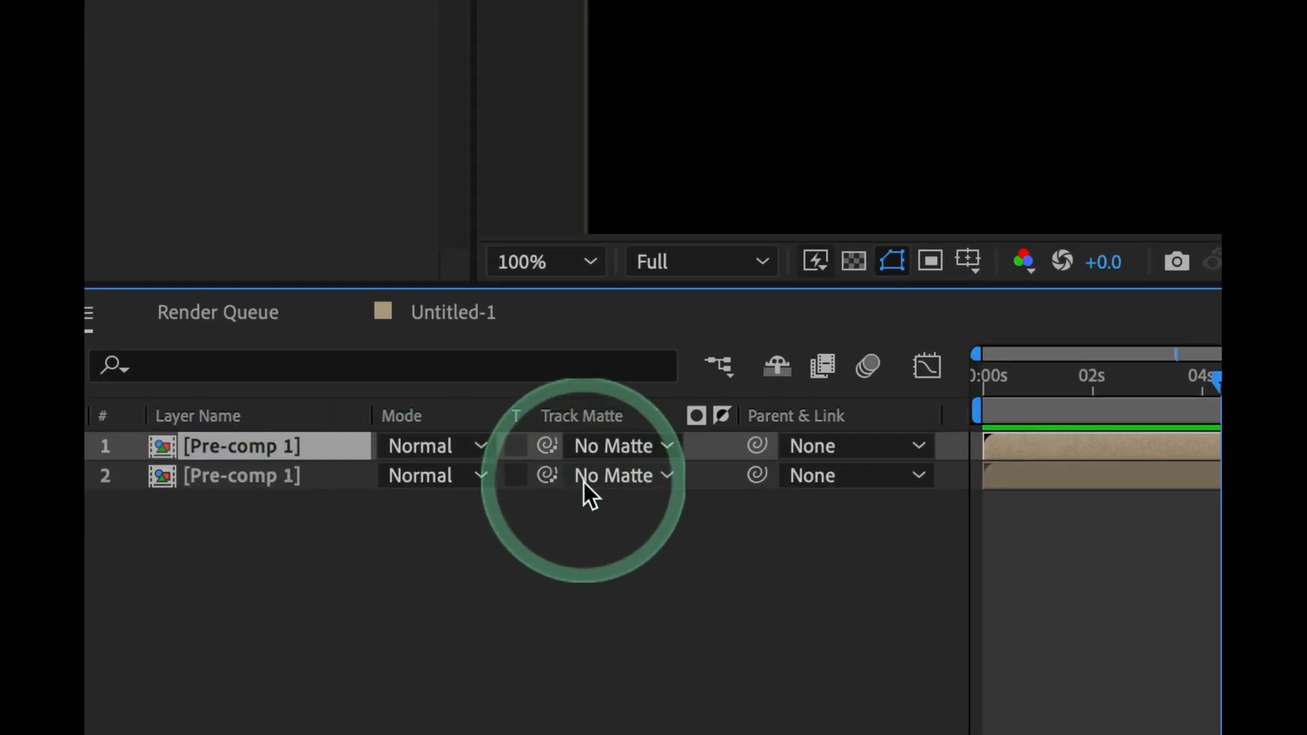
left_click(346, 502)
left_click(668, 569)
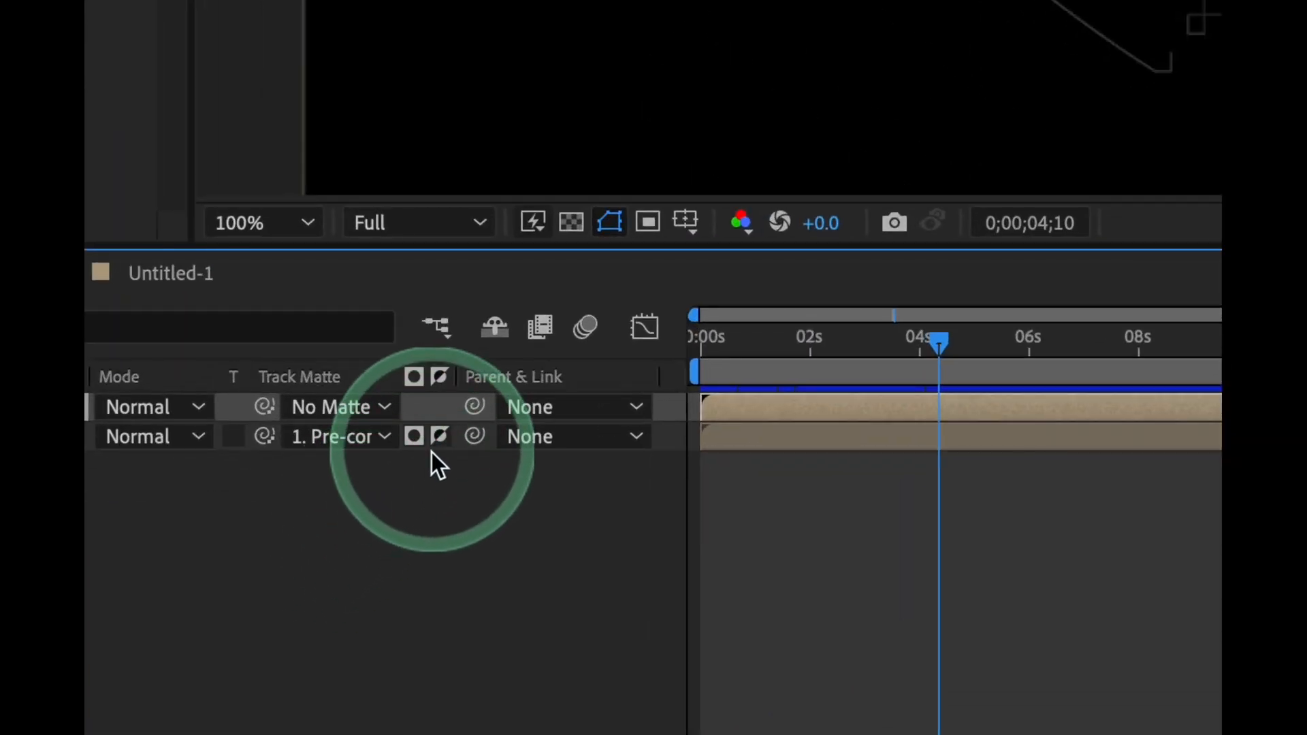
left_click(429, 499)
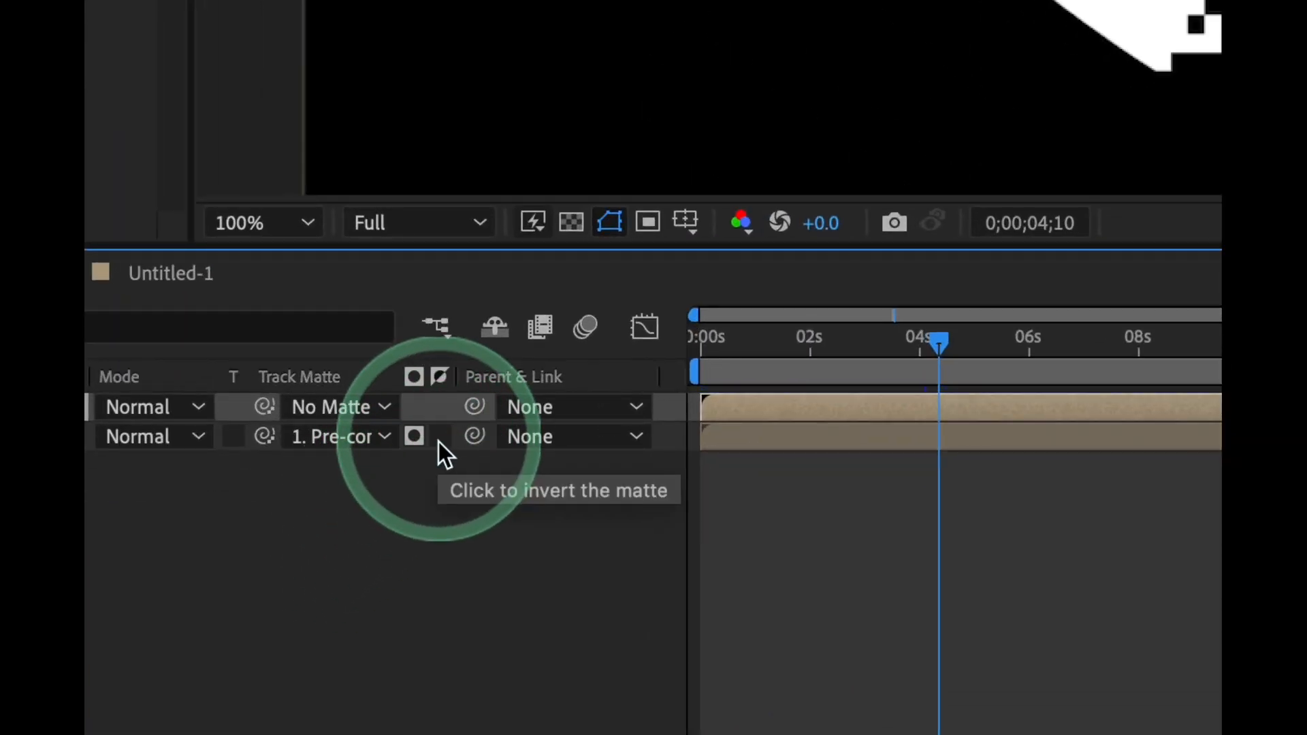
left_click(438, 443)
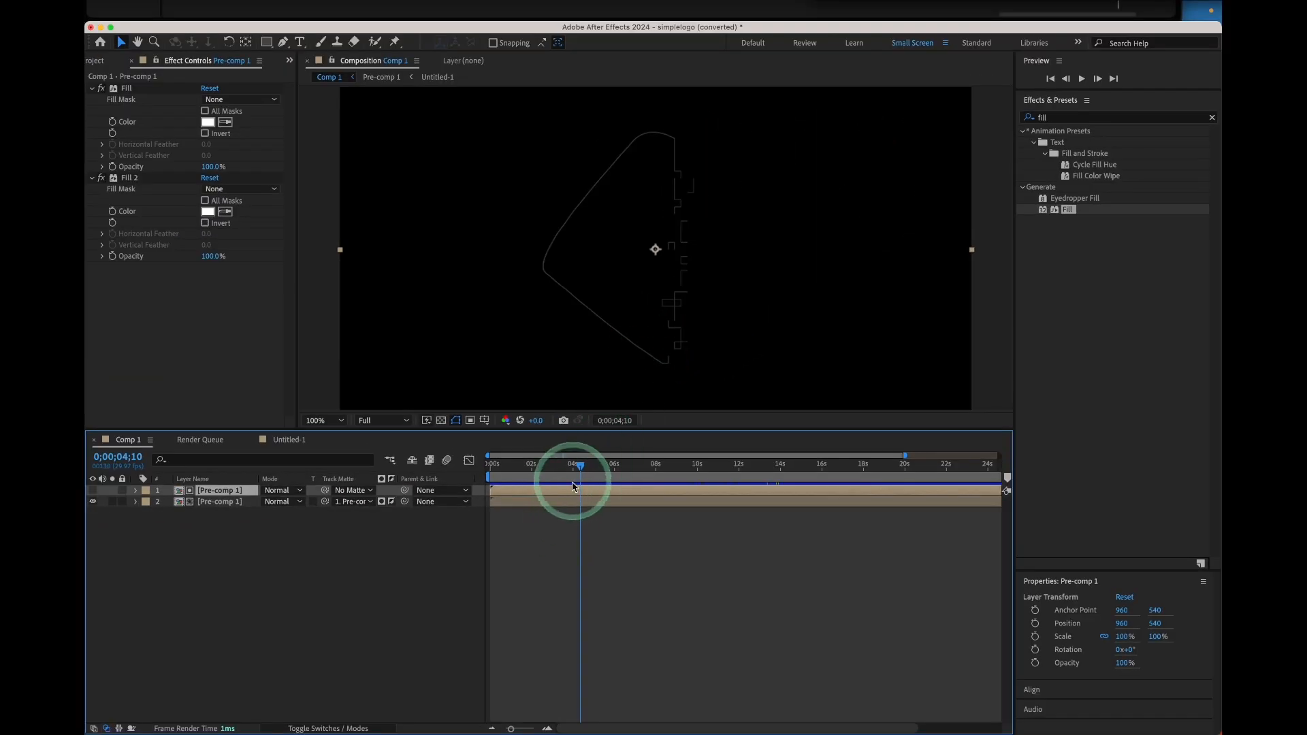
Apply the Minimax effect to the lower pre-comp layer
mouse_move(581, 466)
left_mouse_down()
mouse_move(602, 467)
mouse_move(588, 465)
left_mouse_up()
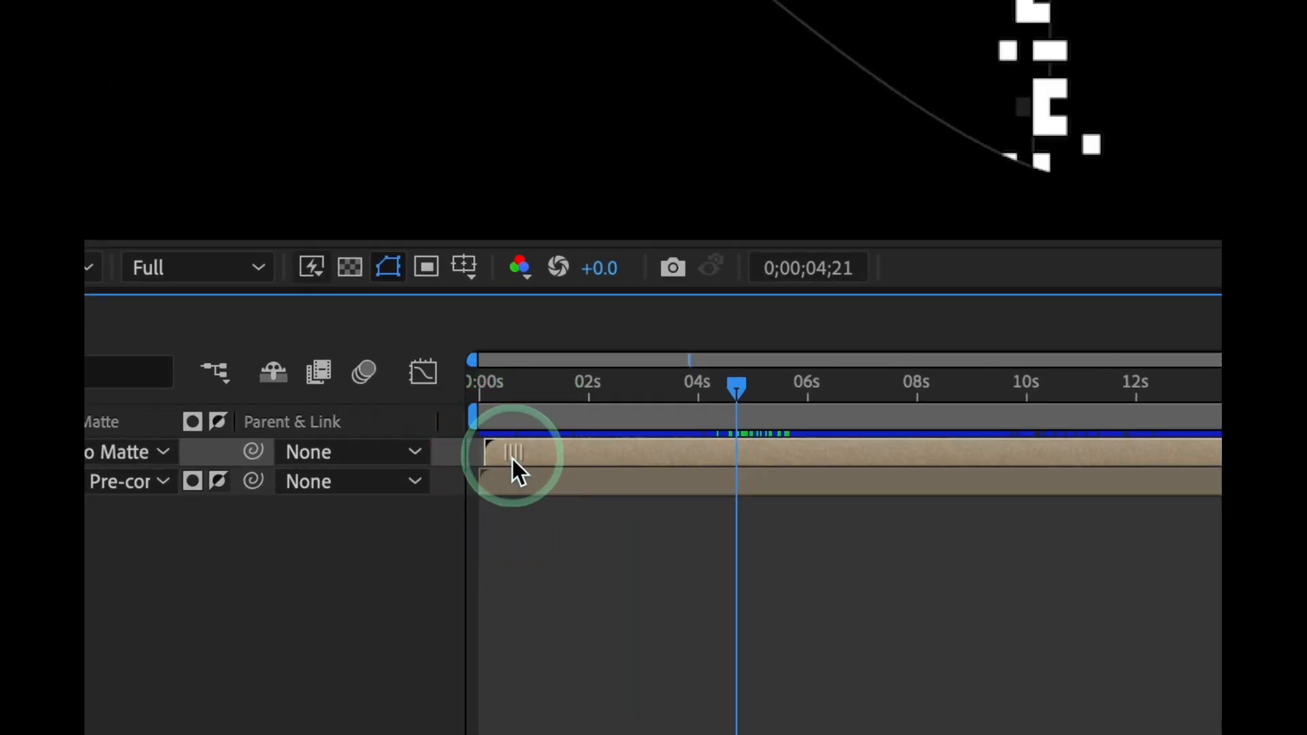
left_click_drag(513, 459, 548, 443)
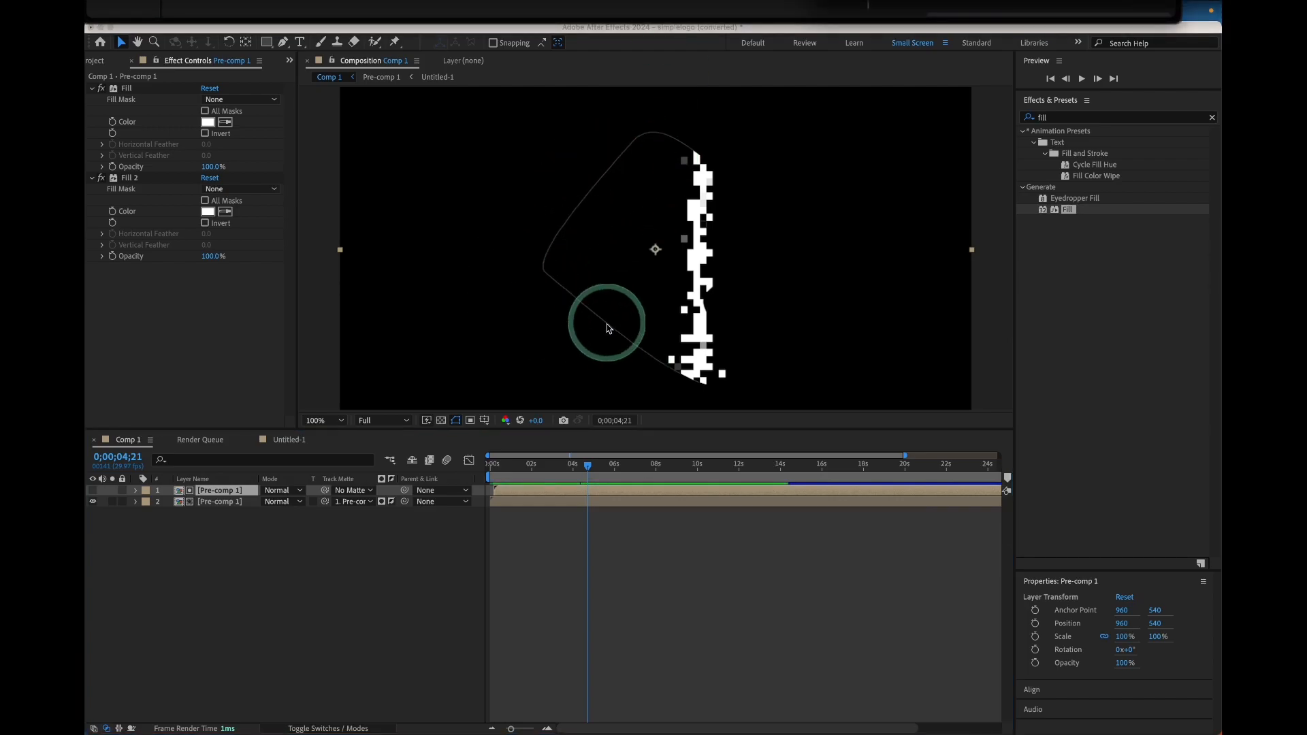
left_click(1064, 117)
key("BackSpace")
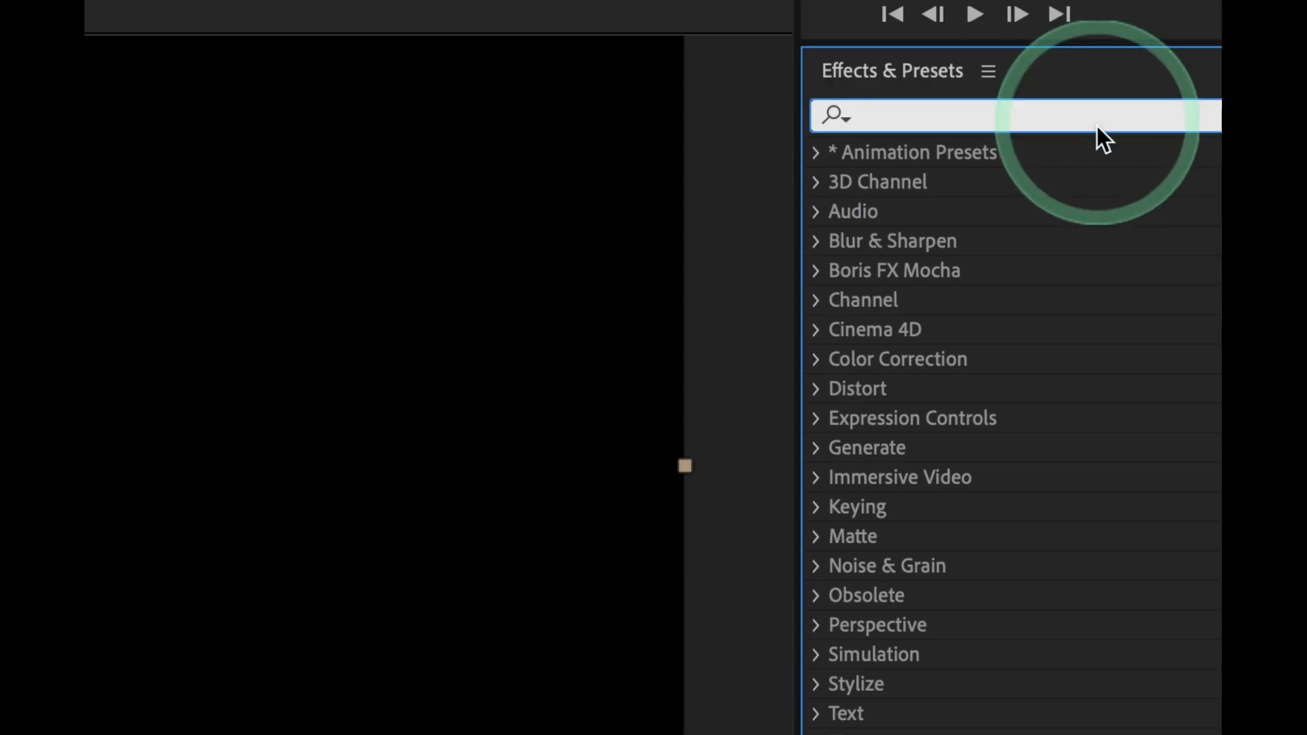
type("mini")
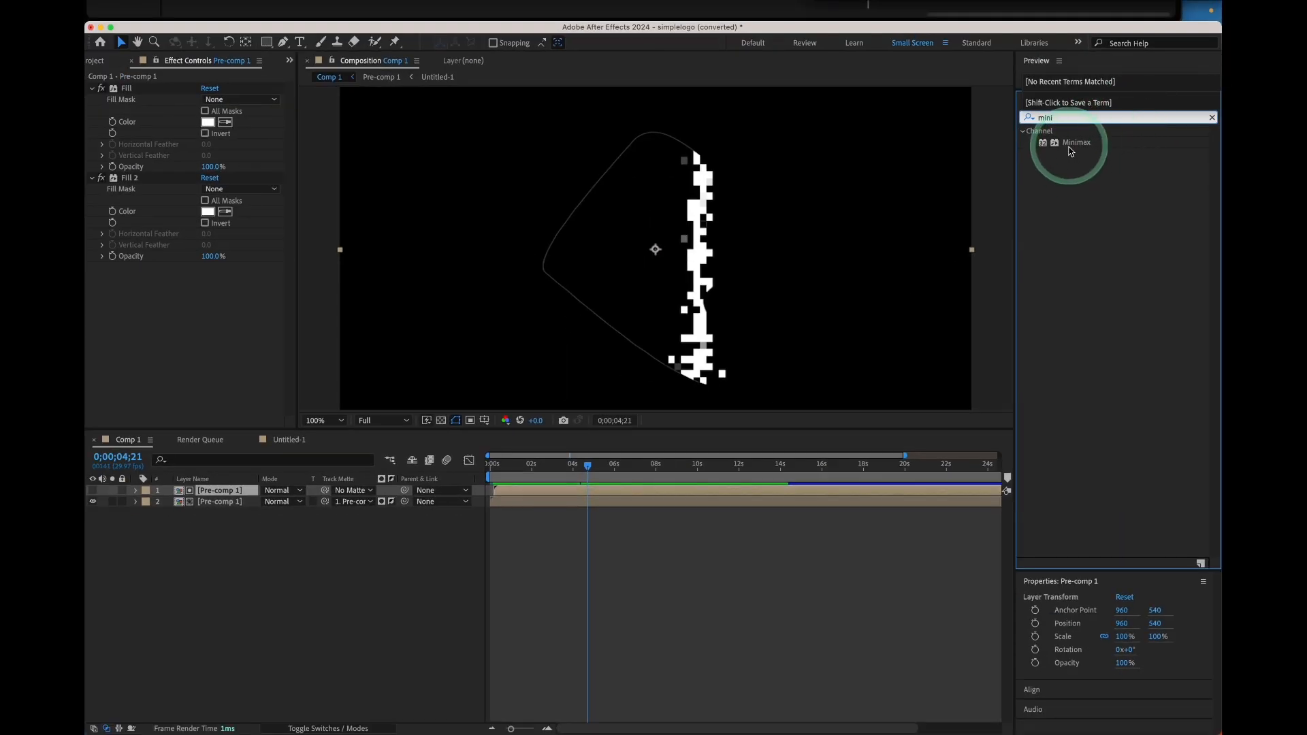
left_click_drag(1070, 151, 209, 507)
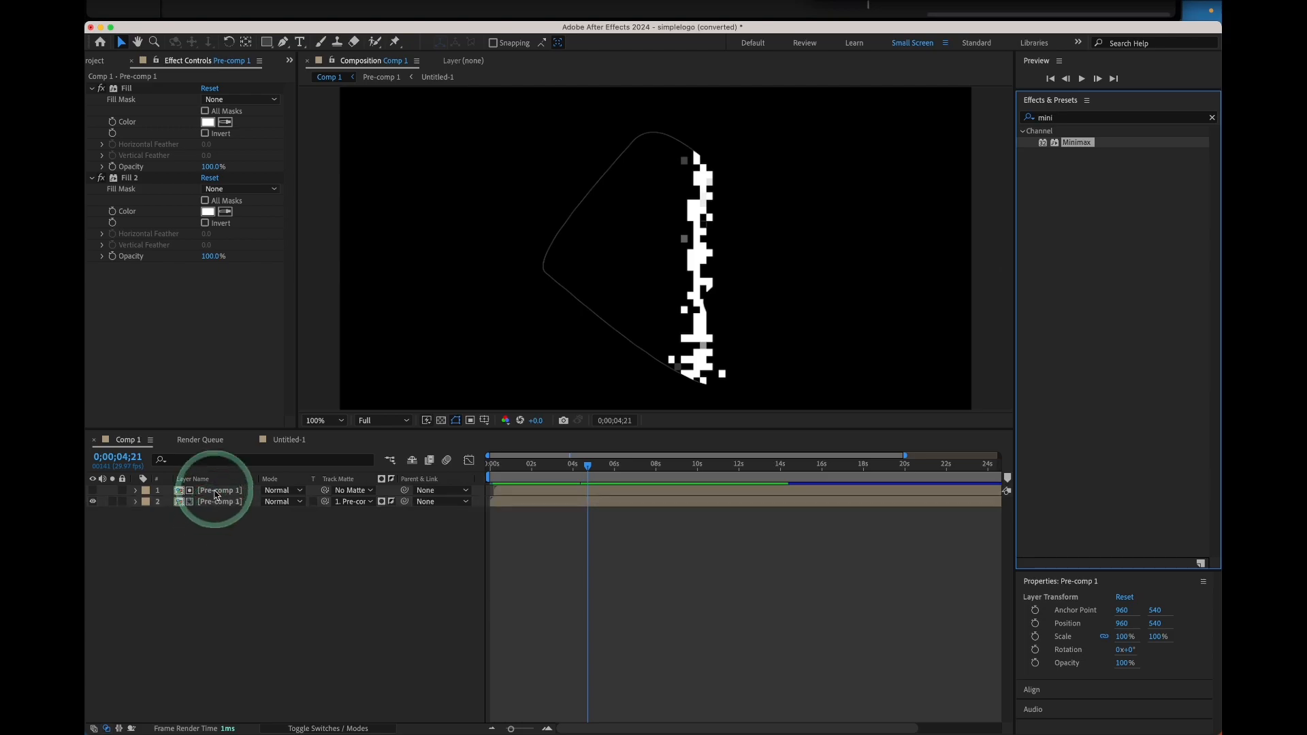
Set Minimax to operation Minimum, channel Alpha and Color, and radius 2
left_click(224, 278)
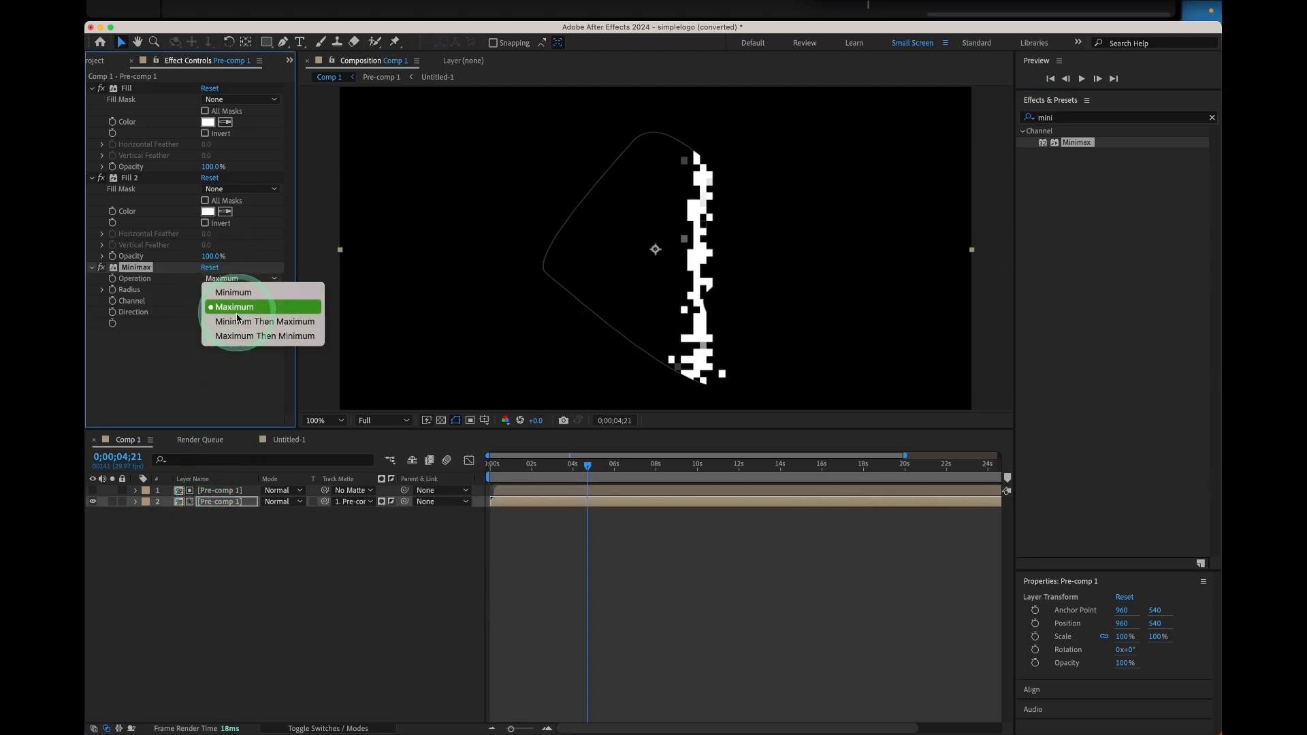
left_click(234, 308)
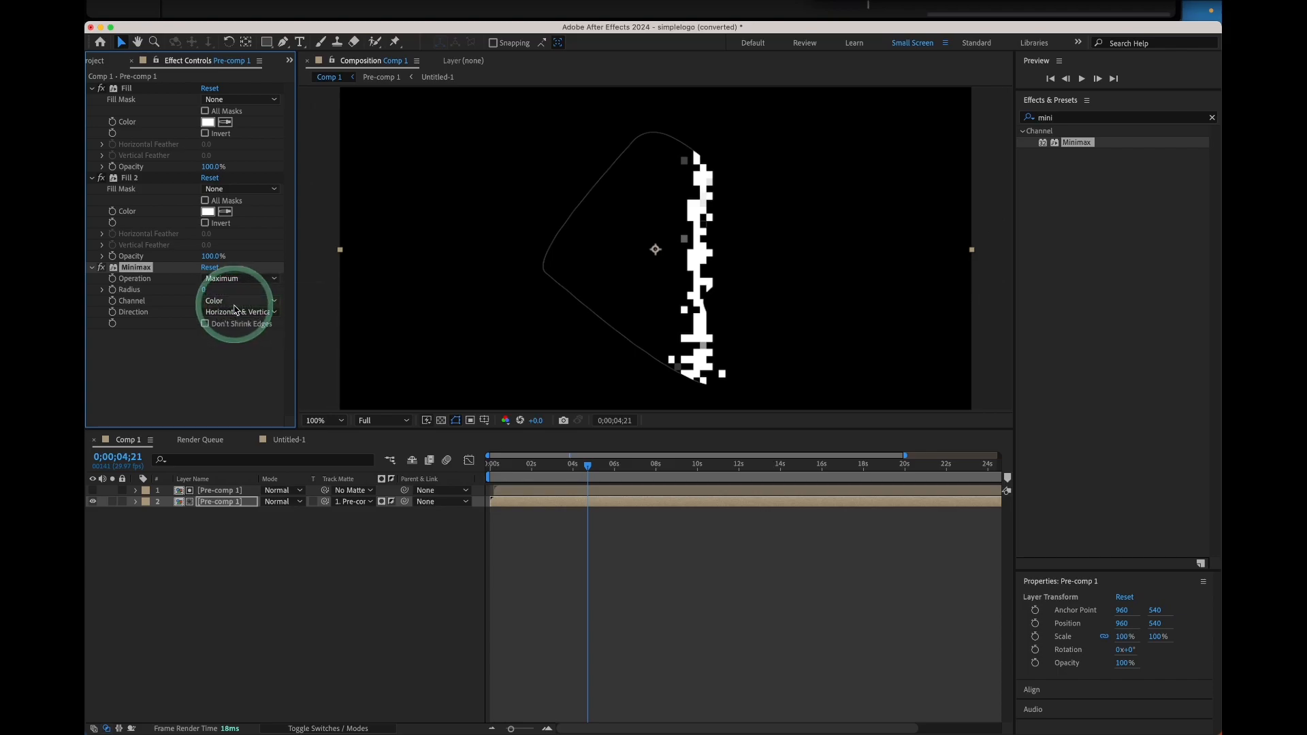
left_click(236, 302)
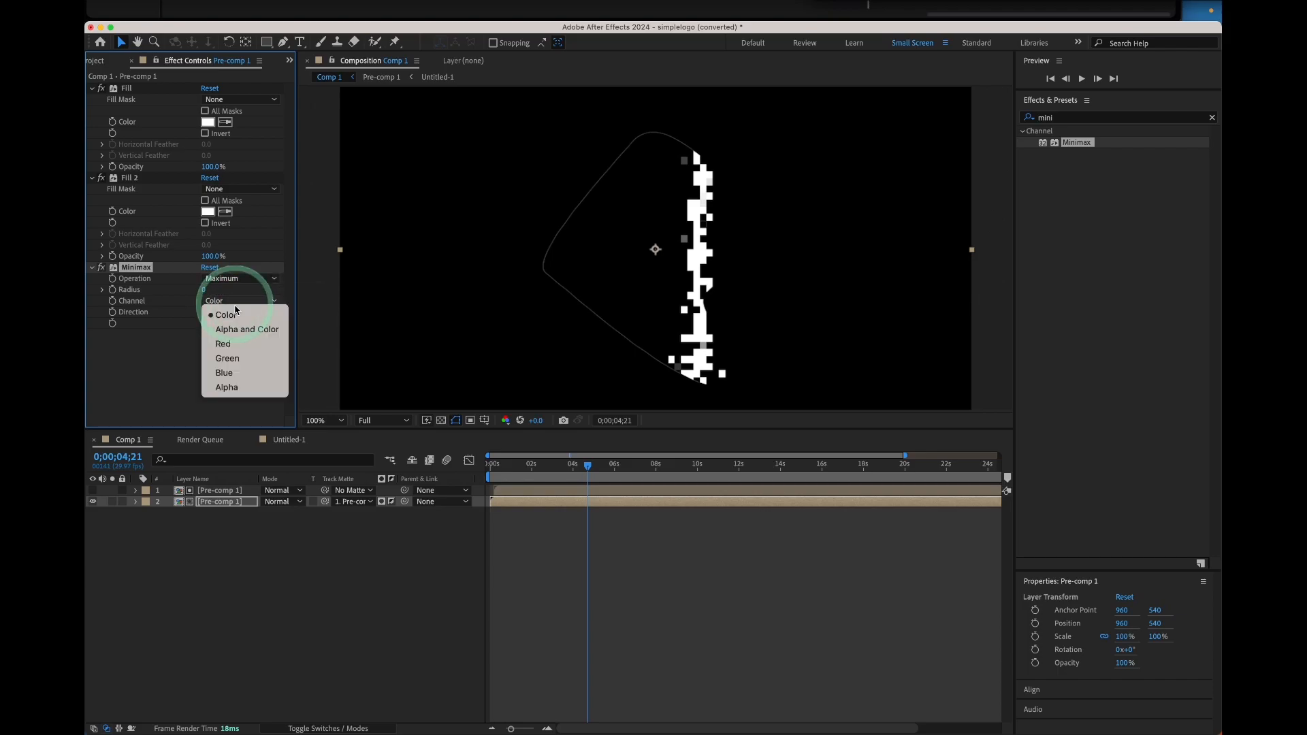
left_click(177, 355)
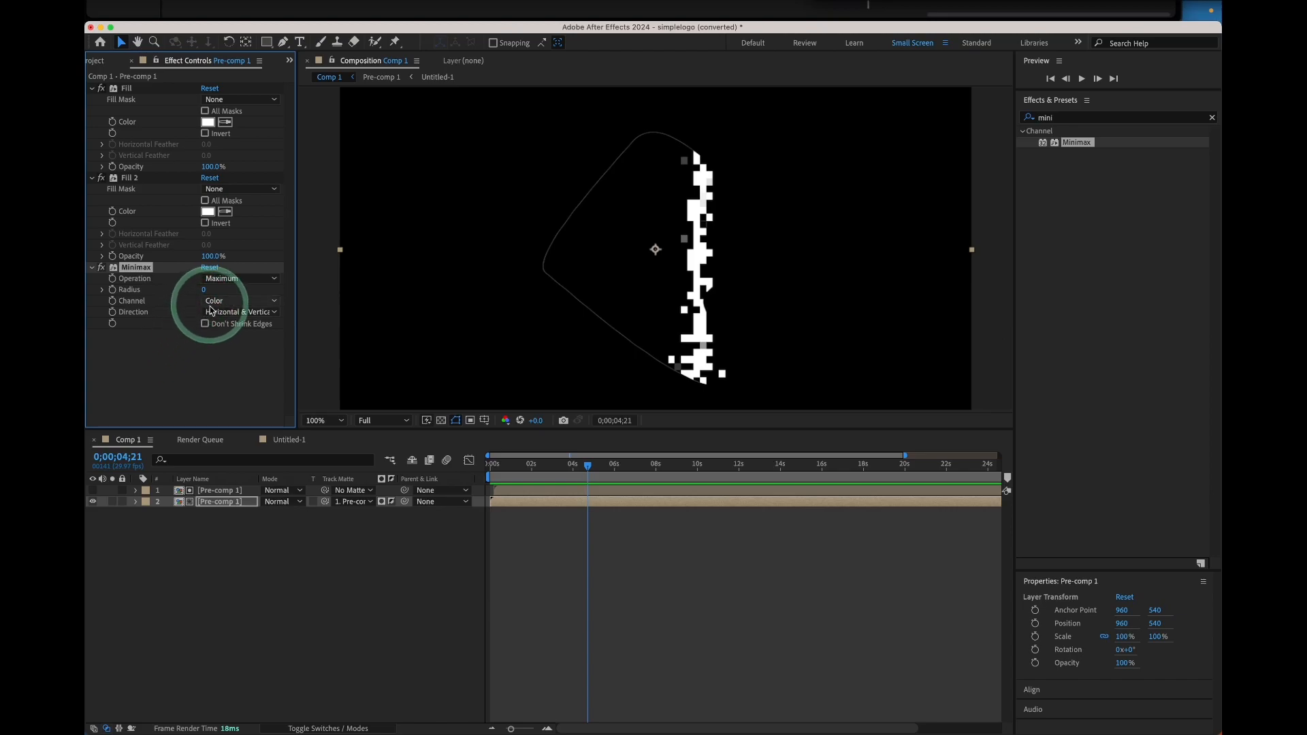
left_click(214, 303)
left_click(225, 329)
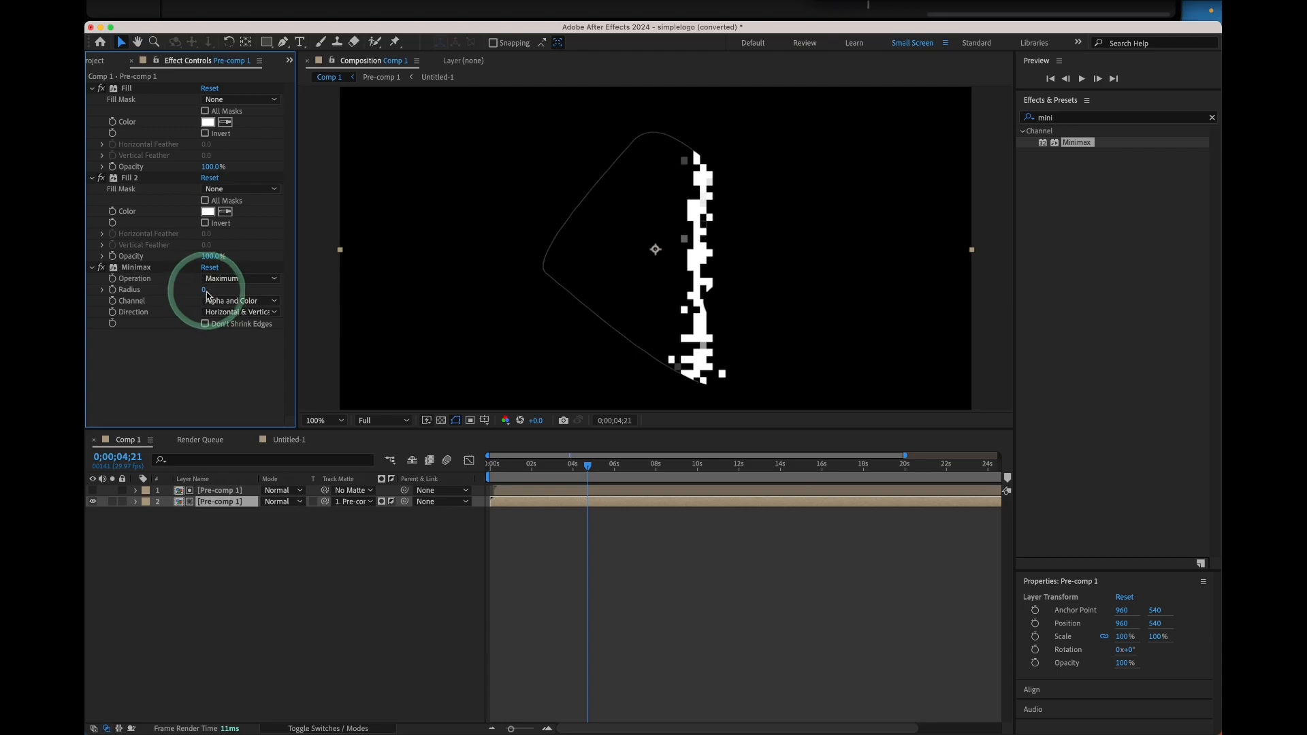
left_click_drag(204, 289, 199, 294)
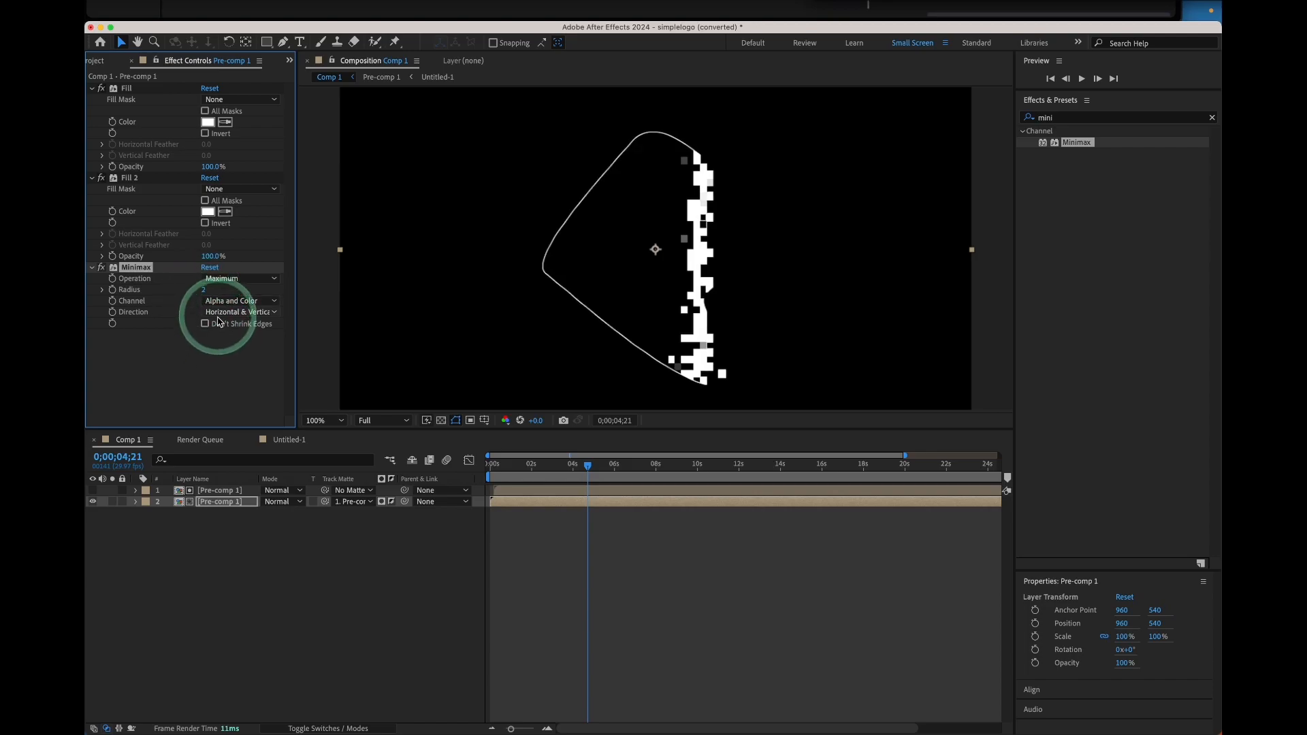
left_click(228, 279)
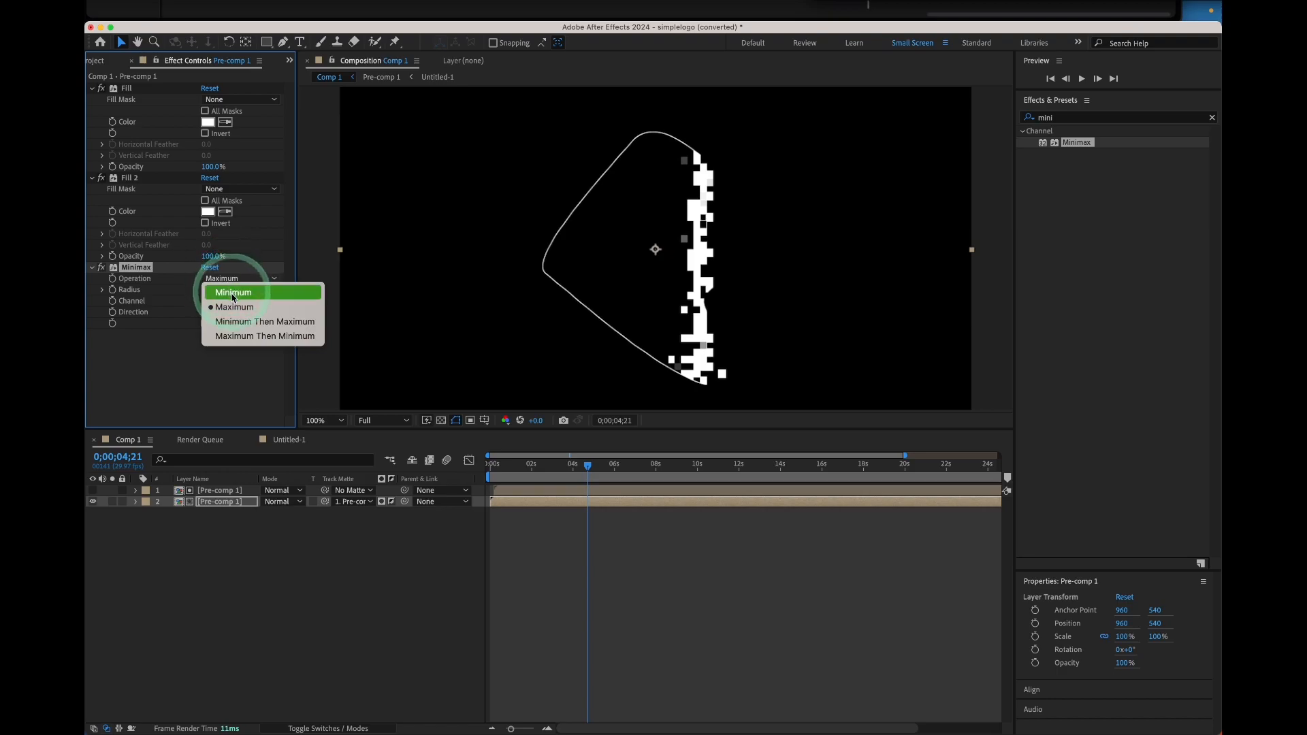
left_click(232, 300)
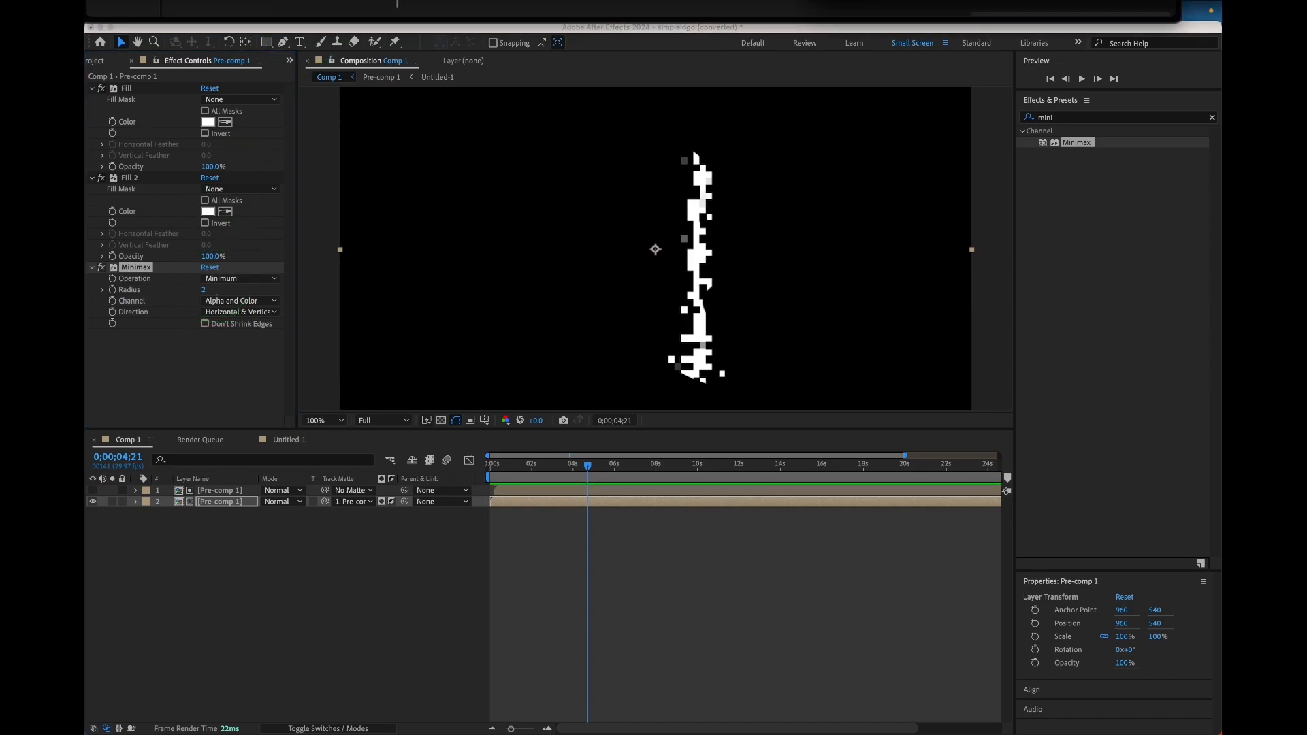
Select both layers and pre-compose them into a new composition named "Logo subscribe please"
left_click_drag(241, 545, 211, 489)
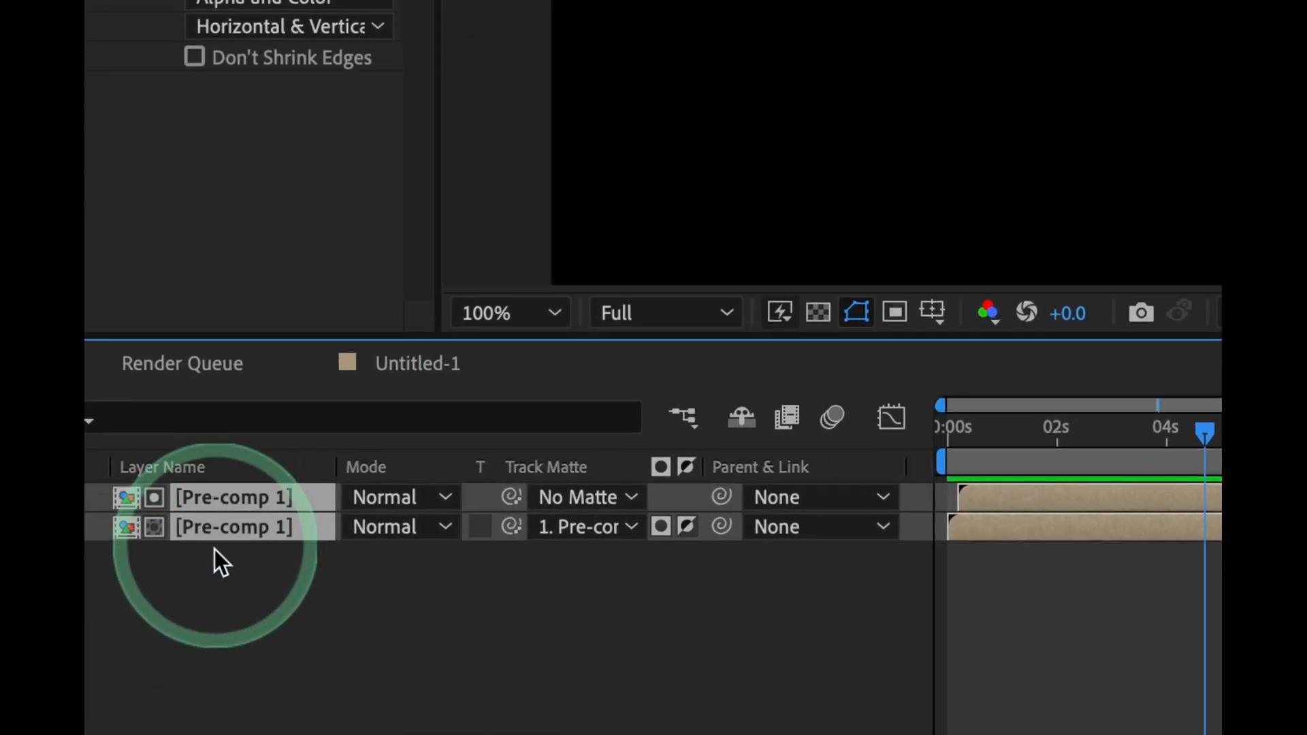
right_click(227, 504)
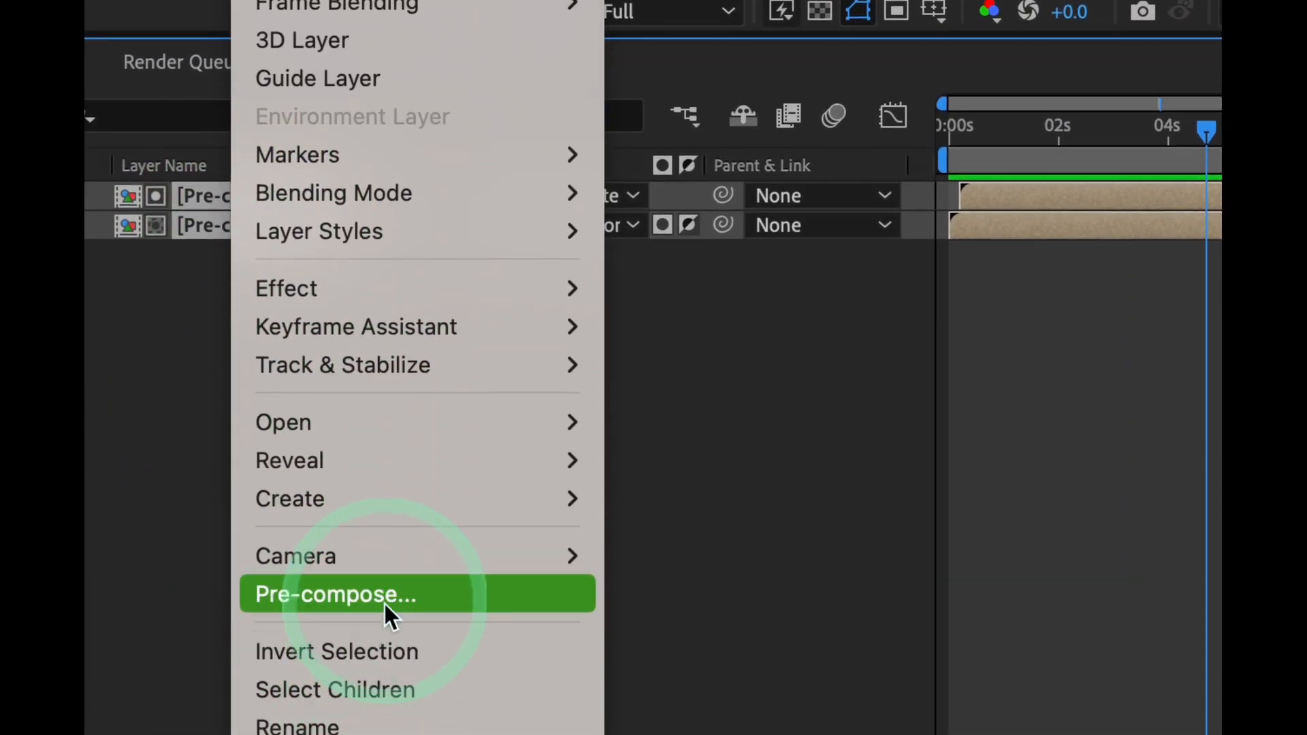
left_click(389, 614)
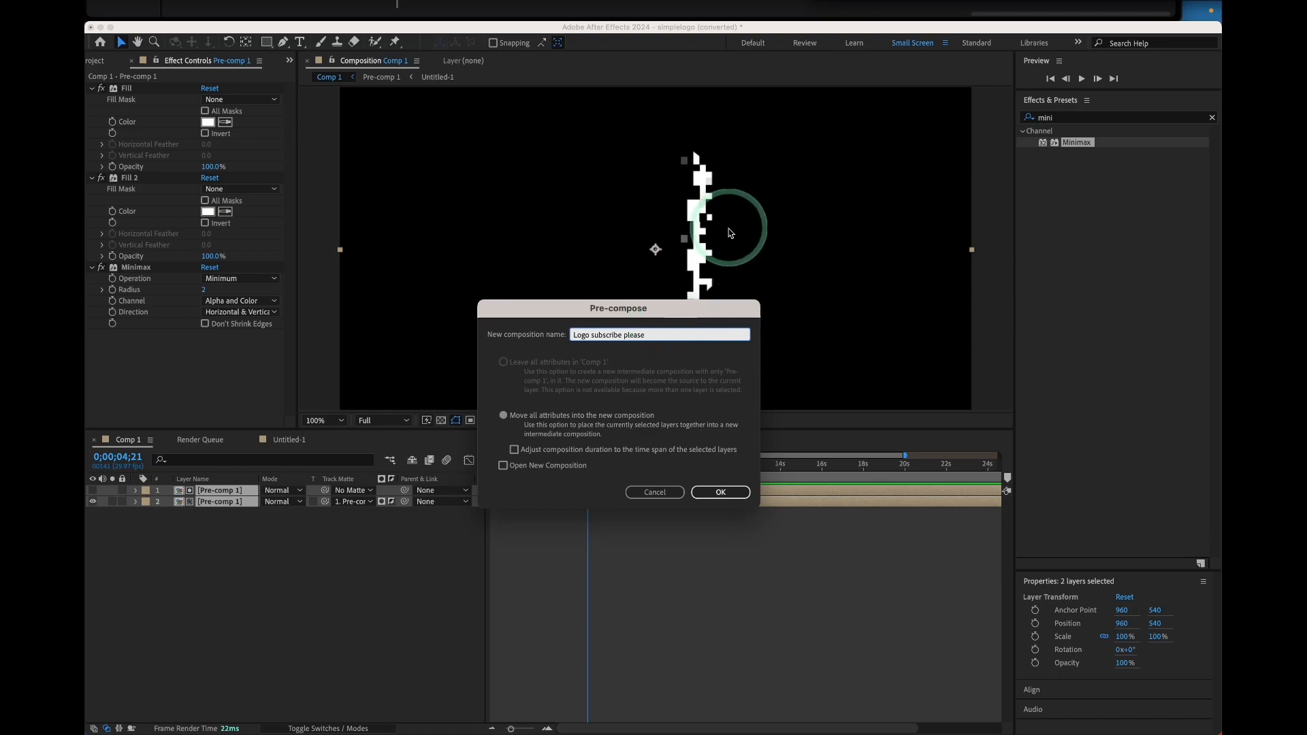
left_click(715, 492)
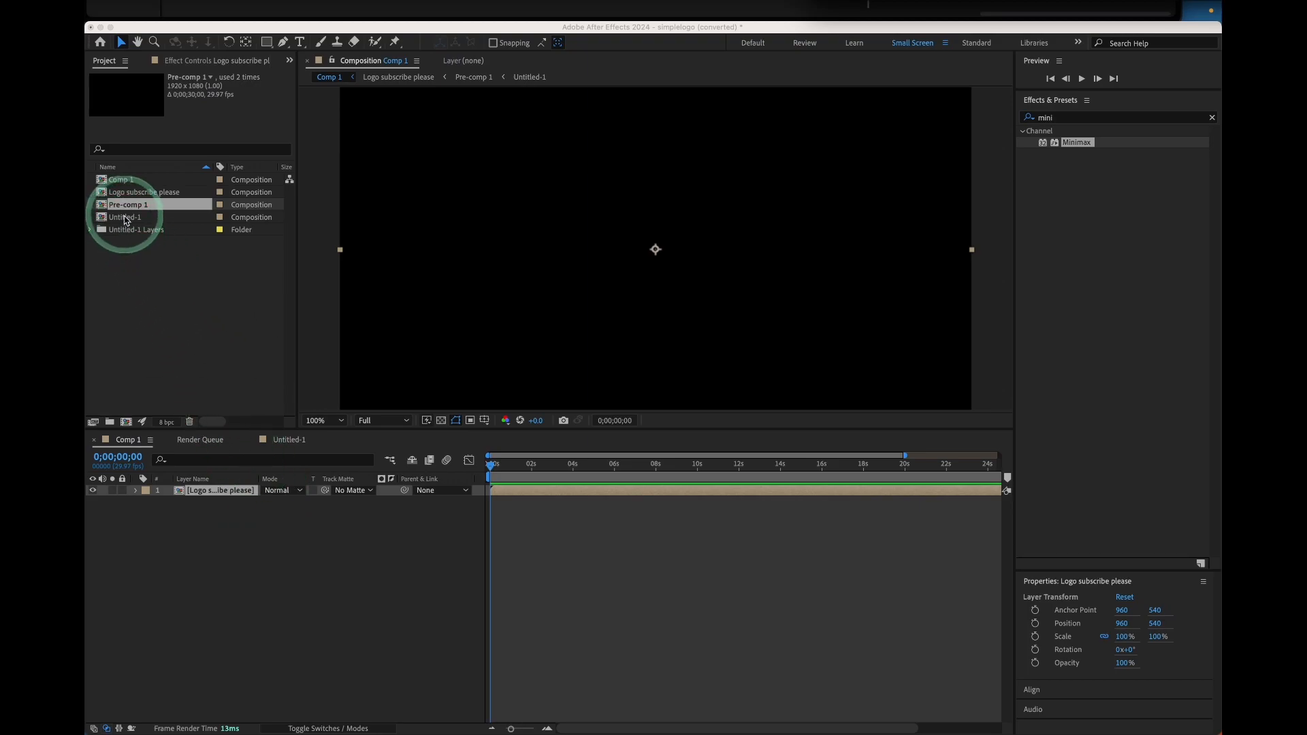
Add Pre-comp 1 below the new pre-comp layer and set the Logo subscribe please layer's blending mode to Screen
left_click_drag(128, 209, 257, 523)
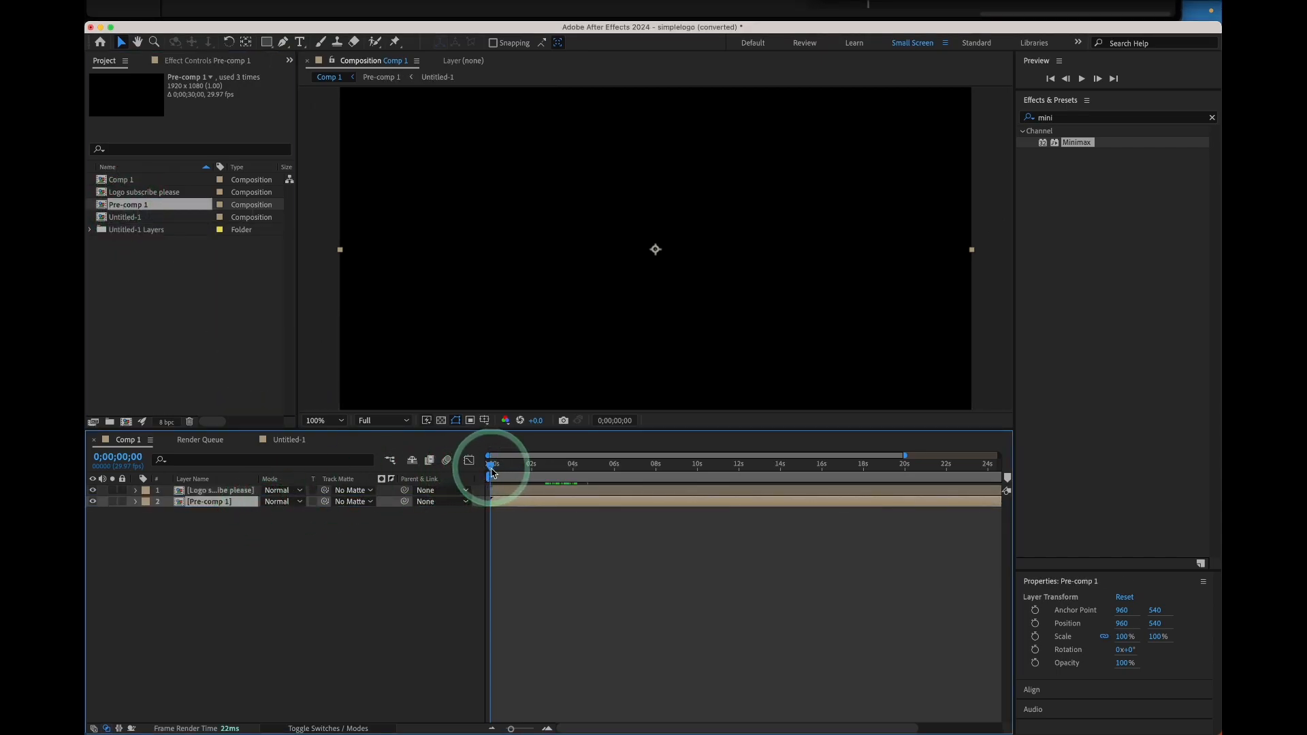
left_click_drag(494, 470, 578, 466)
left_click(579, 466)
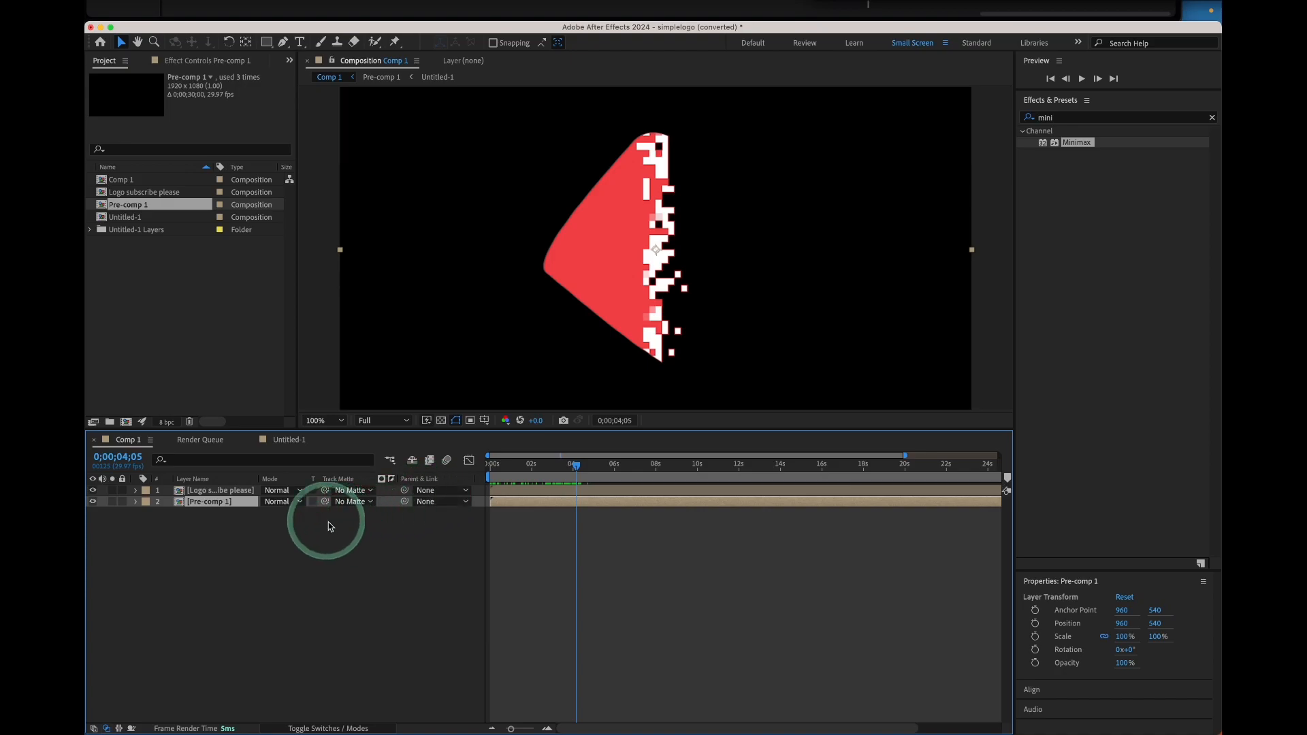
left_click_drag(274, 498, 287, 312)
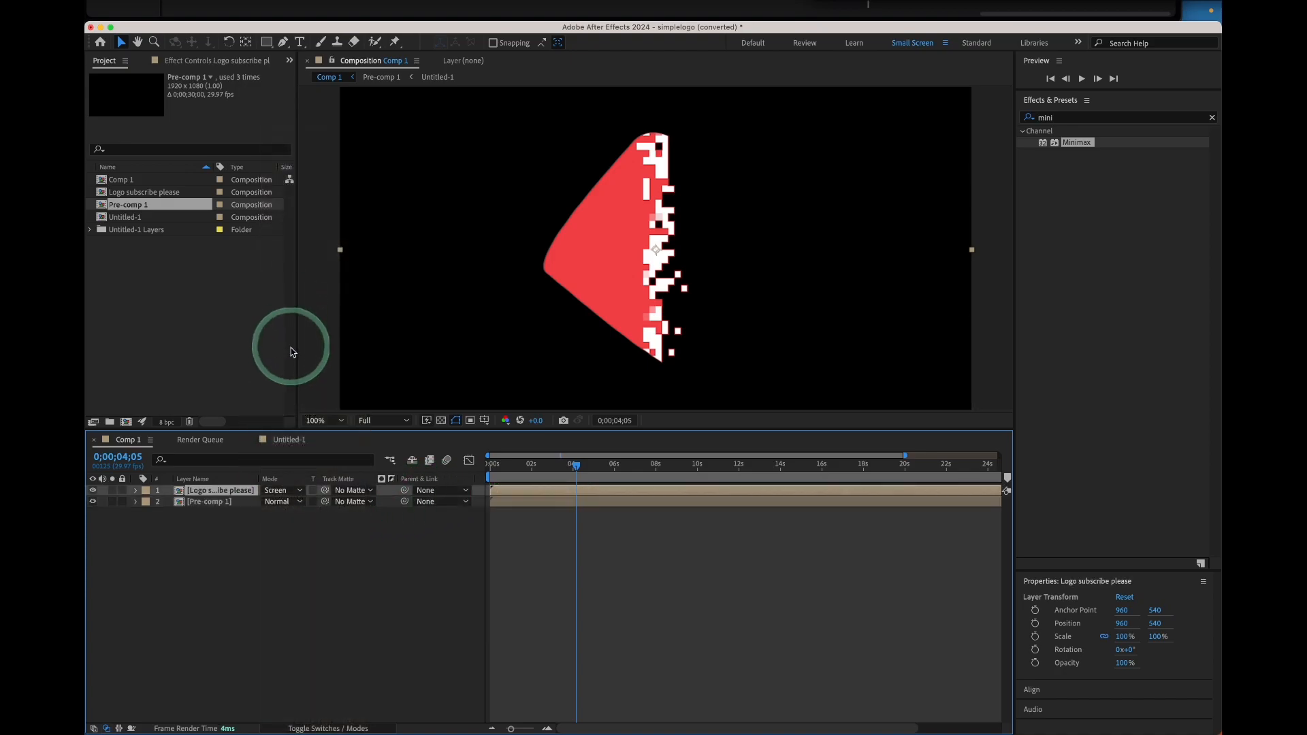
mouse_move(555, 467)
left_mouse_down()
mouse_move(529, 467)
mouse_move(578, 467)
left_mouse_up()
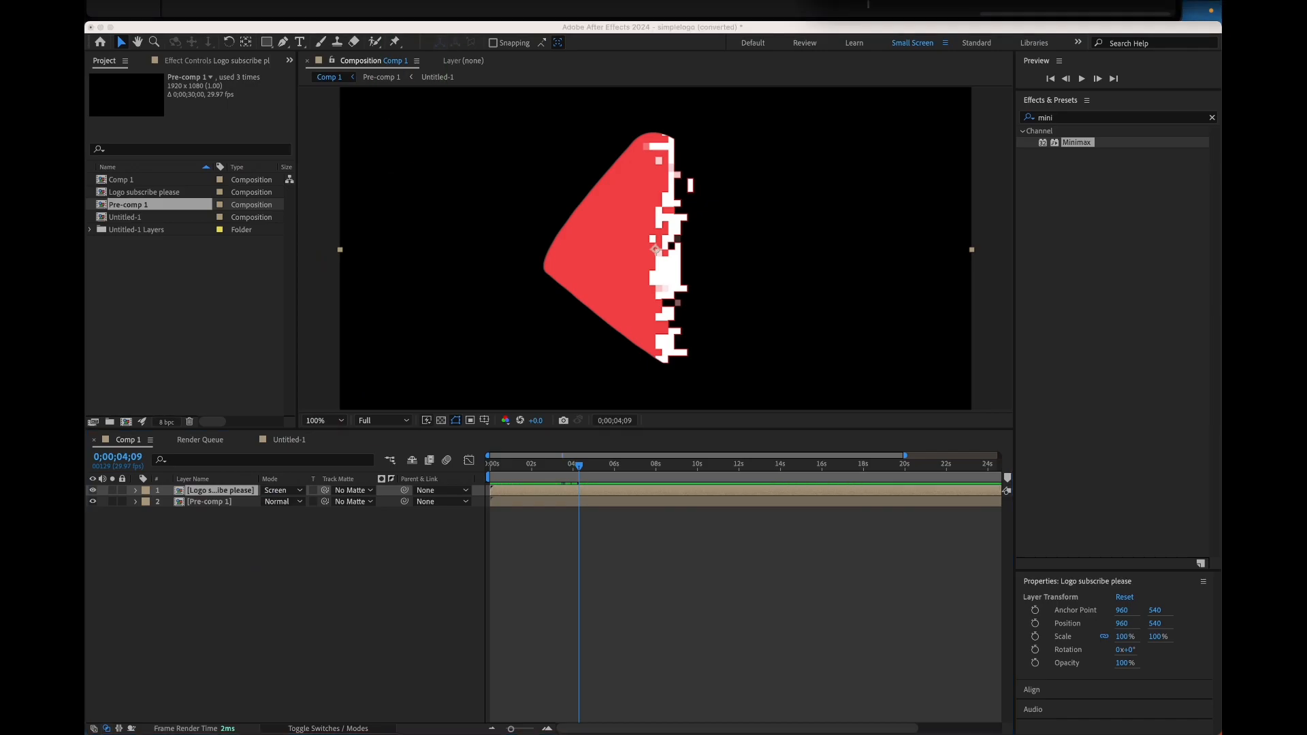
Apply the CC Glass effect to the Logo subscribe please layer
left_click(1079, 120)
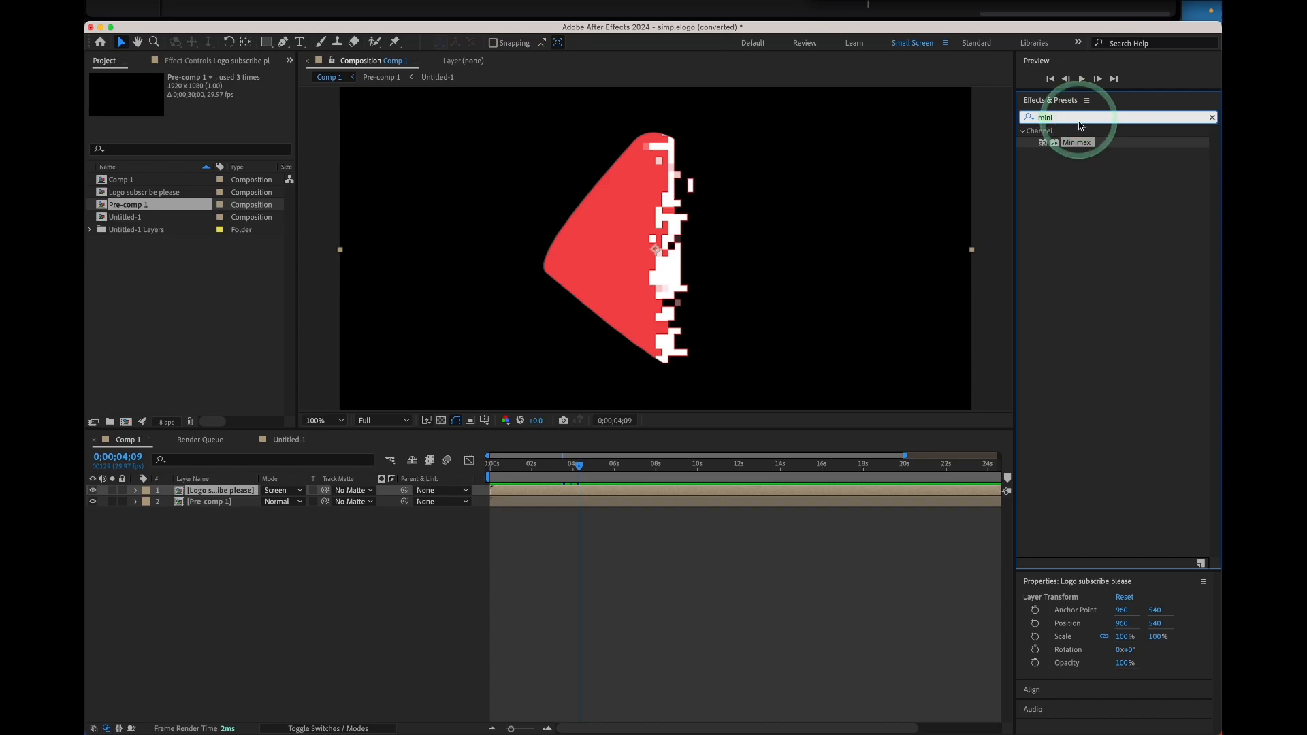
type("cc")
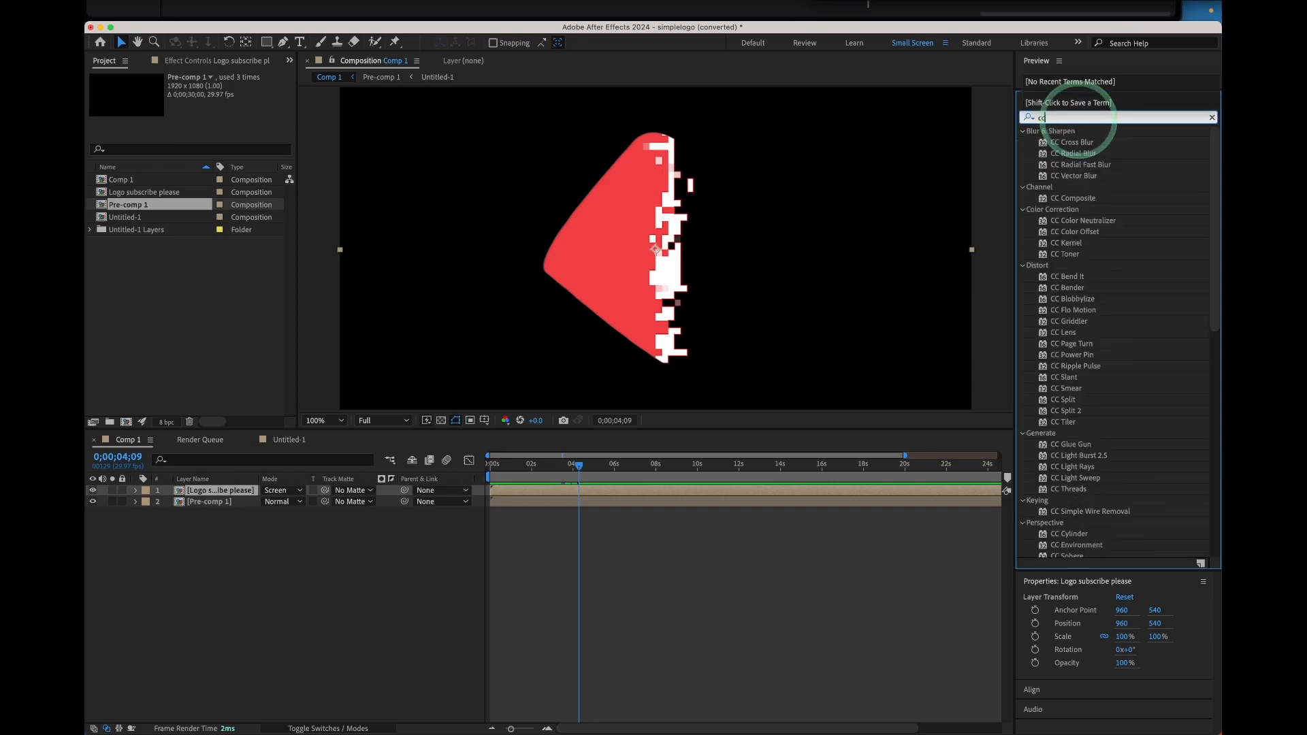
type(" gl")
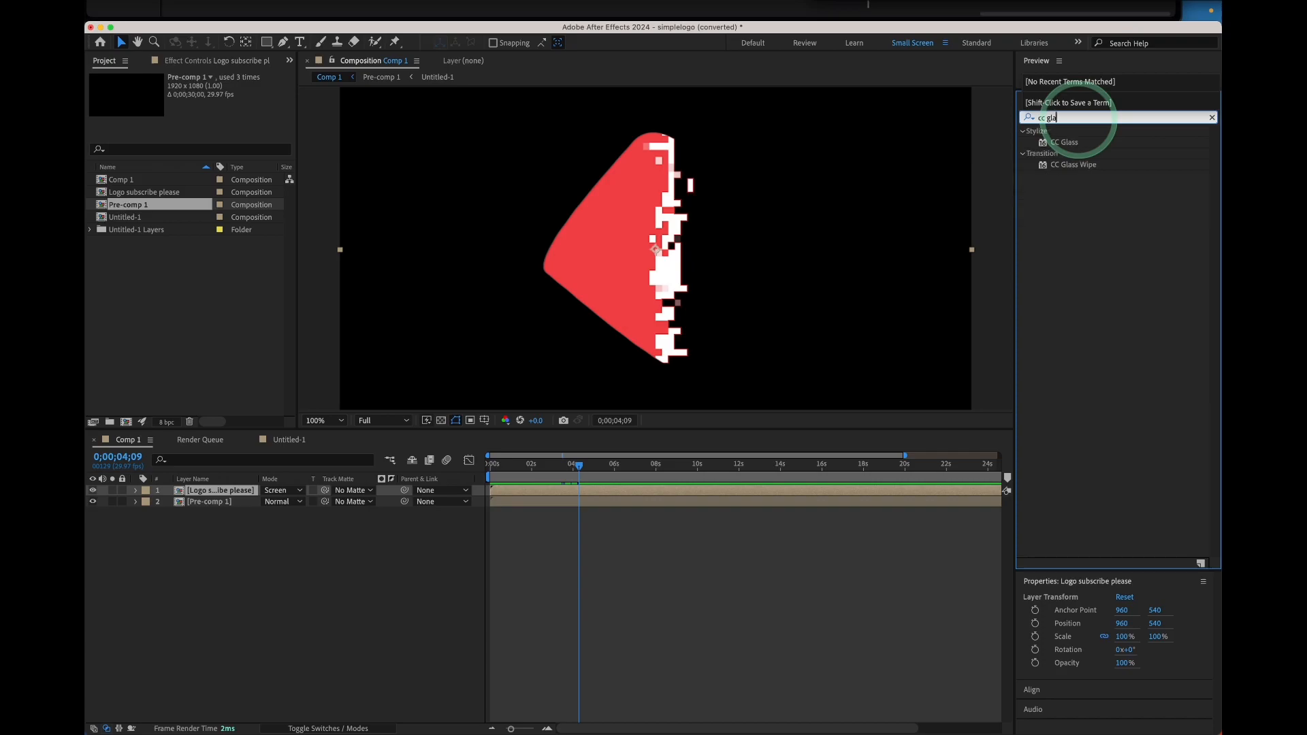
type("a")
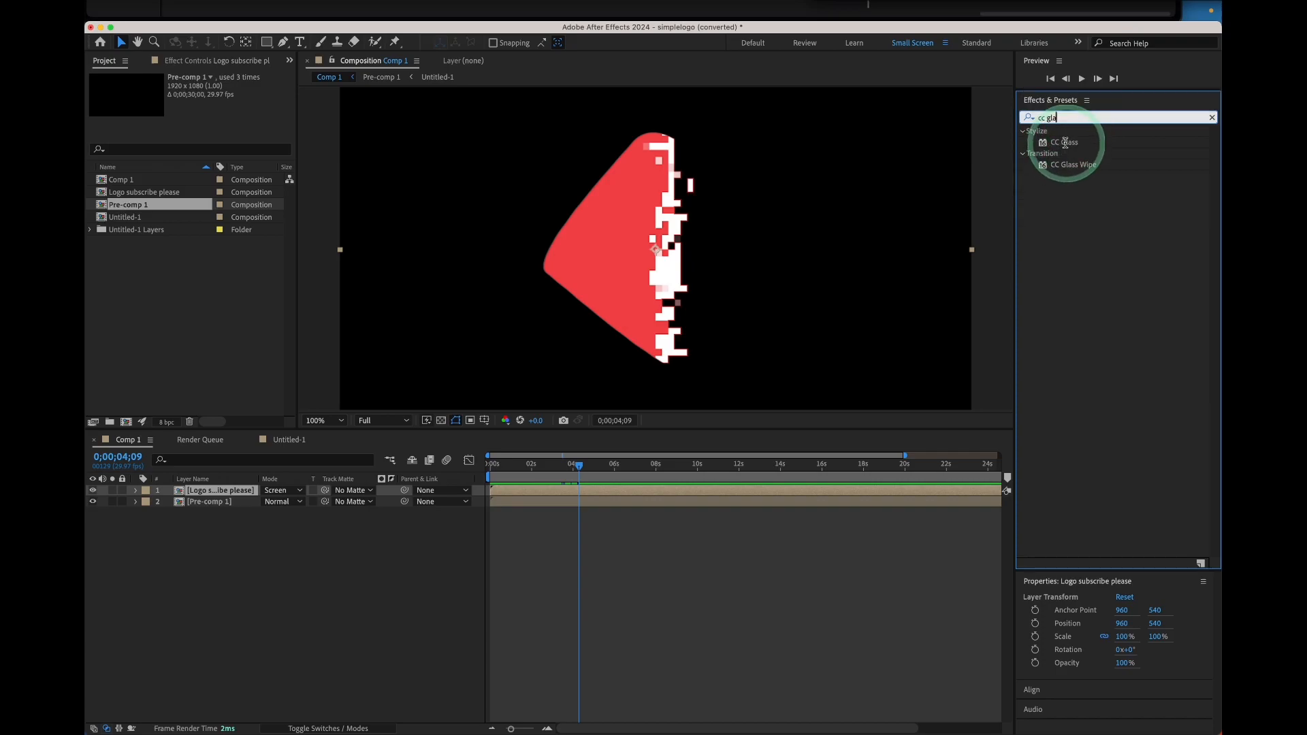
mouse_move(1071, 140)
left_mouse_down()
mouse_move(995, 145)
mouse_move(612, 327)
mouse_move(206, 494)
left_mouse_up()
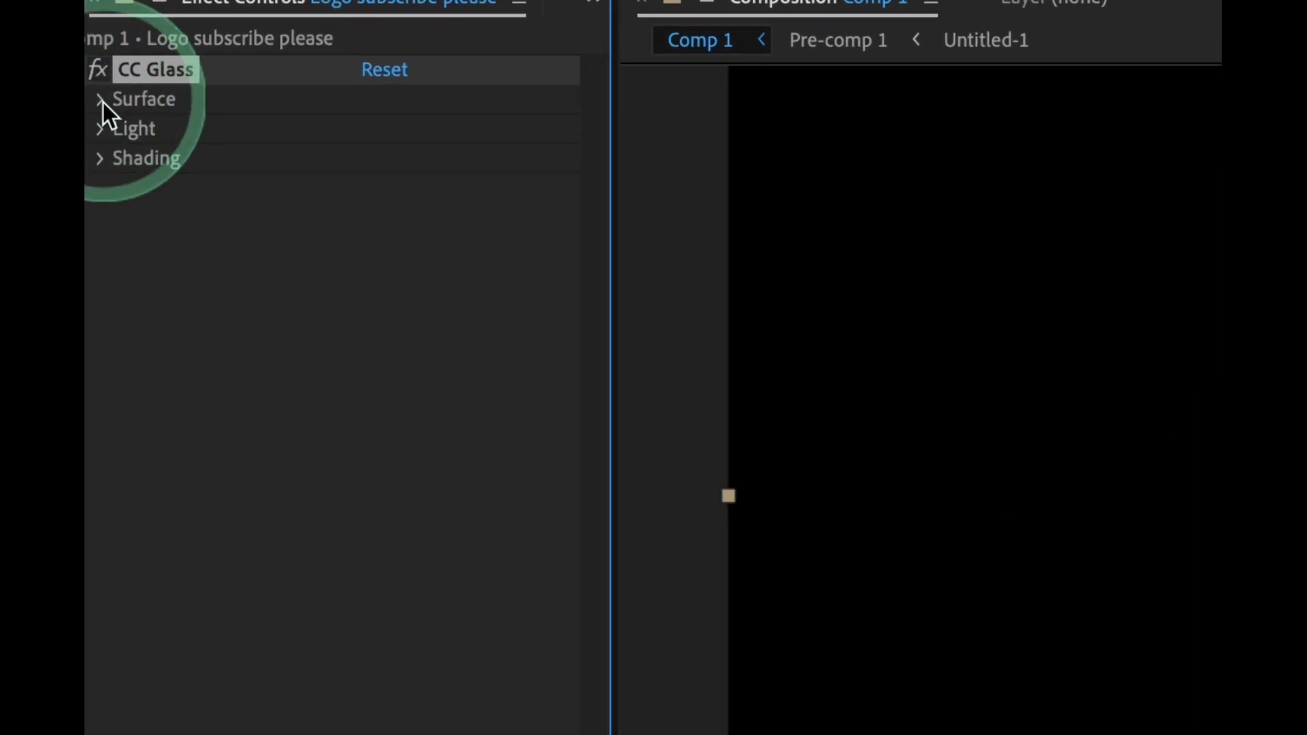
Set CC Glass Surface property to Alpha and lower Softness to about 13.2
left_click(103, 101)
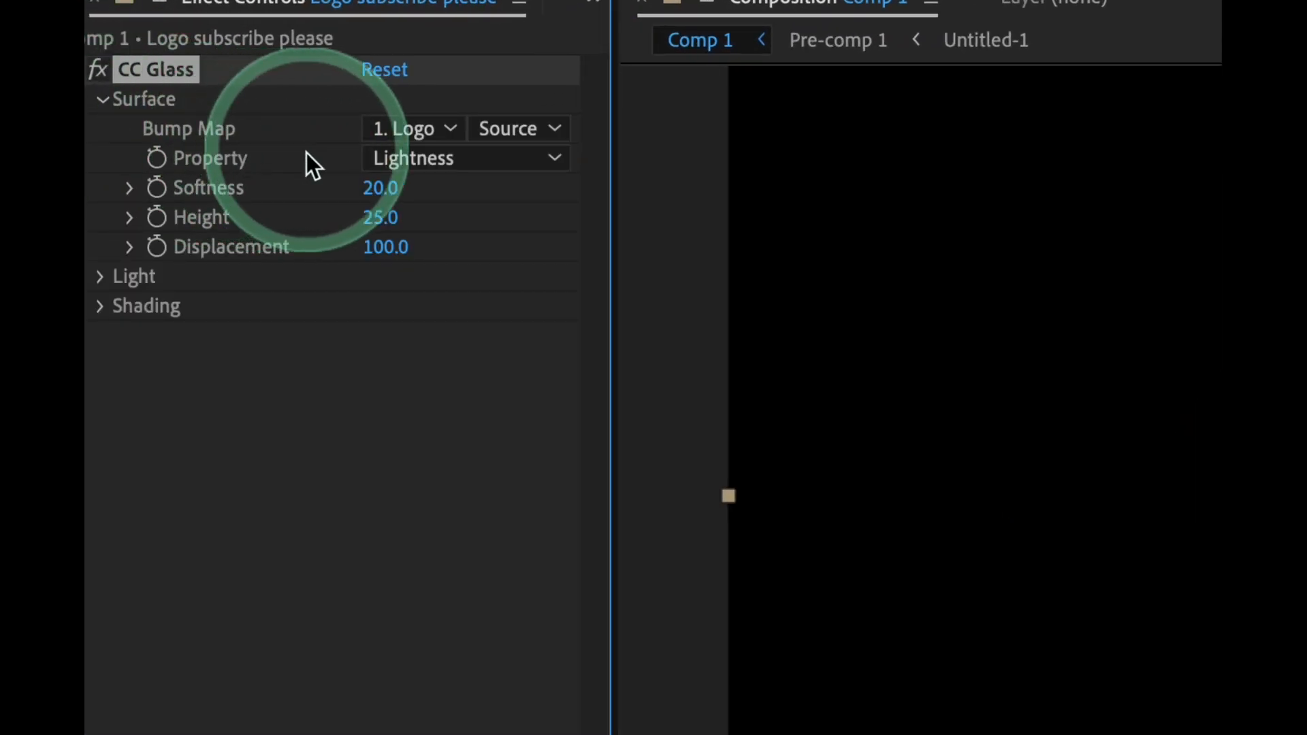
left_click(399, 167)
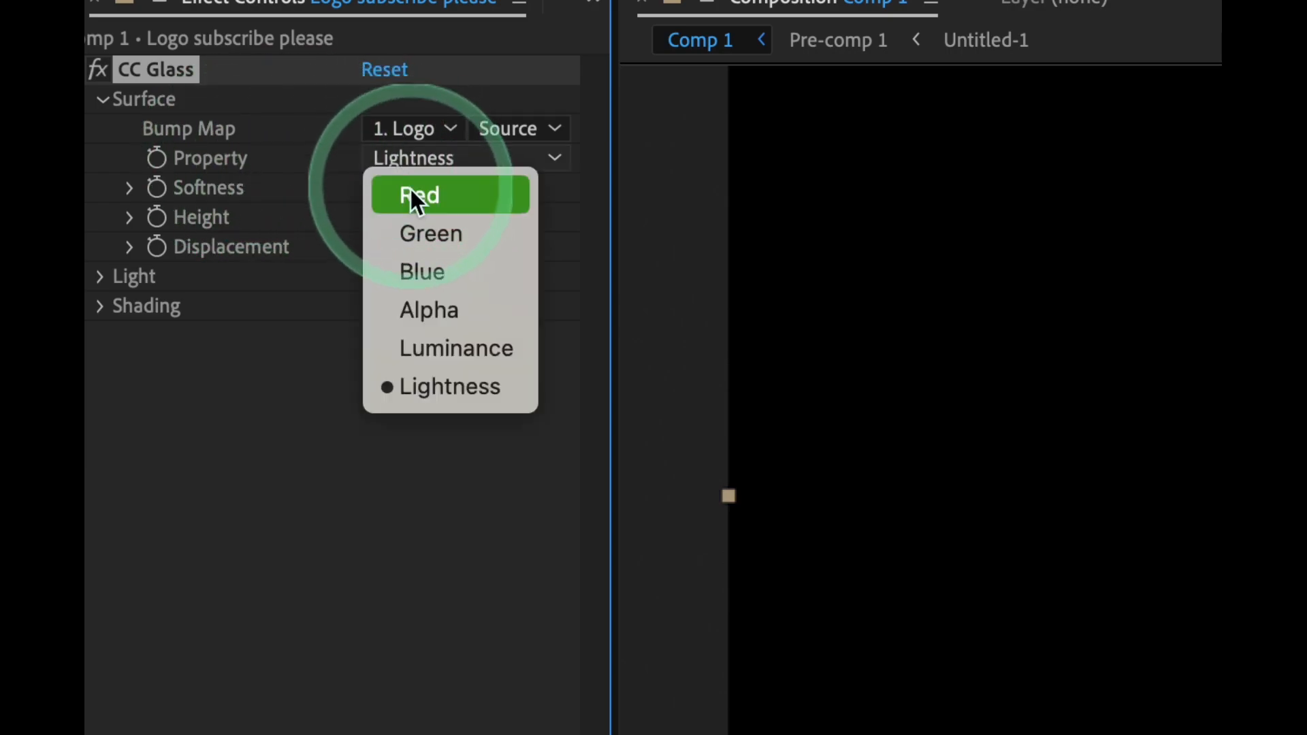
left_click(428, 303)
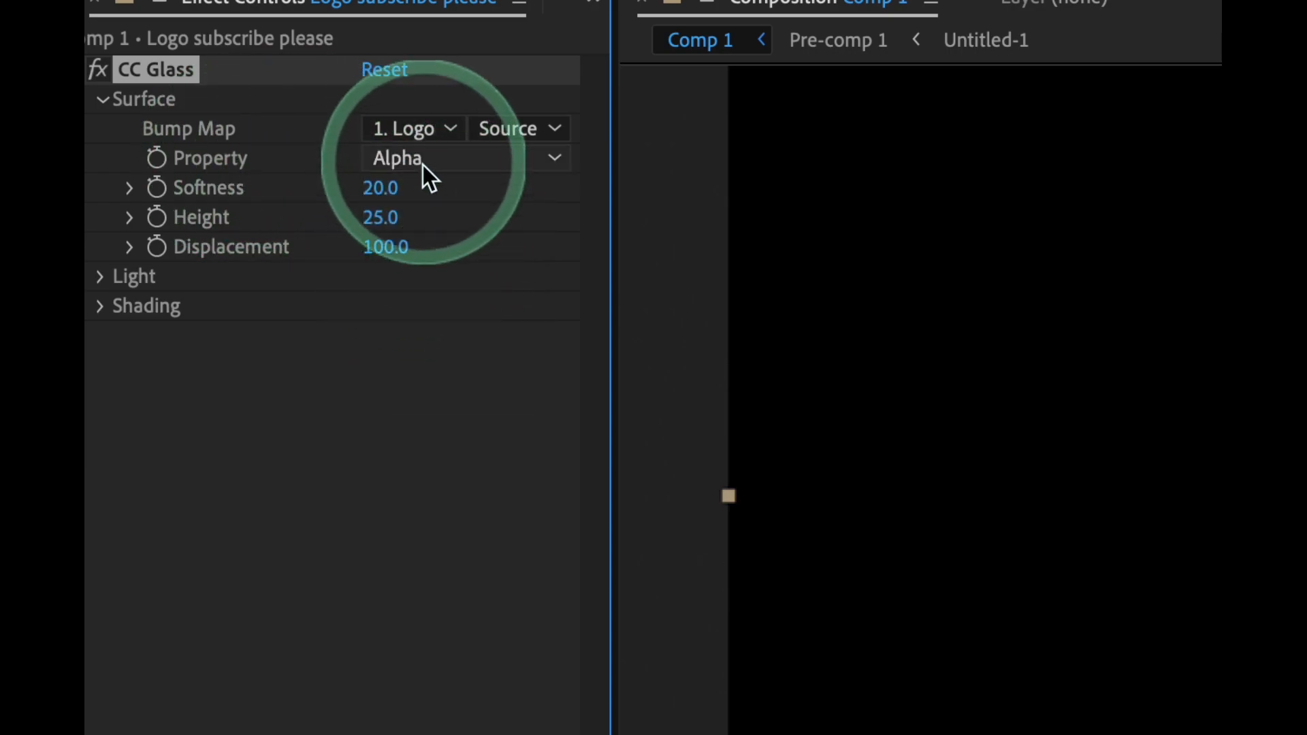
left_click_drag(372, 190, 257, 190)
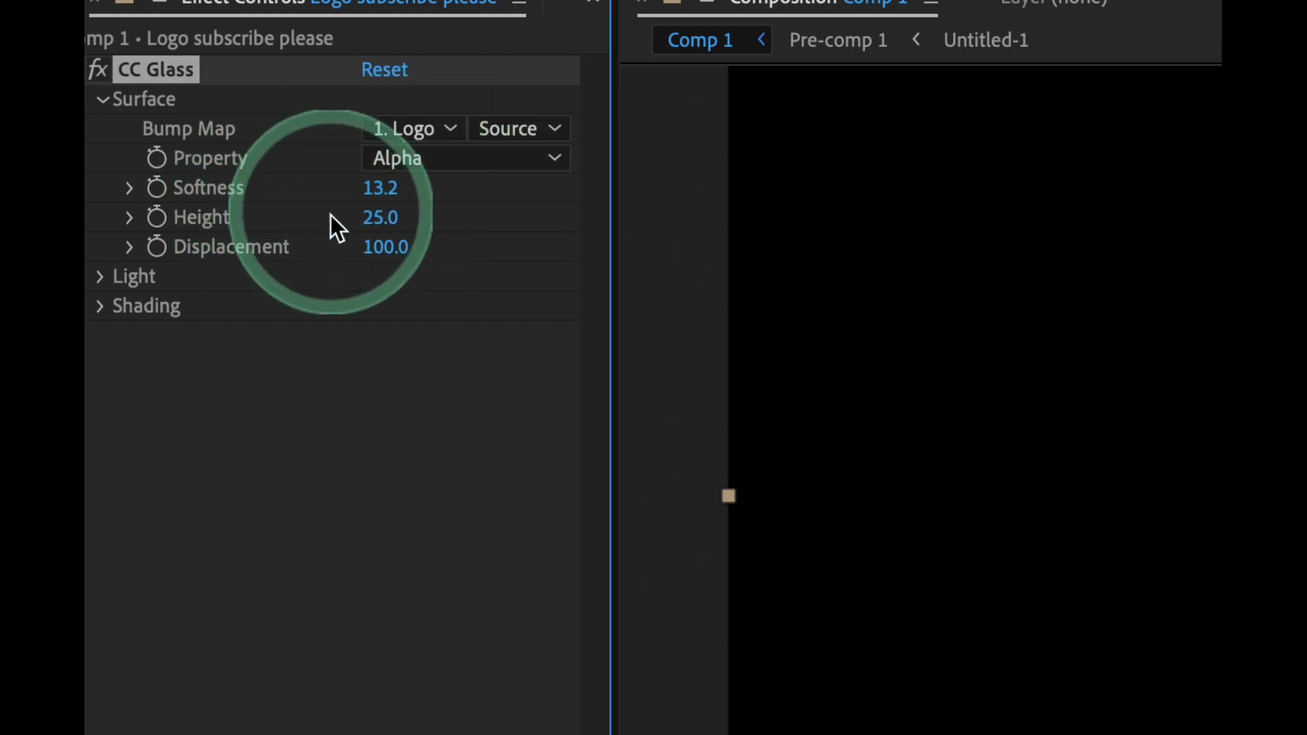
Set the CC Glass Height to -56 and Displacement to 210
left_click(373, 218)
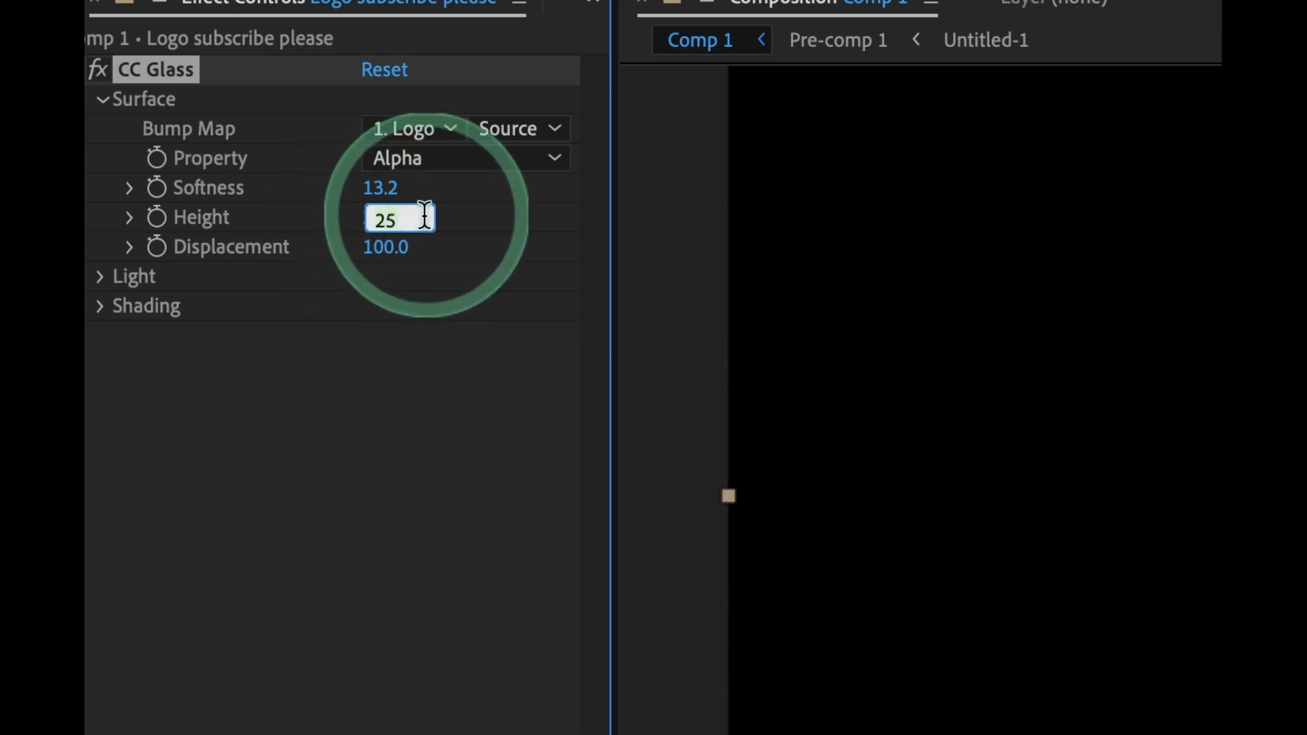
type("-56")
left_click(395, 247)
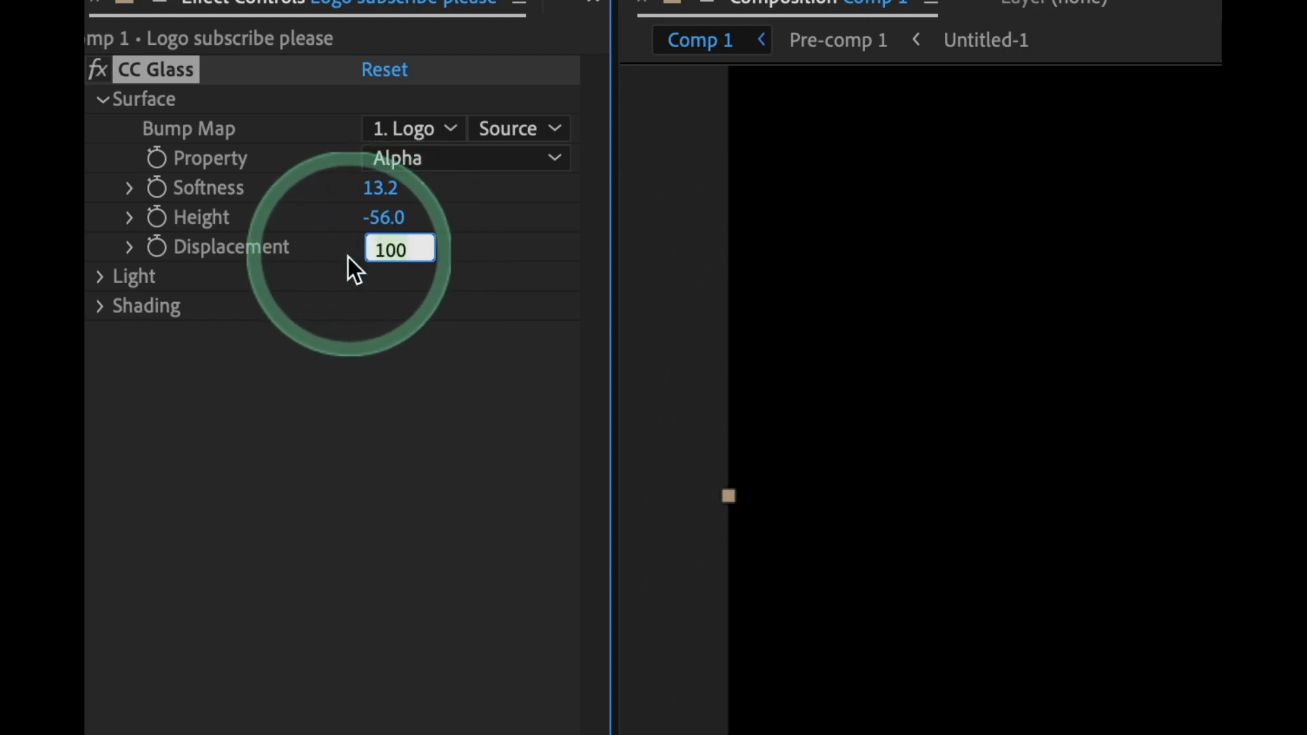
type("2")
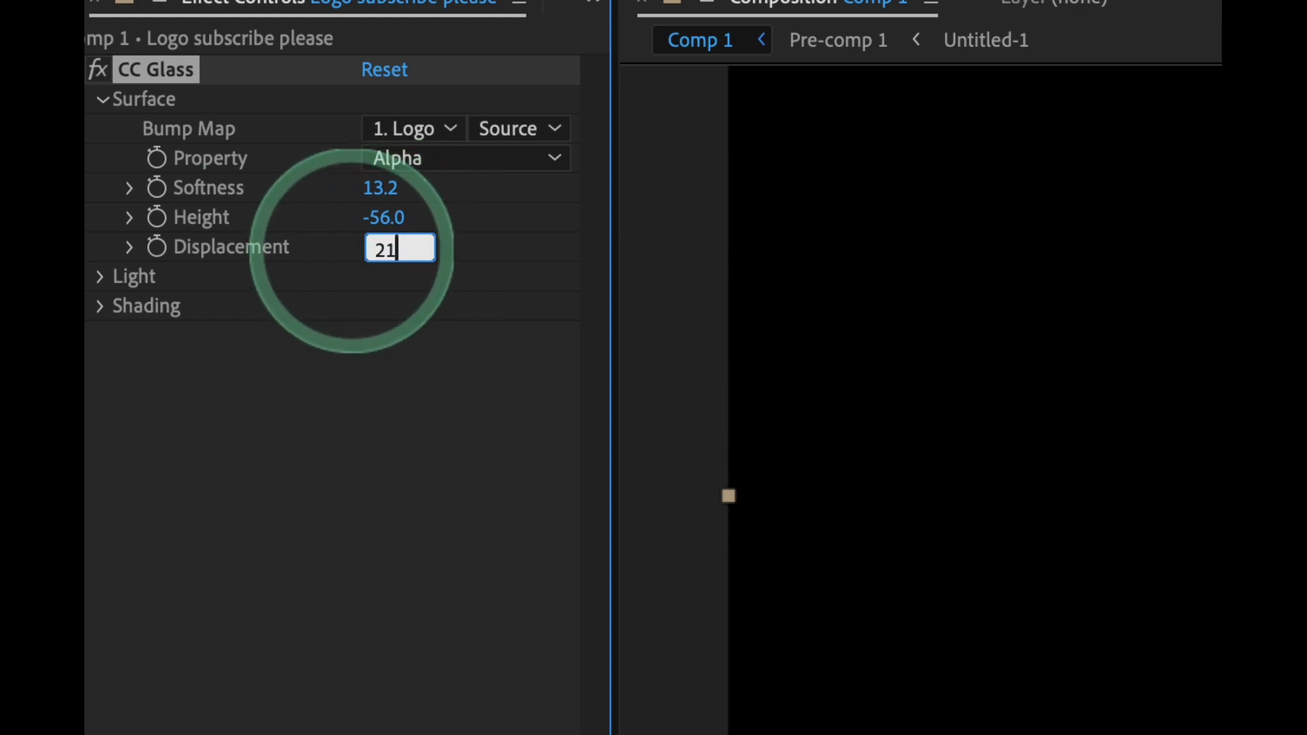
left_click(424, 353)
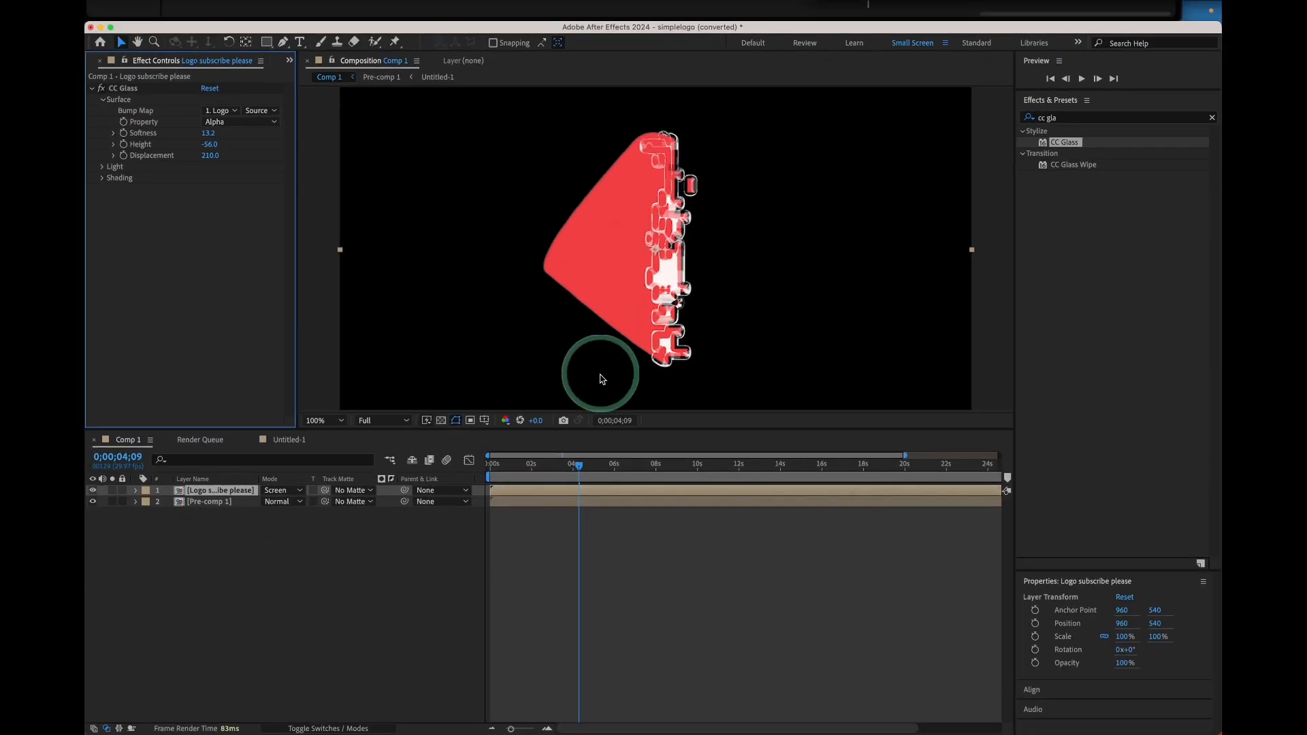
Scrub the timeline and fine-tune the CC Glass Displacement to about 218 and Softness
mouse_move(584, 467)
left_mouse_down()
mouse_move(604, 476)
mouse_move(576, 478)
left_mouse_up()
left_click(227, 179)
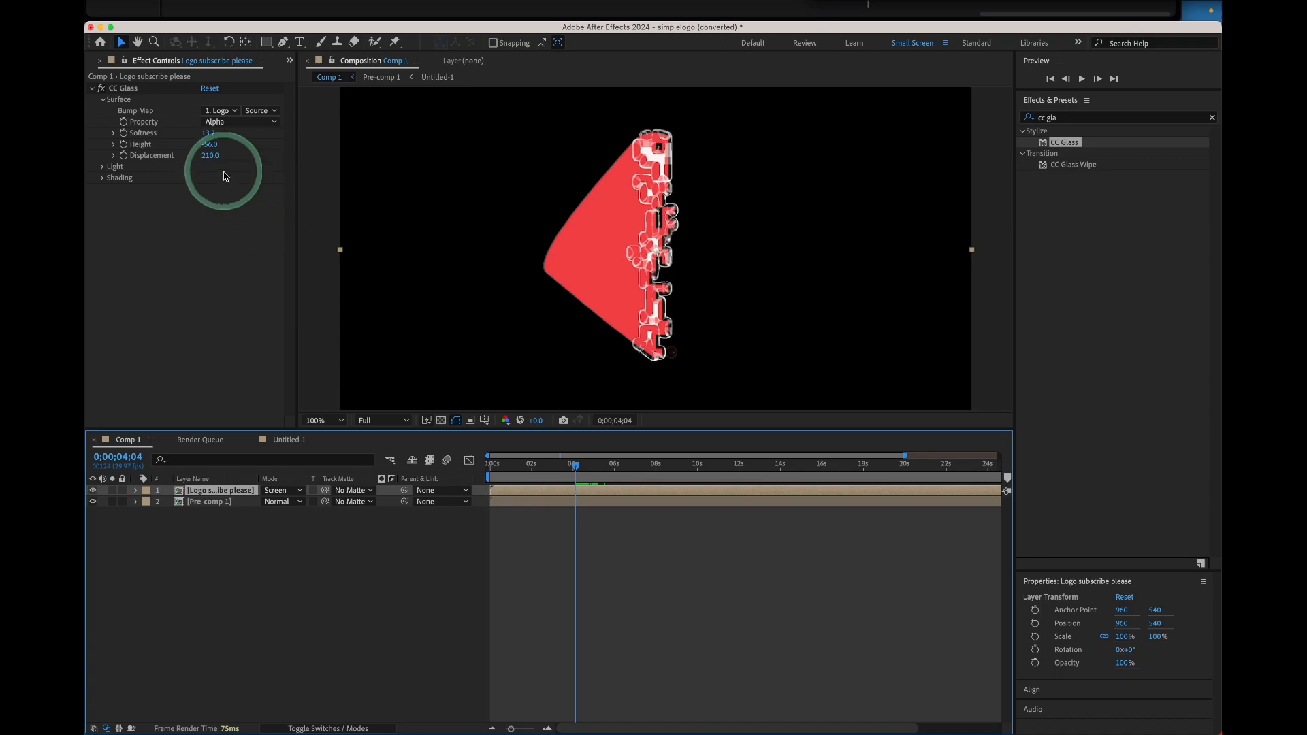
mouse_move(213, 156)
left_mouse_down()
mouse_move(167, 157)
mouse_move(233, 161)
mouse_move(146, 152)
mouse_move(234, 146)
mouse_move(175, 146)
mouse_move(210, 147)
mouse_move(198, 151)
left_mouse_up()
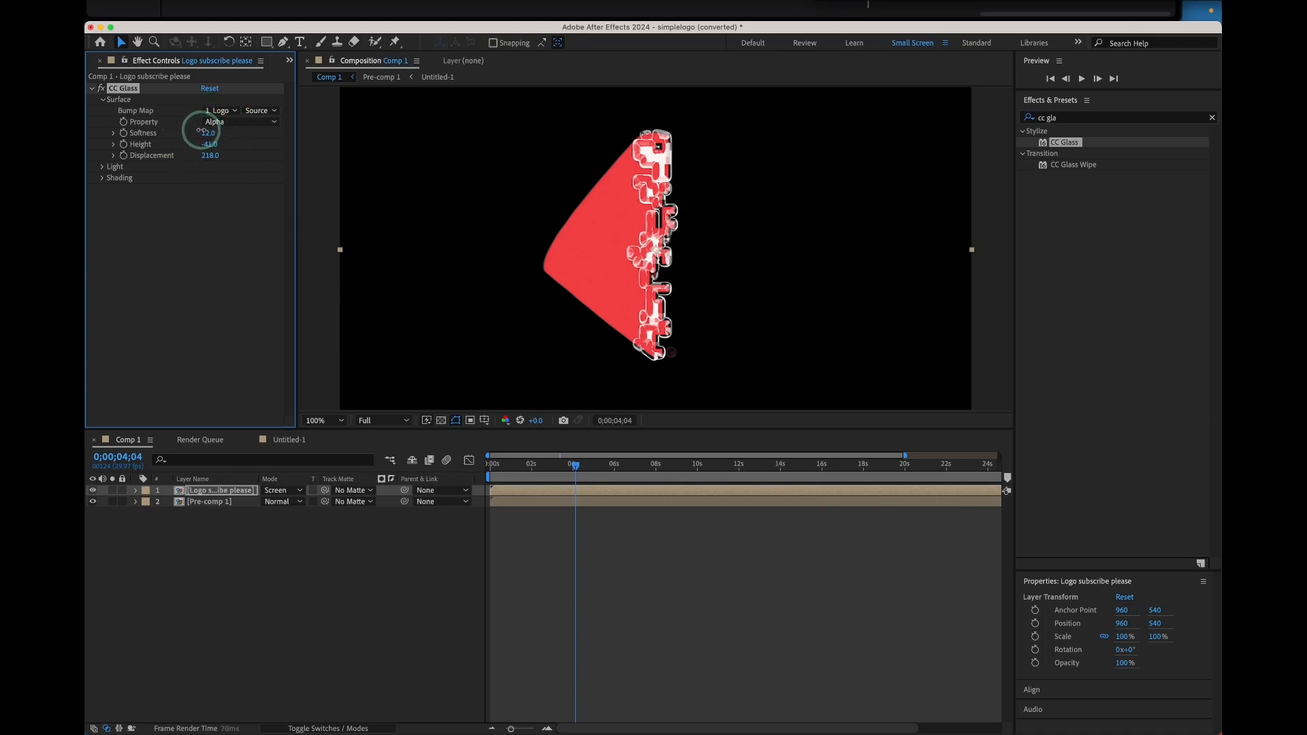
mouse_move(211, 129)
left_mouse_down()
mouse_move(159, 129)
mouse_move(339, 134)
mouse_move(173, 134)
mouse_move(254, 134)
mouse_move(187, 128)
mouse_move(248, 137)
mouse_move(211, 137)
mouse_move(233, 140)
left_mouse_up()
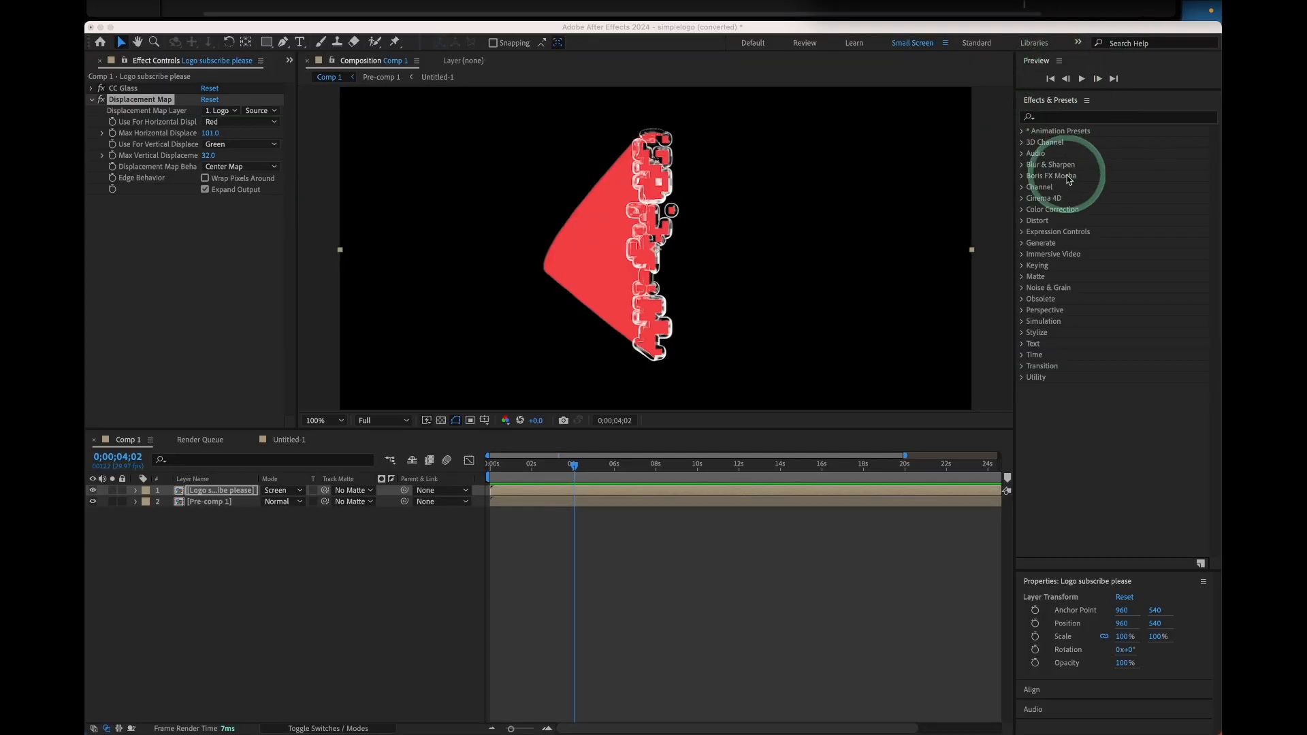
Search the effects for Colorama and apply it to the Logo subscribe please layer
left_click(1076, 117)
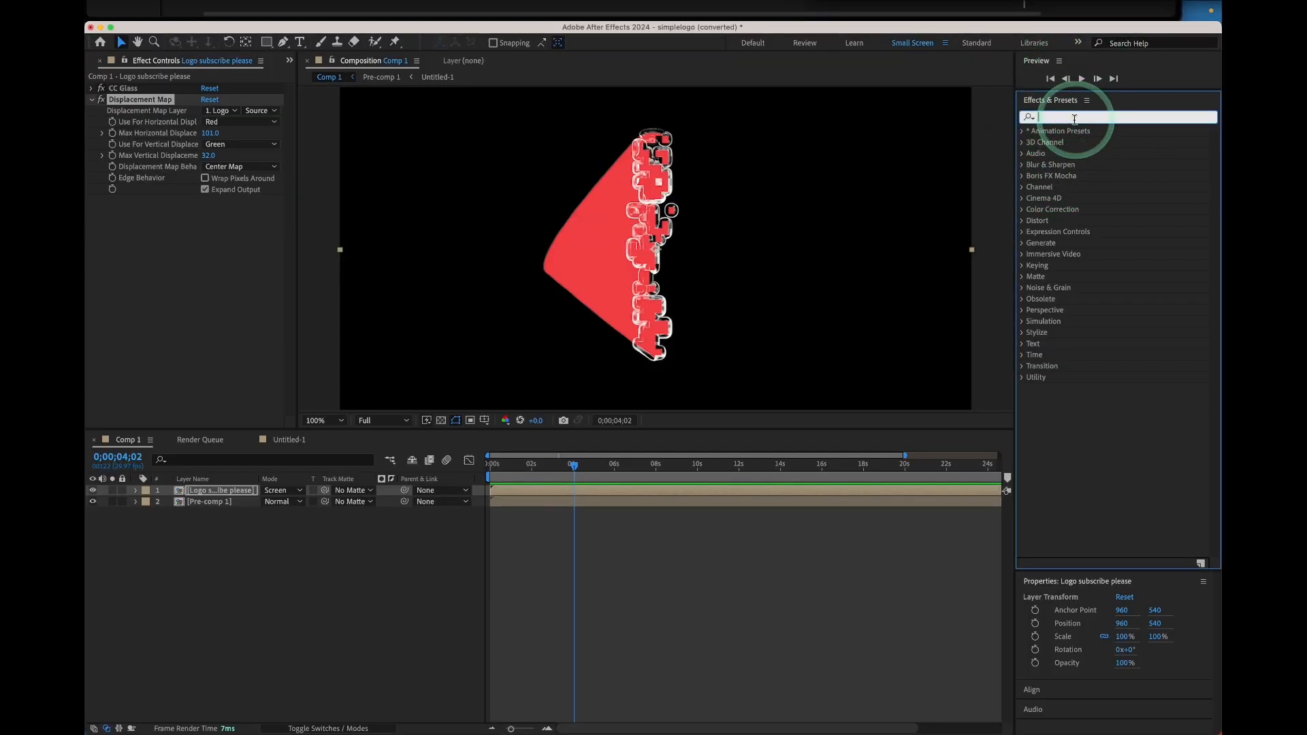
type("coor")
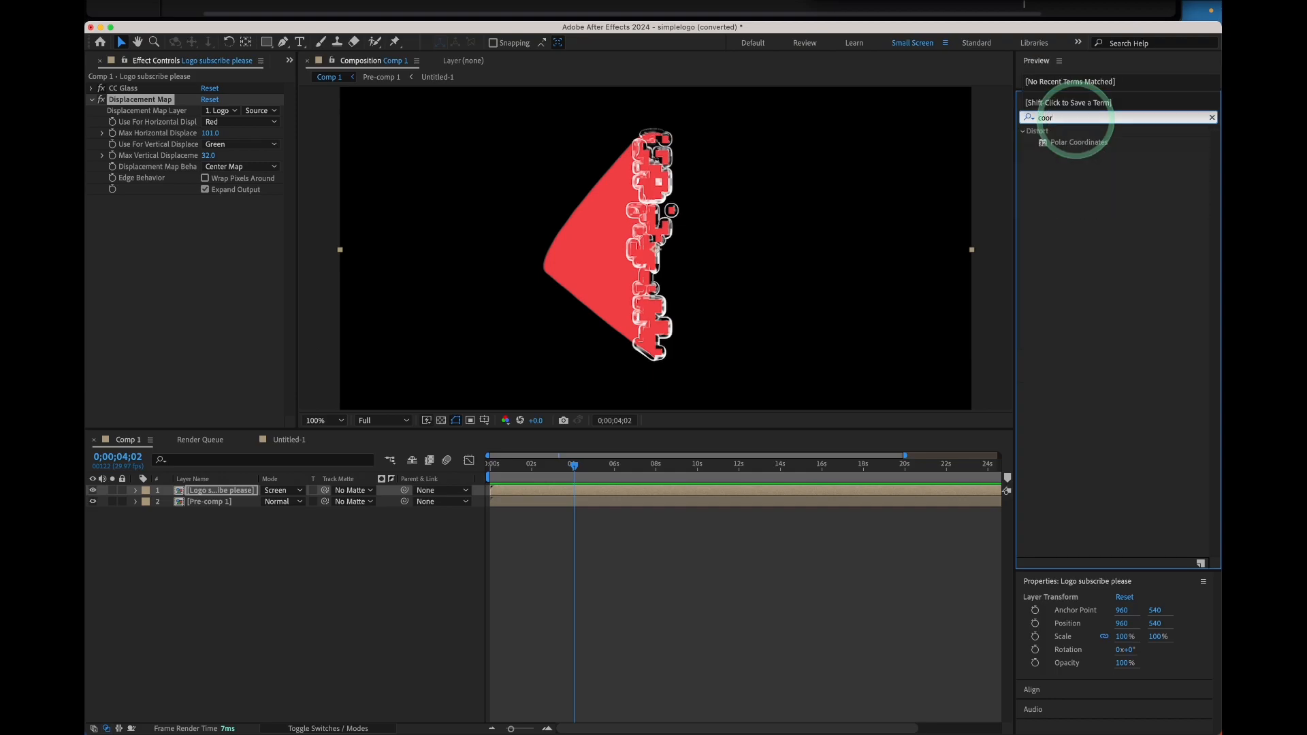
key("BackSpace")
key("BackSpace")
type("lor")
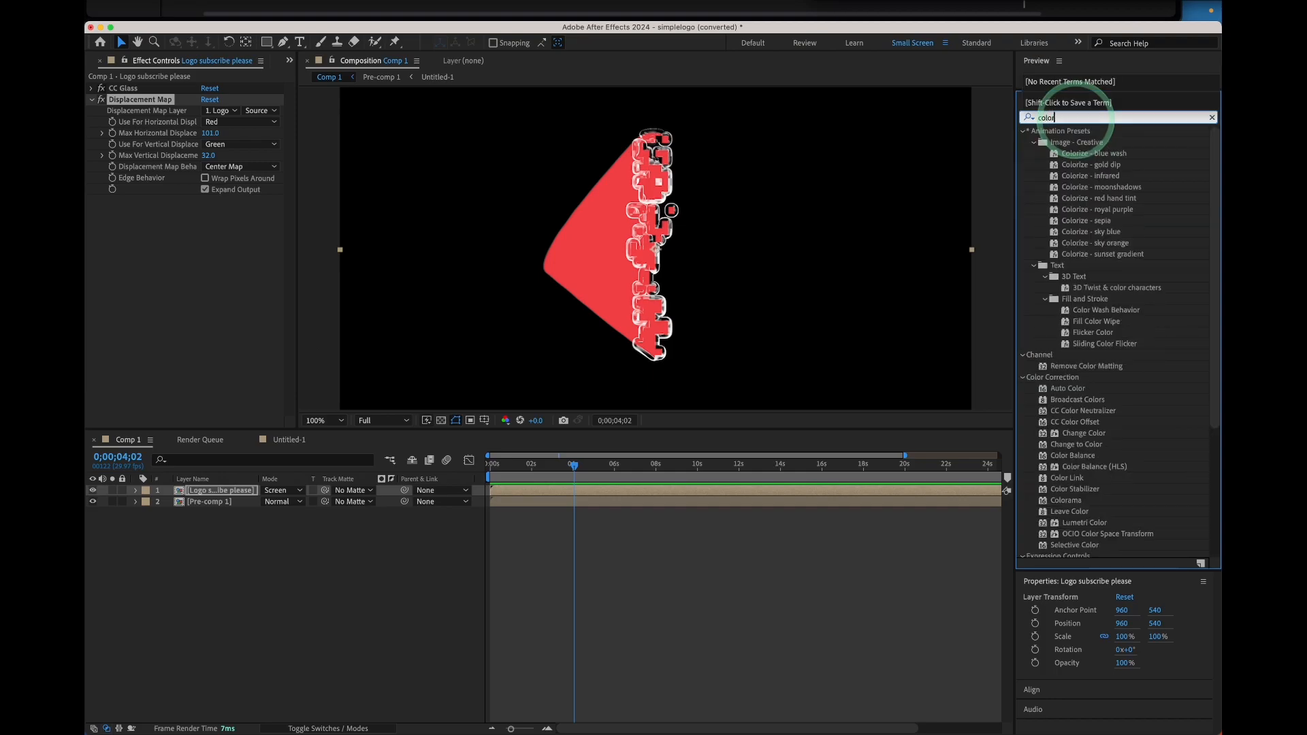
type("r")
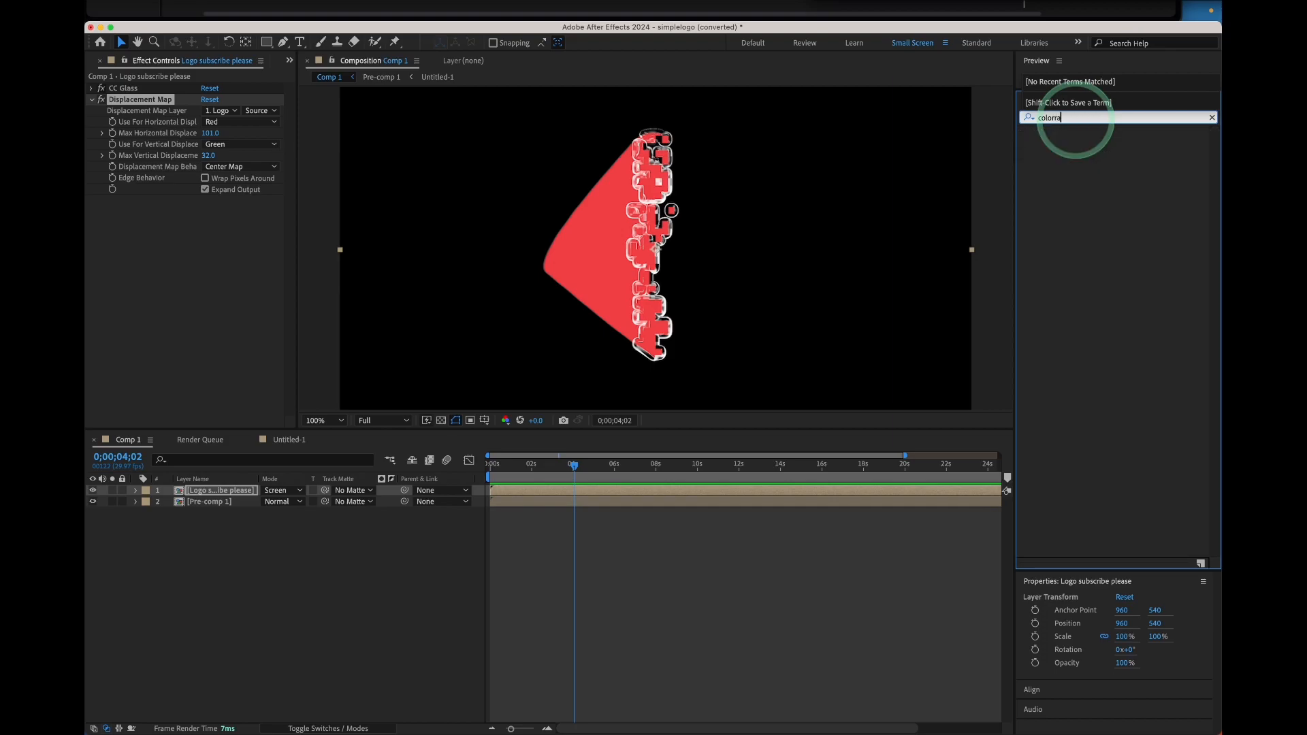
type("a")
key("BackSpace")
key("BackSpace")
key("BackSpace")
key("BackSpace")
key("BackSpace")
key("BackSpace")
key("BackSpace")
type("c")
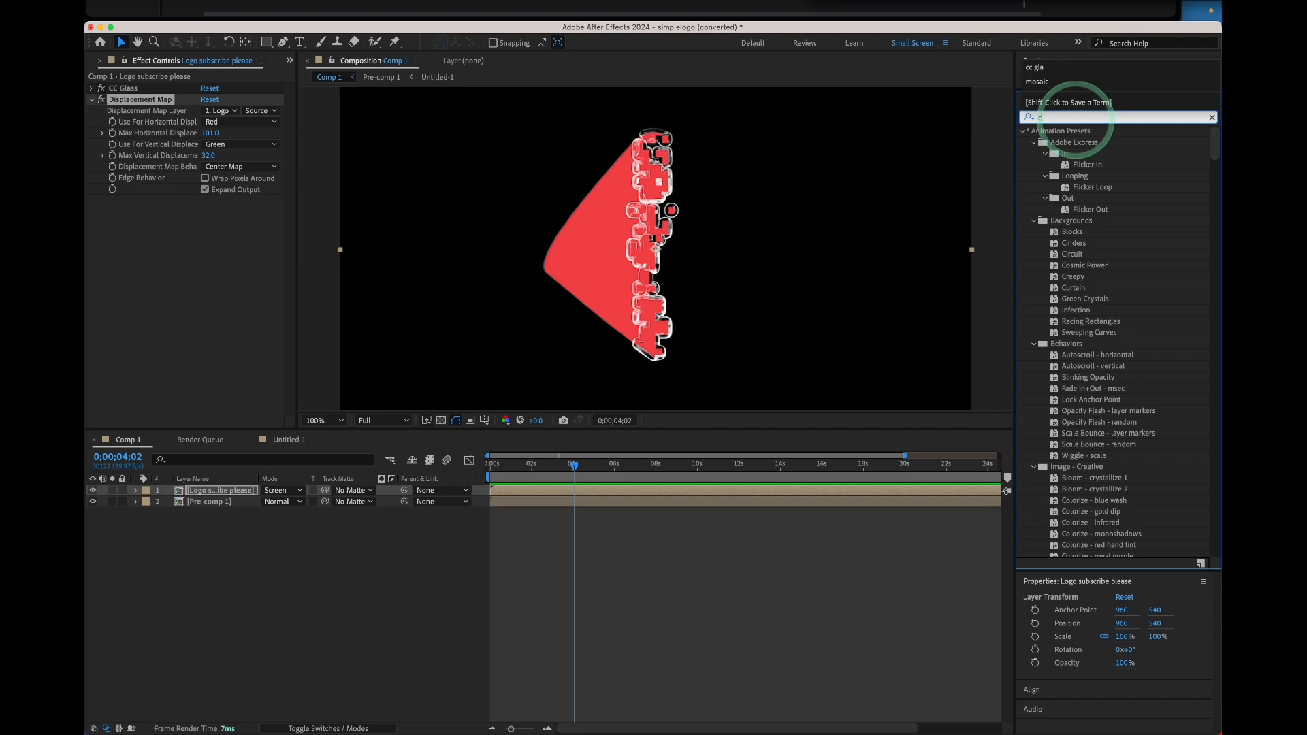
type("o")
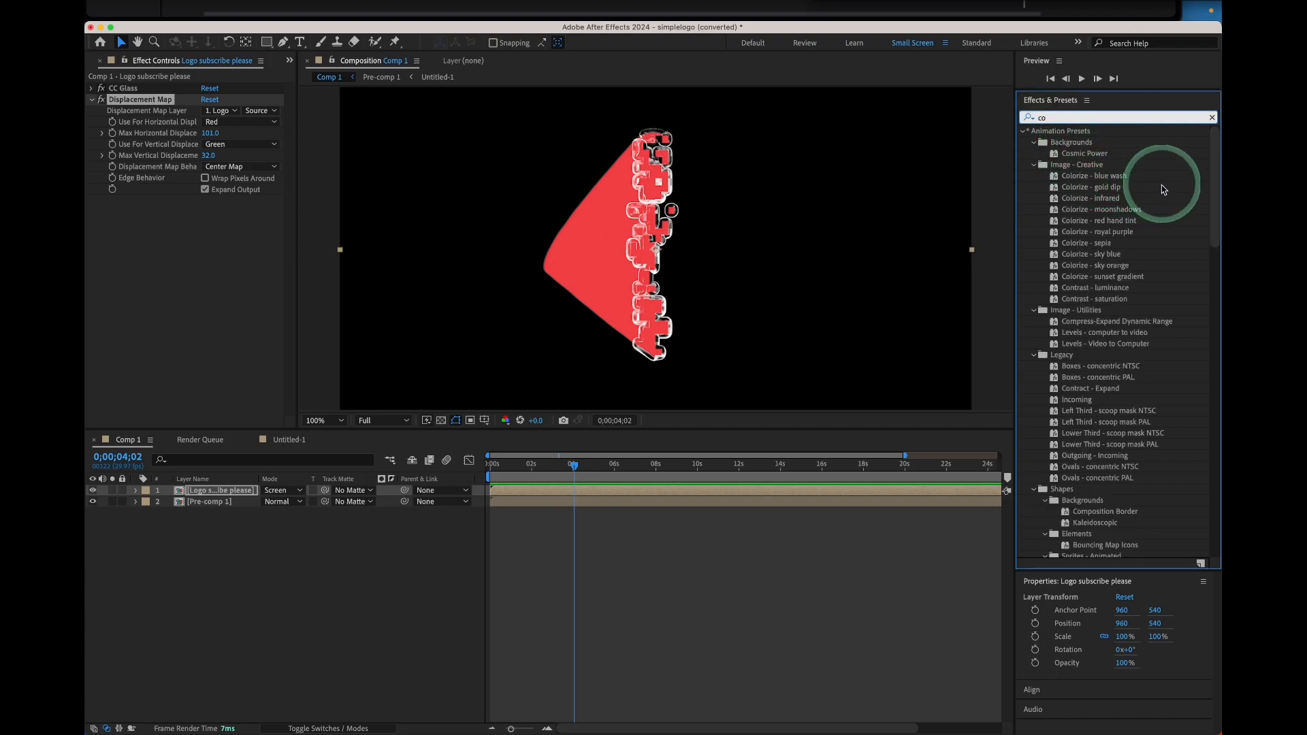
scroll(1117, 258, "down", 5)
scroll(1123, 252, "up", 5)
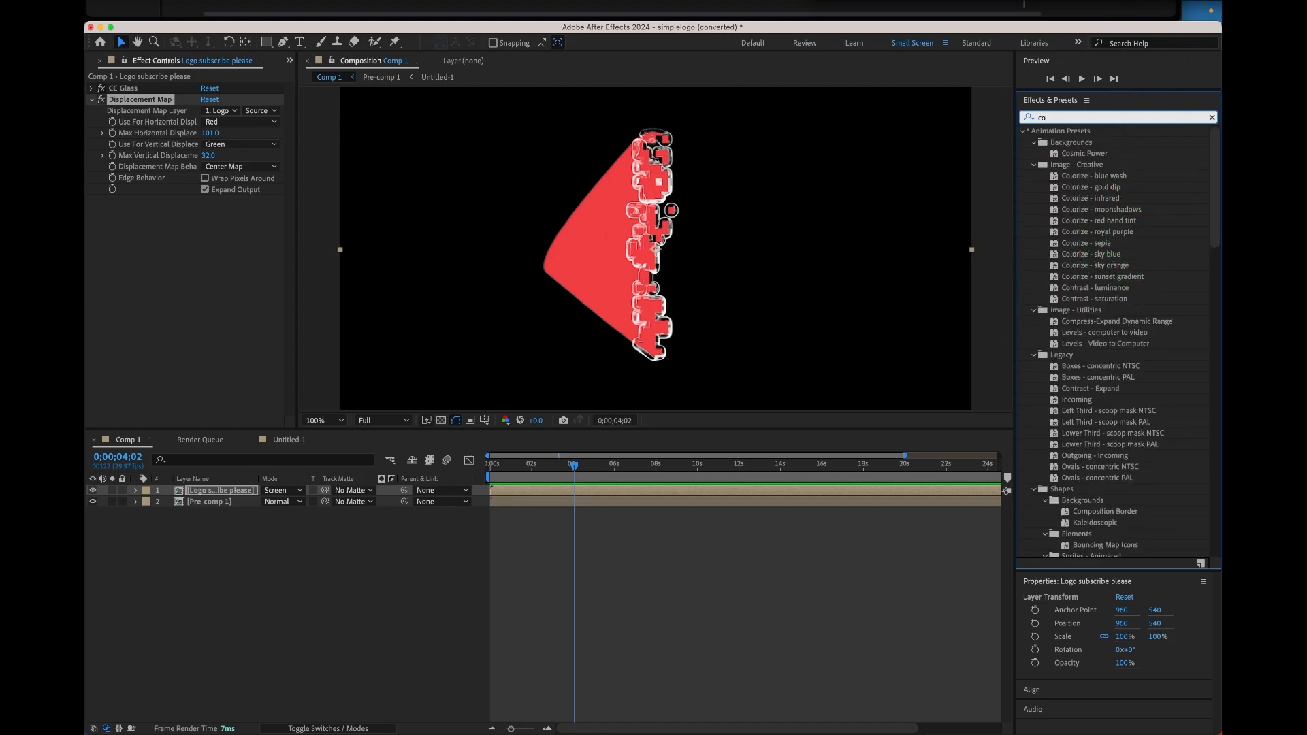
type("lorama")
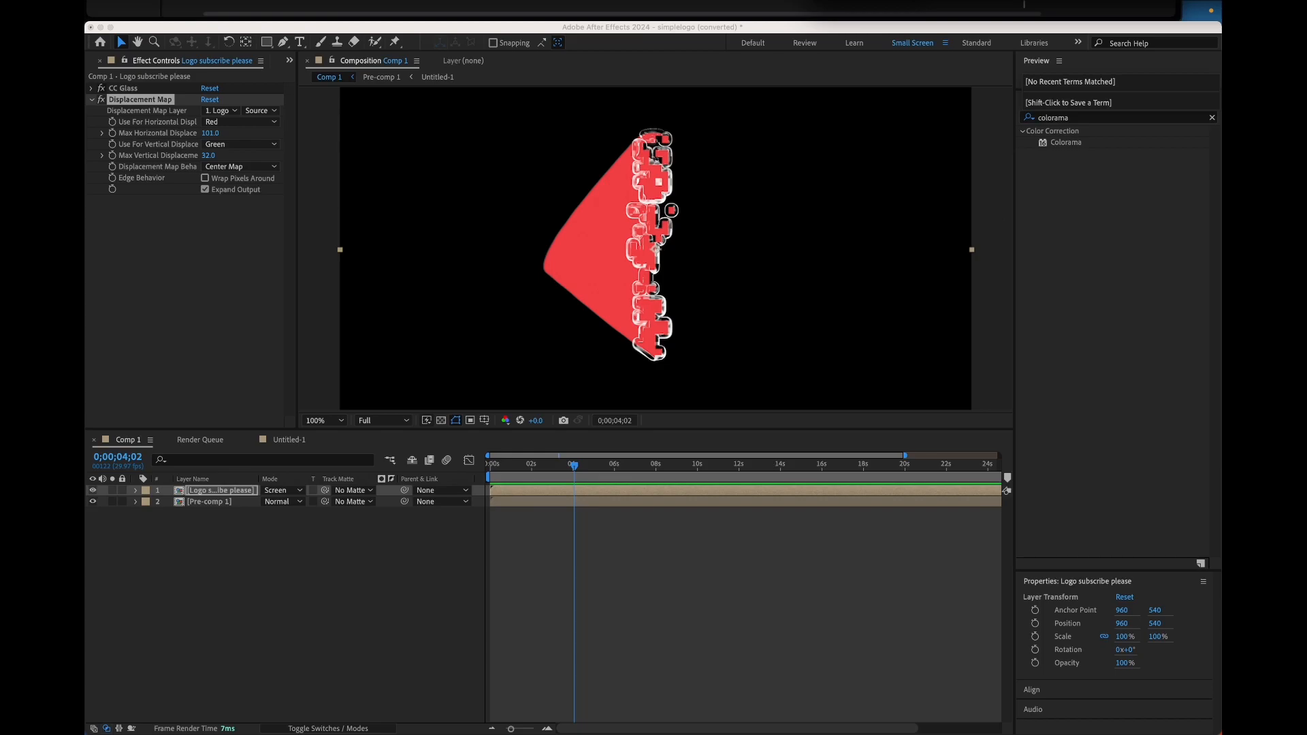
left_click(1064, 147)
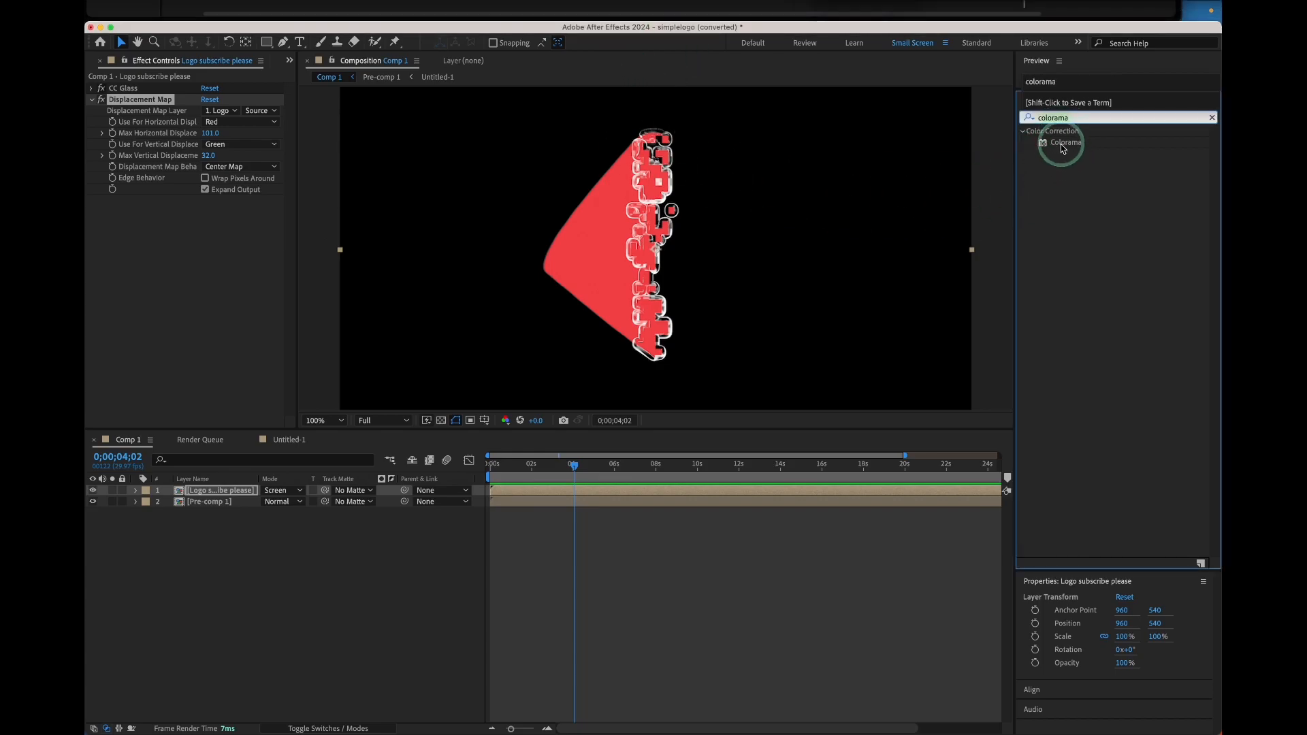
left_click_drag(1042, 162, 197, 493)
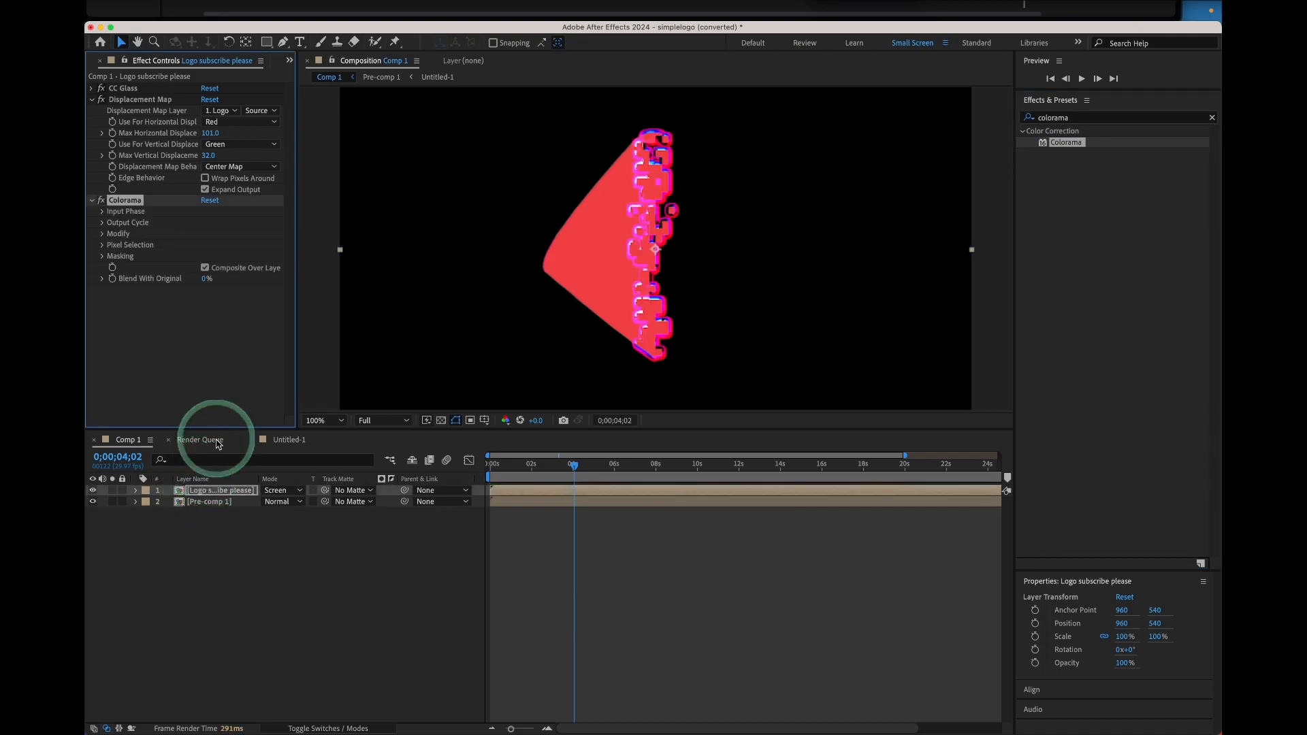
Collapse Displacement Map and set the Colorama Add Phase layer to 1. Logo
left_click(92, 100)
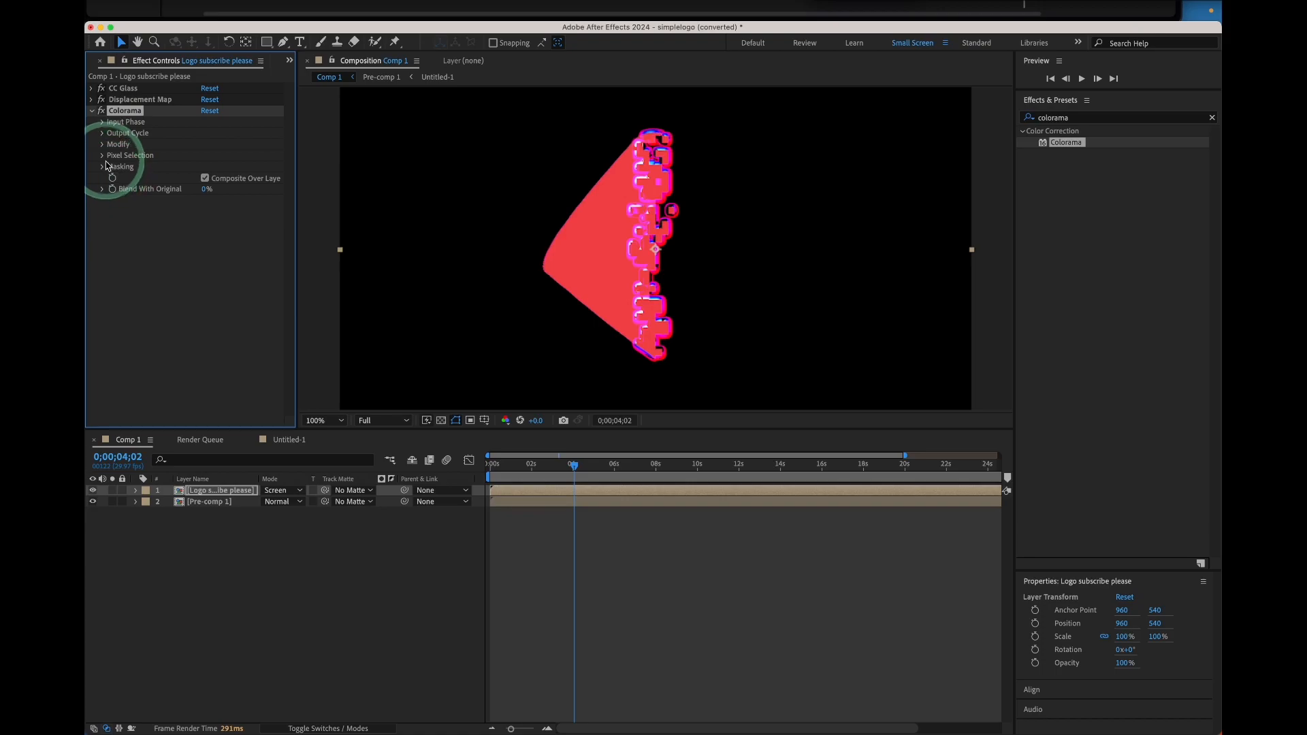
left_click(103, 123)
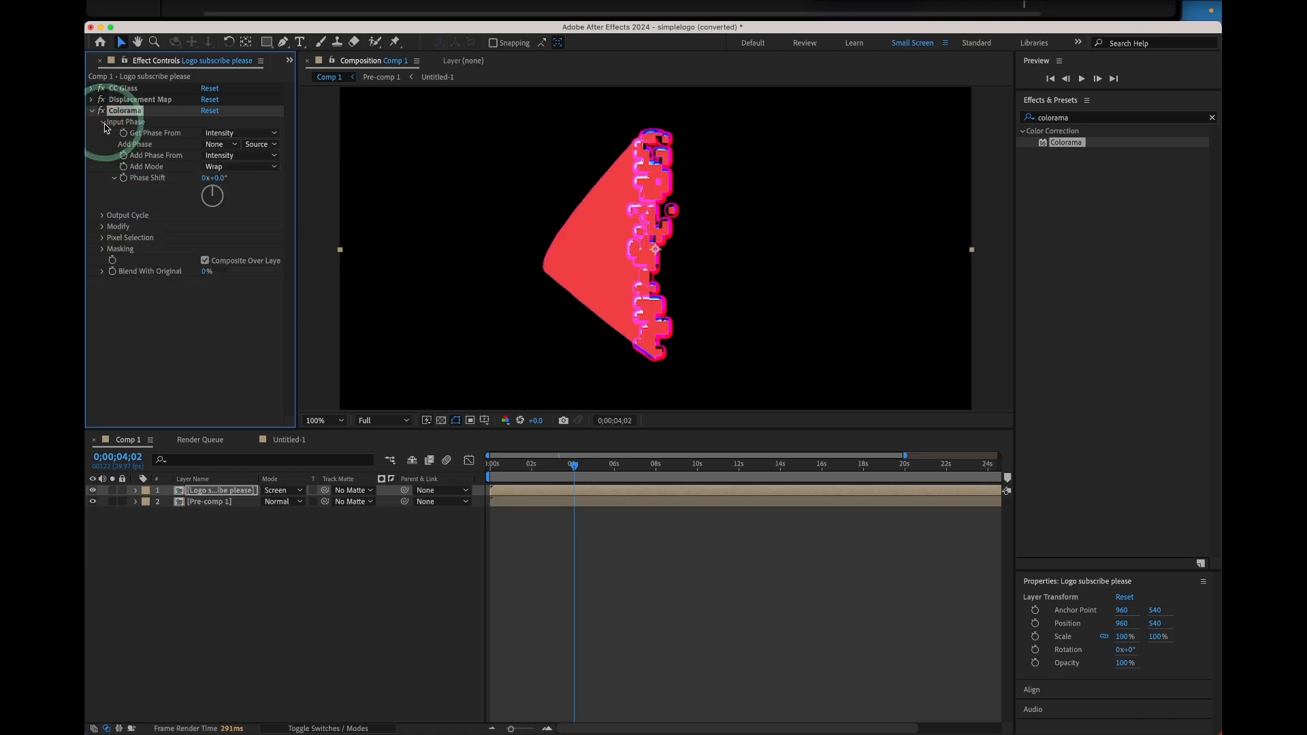
left_click(222, 147)
left_click(233, 180)
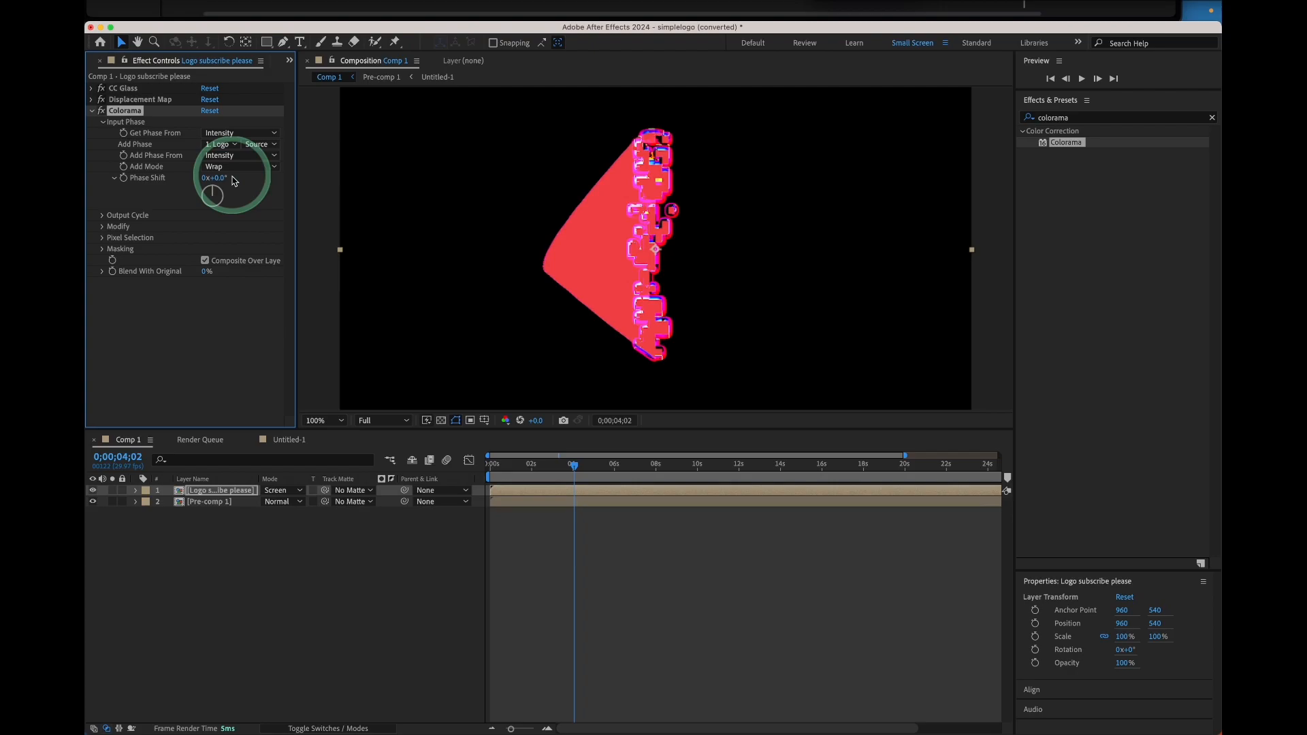
Expand Colorama's Modify options, scrub the timeline, and set Add Phase From to Red
left_click(104, 227)
left_click(205, 249)
mouse_move(574, 466)
left_mouse_down()
mouse_move(629, 467)
mouse_move(553, 466)
left_mouse_up()
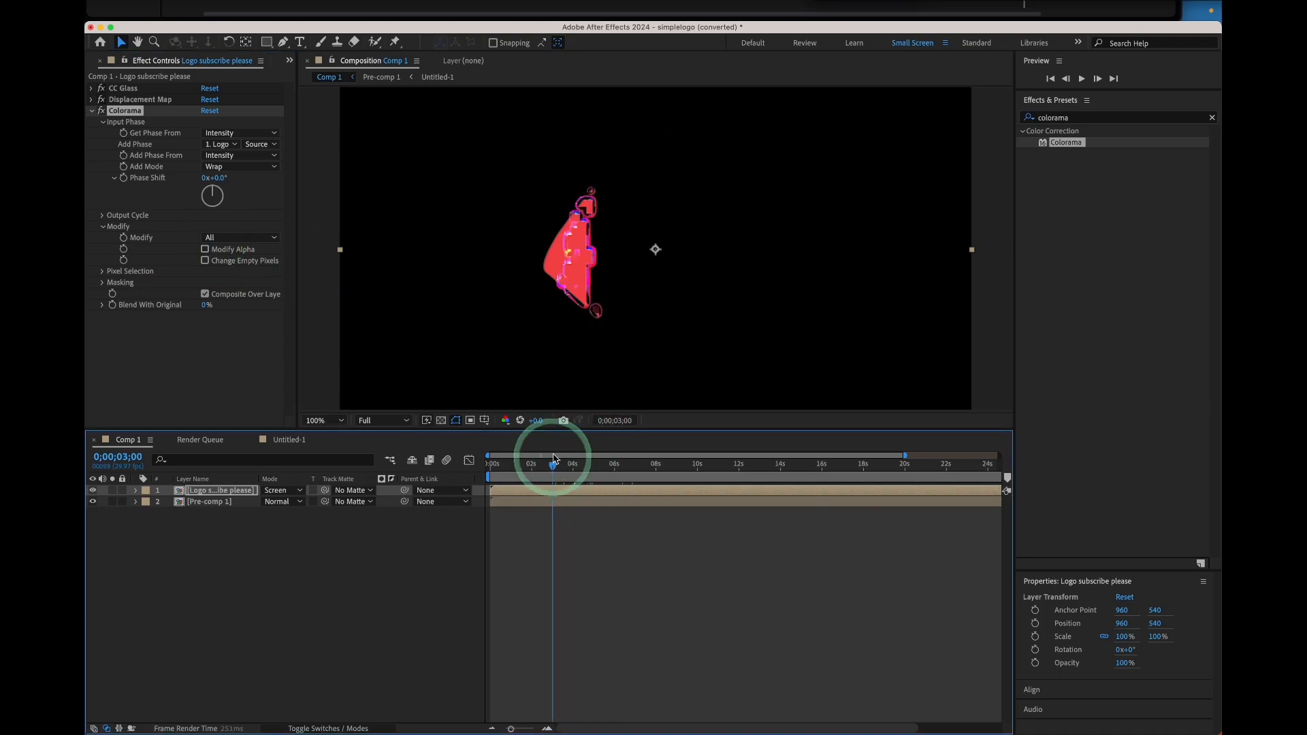
left_click(569, 390)
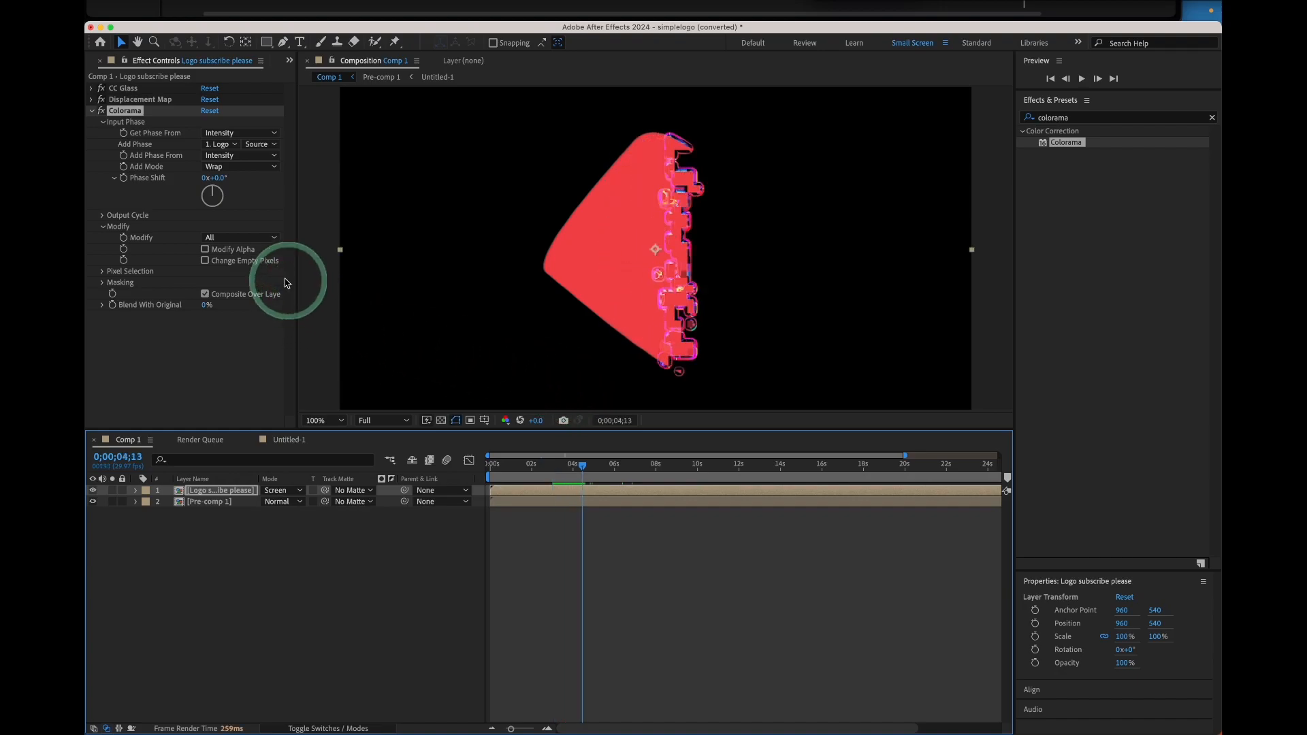
left_click(230, 157)
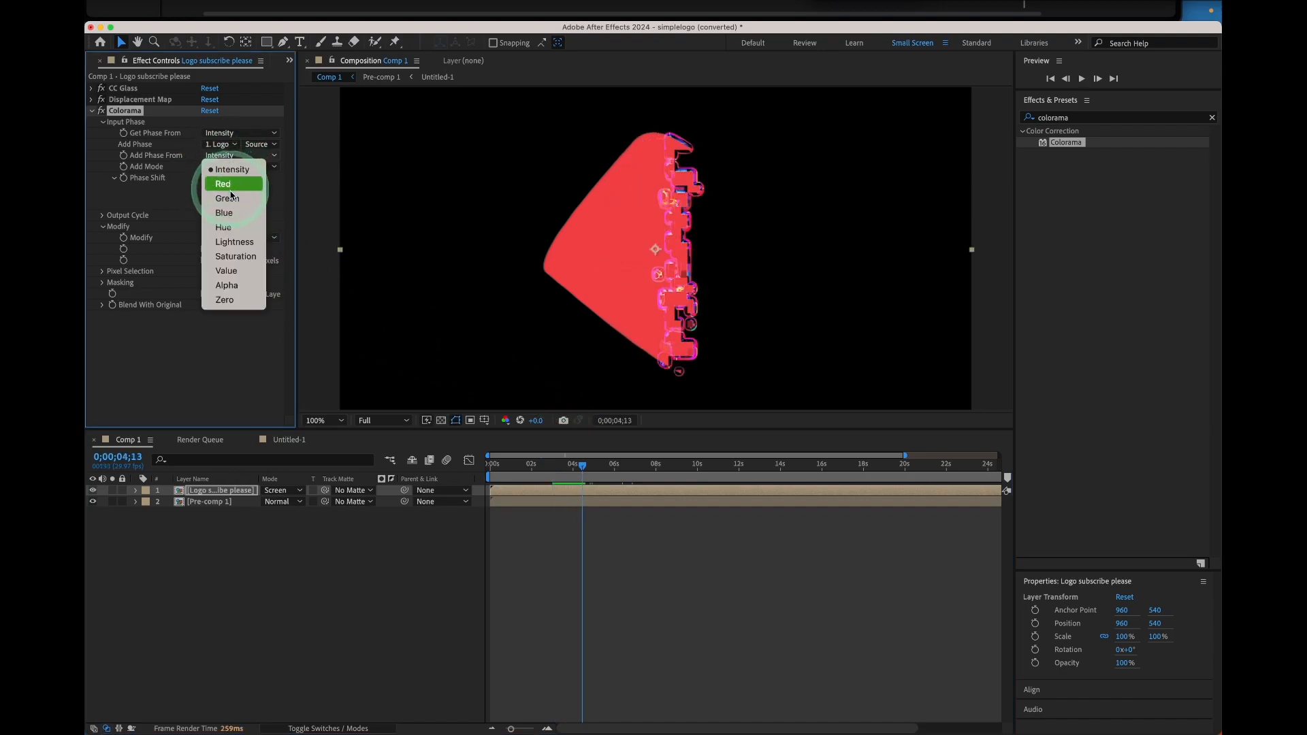
left_click(230, 178)
left_click(226, 156)
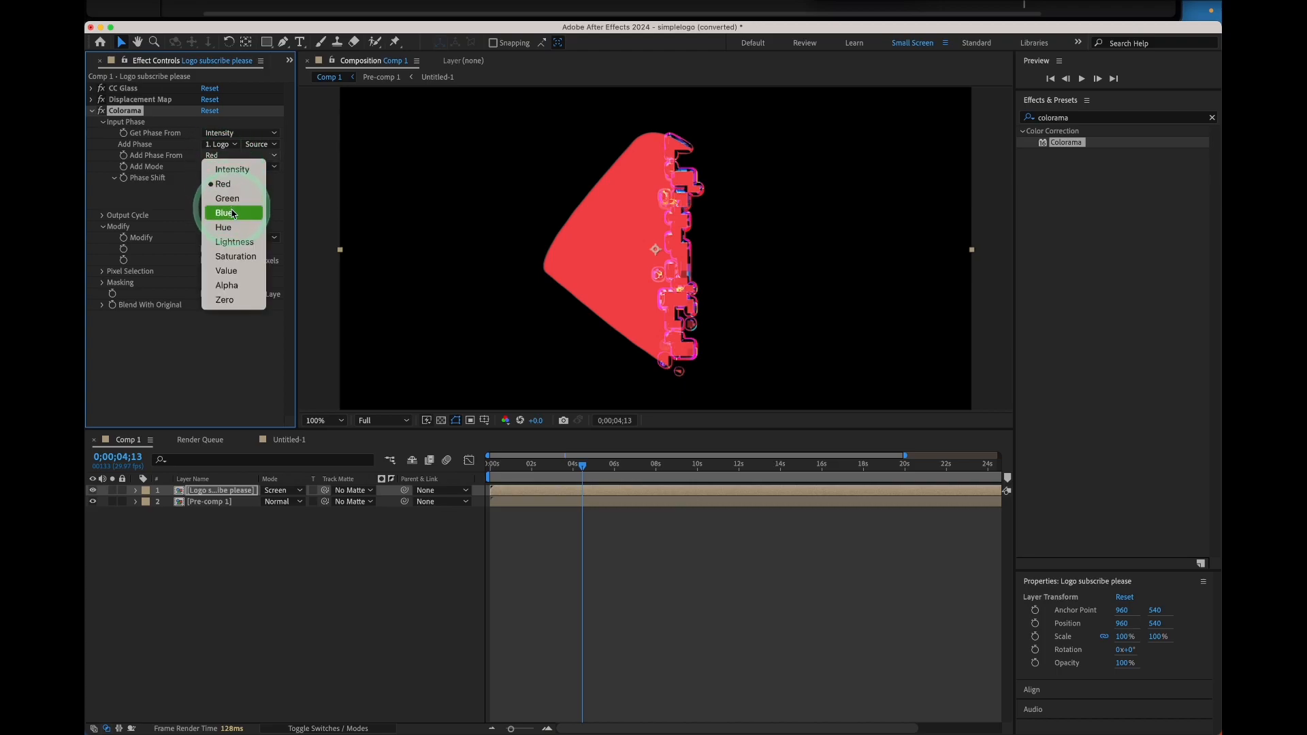
left_click(173, 225)
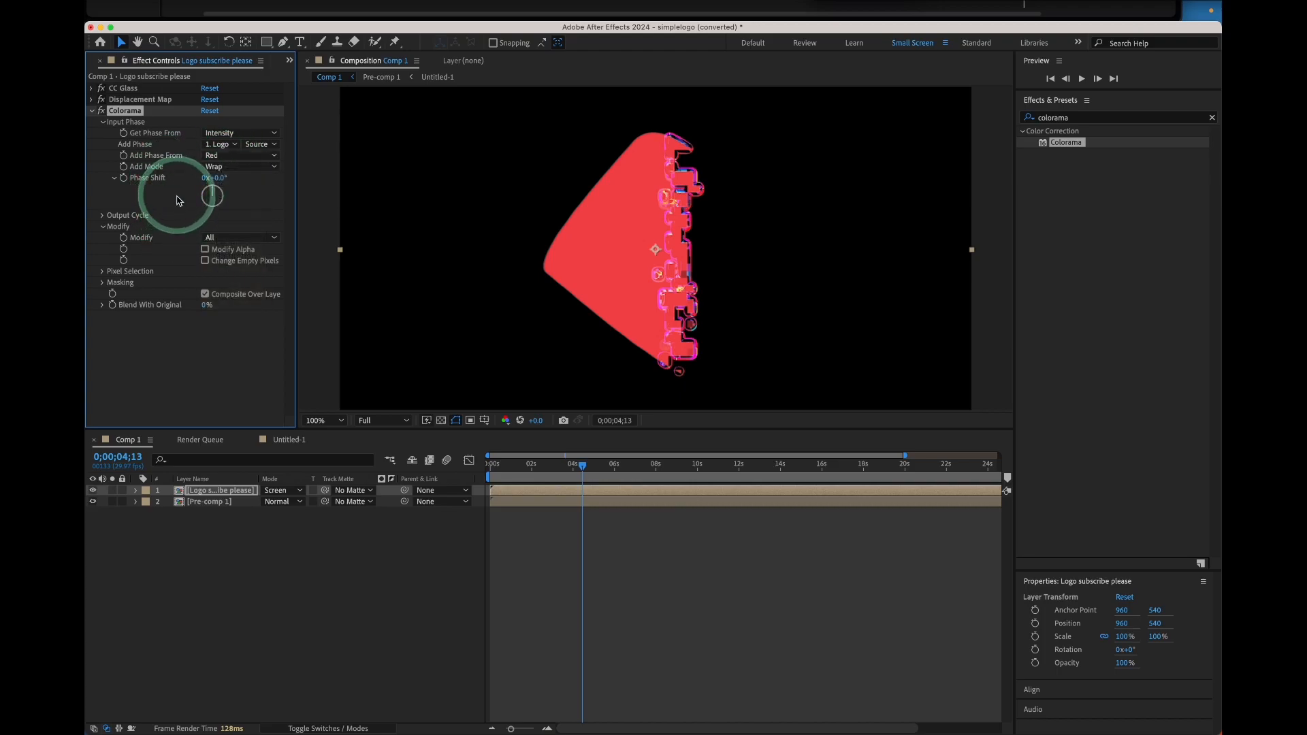
left_click(257, 145)
left_click(258, 146)
left_click(218, 133)
left_click(222, 143)
left_click(222, 134)
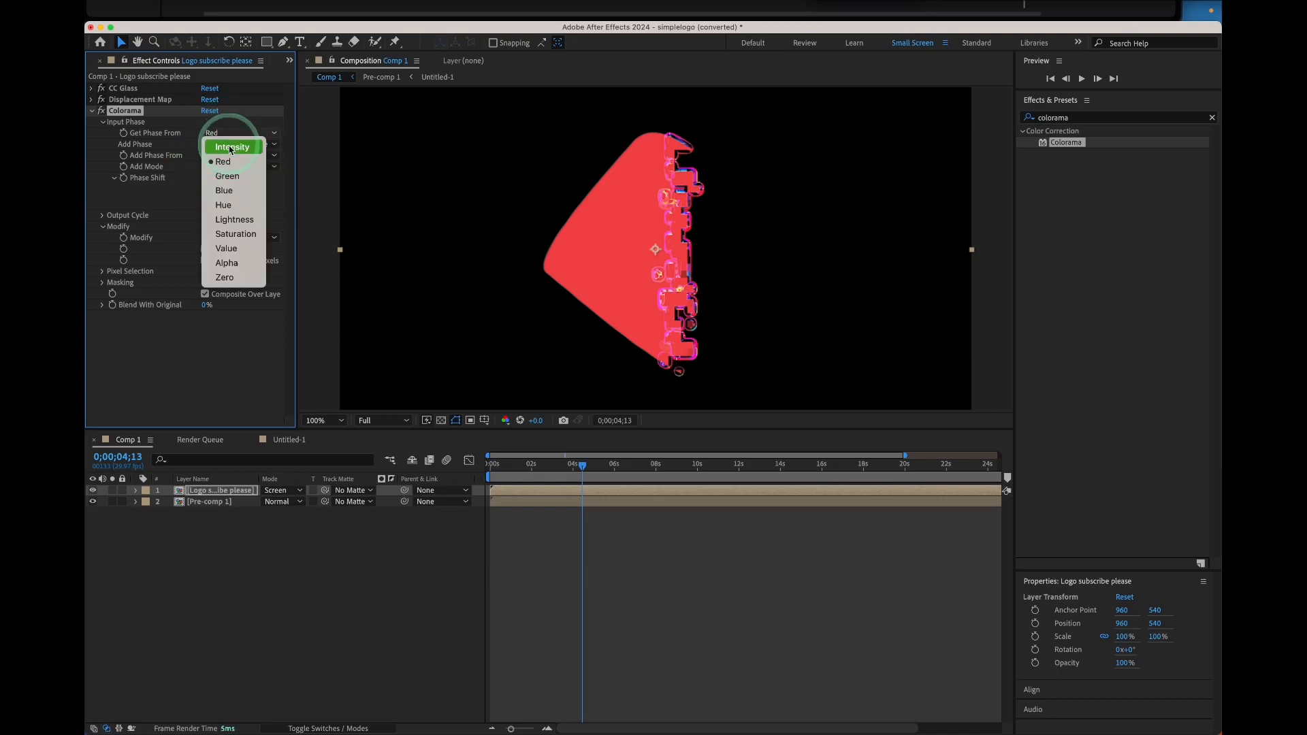
left_click(230, 140)
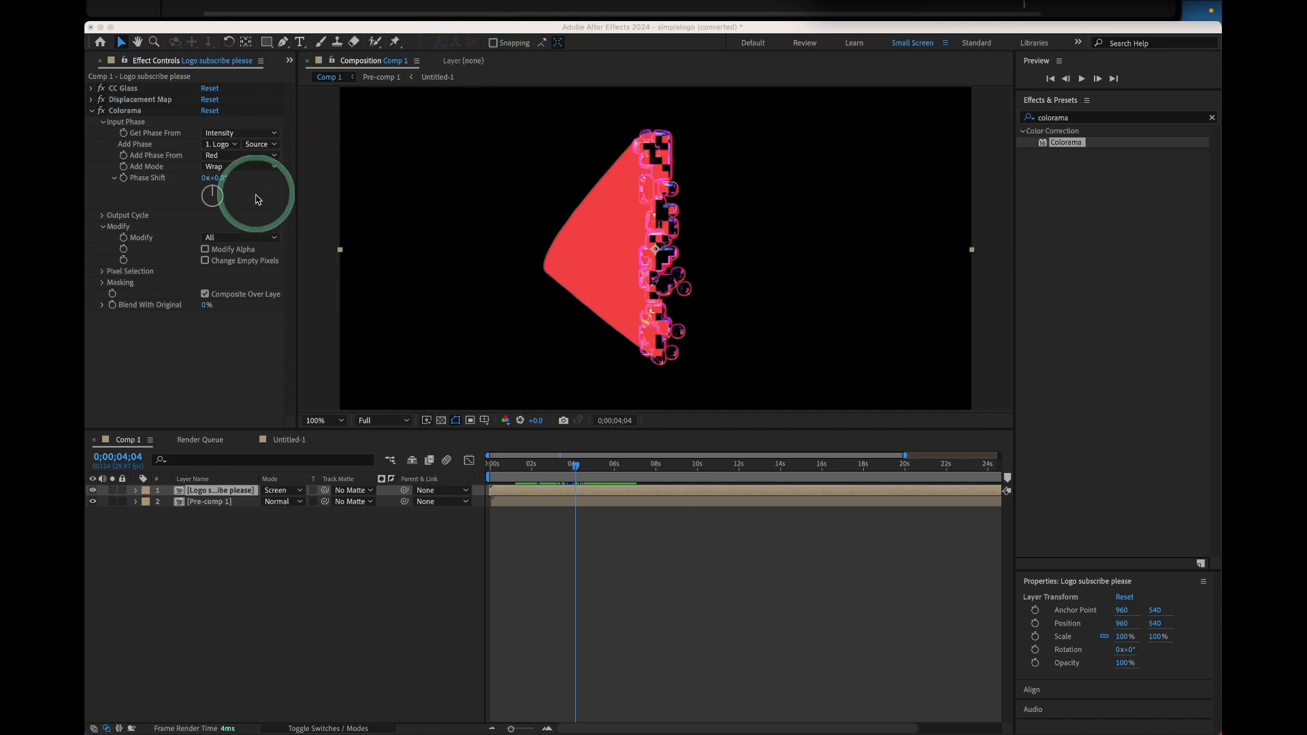
Expand Colorama's Output Cycle and set the preset palette to Hue Cycle
left_click(105, 220)
left_click(102, 216)
left_click(232, 226)
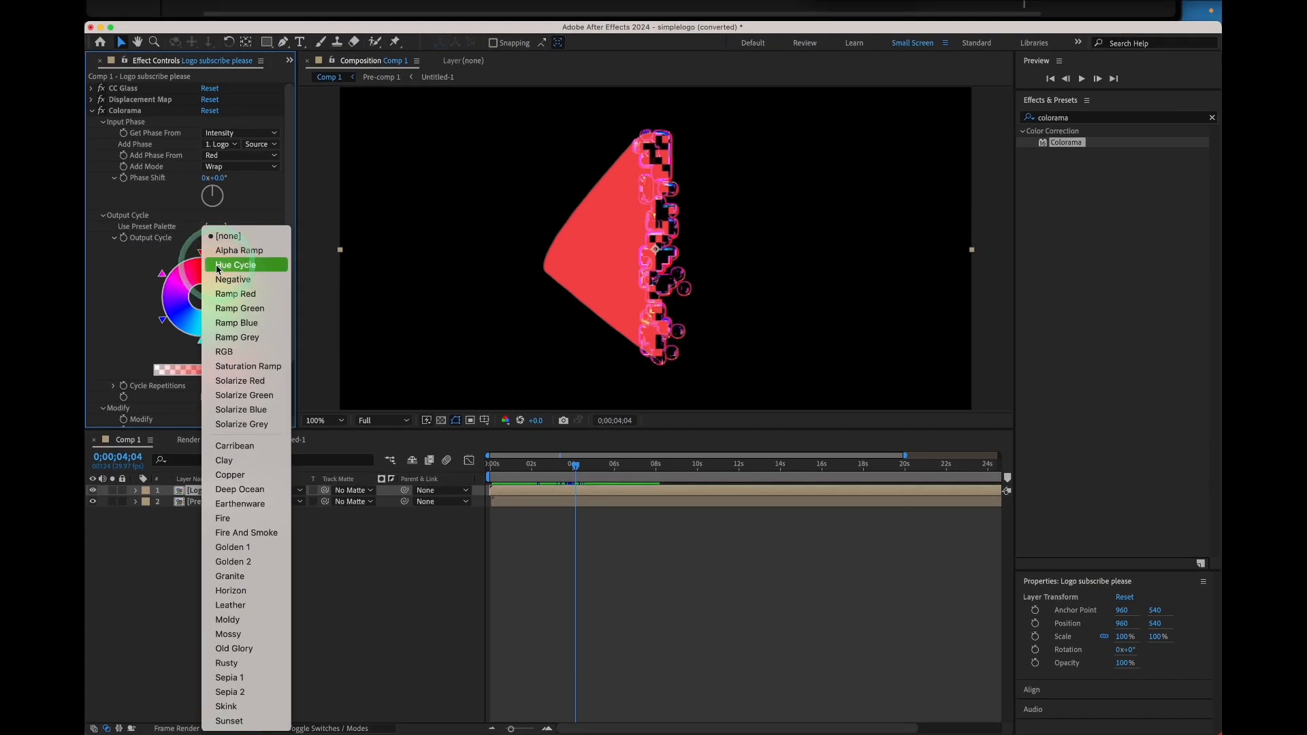
left_click(219, 267)
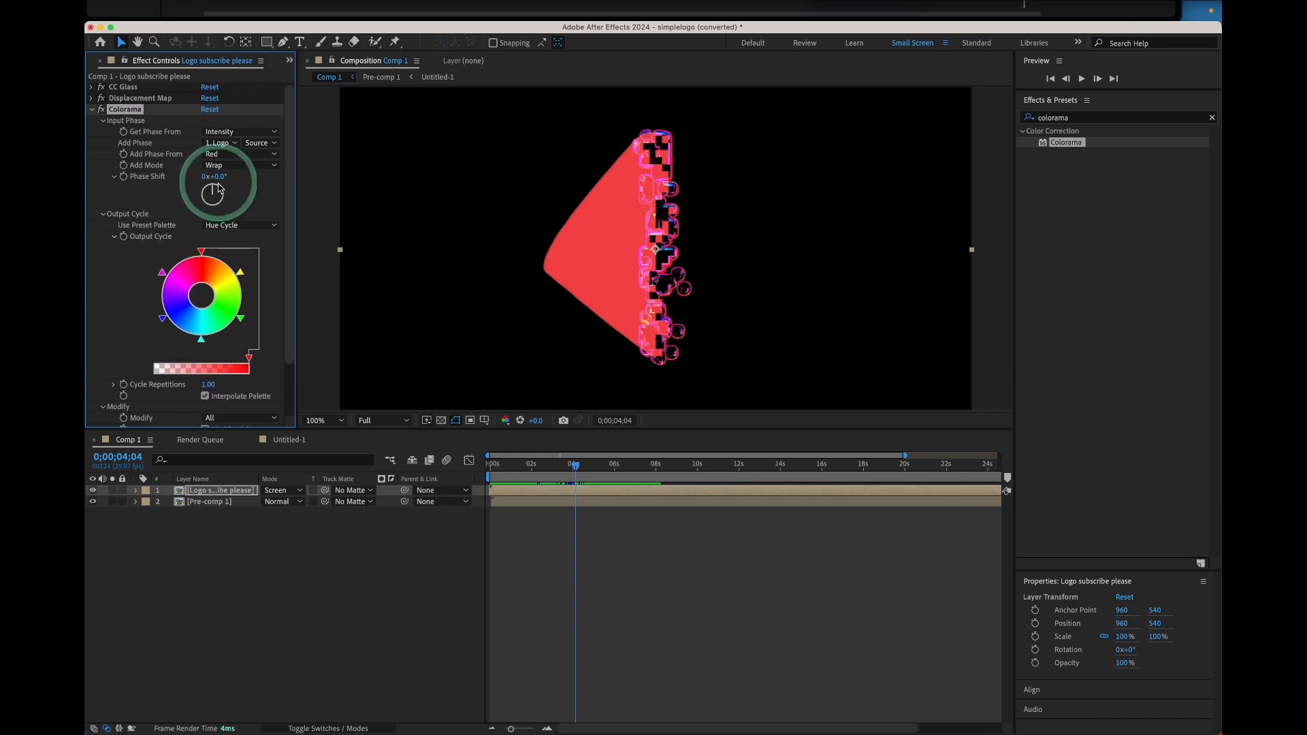
Rotate the Colorama Phase Shift to 88° and switch the preset palette to Ramp Green
left_click_drag(219, 190, 223, 195)
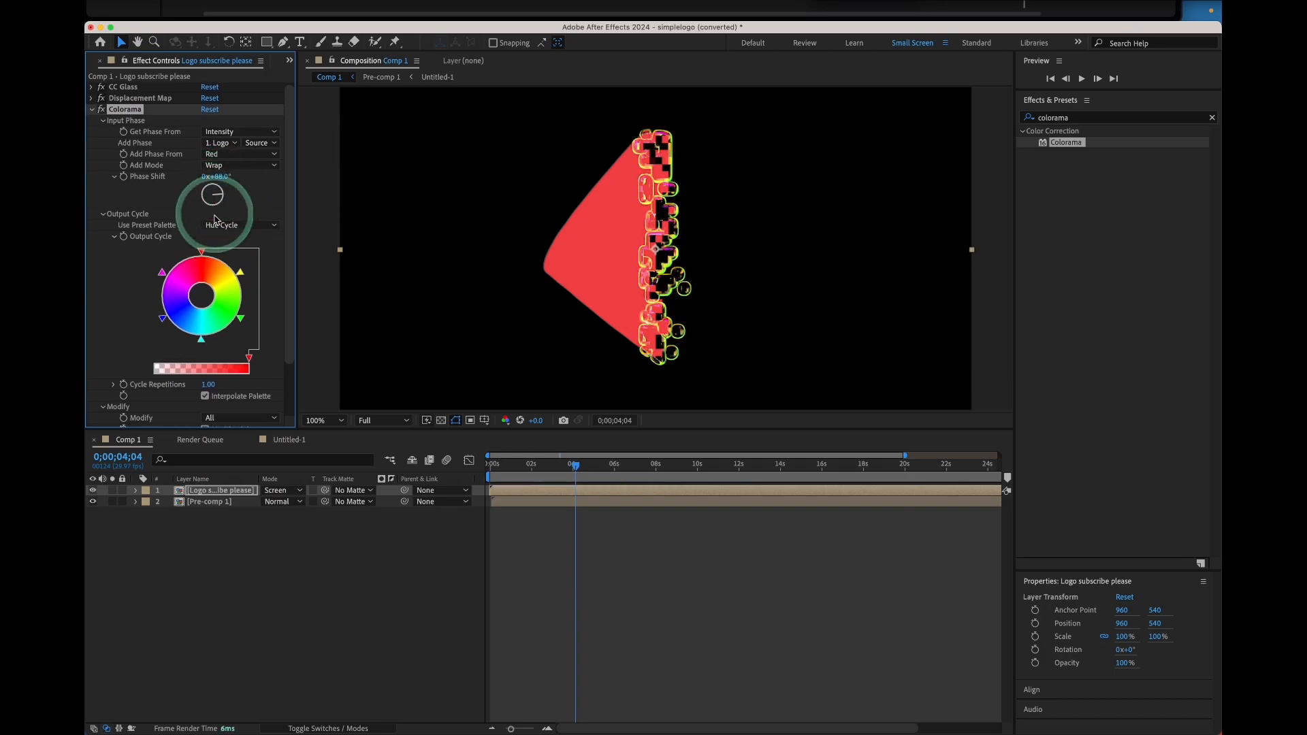
double_click(214, 285)
left_click(512, 111)
left_click(240, 225)
left_click(257, 279)
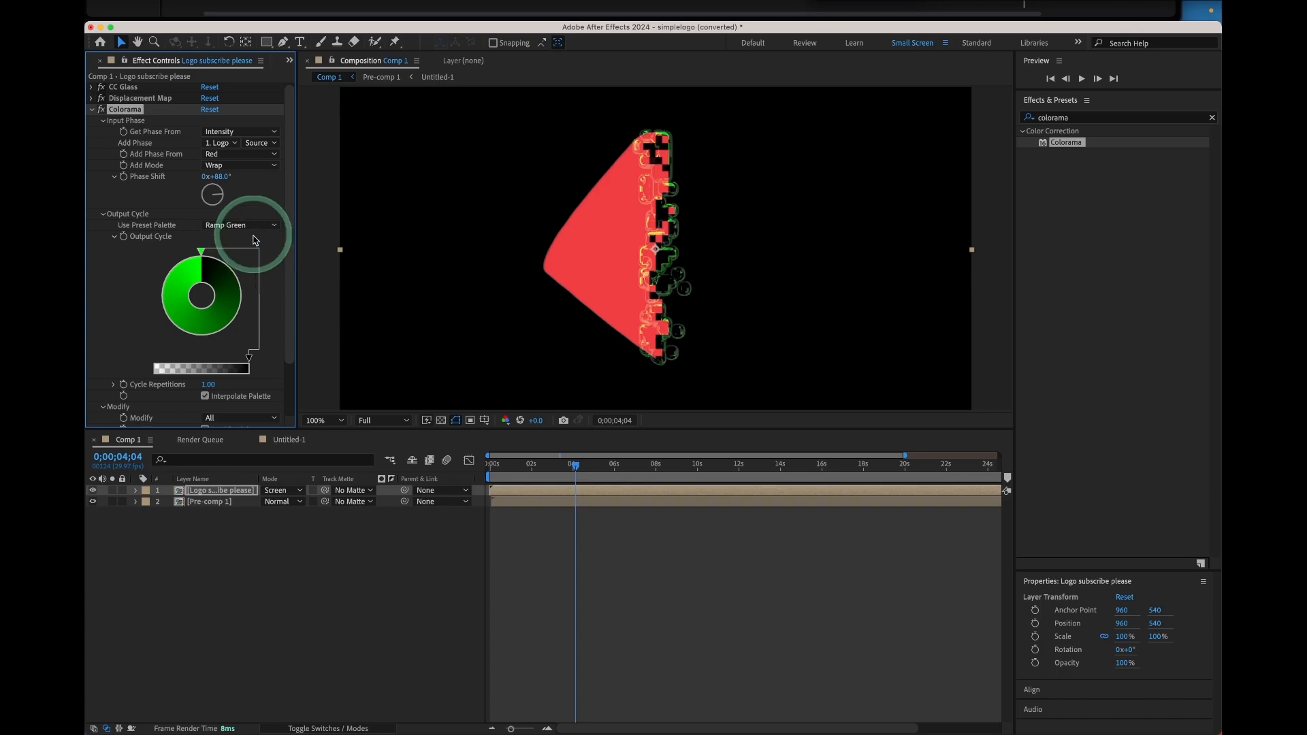
Change an Output Cycle color marker to red FF0000
double_click(195, 271)
left_click_drag(403, 151, 405, 107)
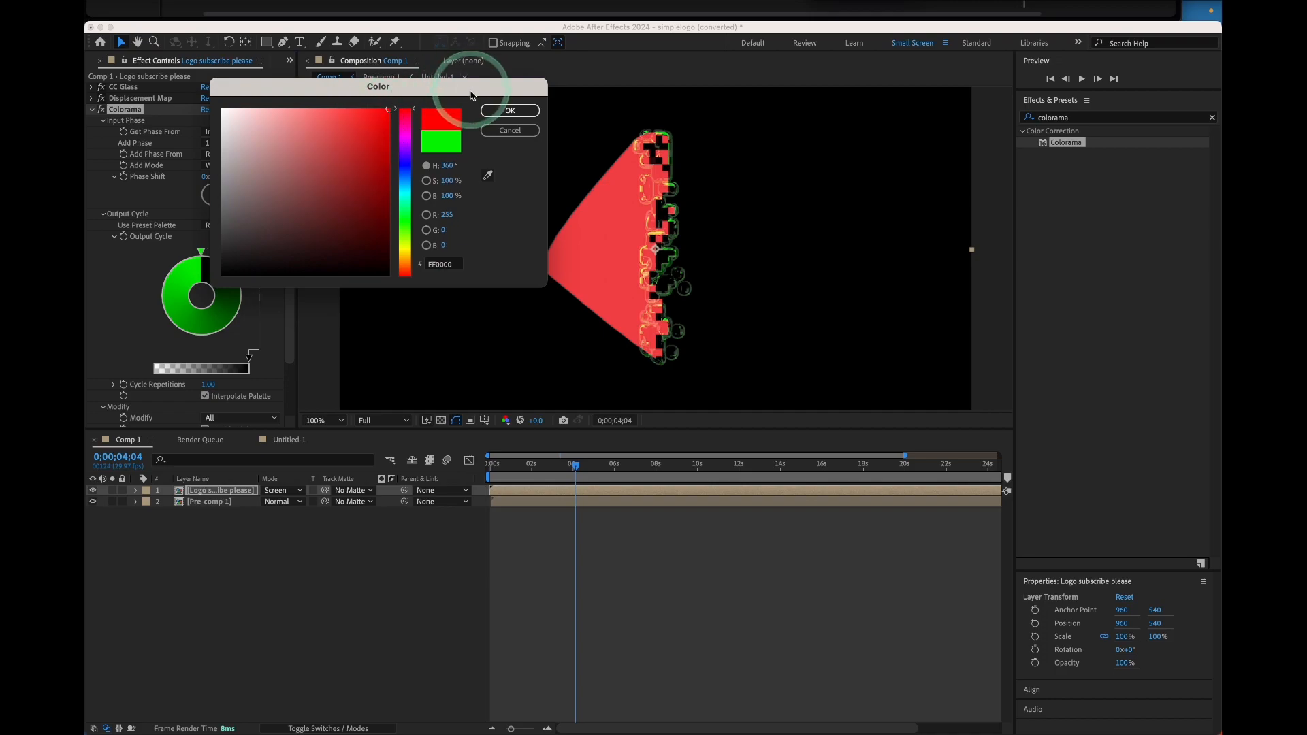
left_click(510, 110)
Change another Output Cycle color marker to green 3FFF00
double_click(191, 267)
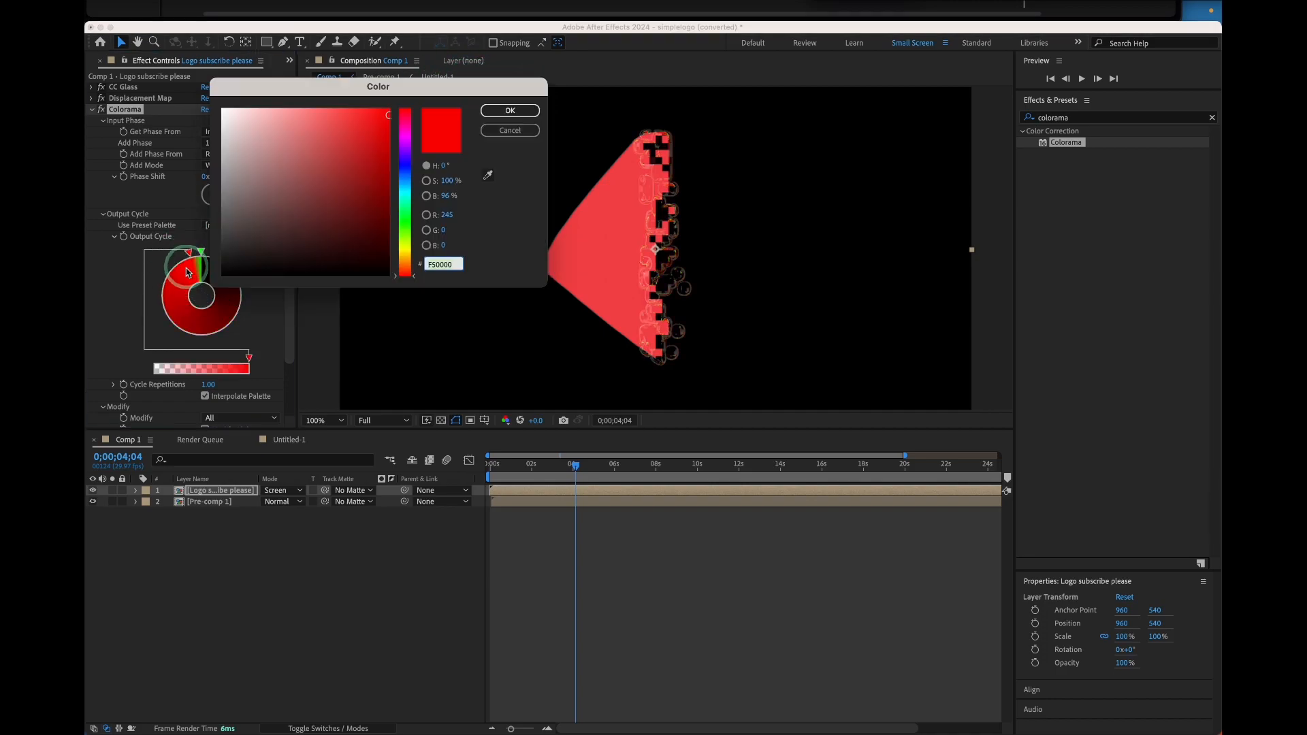
left_click(355, 168)
left_click(406, 221)
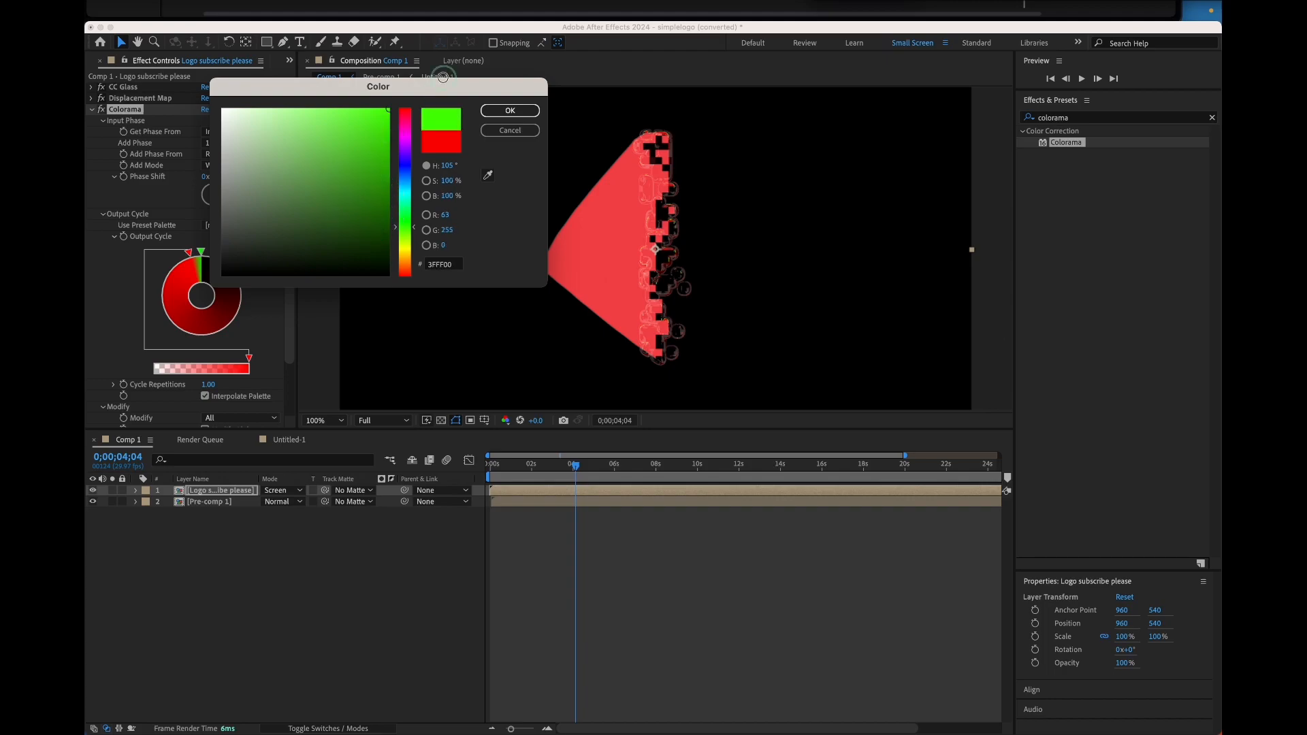
left_click(510, 111)
left_click(190, 256)
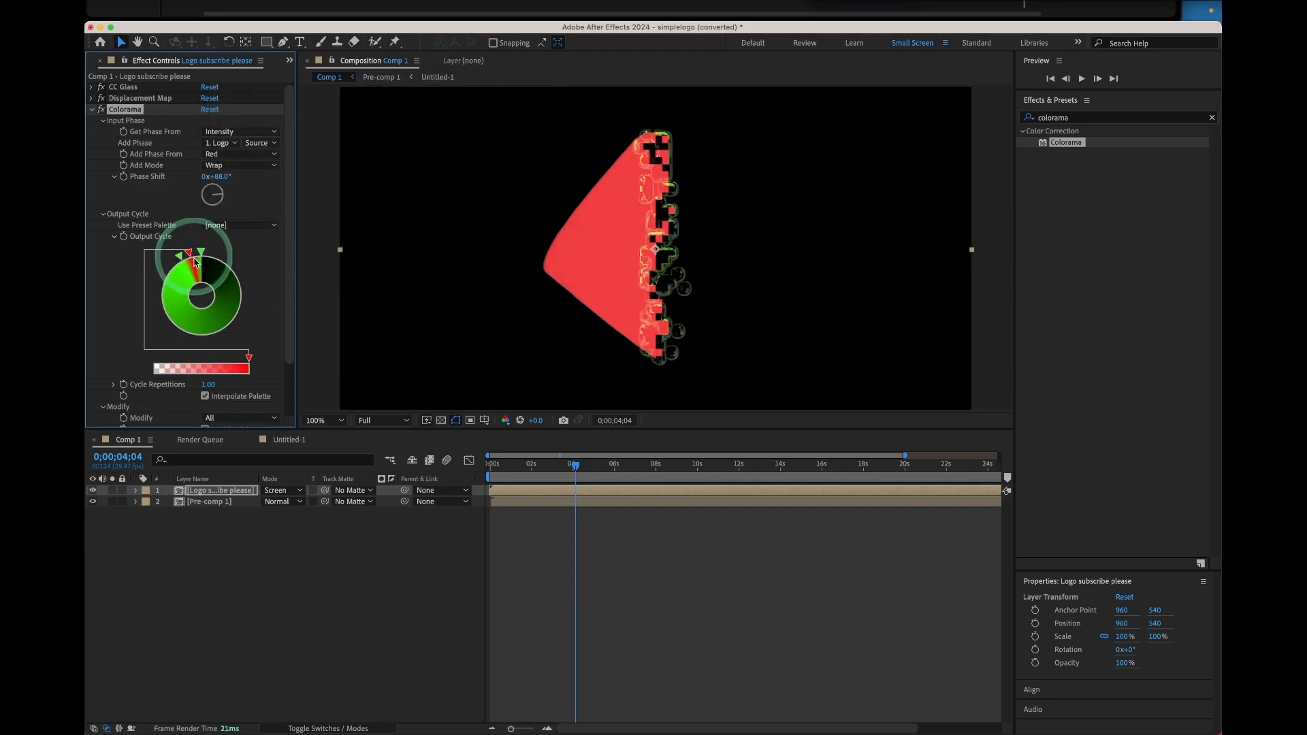
Remove a color marker from Colorama's Output Cycle wheel and rotate the Phase Shift to 41°
left_click_drag(196, 263, 246, 268)
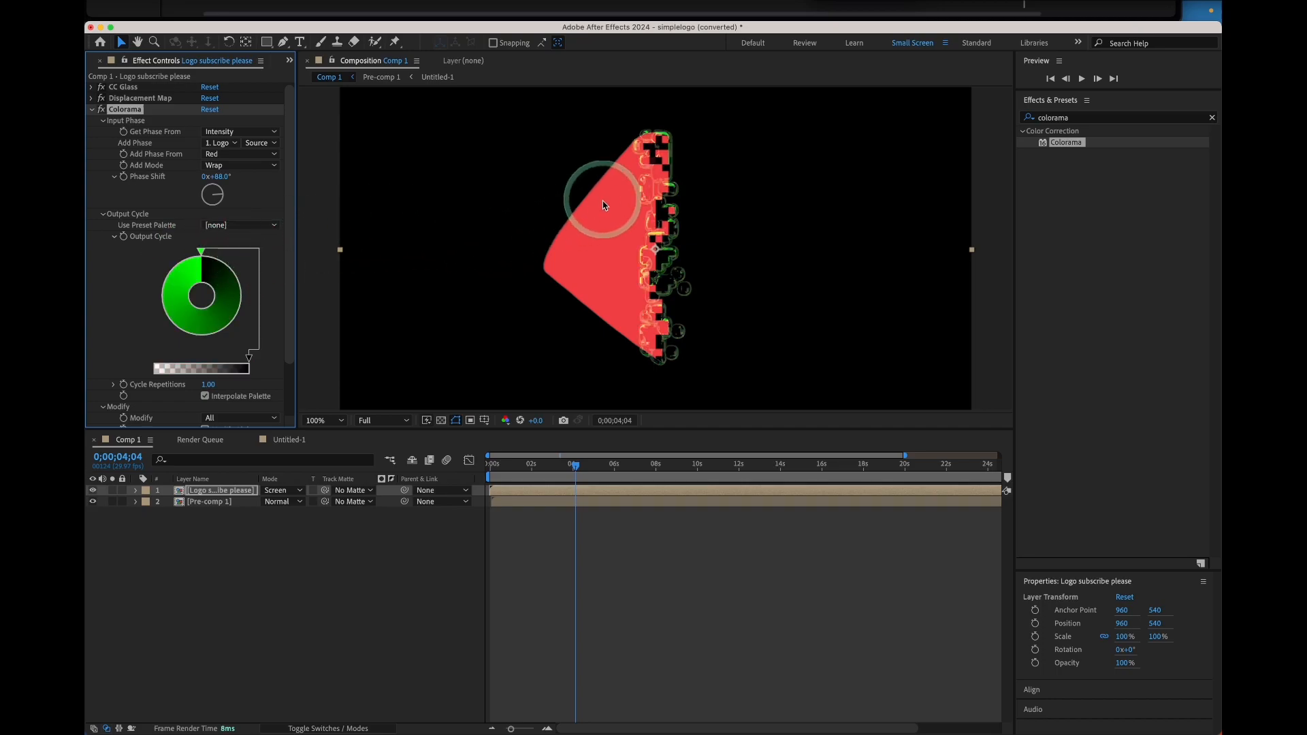
left_click_drag(231, 198, 226, 203)
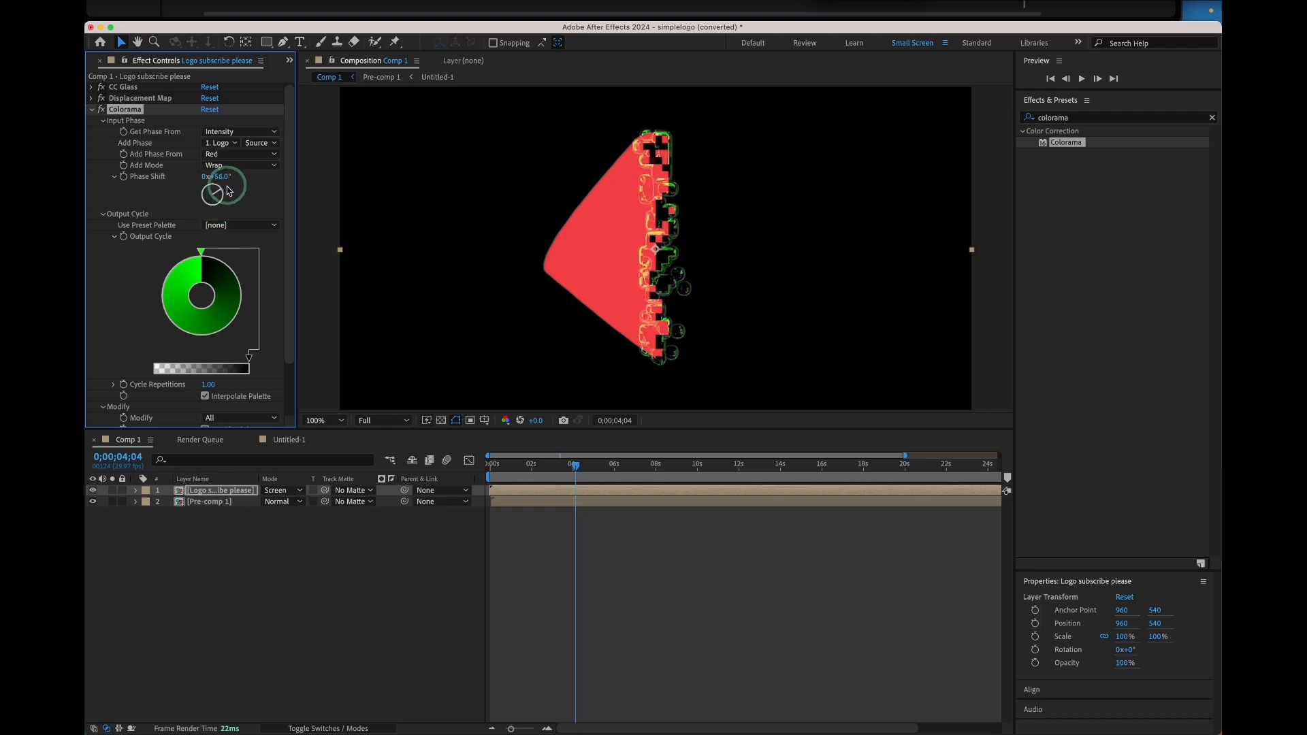
right_click(689, 185)
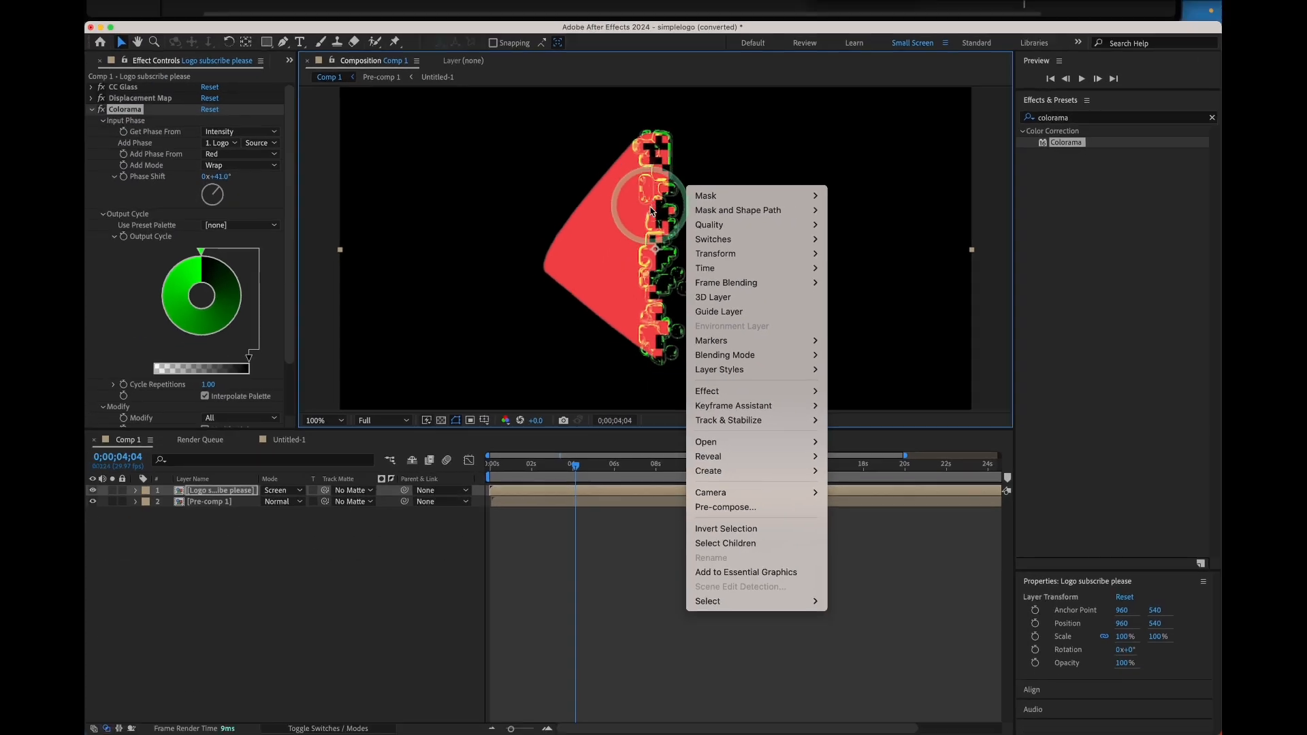
key("Escape")
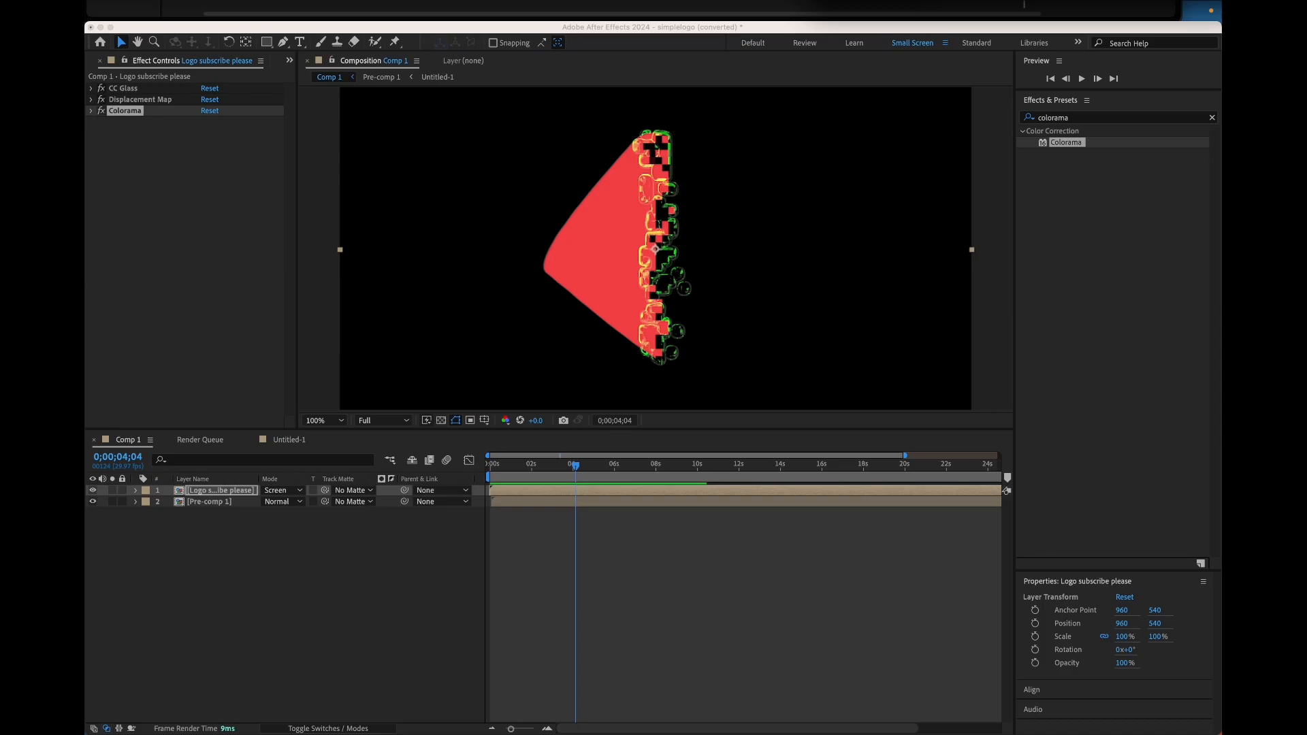
Search the effects for glow and apply Glow to the logo layer
left_click(1083, 119)
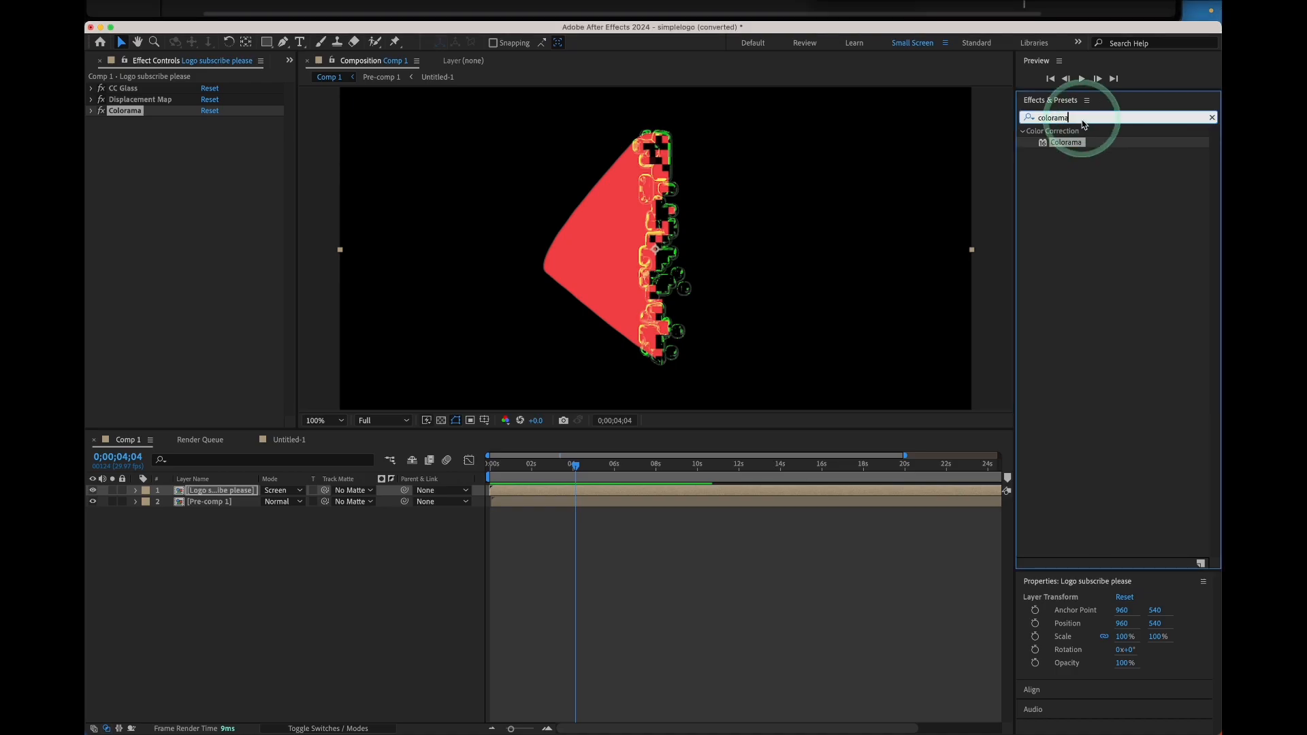
key("BackSpace")
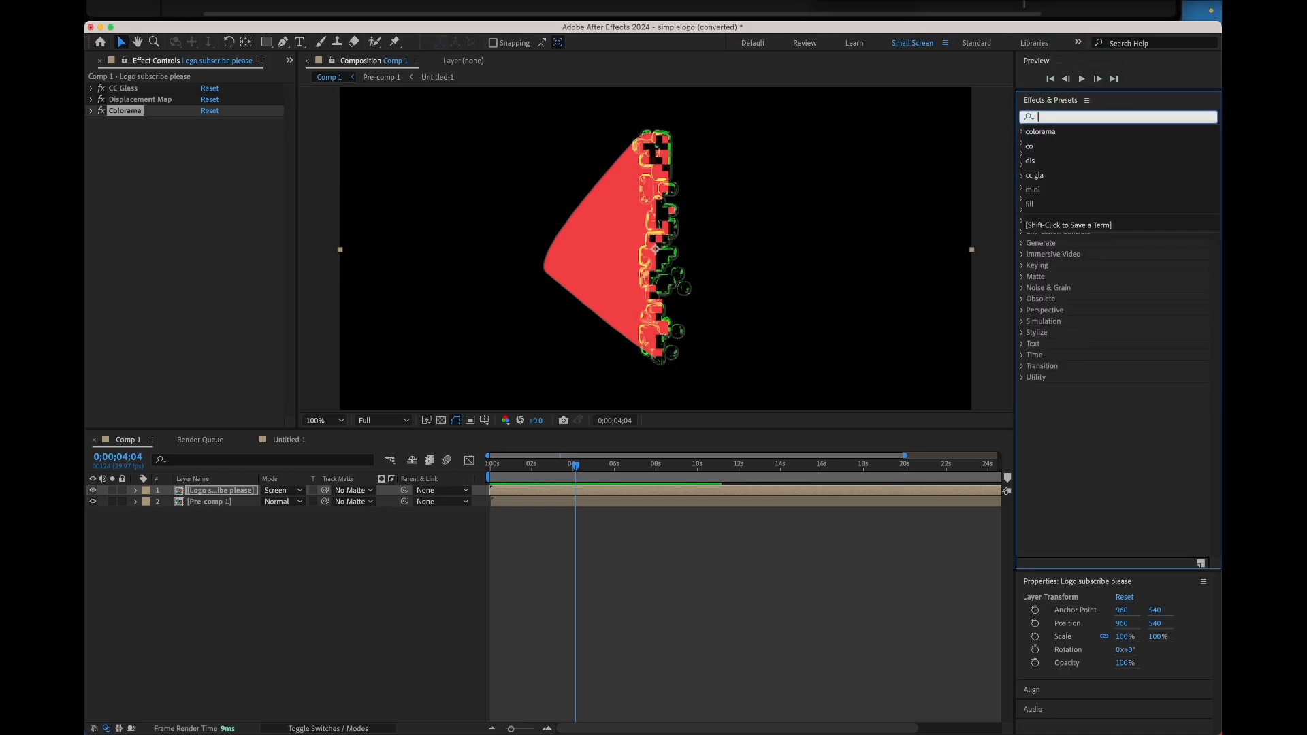
type("glow")
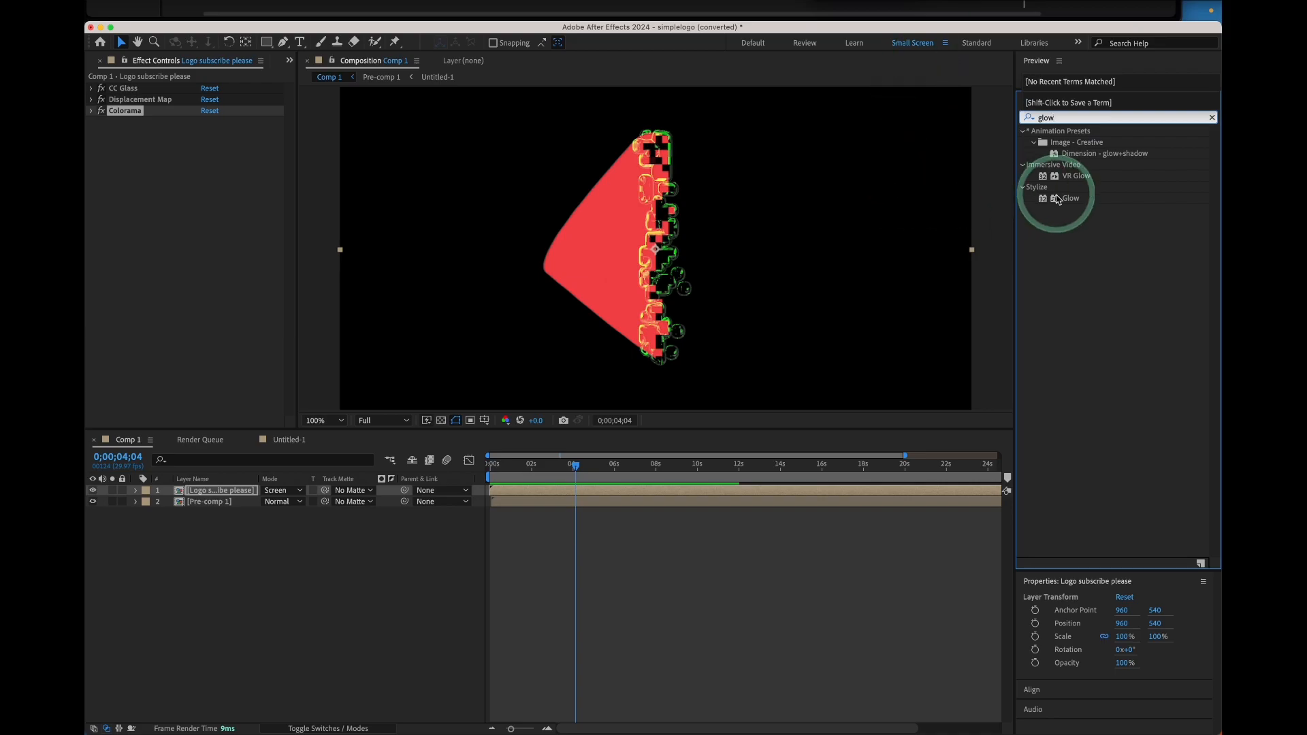
left_click_drag(1070, 198, 231, 490)
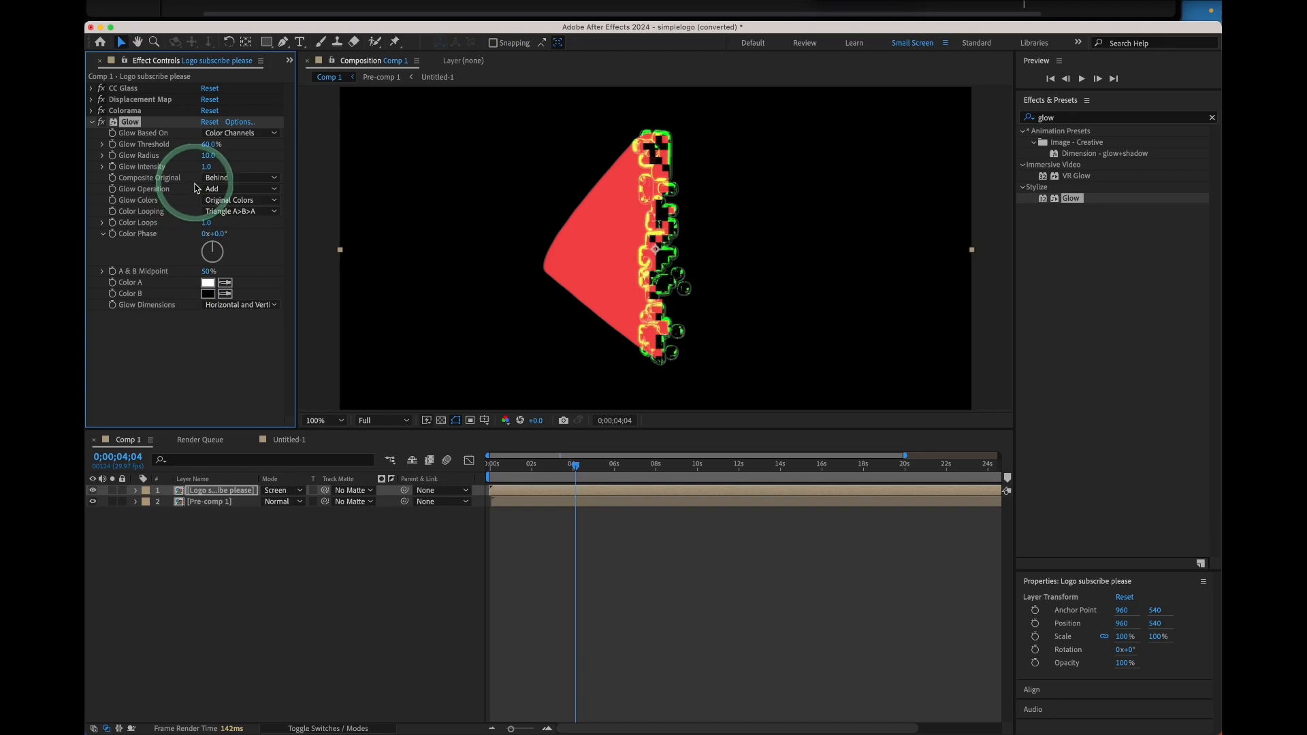
Set the Glow Radius to 84 and collapse the Glow effect
mouse_move(205, 155)
left_mouse_down()
mouse_move(247, 157)
mouse_move(227, 161)
left_mouse_up()
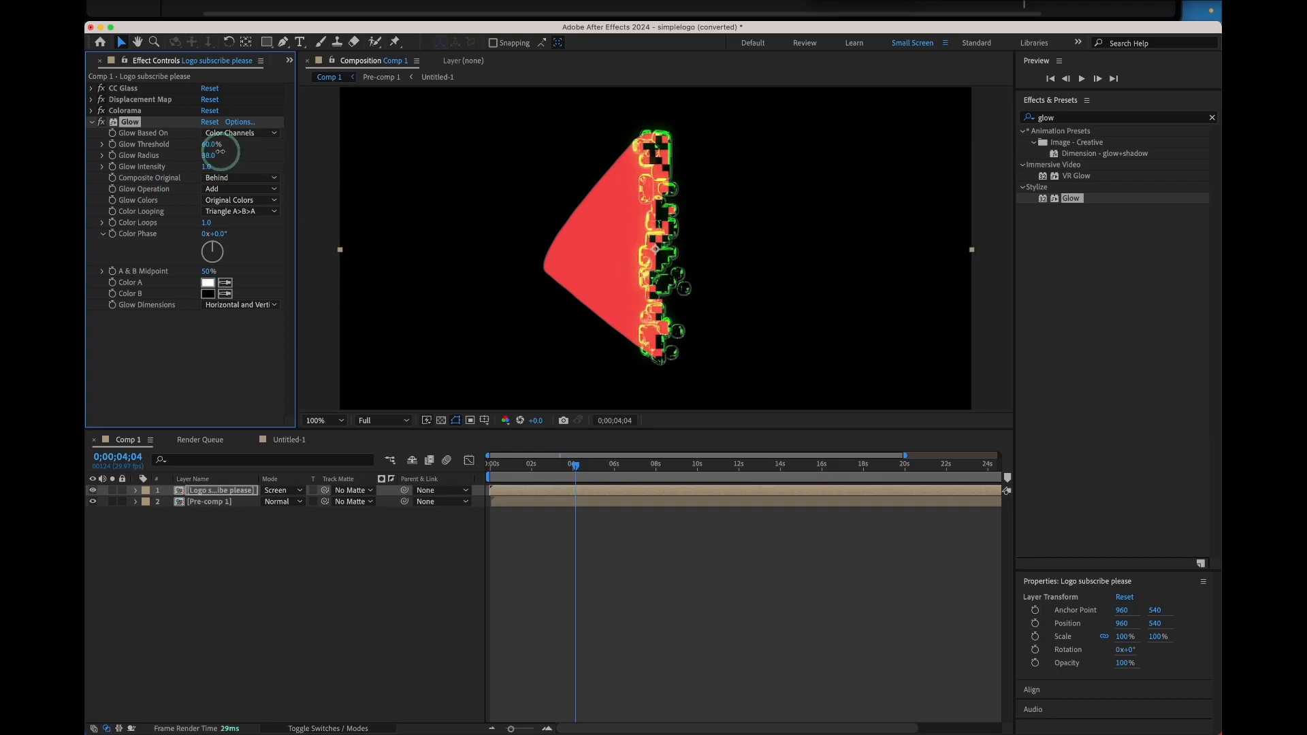
left_click_drag(274, 159, 115, 126)
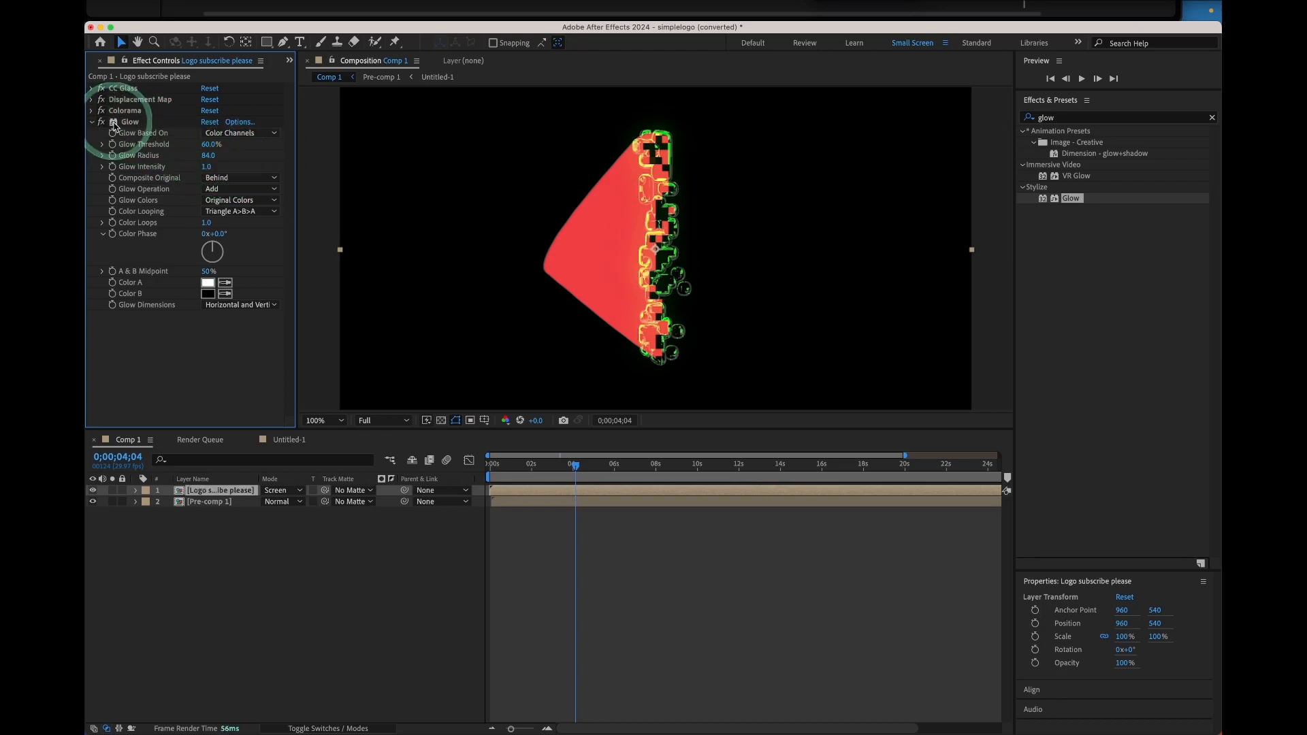
left_click(132, 124)
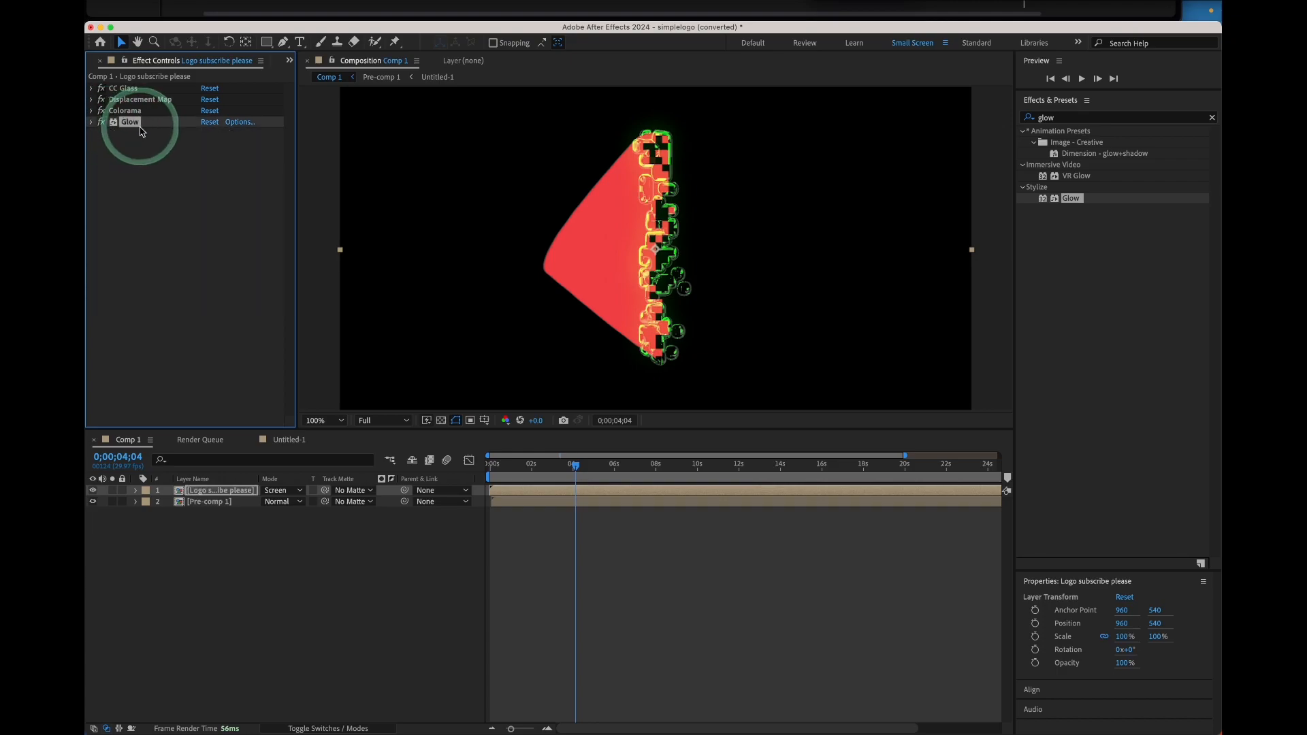
Duplicate the Glow effect twice and set Glow 3's radius to 918
key("super+d")
key("super+d")
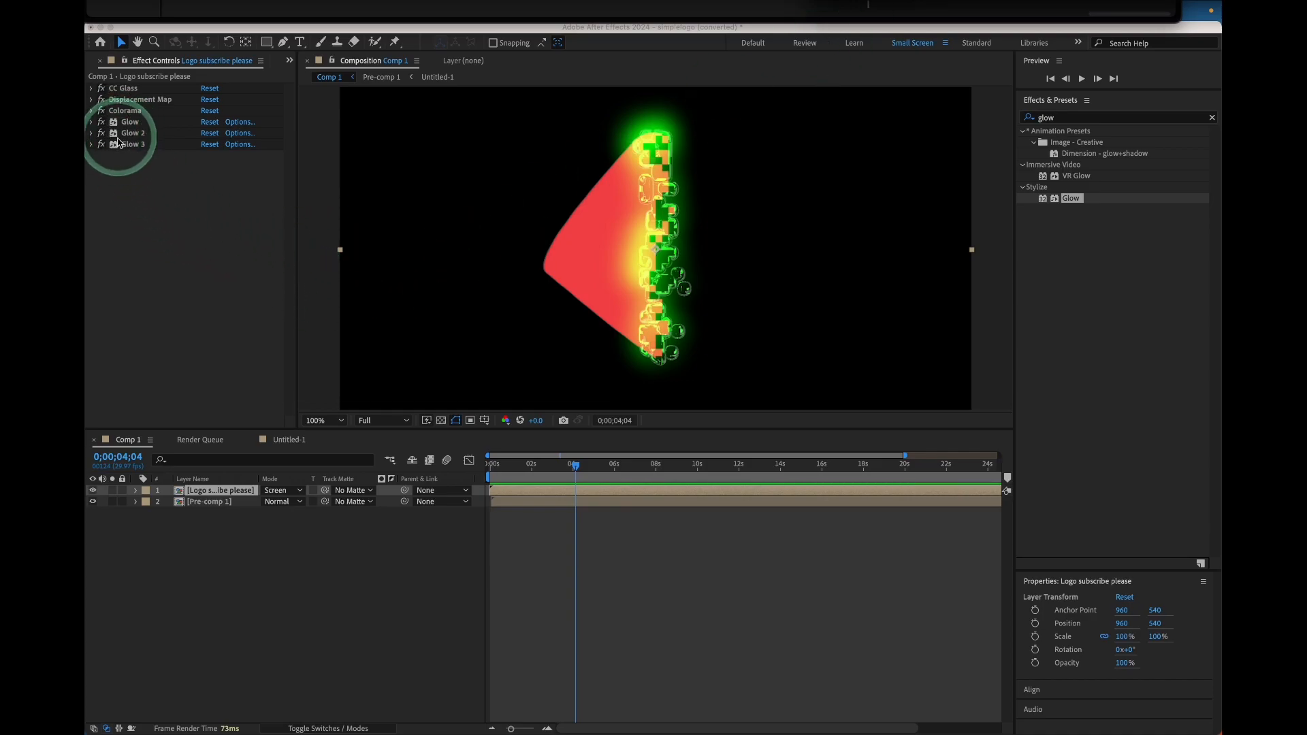
left_click(91, 134)
left_click(91, 133)
left_click(91, 133)
left_click(94, 144)
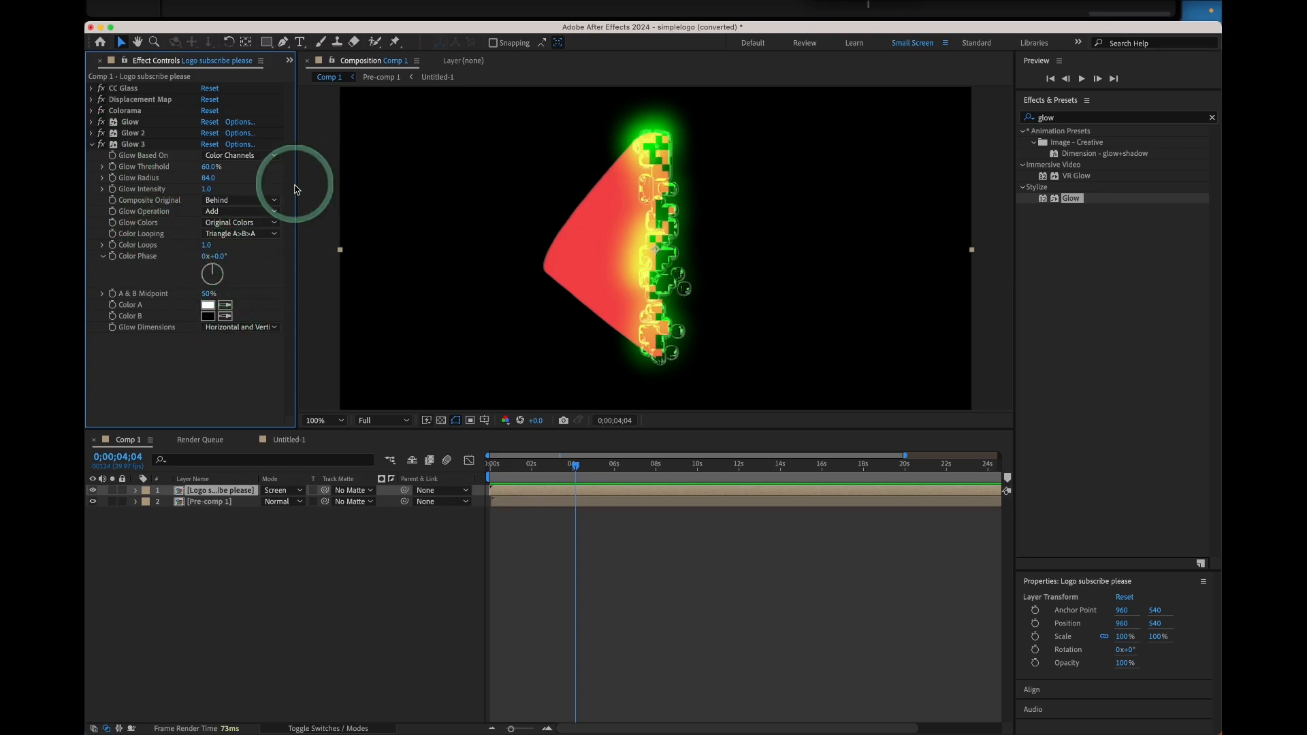
left_click_drag(205, 180, 279, 184)
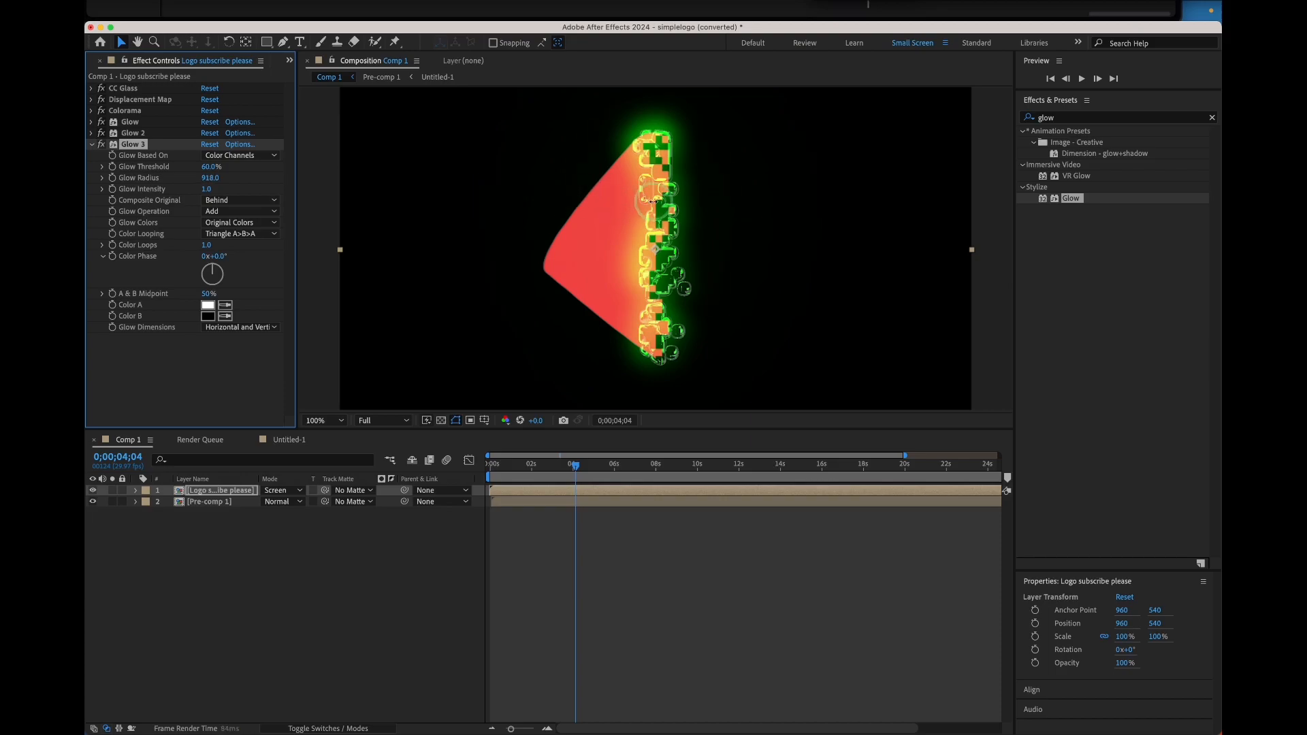
Scrub and play back the timeline to preview the glowing logo
left_click_drag(575, 467, 541, 470)
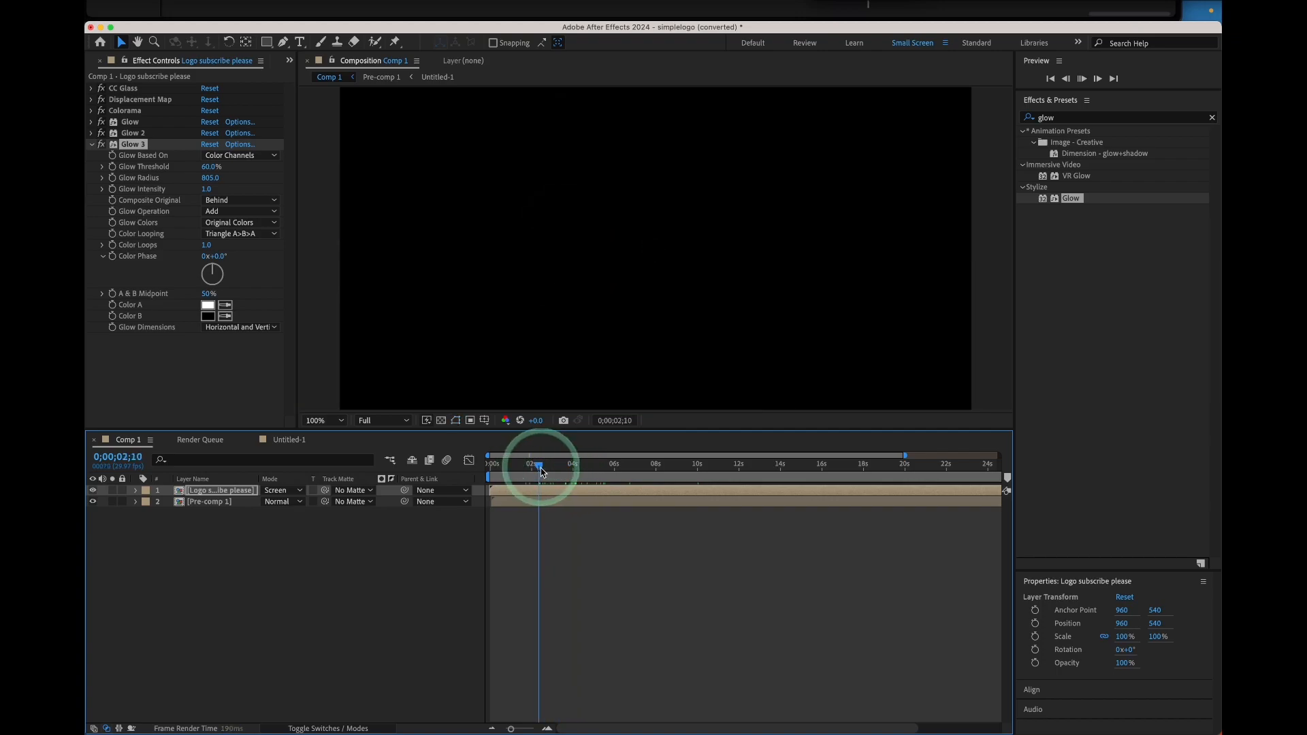
key("space")
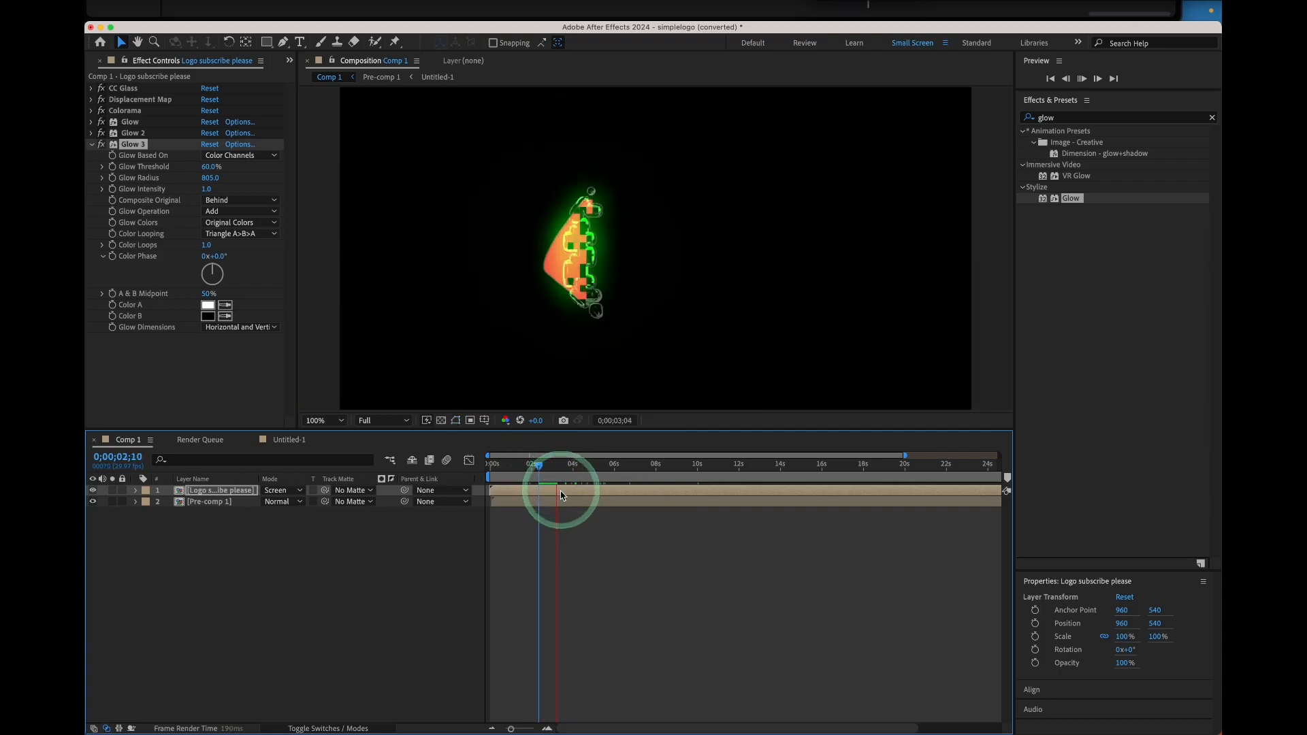
key("space")
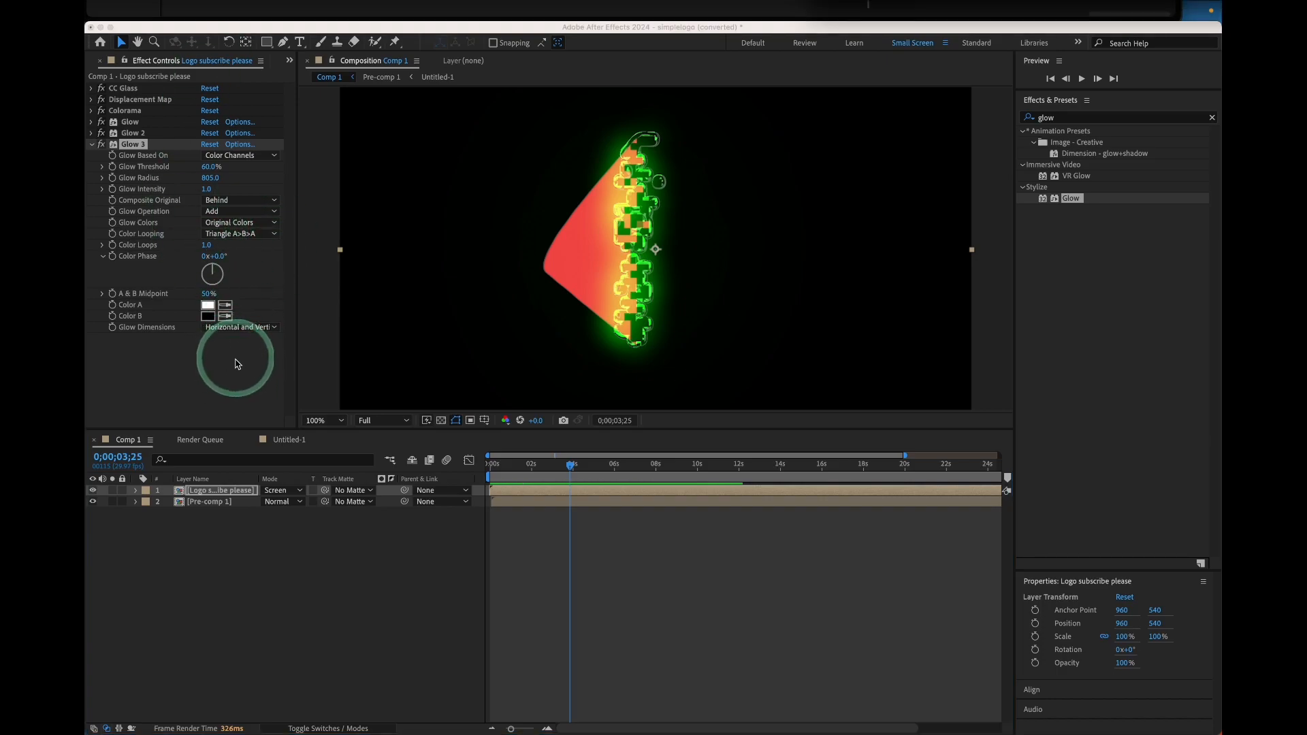
left_click(92, 145)
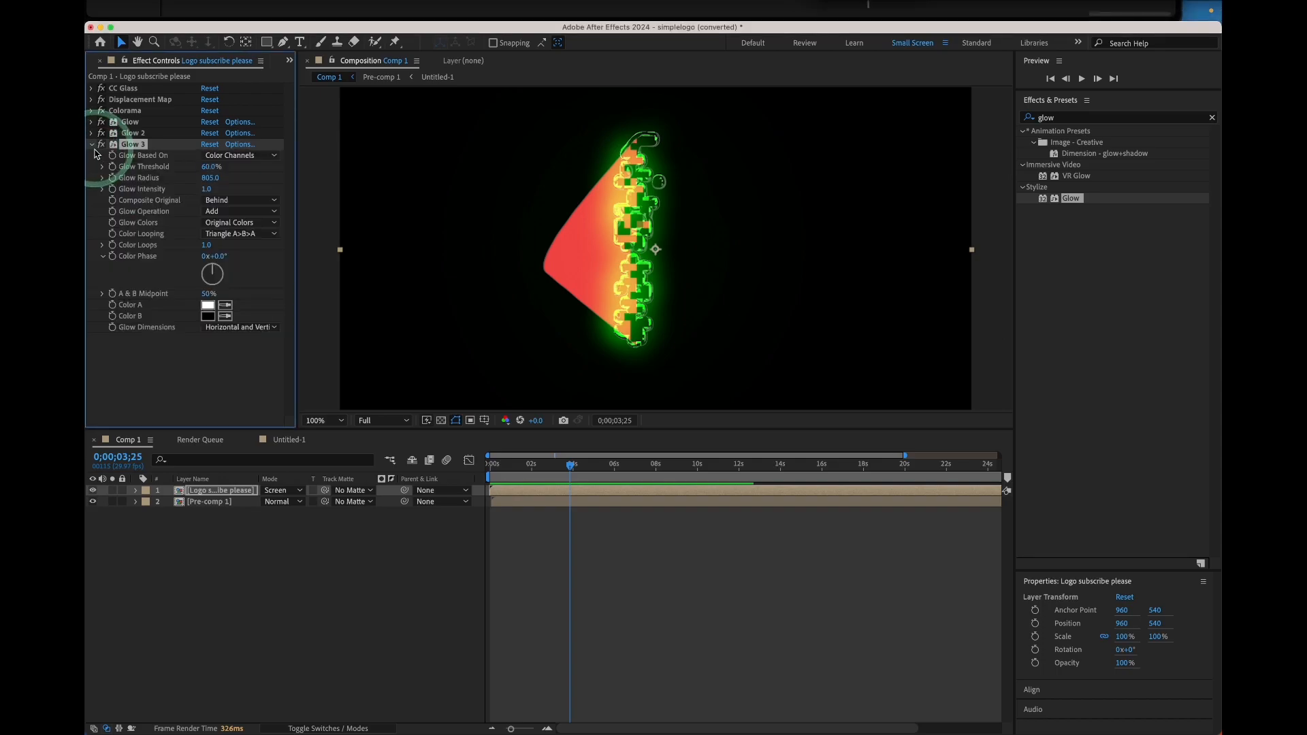
left_click(176, 197)
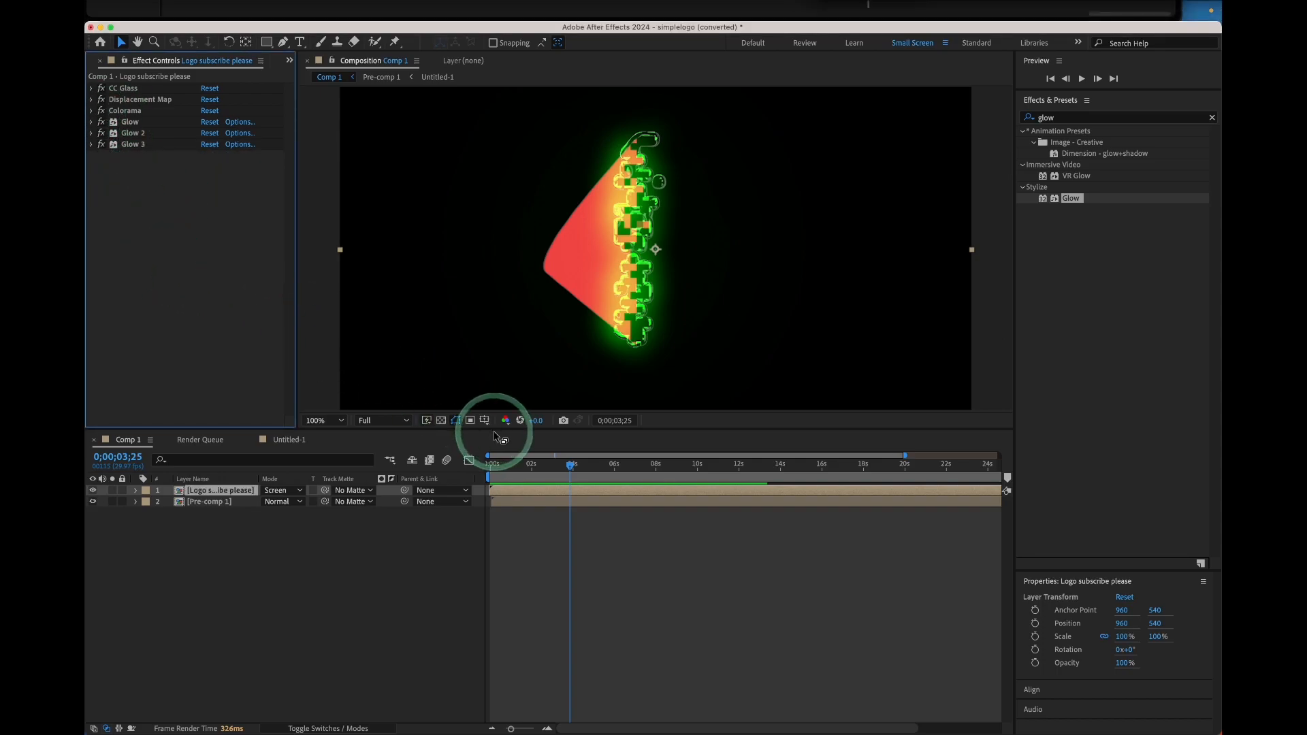
left_click(566, 461)
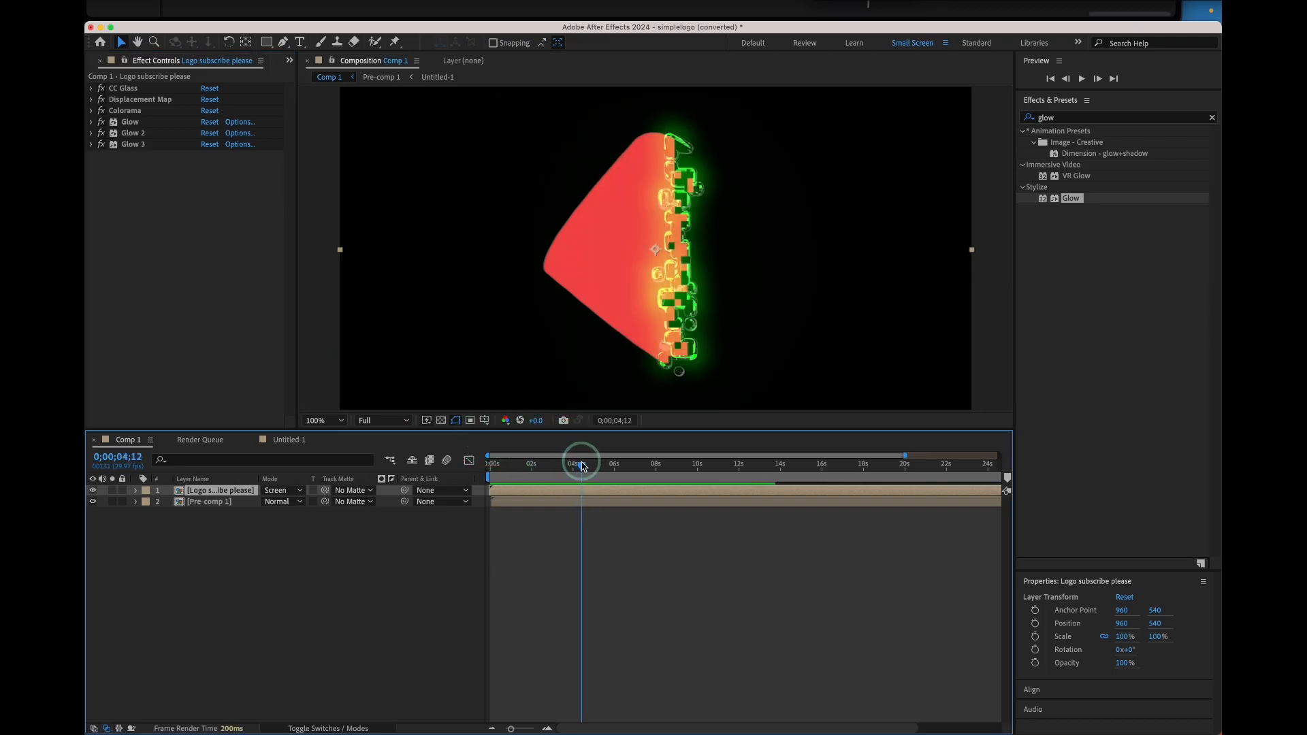
scroll(572, 284, "down", 2)
scroll(572, 285, "up", 2)
scroll(574, 286, "down", 1)
Create a new 1920 × 1080 solid layer named subscribe please
right_click(262, 537)
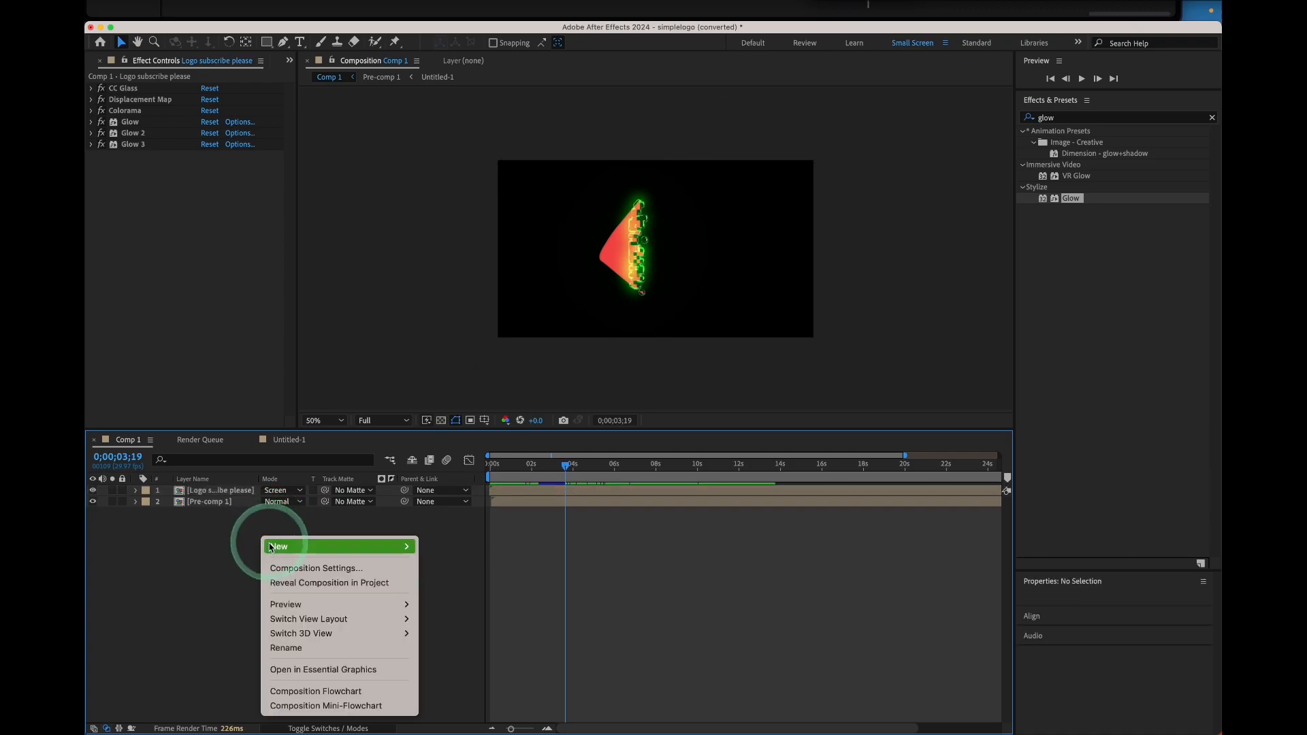
mouse_move(341, 545)
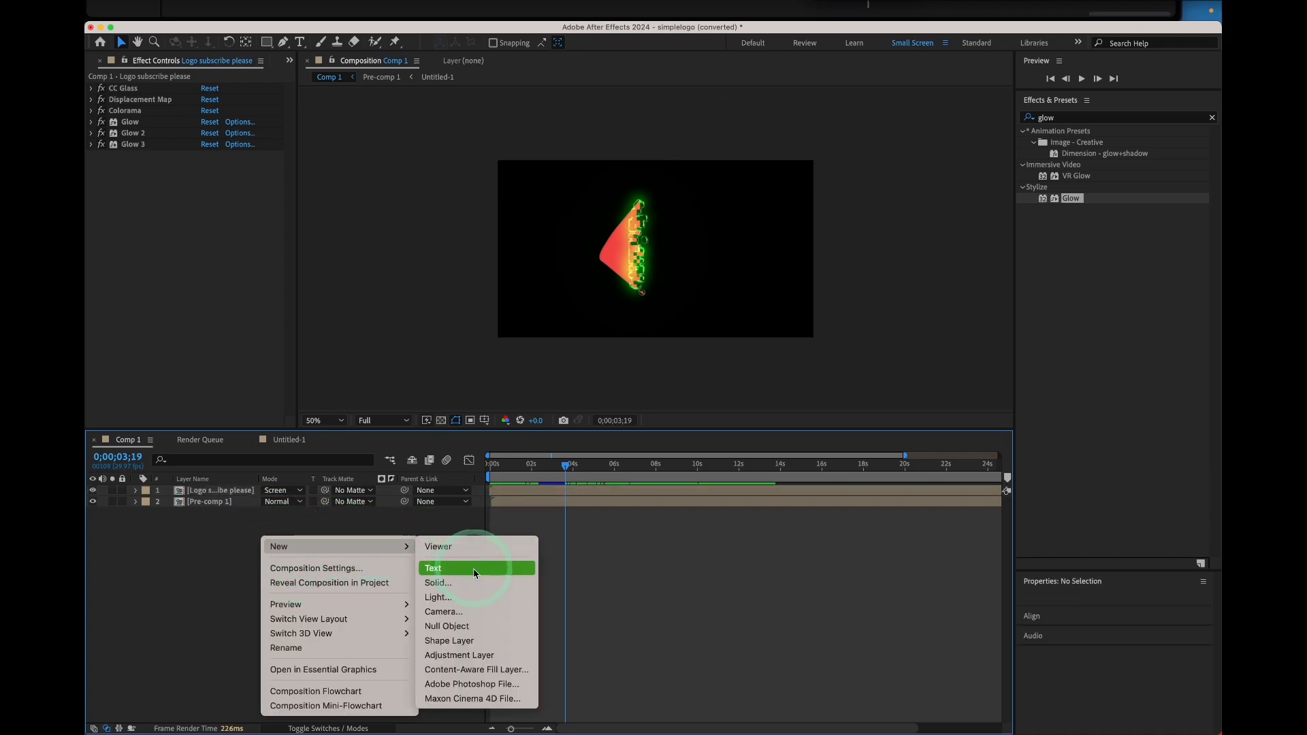
left_click(524, 588)
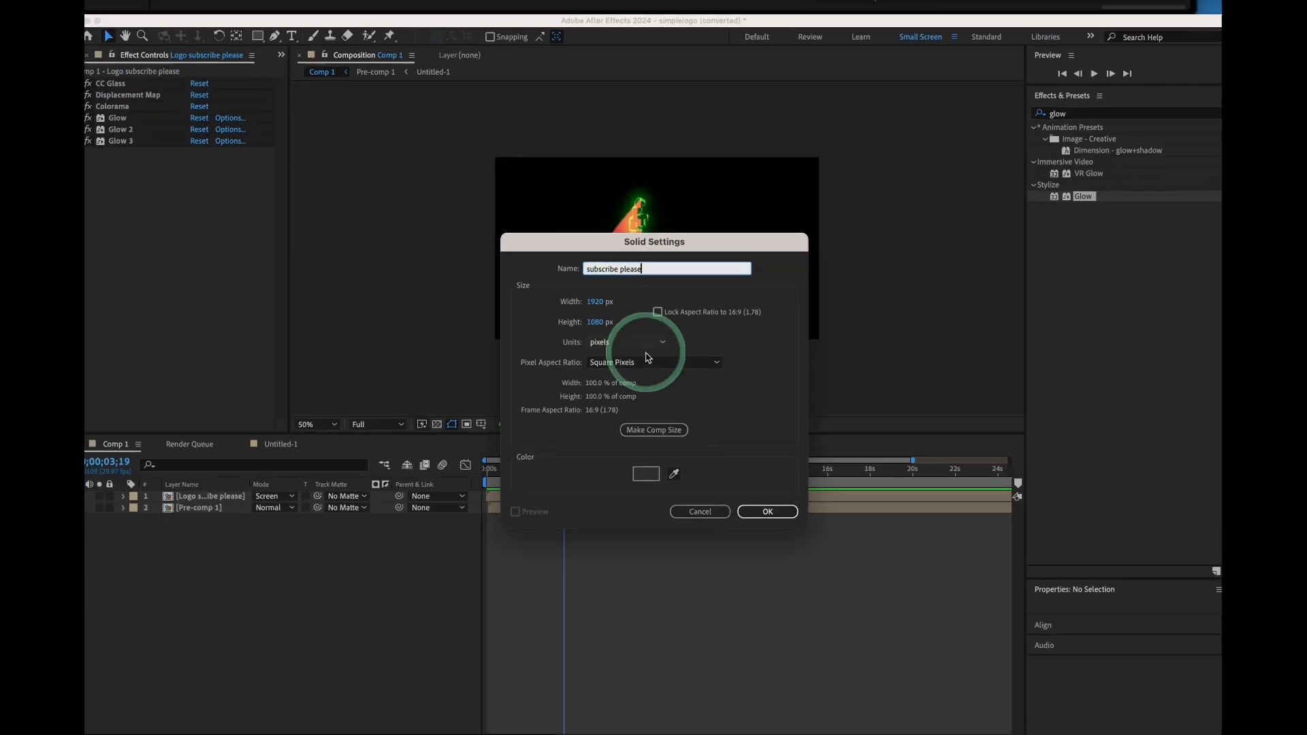
left_click(762, 505)
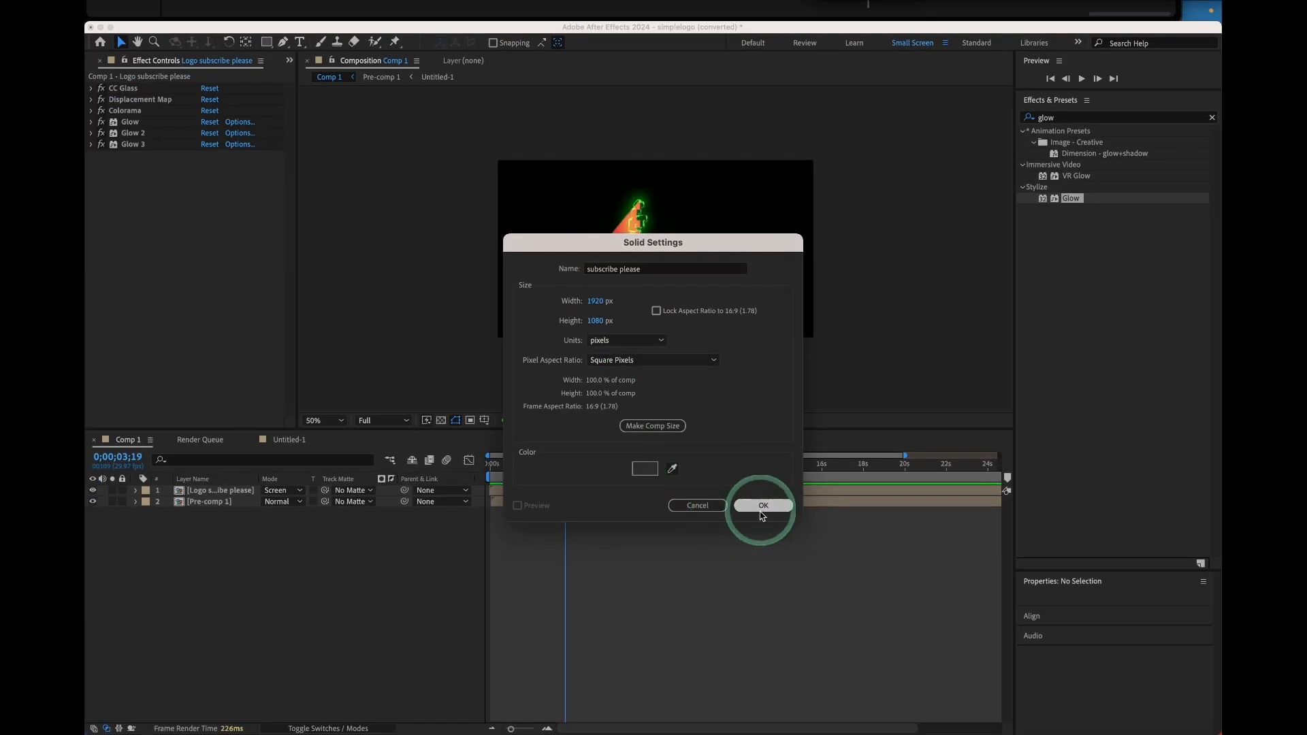
Move the subscribe please solid to the bottom of the layer stack
left_click(167, 493)
left_click_drag(176, 495, 198, 529)
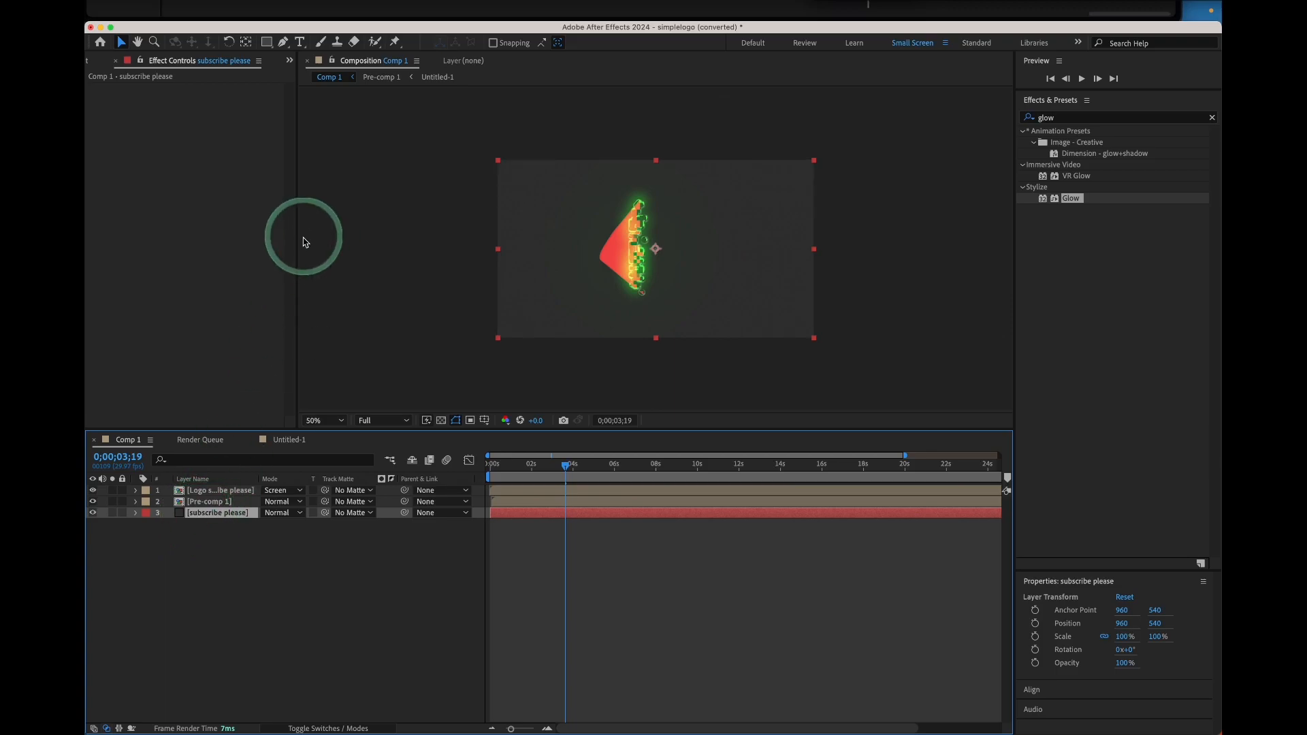
left_click(267, 43)
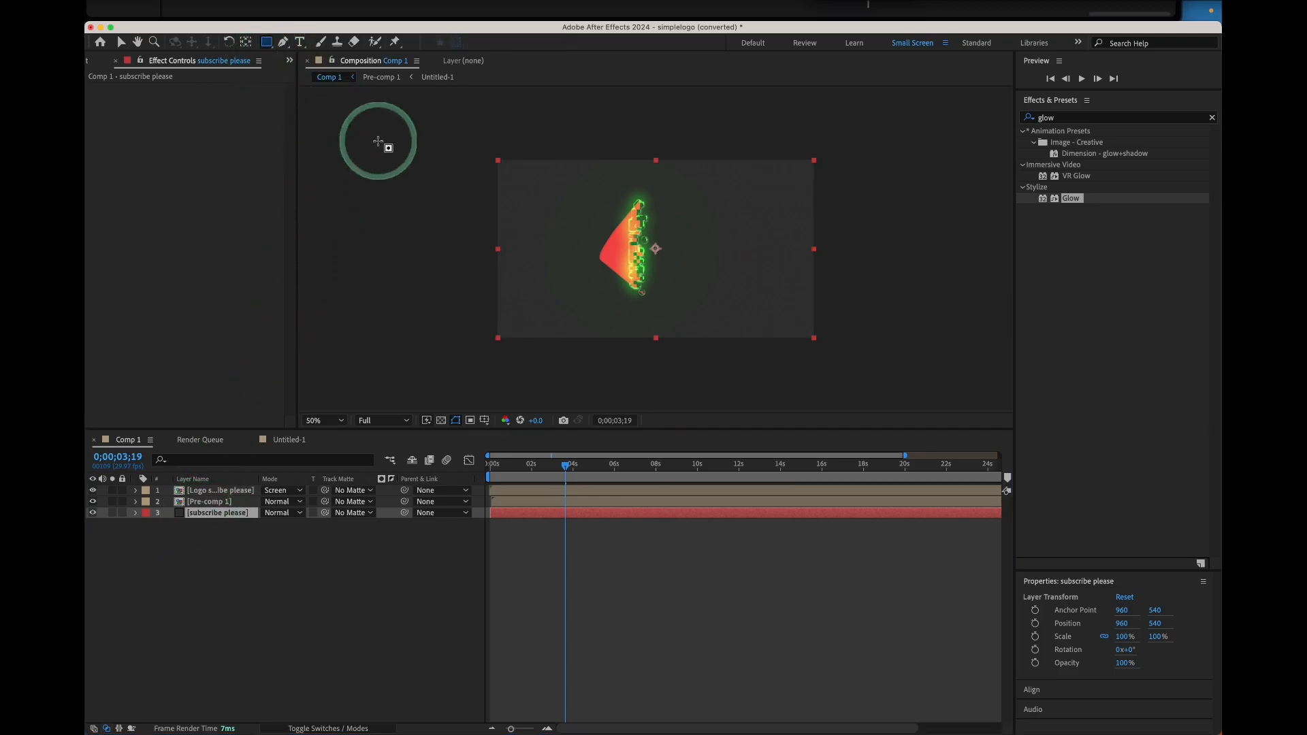
key("super+shift+bracketright")
double_click(183, 491)
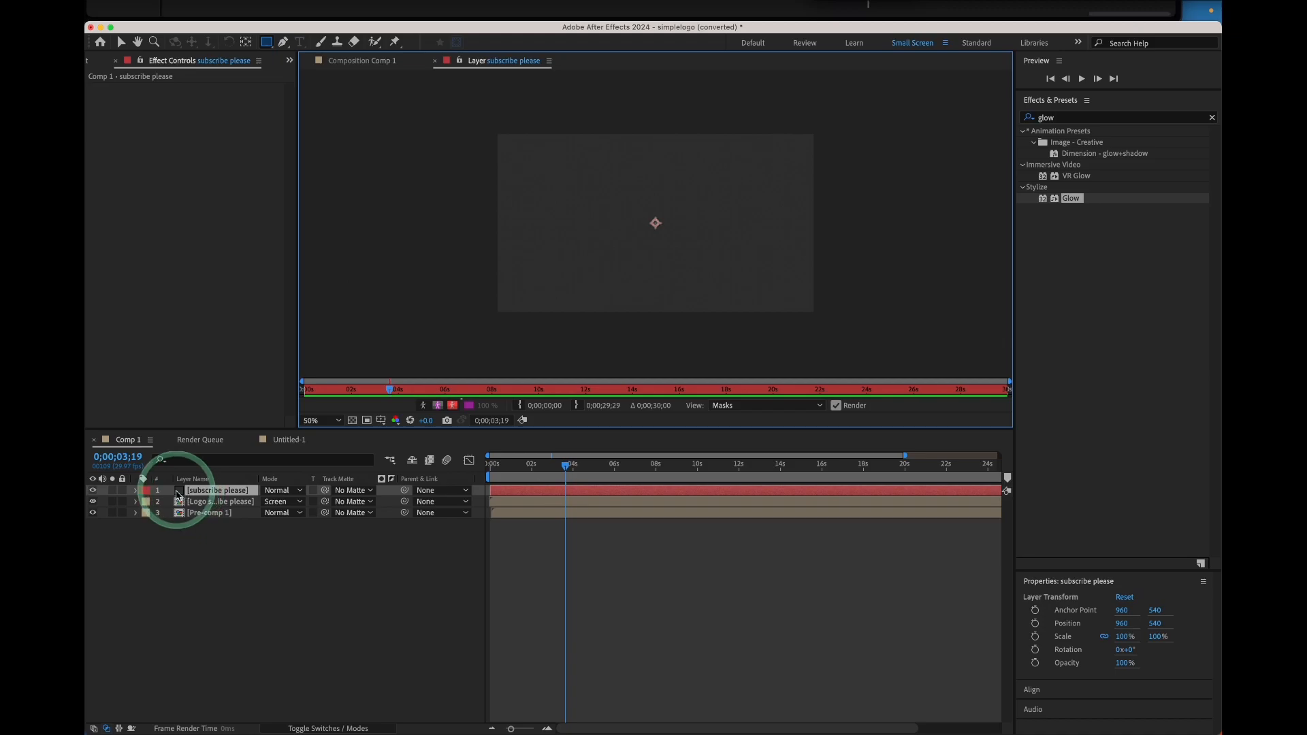
left_click_drag(172, 493, 245, 533)
Return to the Comp 1 composition view and scrub the timeline to preview the result
left_click(247, 563)
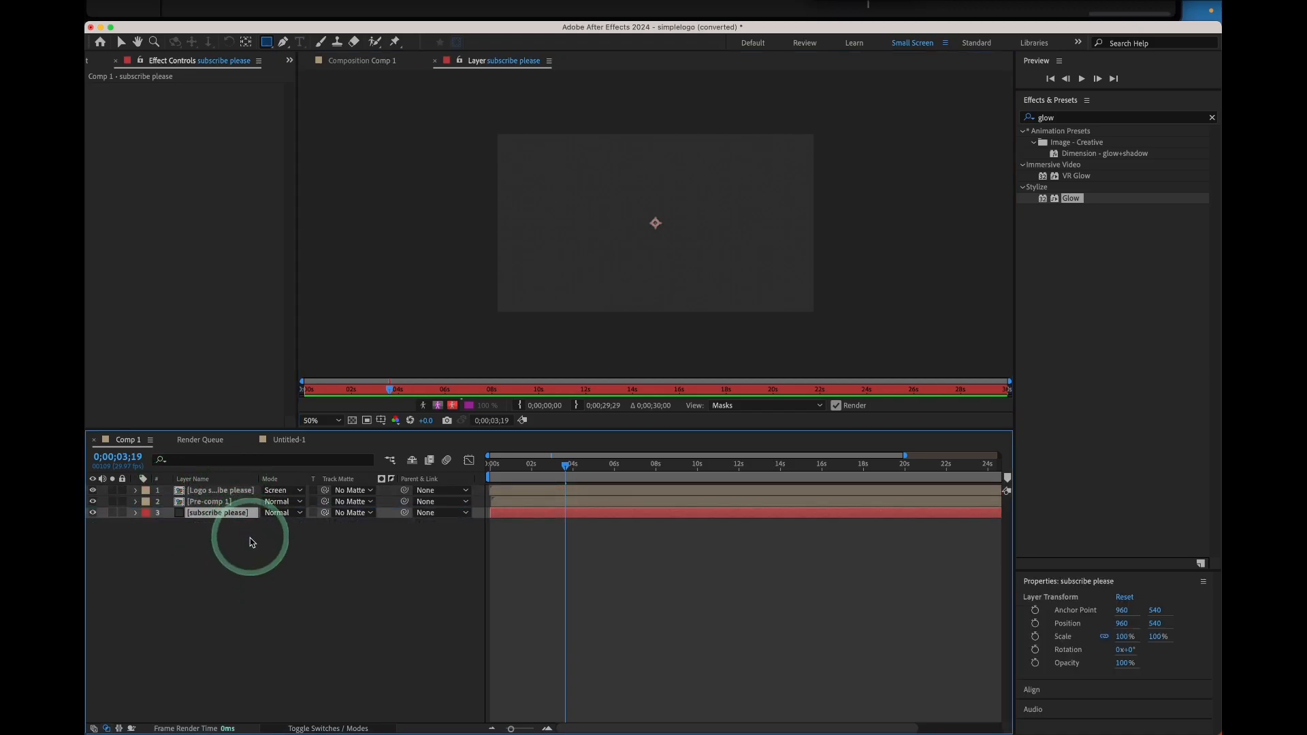
left_click(248, 538)
mouse_move(529, 470)
left_mouse_down()
mouse_move(646, 478)
mouse_move(505, 479)
mouse_move(620, 478)
mouse_move(558, 479)
left_mouse_up()
key("space")
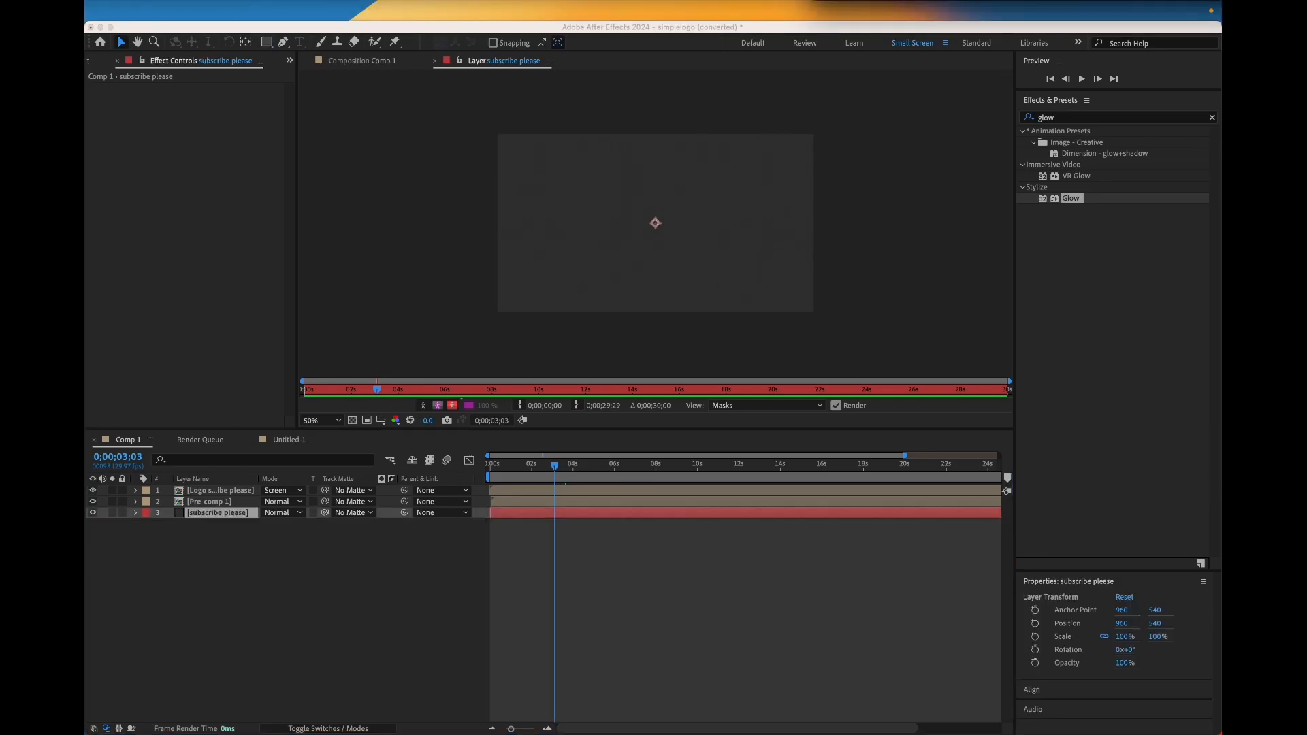
left_click(464, 64)
left_click(366, 62)
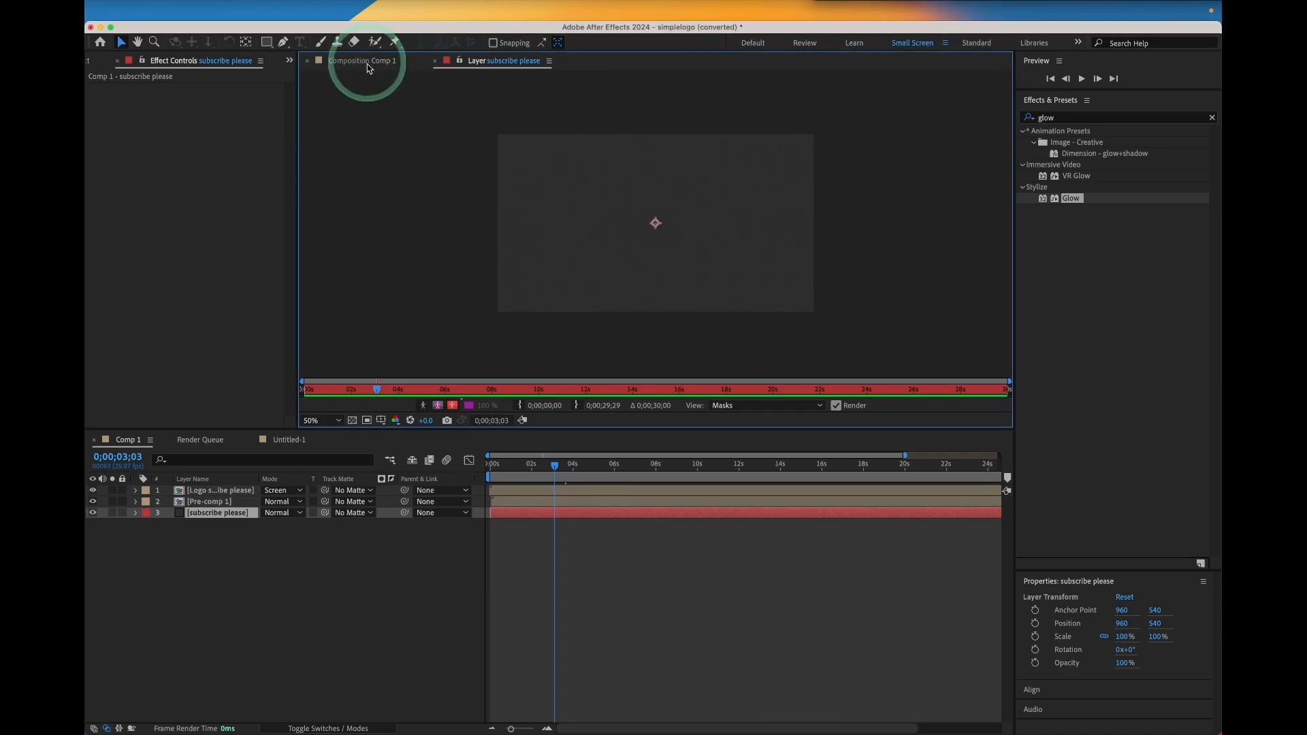
mouse_move(555, 467)
left_mouse_down()
mouse_move(603, 477)
mouse_move(550, 477)
mouse_move(562, 476)
left_mouse_up()
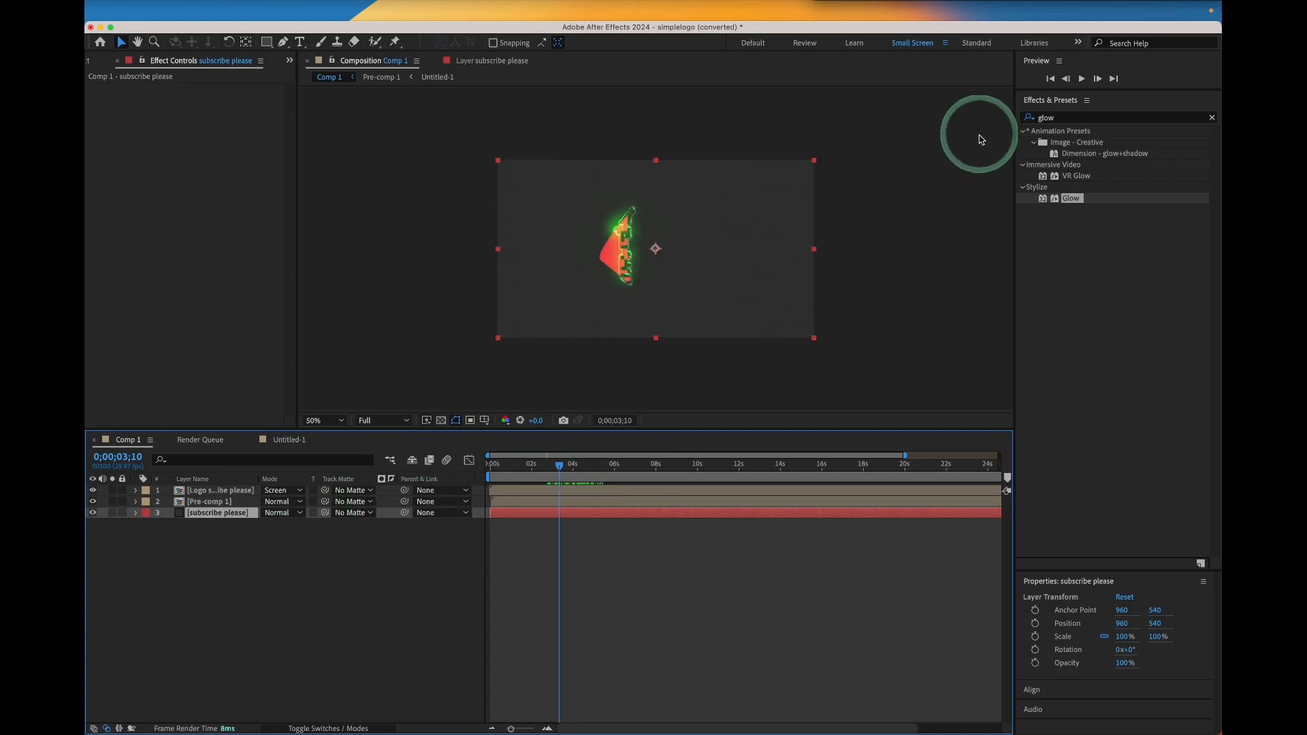
Search the effects for drop and apply Drop Shadow to Pre-comp 1
left_click(1074, 120)
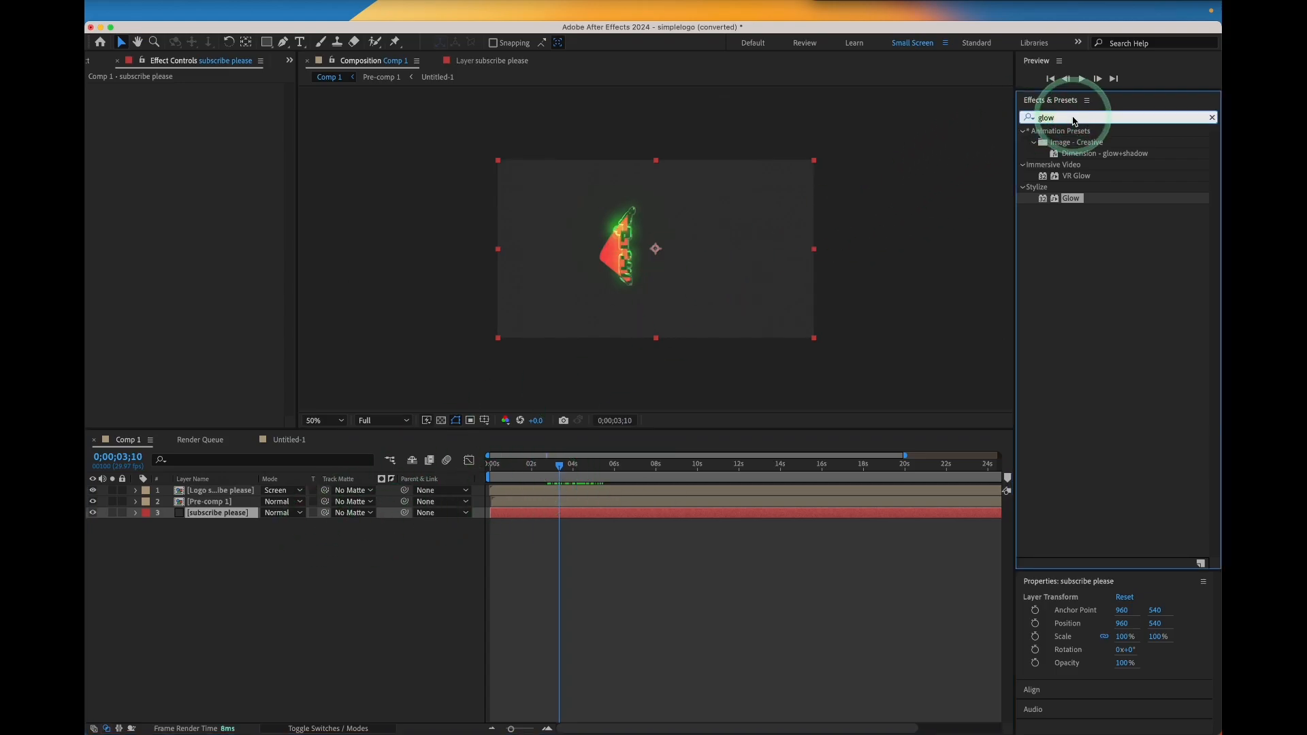
key("BackSpace")
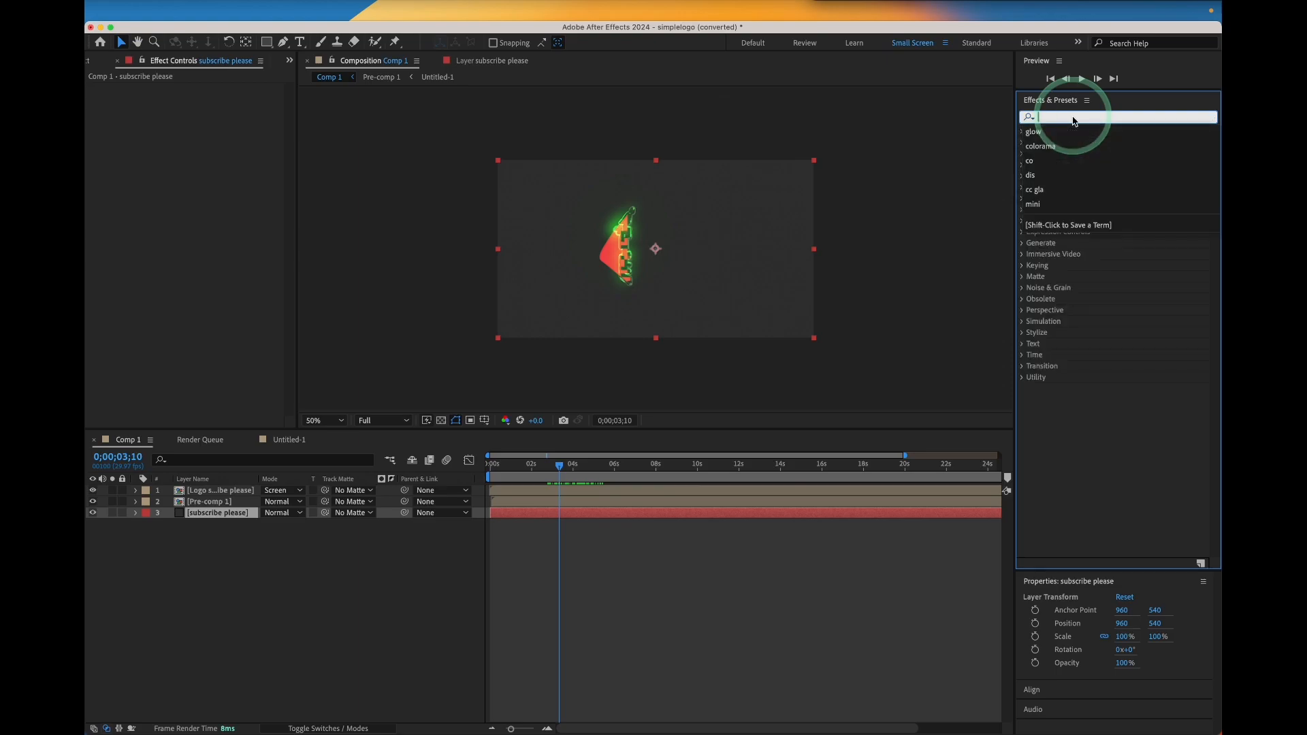
type("drop")
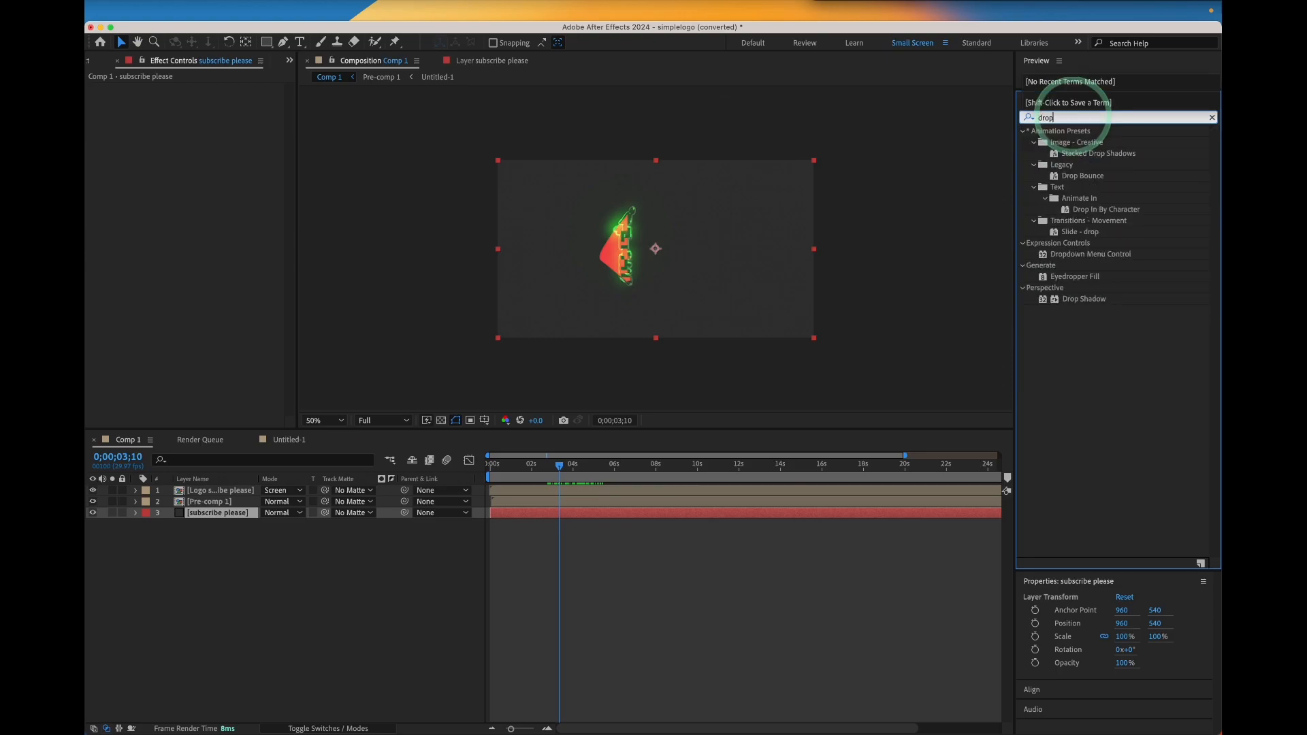
left_click(1093, 301)
left_click_drag(638, 360, 215, 504)
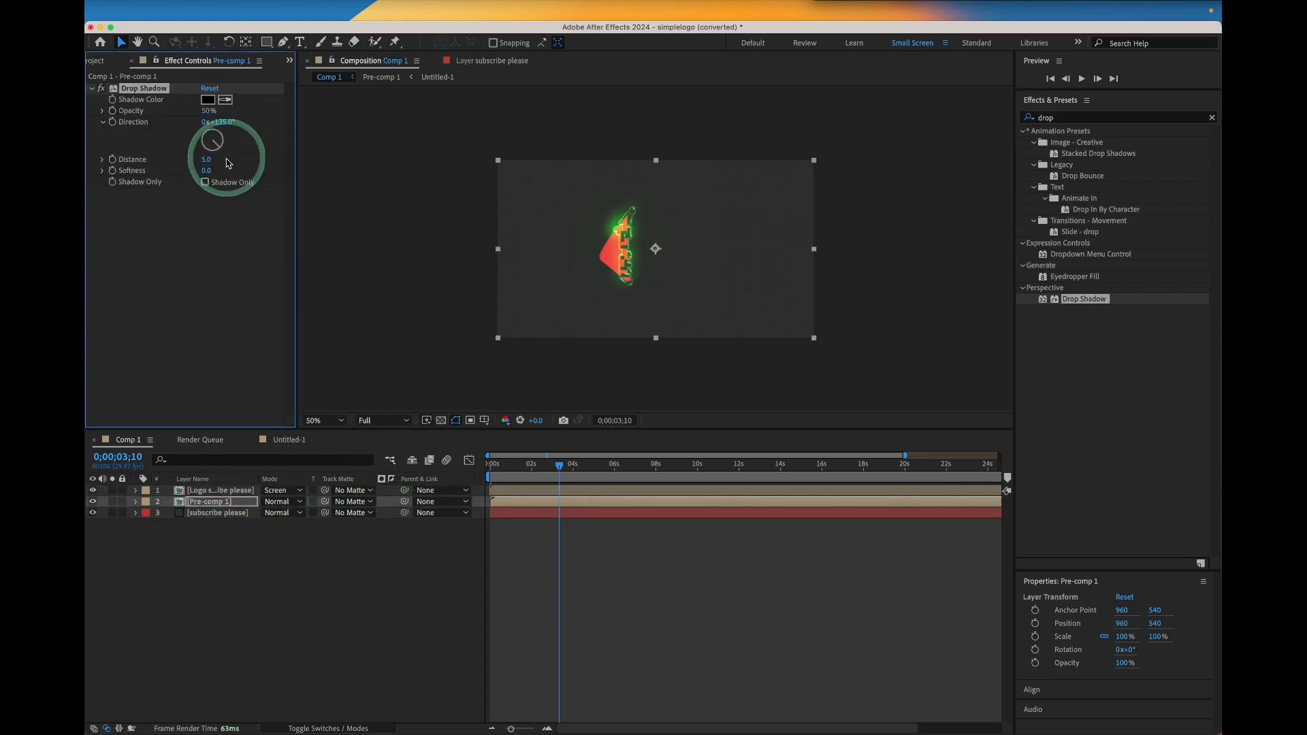
Set the Drop Shadow opacity to 68%, distance to 19 and softness to 18
left_click_drag(208, 111, 203, 174)
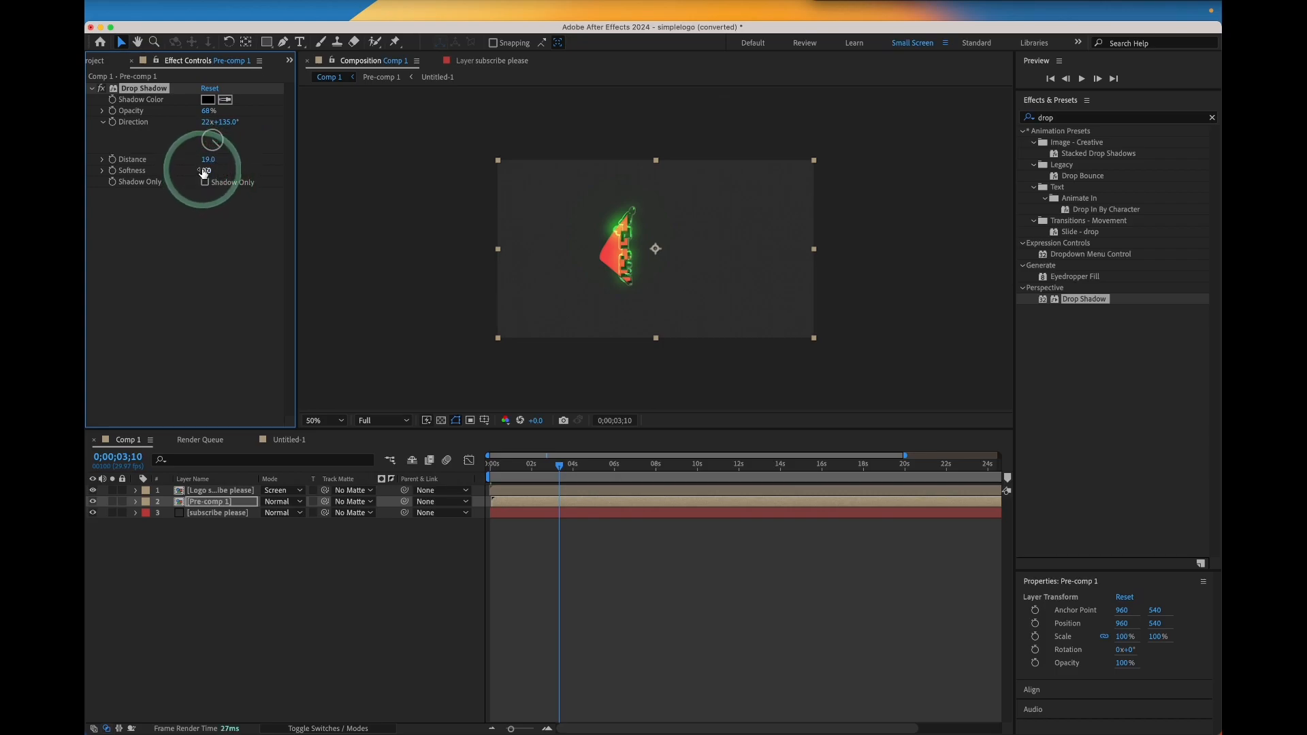
scroll(665, 250, "up", 2)
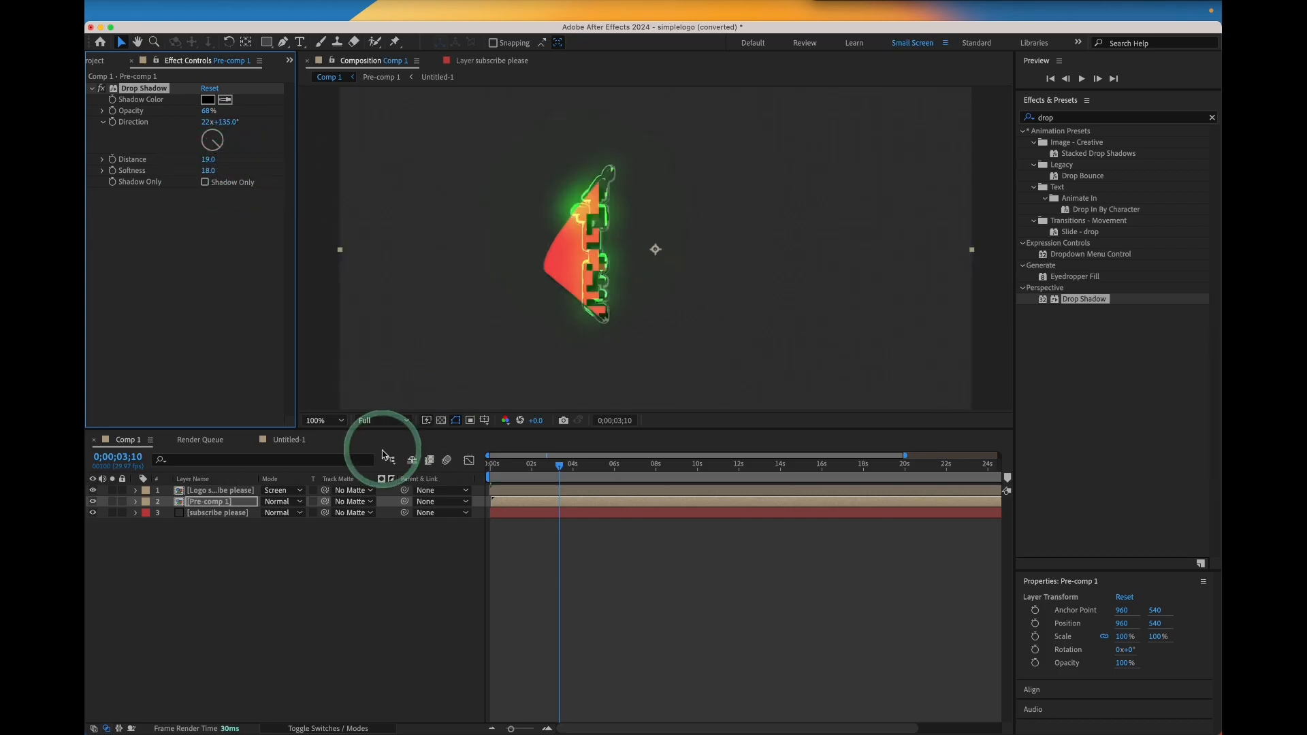
Set Pre-comp 1's Drop Shadow opacity to 92%, direction to 252° and softness to 294
left_click_drag(1080, 300, 223, 492)
left_click(209, 503)
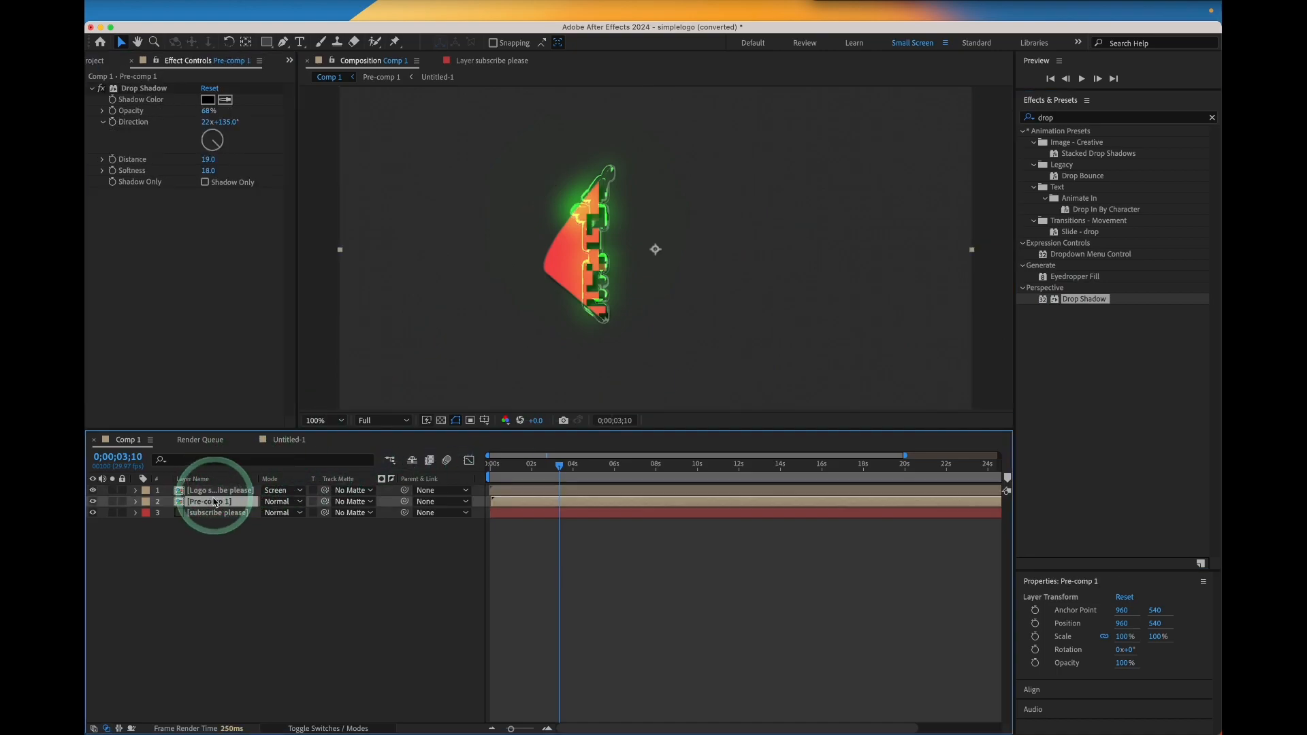
left_click_drag(211, 111, 314, 181)
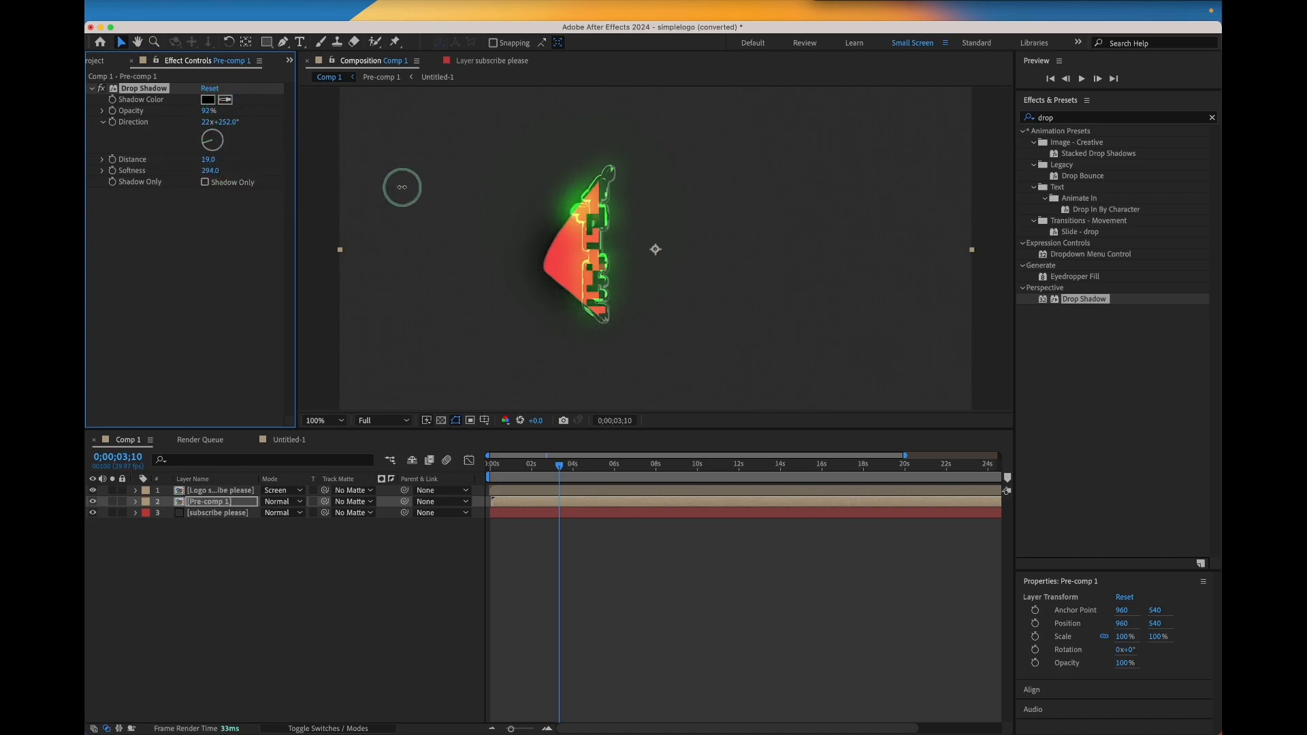
Scrub the timeline to about 4 seconds to preview the shadowed logo
mouse_move(561, 465)
left_mouse_down()
mouse_move(650, 470)
mouse_move(569, 469)
left_mouse_up()
scroll(772, 334, "down", 1)
scroll(769, 330, "up", 1)
left_click(572, 466)
left_click_drag(573, 466, 575, 466)
left_click(717, 285)
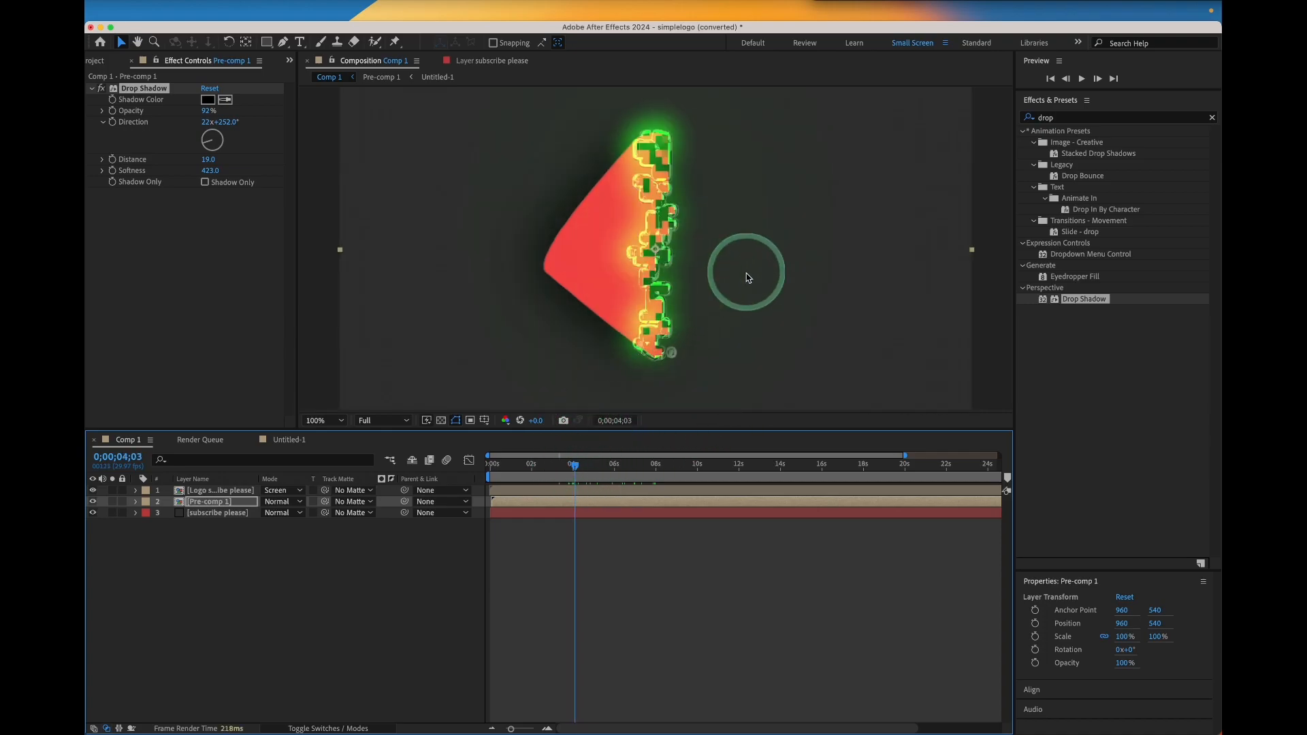